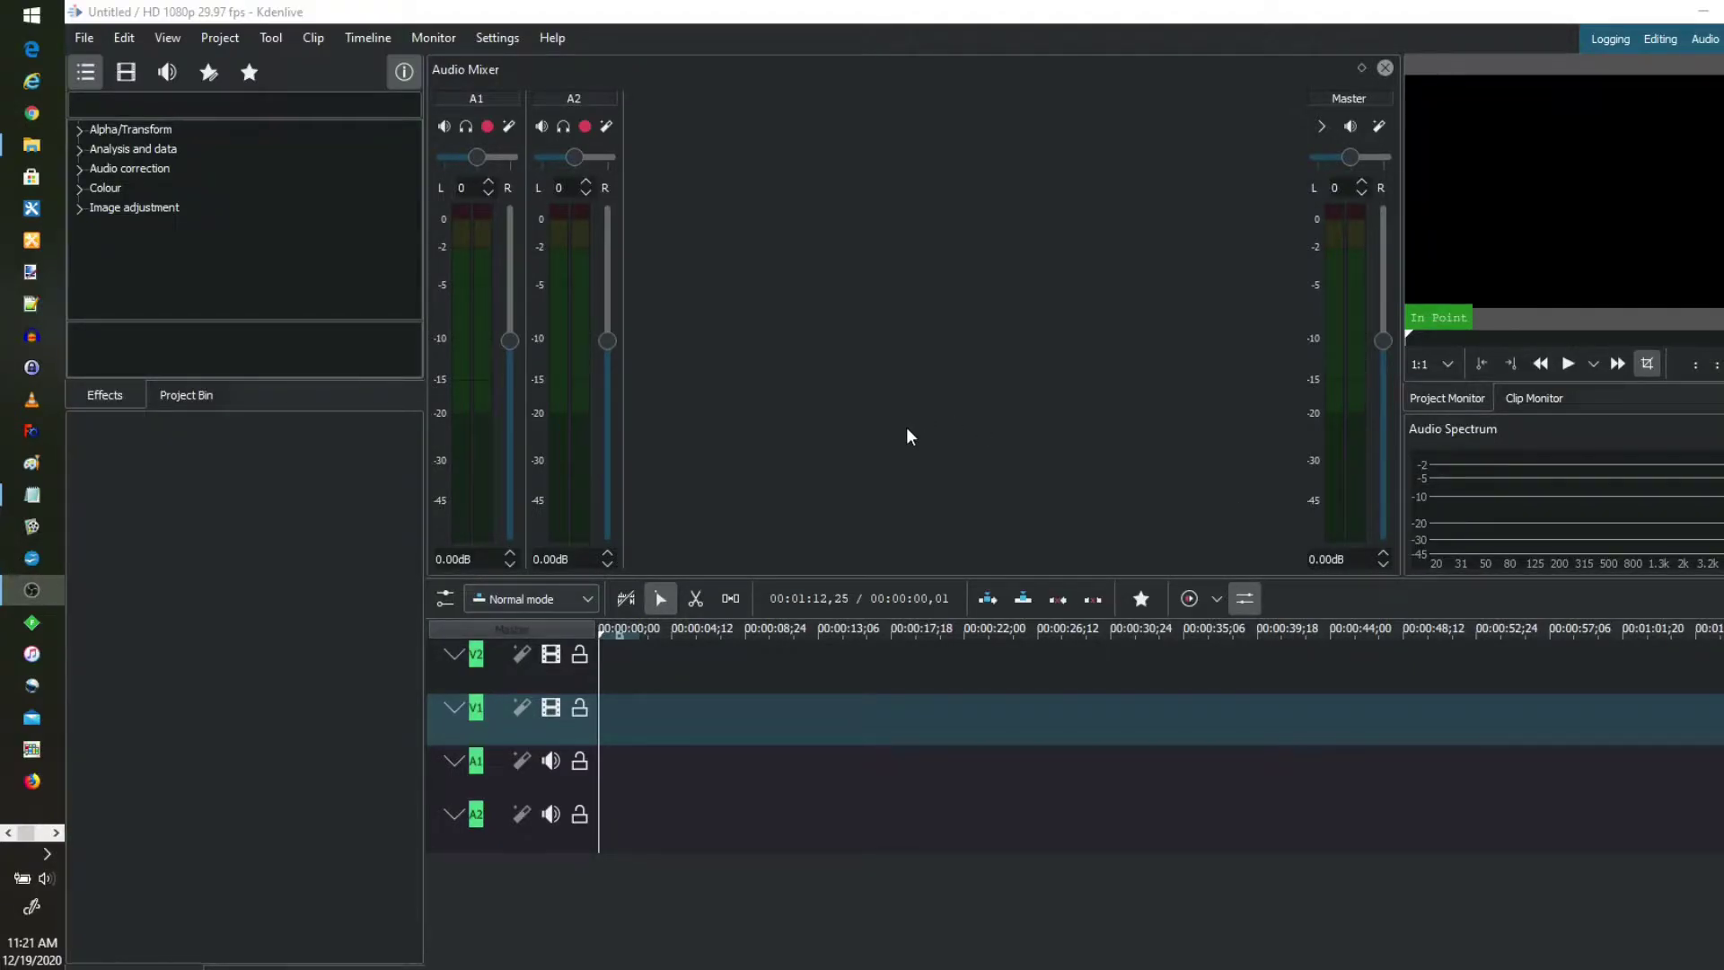
Step: View Kdenlive's version and credits information from the Help menu, then close it
{"action": "left_click", "coordinate": [553, 40]}
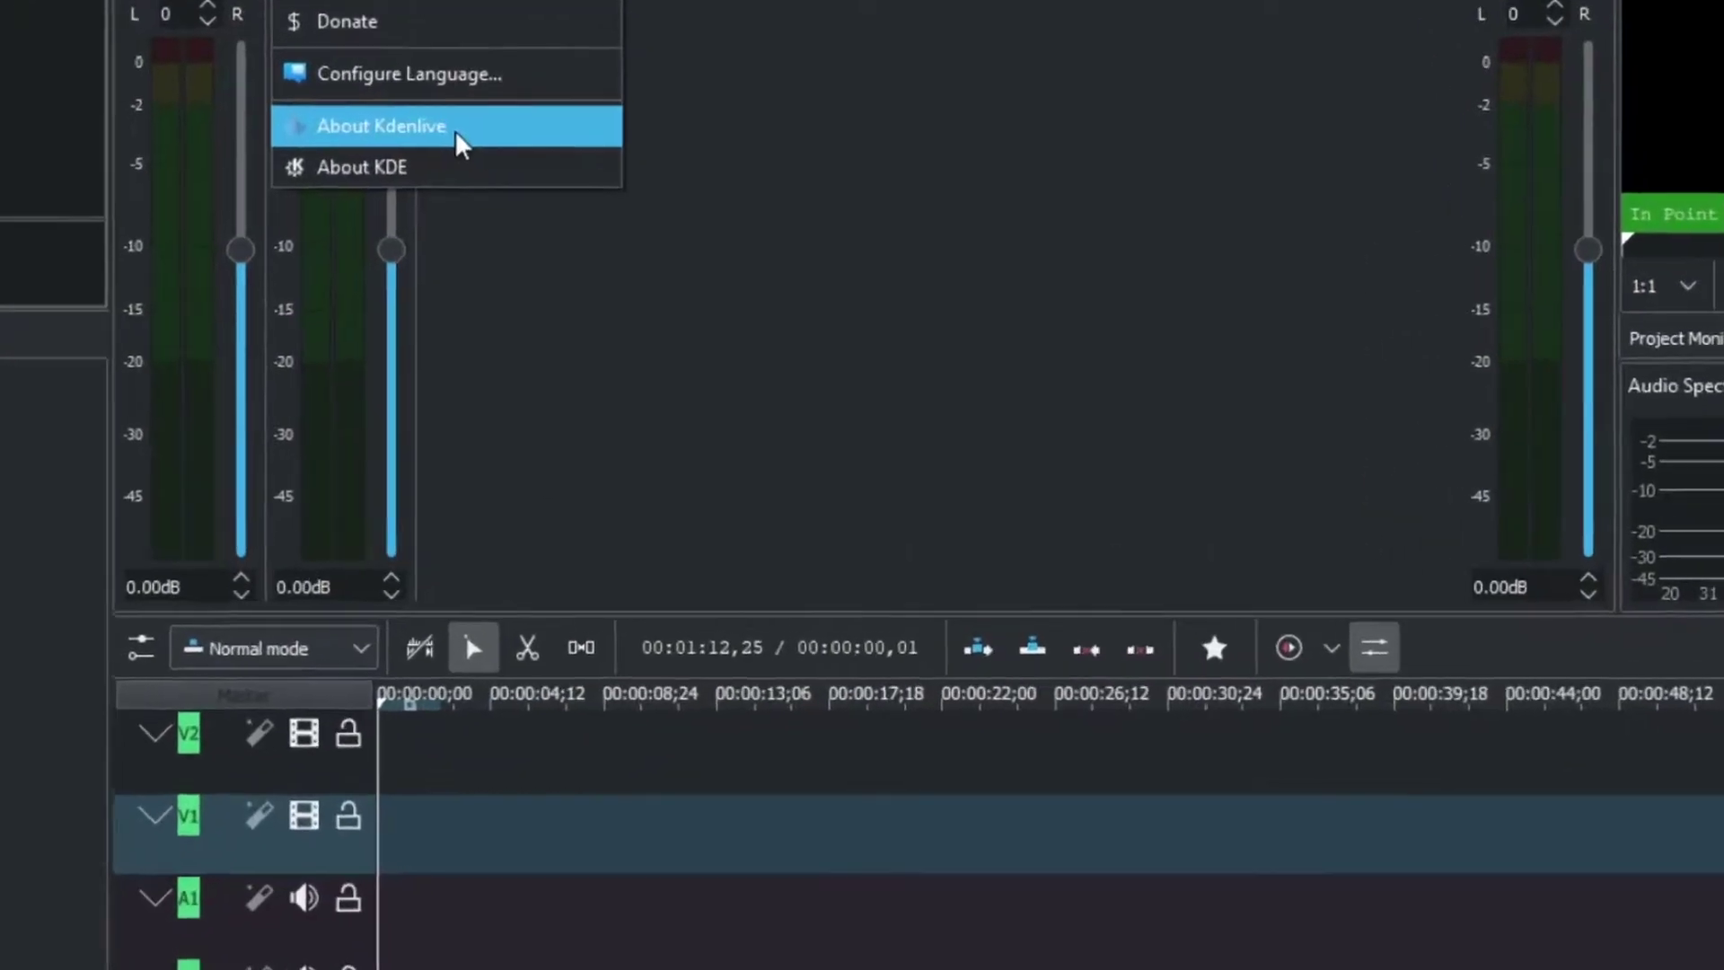
{"action": "left_click", "coordinate": [648, 261]}
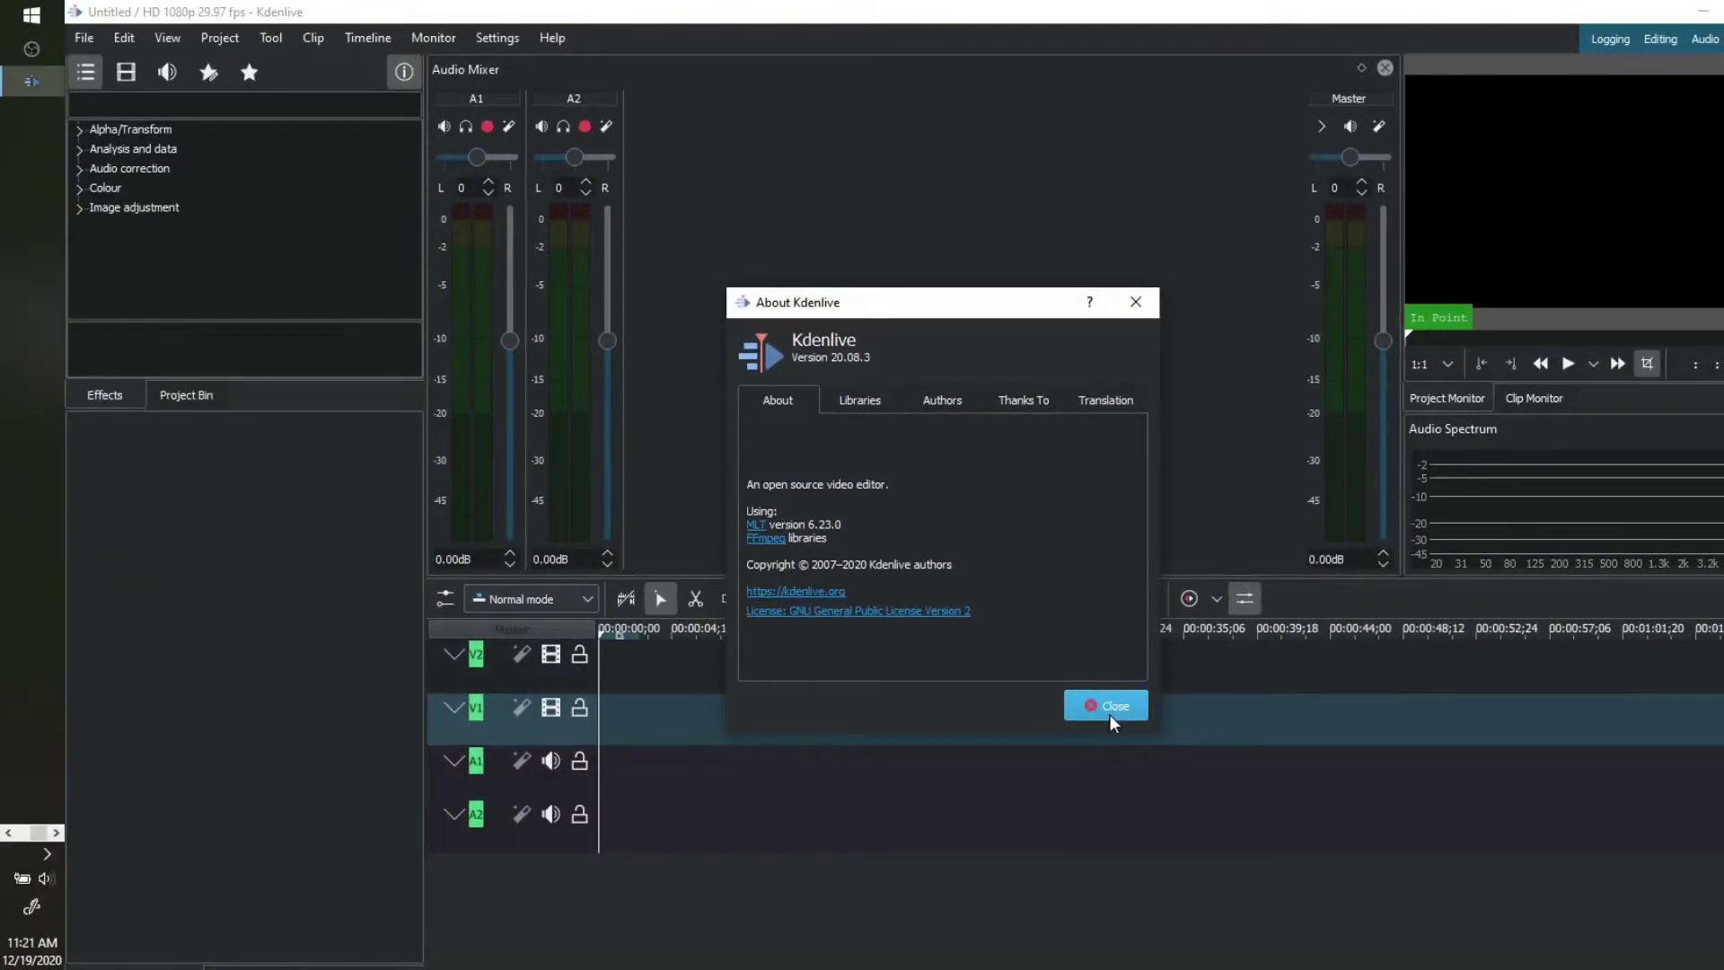
{"action": "left_click", "coordinate": [1194, 880]}
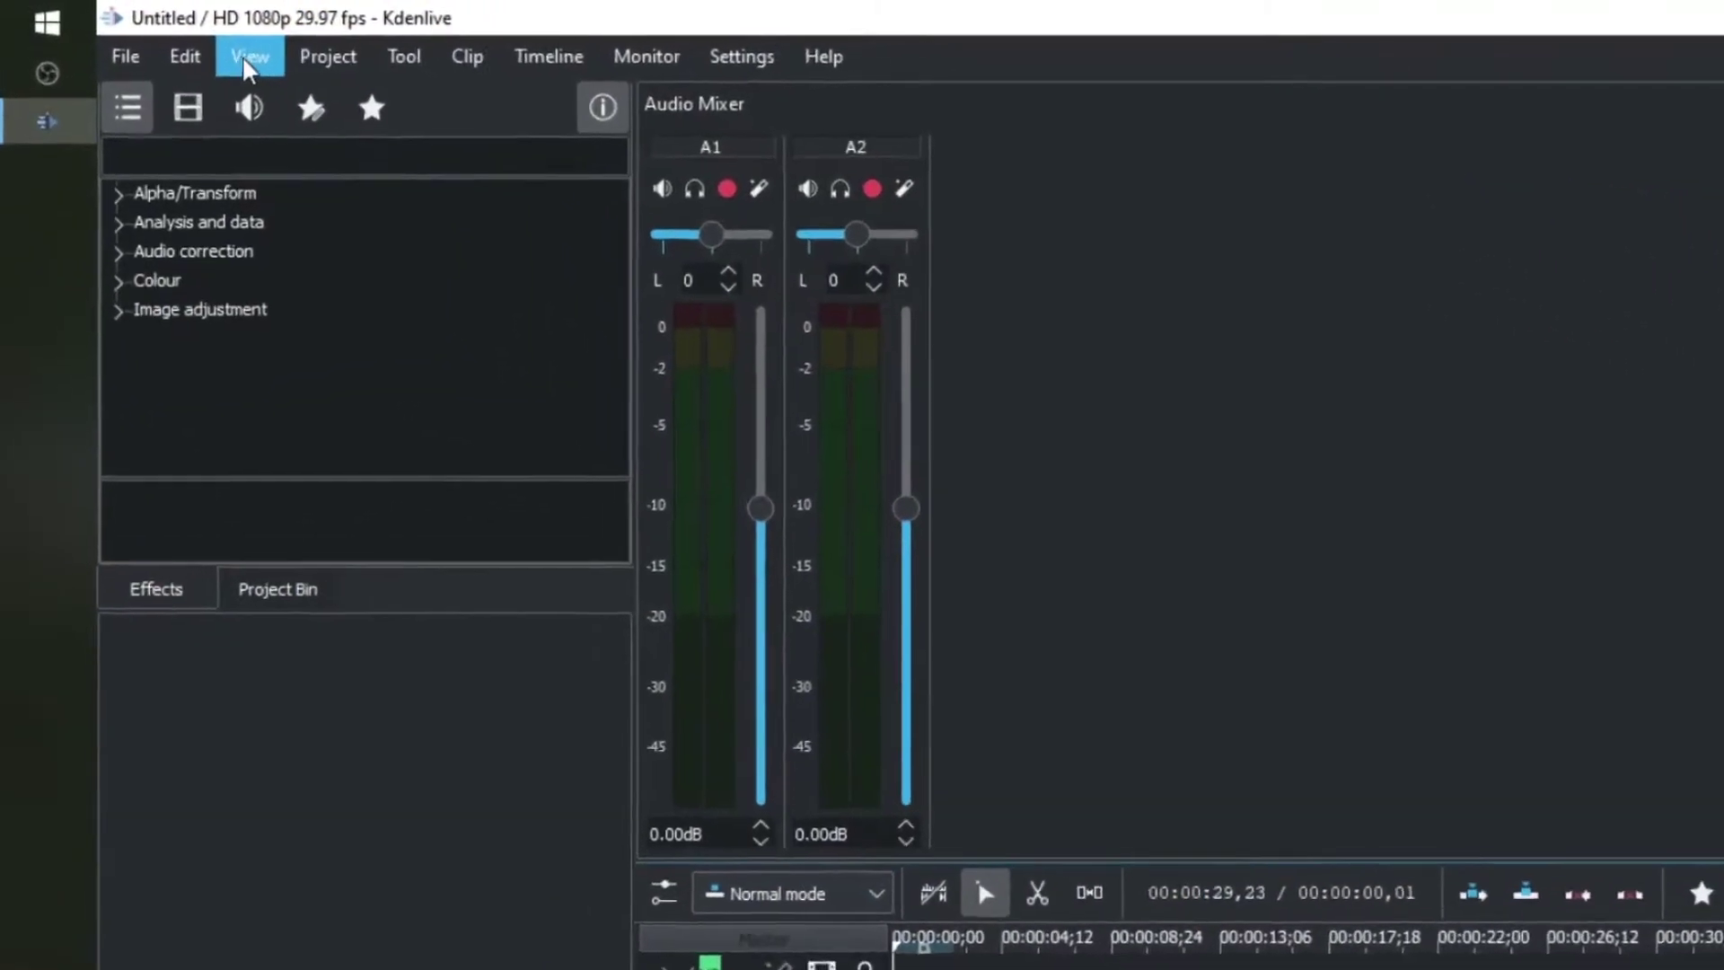
Step: Toggle the Project Bin panel's visibility from the panels list
{"action": "left_click", "coordinate": [247, 61]}
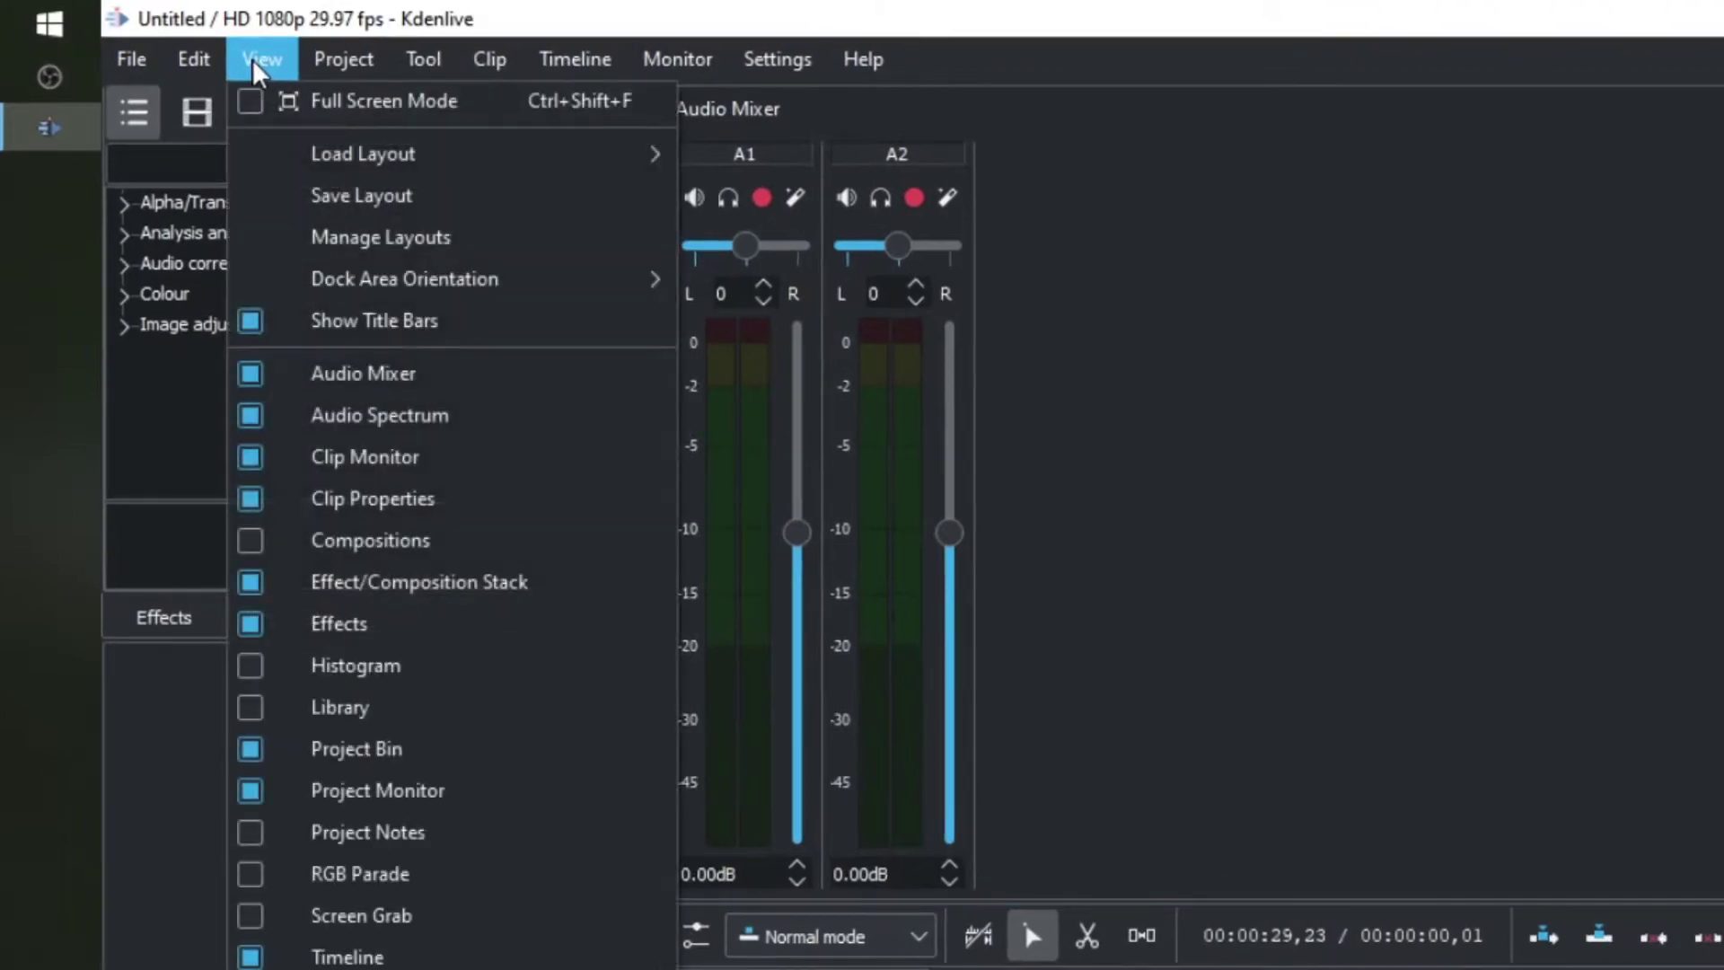
{"action": "left_click", "coordinate": [381, 758]}
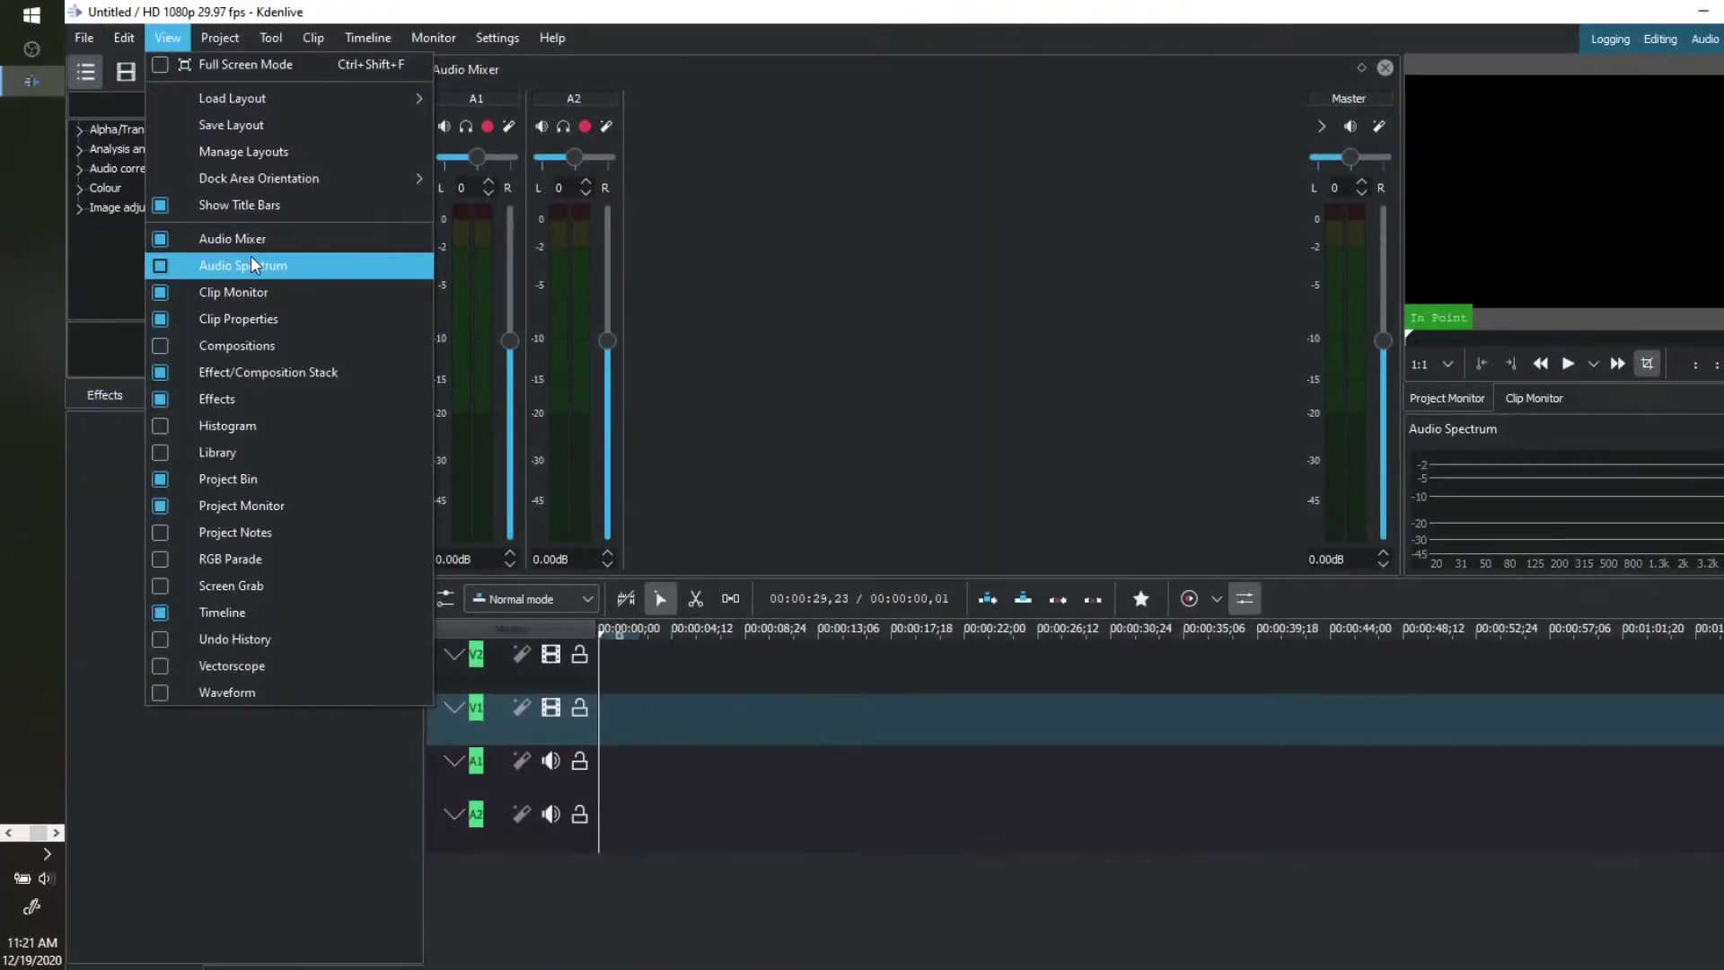
{"action": "mouse_move", "coordinate": [677, 59]}
{"action": "left_click", "coordinate": [671, 13]}
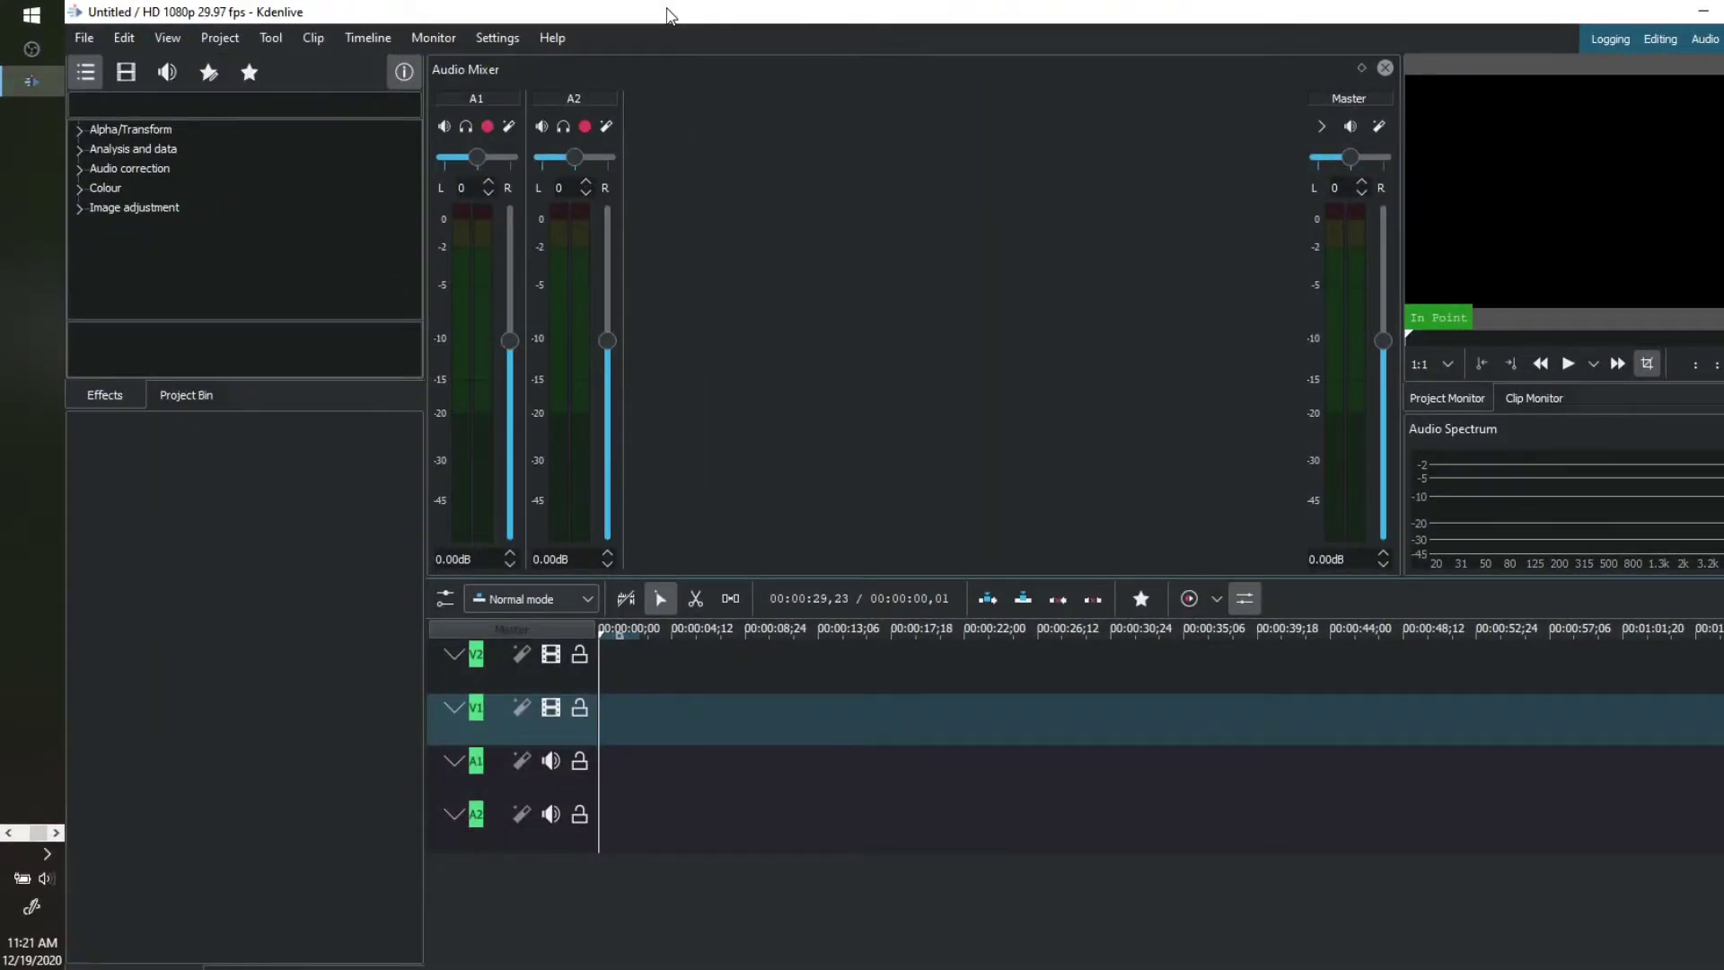
Step: In the Logging workspace, add KdenLive_Tutorials_Into.mp4 to the bin and switch to its 640x480 30fps profile
{"action": "left_click", "coordinate": [1607, 42]}
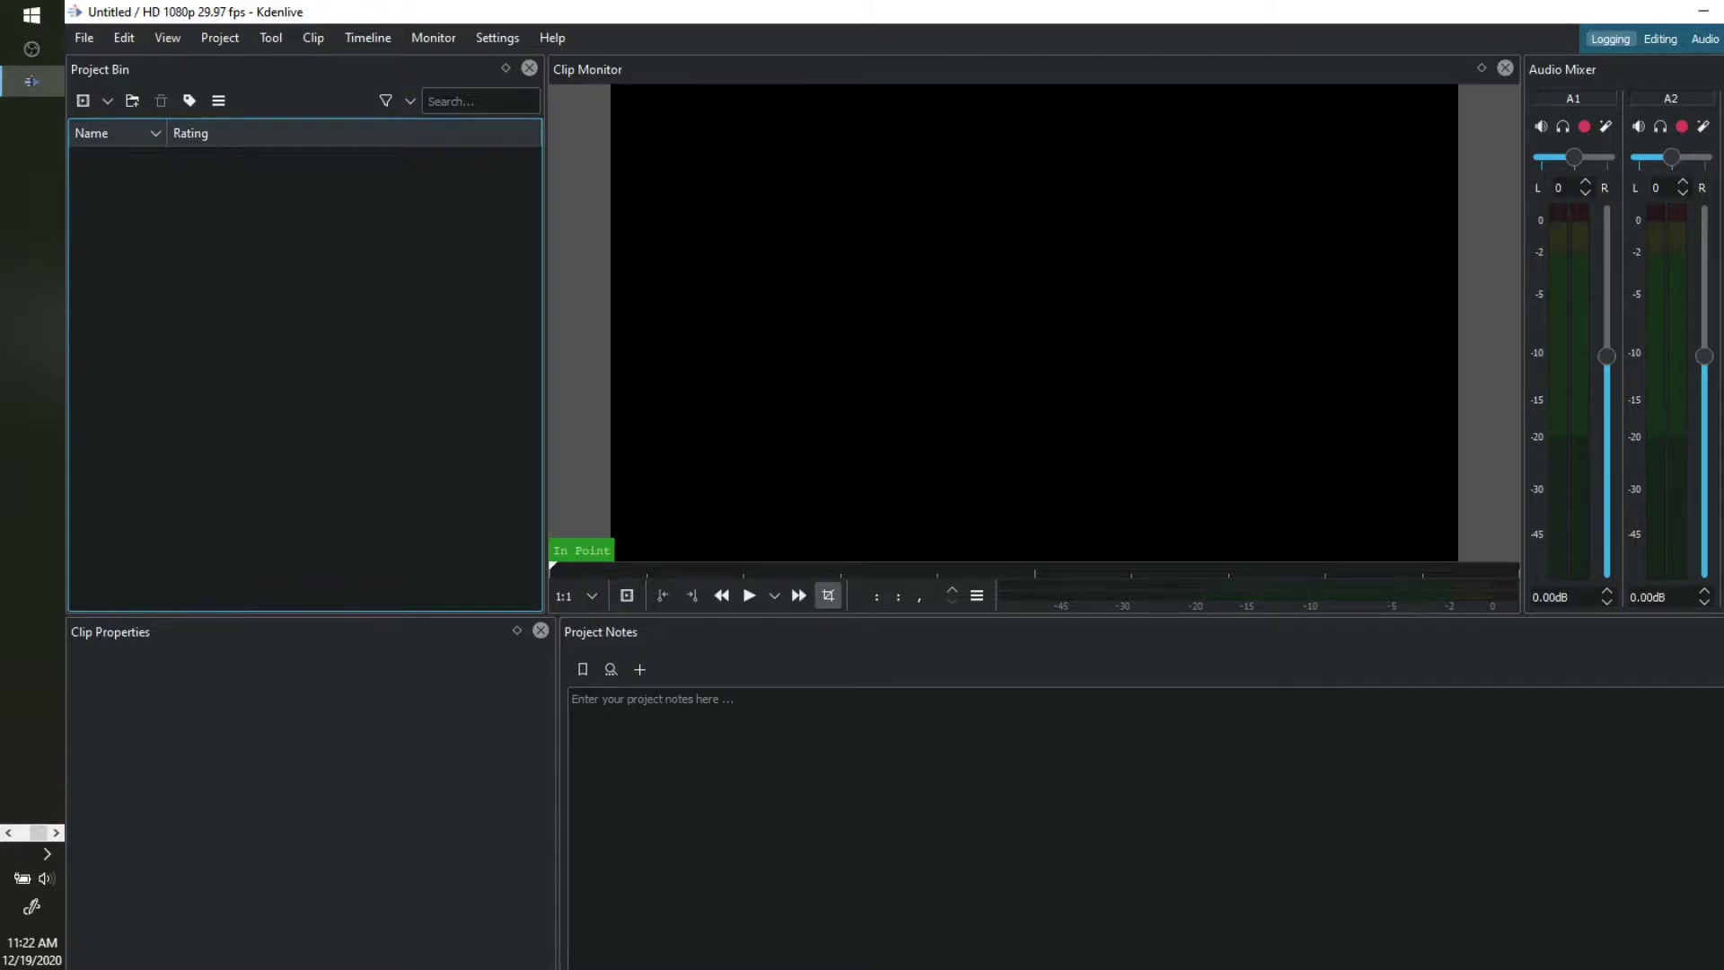
{"action": "scroll", "coordinate": [31, 143], "scroll_direction": "up", "scroll_amount": 3}
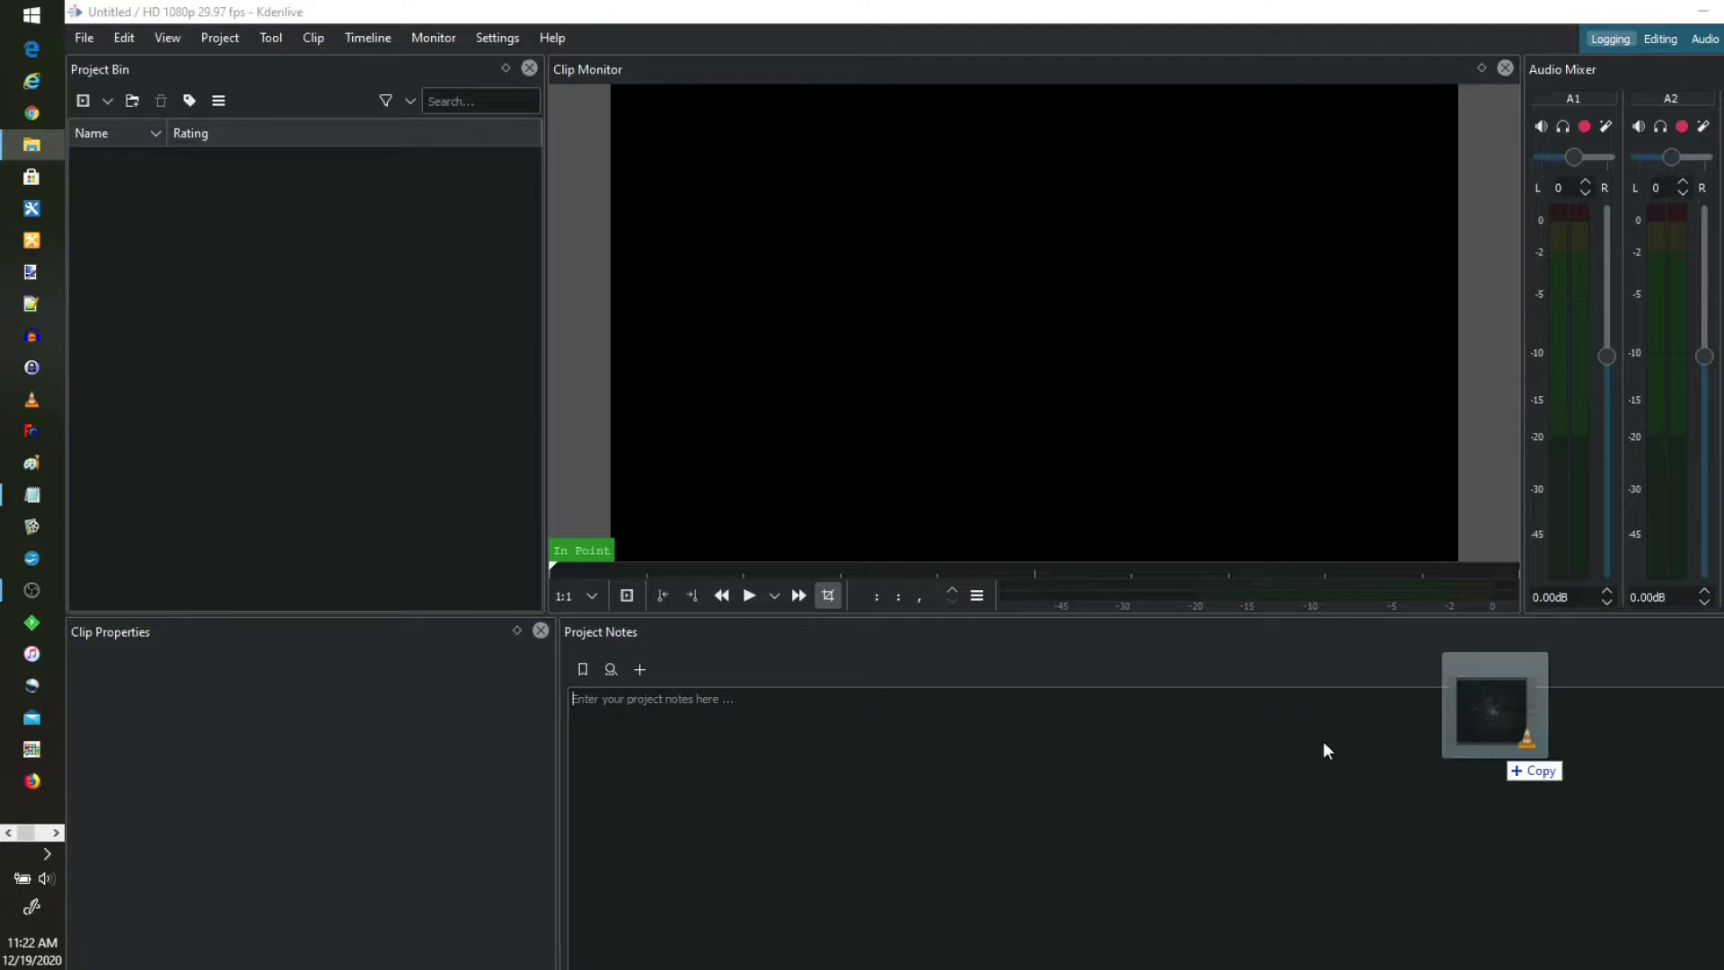
{"action": "left_click_drag", "start_coordinate": [1322, 740], "coordinate": [232, 385]}
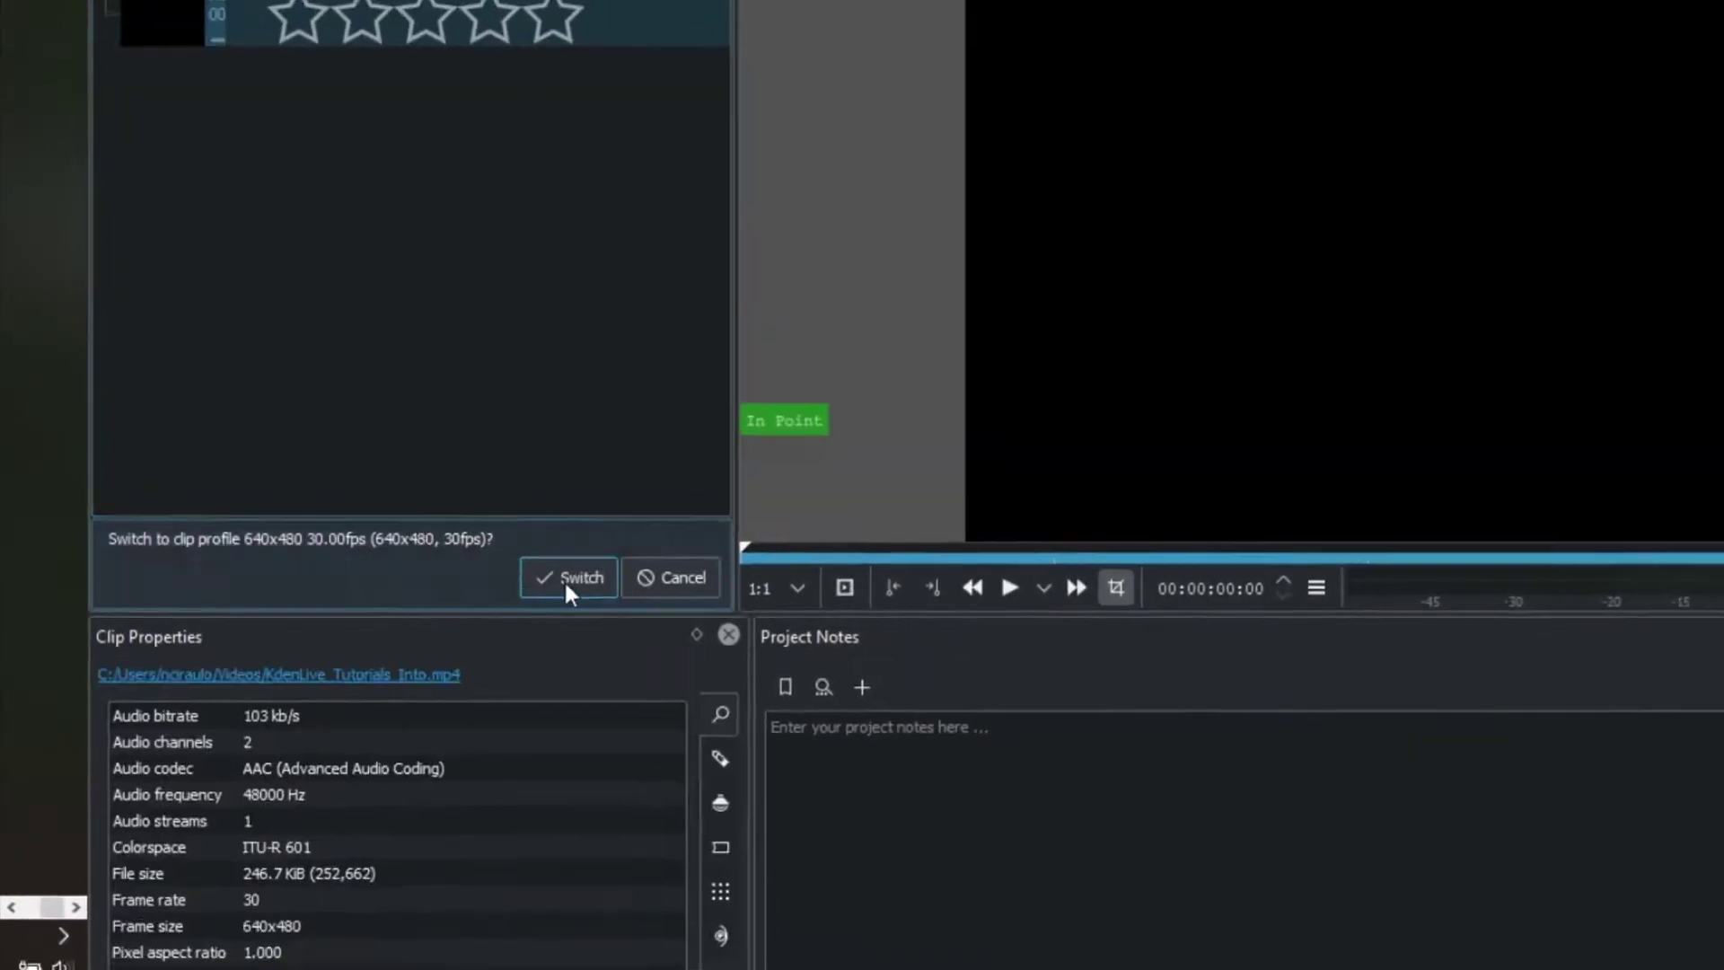
{"action": "left_click", "coordinate": [731, 566]}
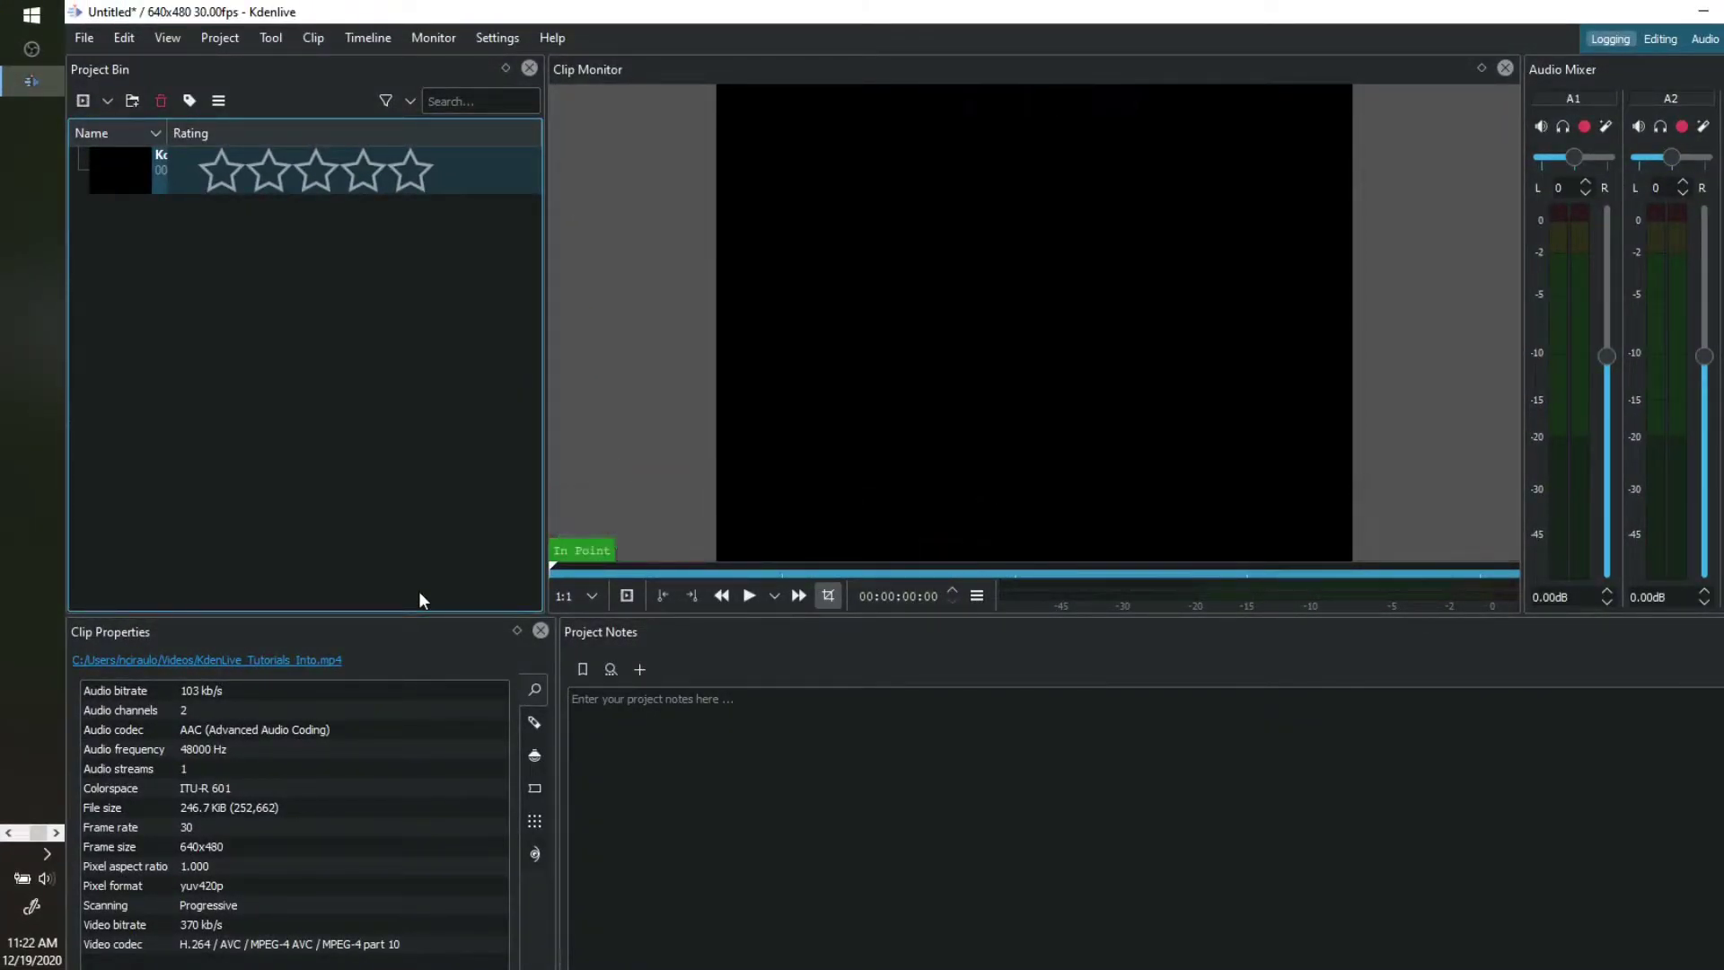
Step: Play the intro clip and note 'Add some text this is important' at 00:00:00:21
{"action": "left_click", "coordinate": [98, 171]}
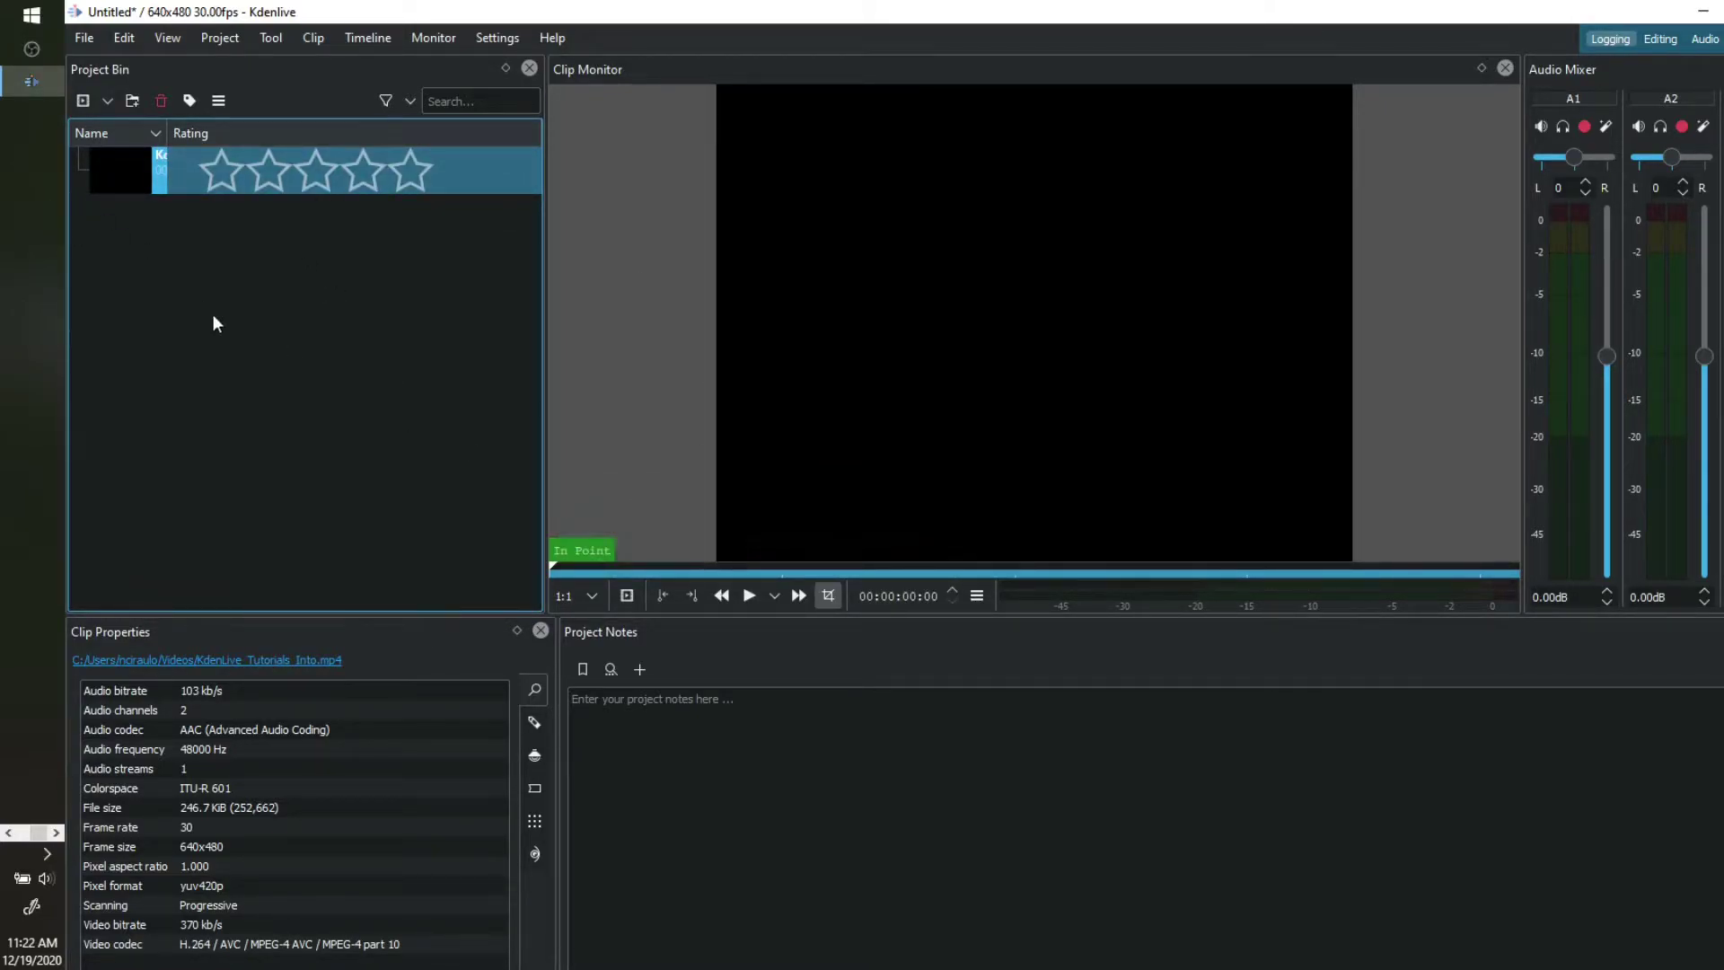
{"action": "left_click", "coordinate": [701, 734]}
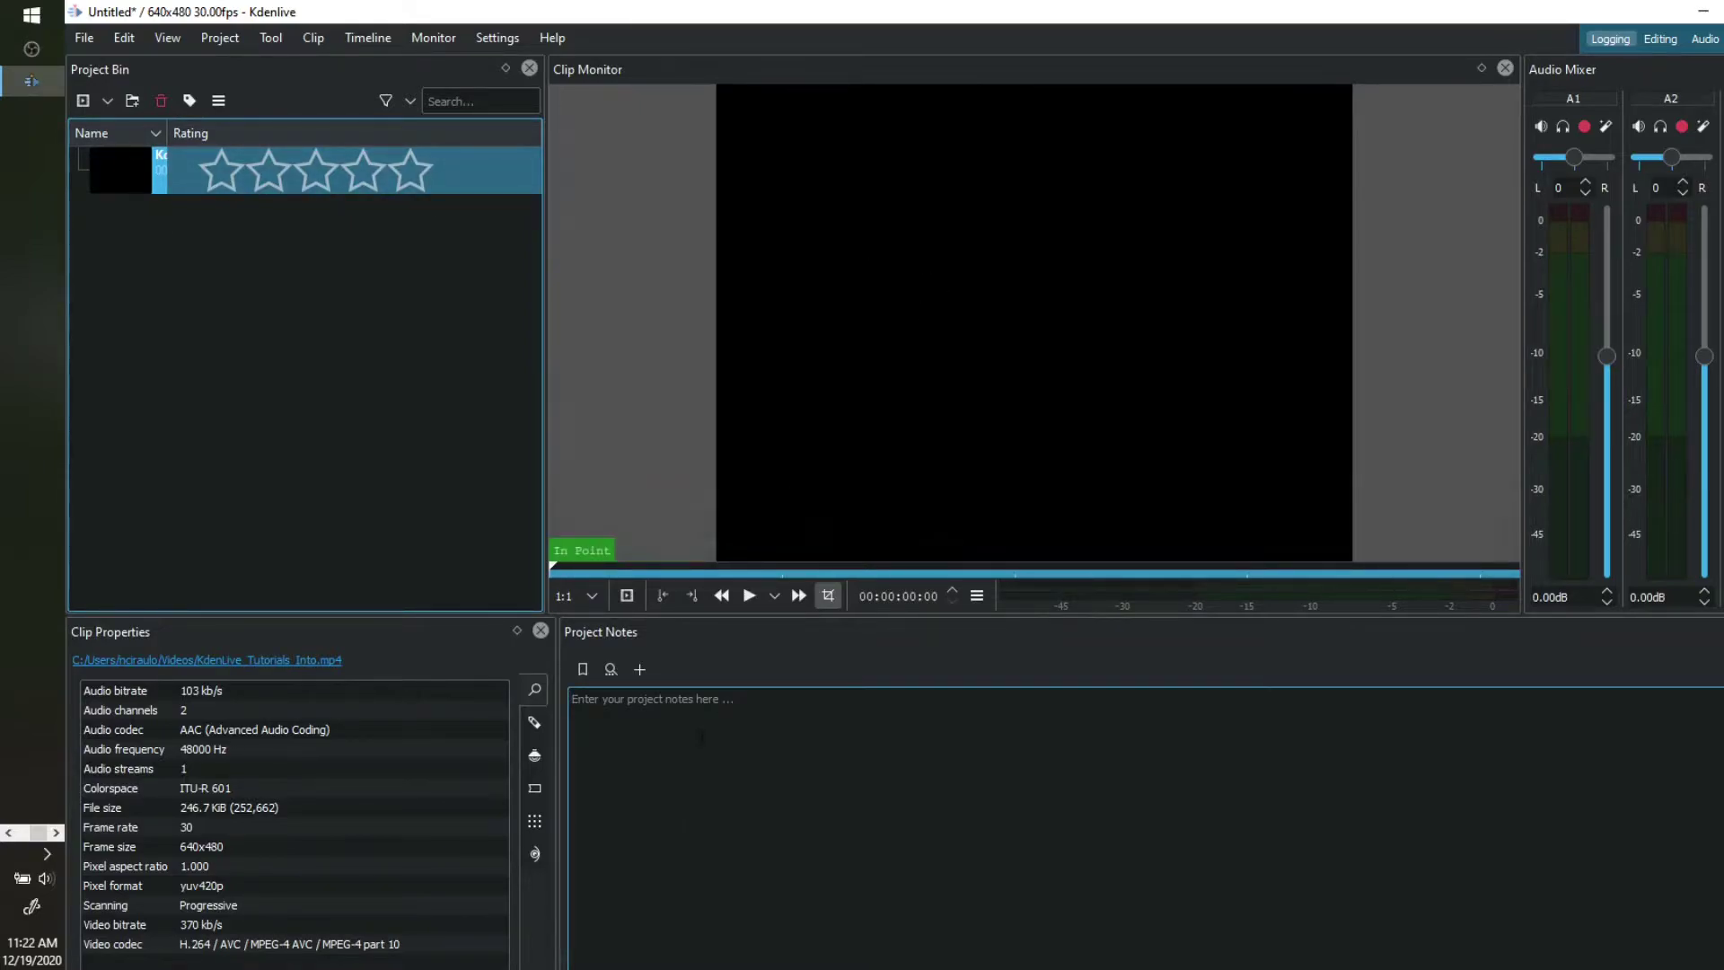
{"action": "left_click", "coordinate": [84, 169]}
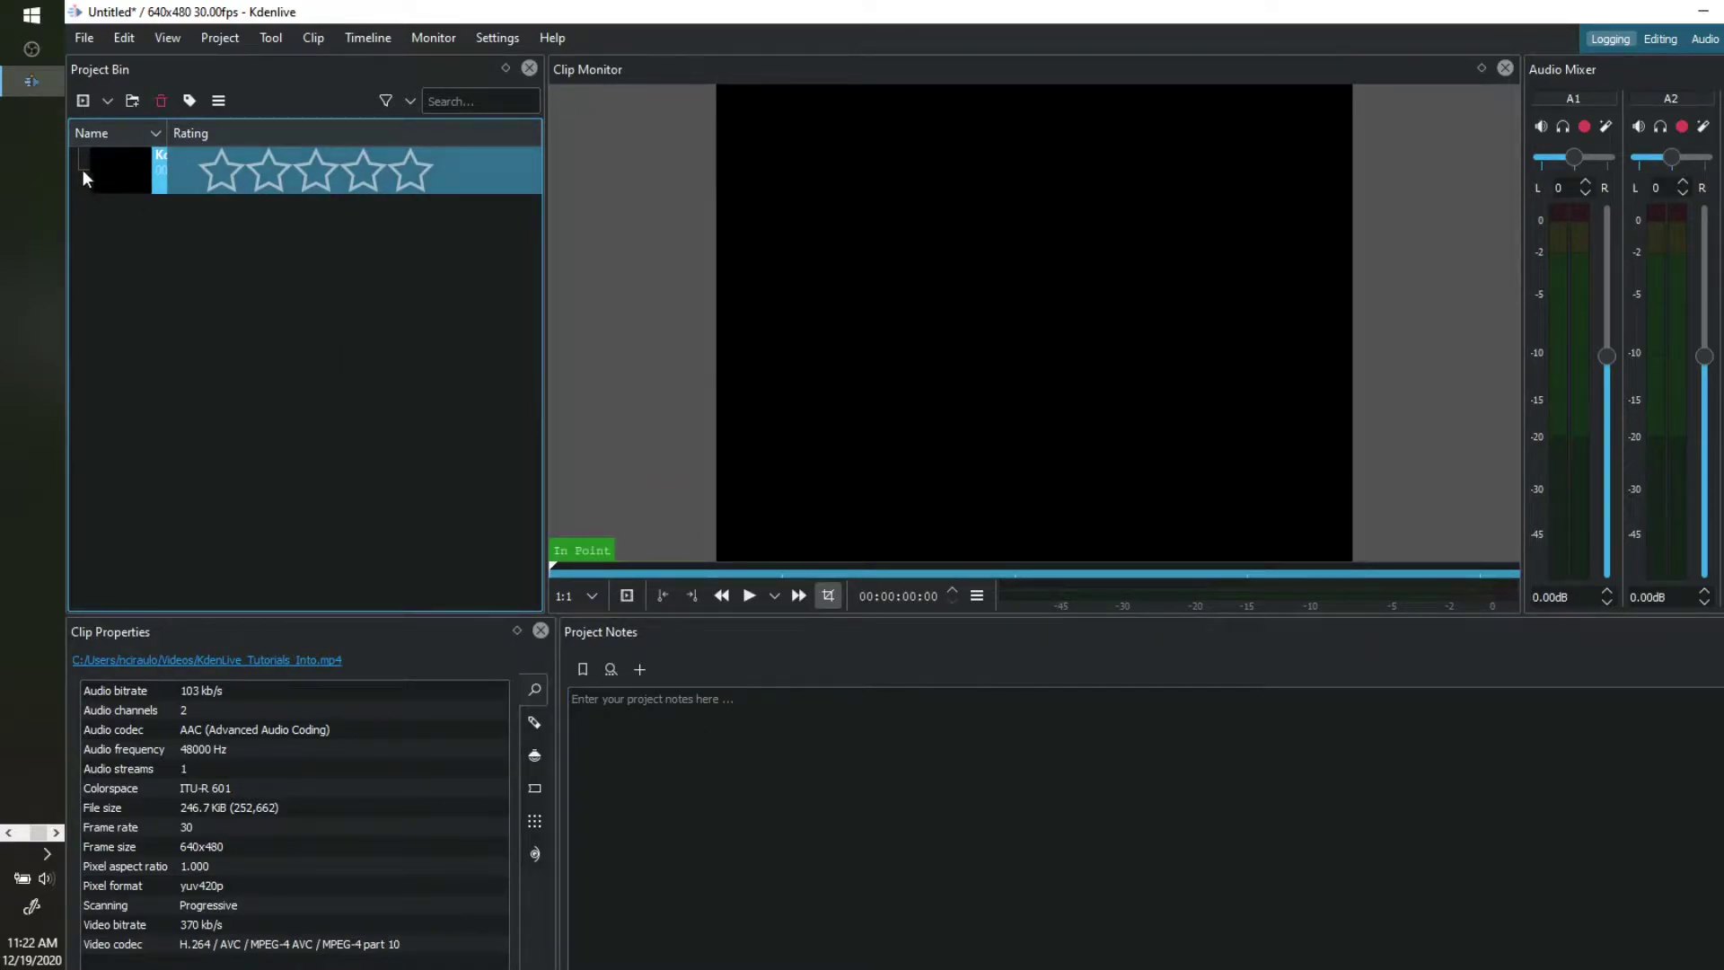
{"action": "left_click", "coordinate": [750, 596]}
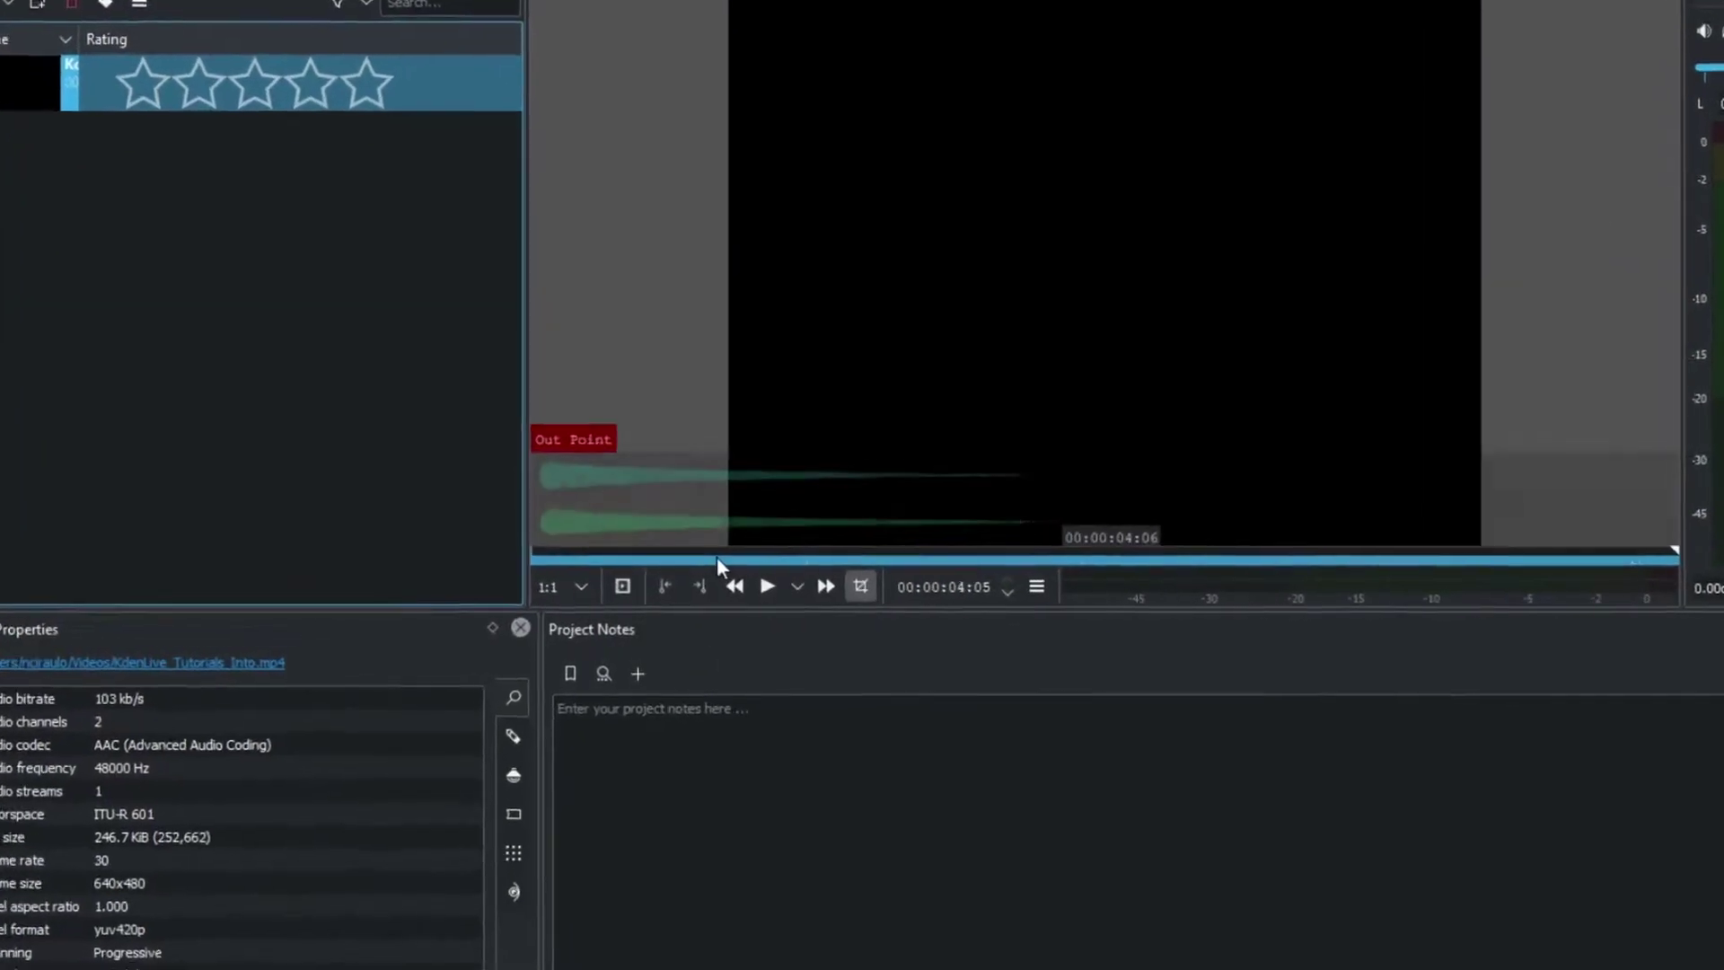
{"action": "left_click_drag", "start_coordinate": [710, 559], "coordinate": [723, 559]}
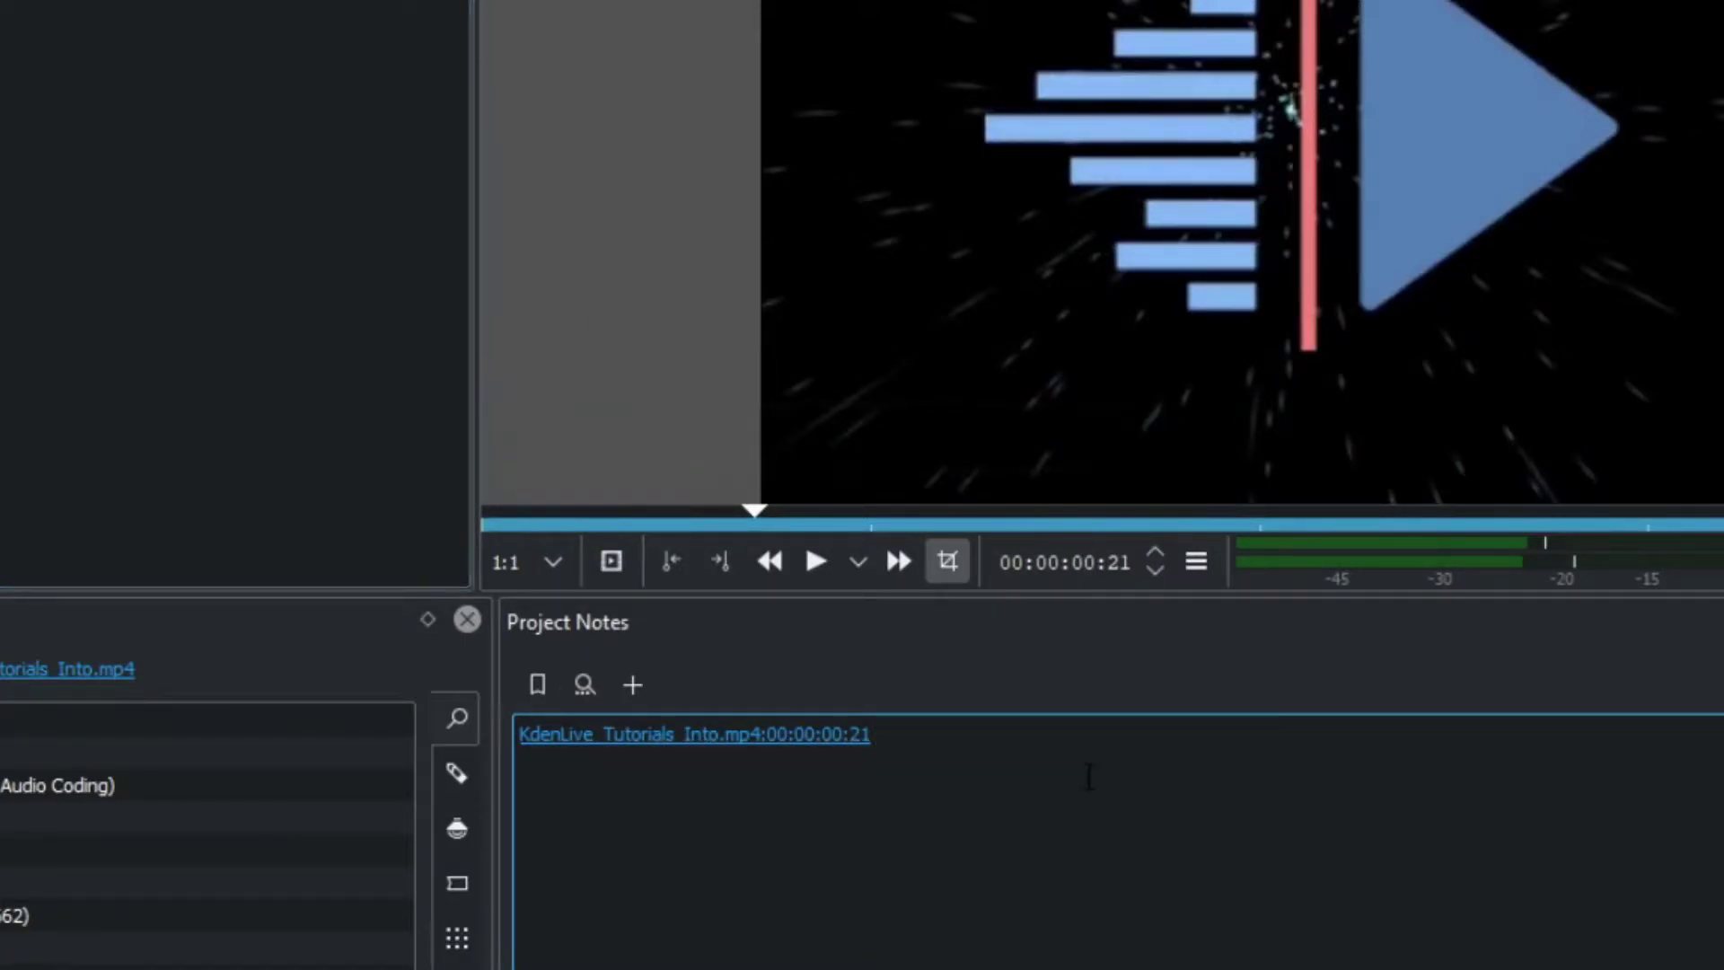
{"action": "type", "text": "Add some tes"}
{"action": "type", "text": "t this in"}
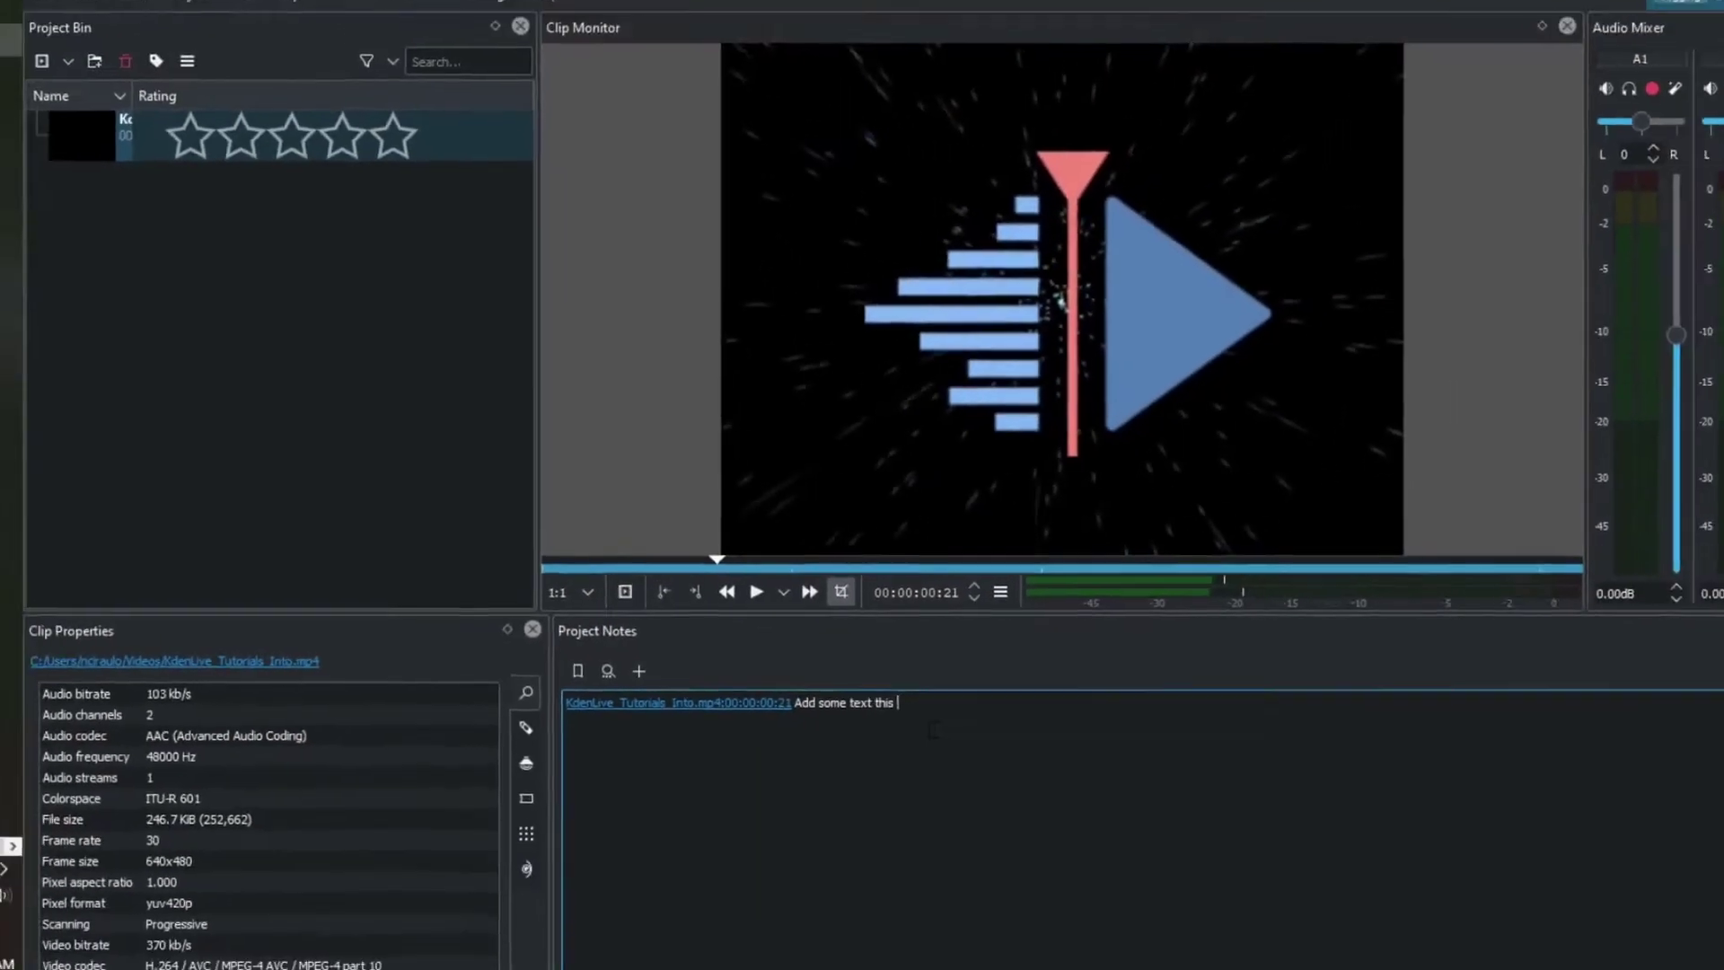
{"action": "type", "text": " important"}
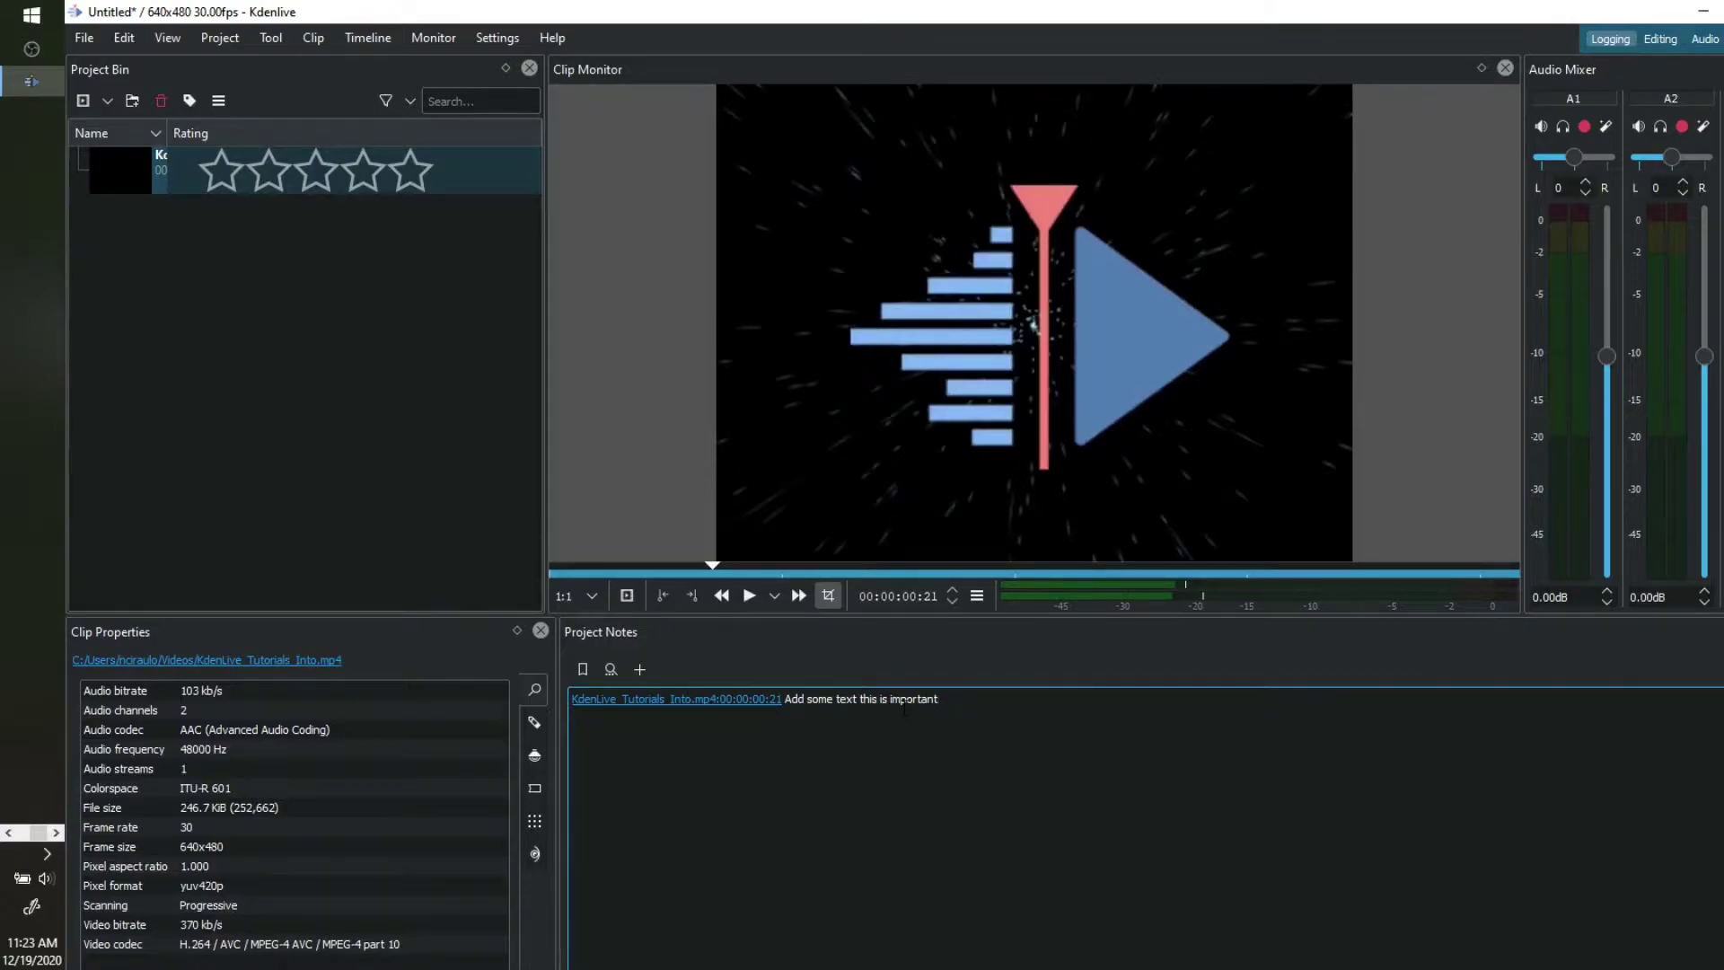
Step: Add a timestamped note 'More stuff' at 00:00:01:24, then jump between both note timestamps
{"action": "left_click", "coordinate": [968, 568]}
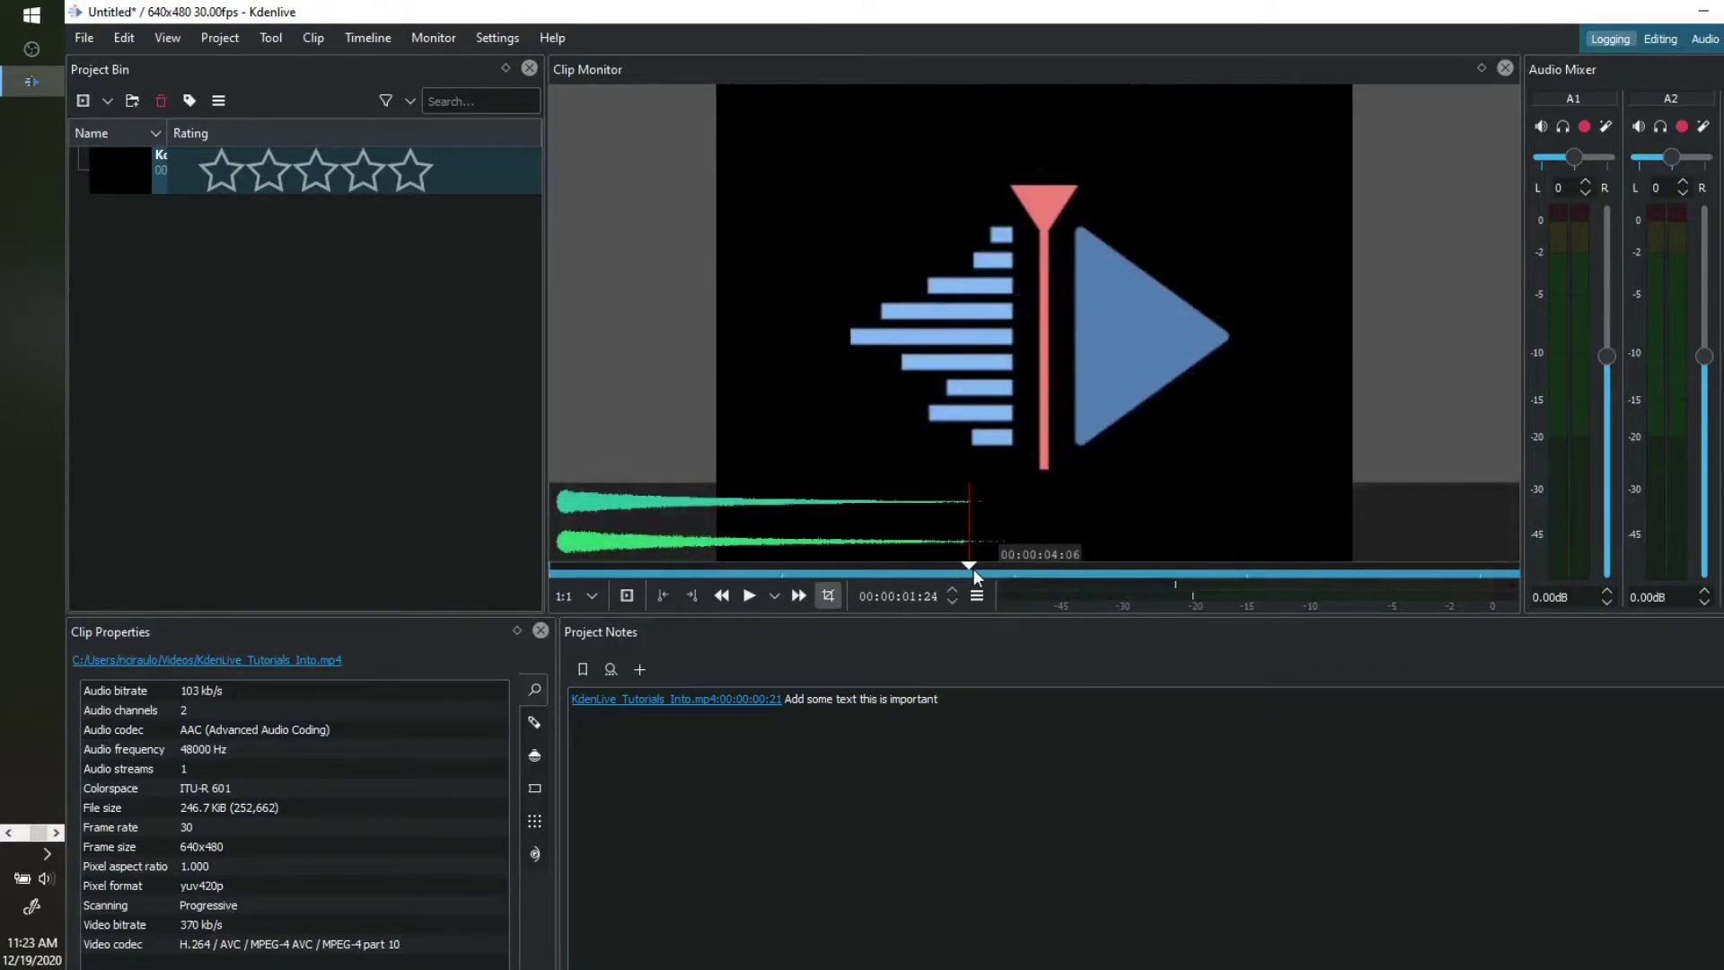
{"action": "left_click", "coordinate": [584, 670]}
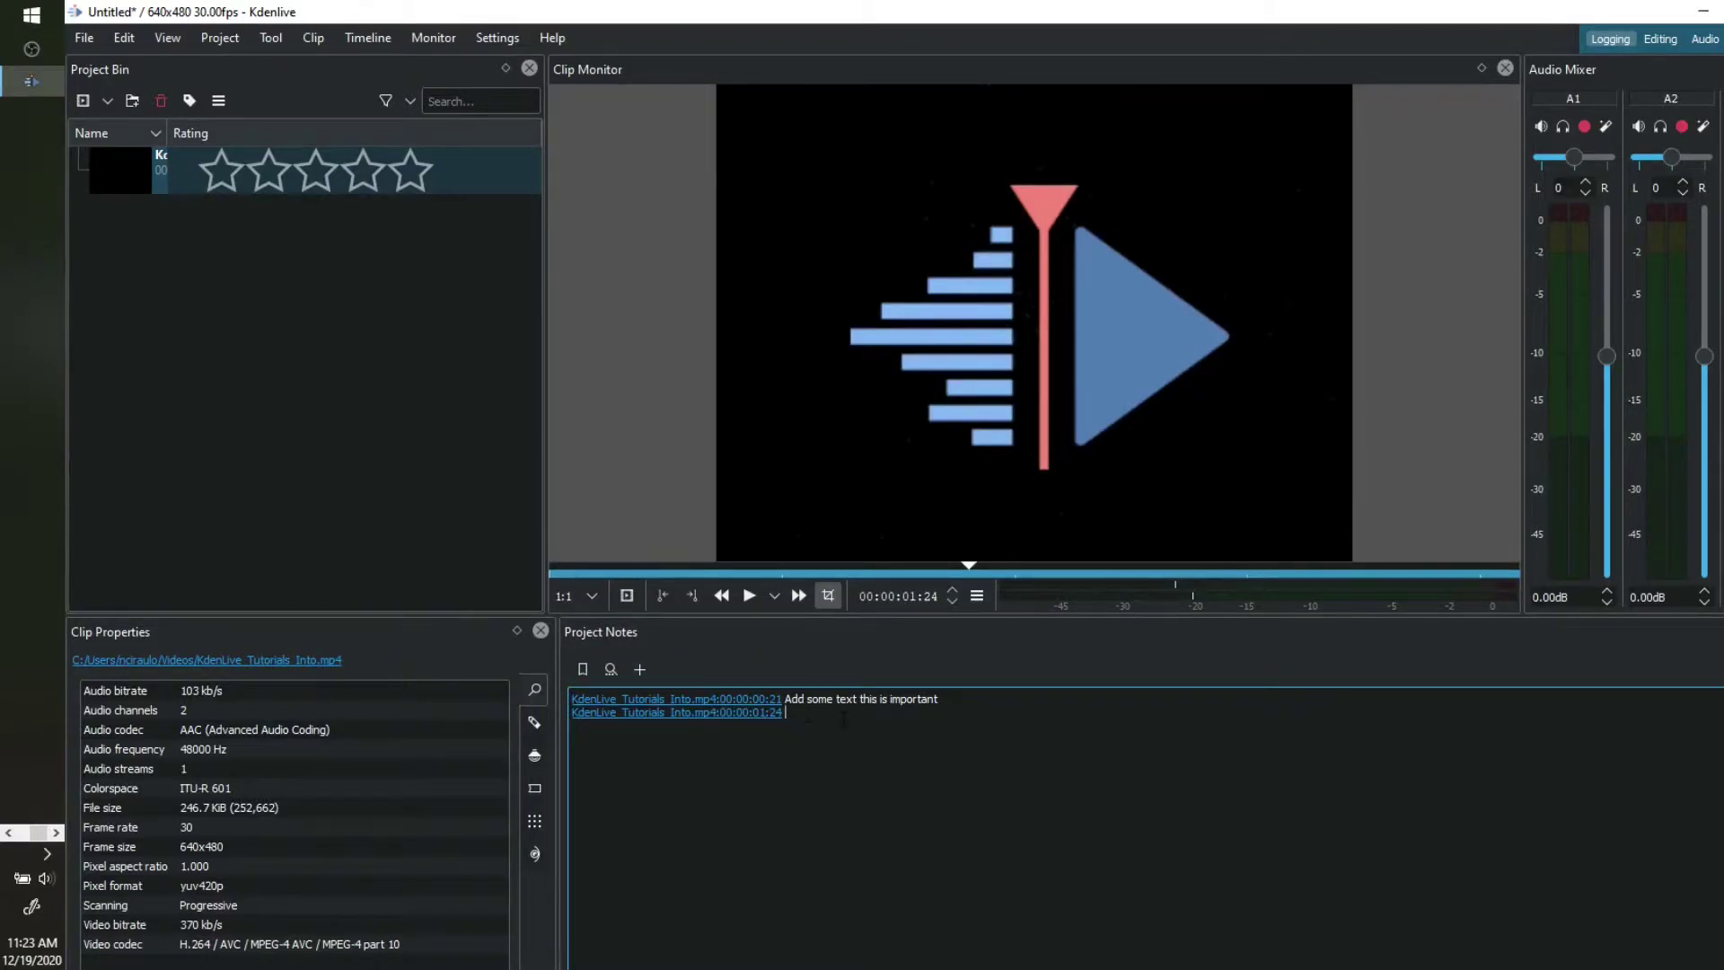
{"action": "type", "text": "More stuff"}
{"action": "left_click", "coordinate": [744, 699]}
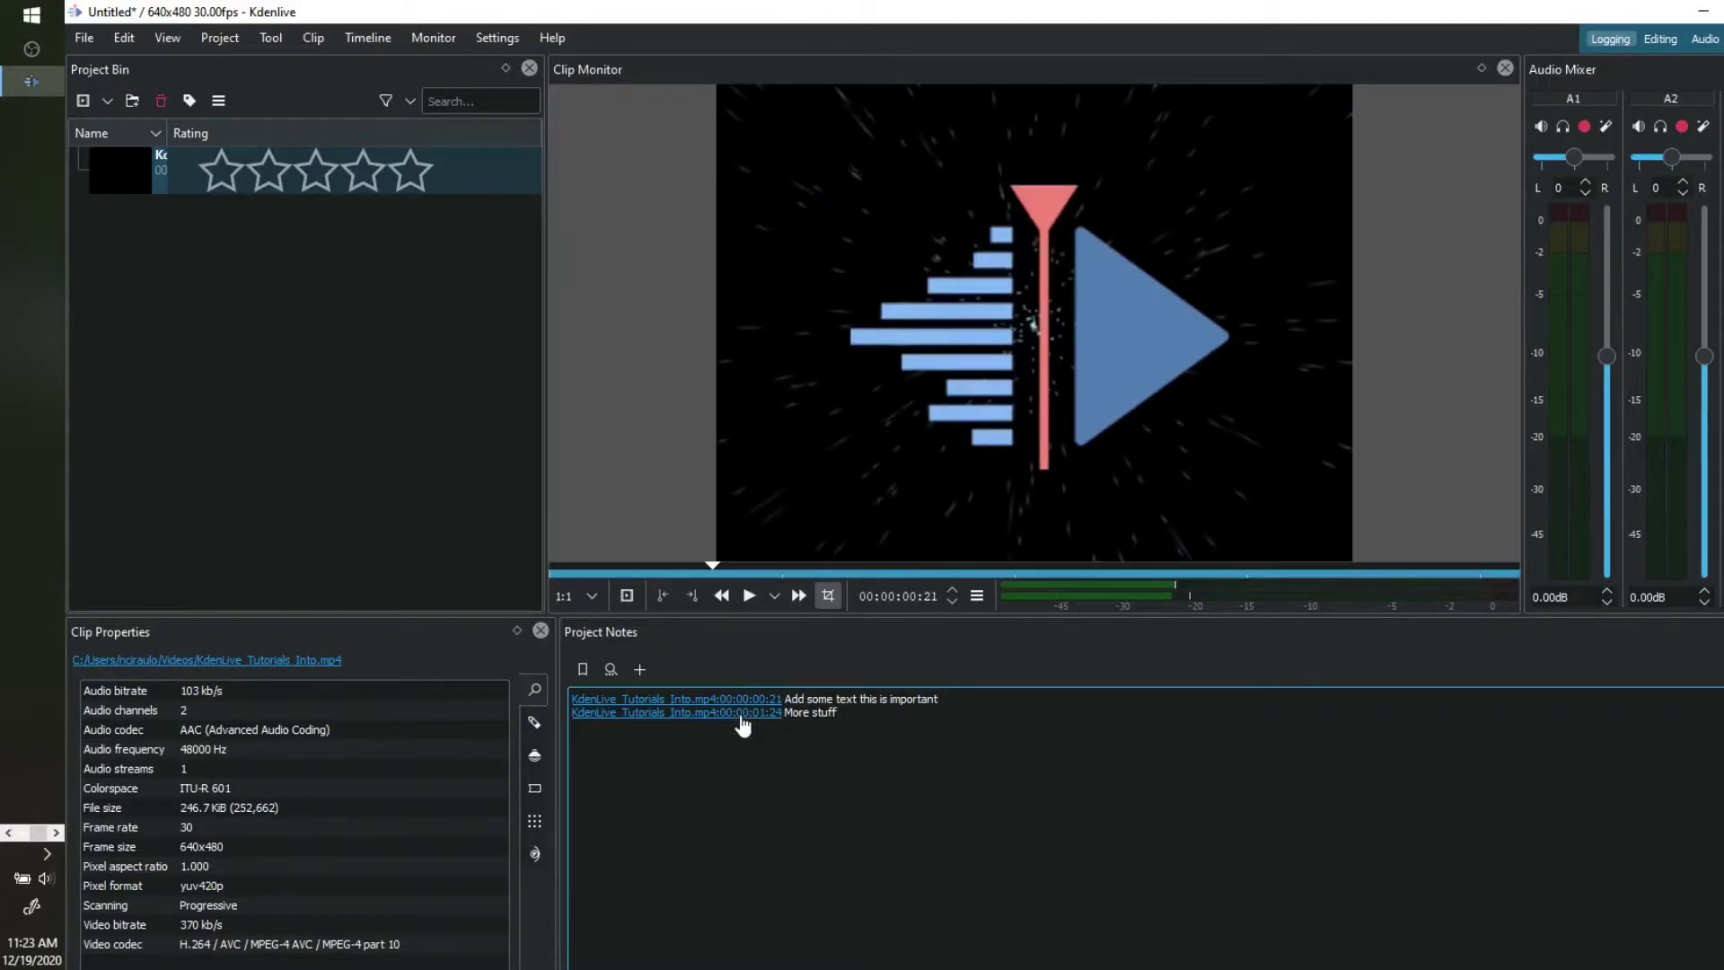
{"action": "double_click", "coordinate": [742, 712]}
{"action": "left_click", "coordinate": [766, 711]}
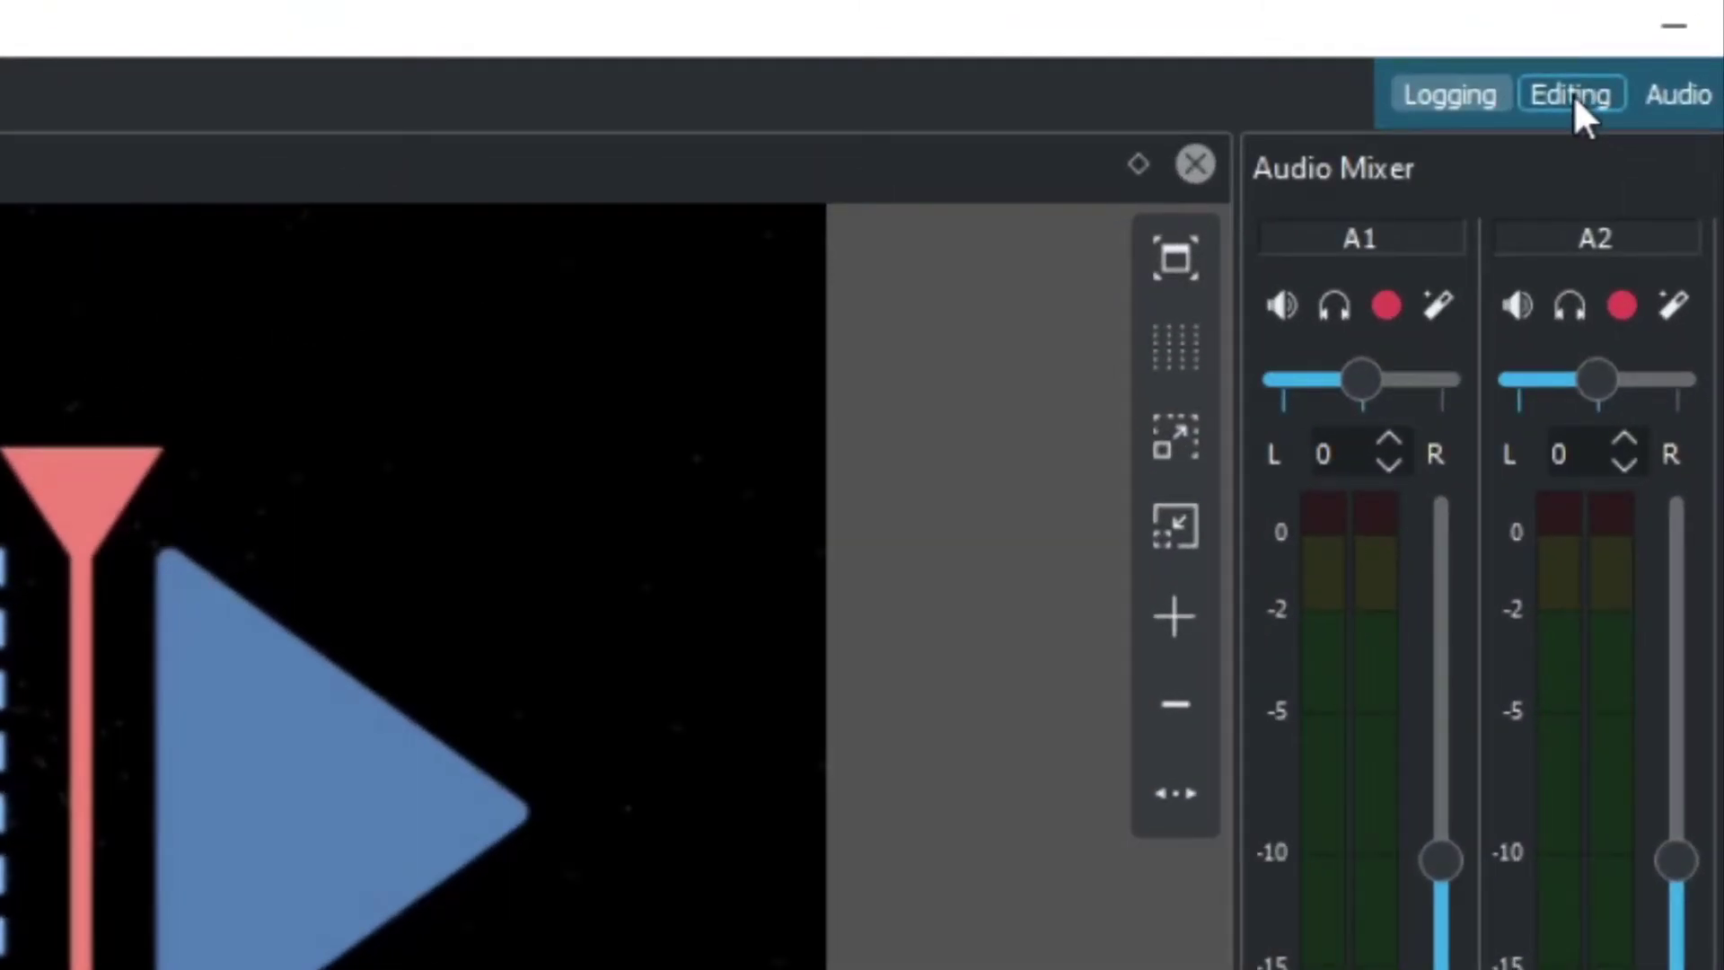
Step: Look over the Editing layout, then move to the Audio layout with the A1, A2 and Master mixer
{"action": "left_click", "coordinate": [1573, 95]}
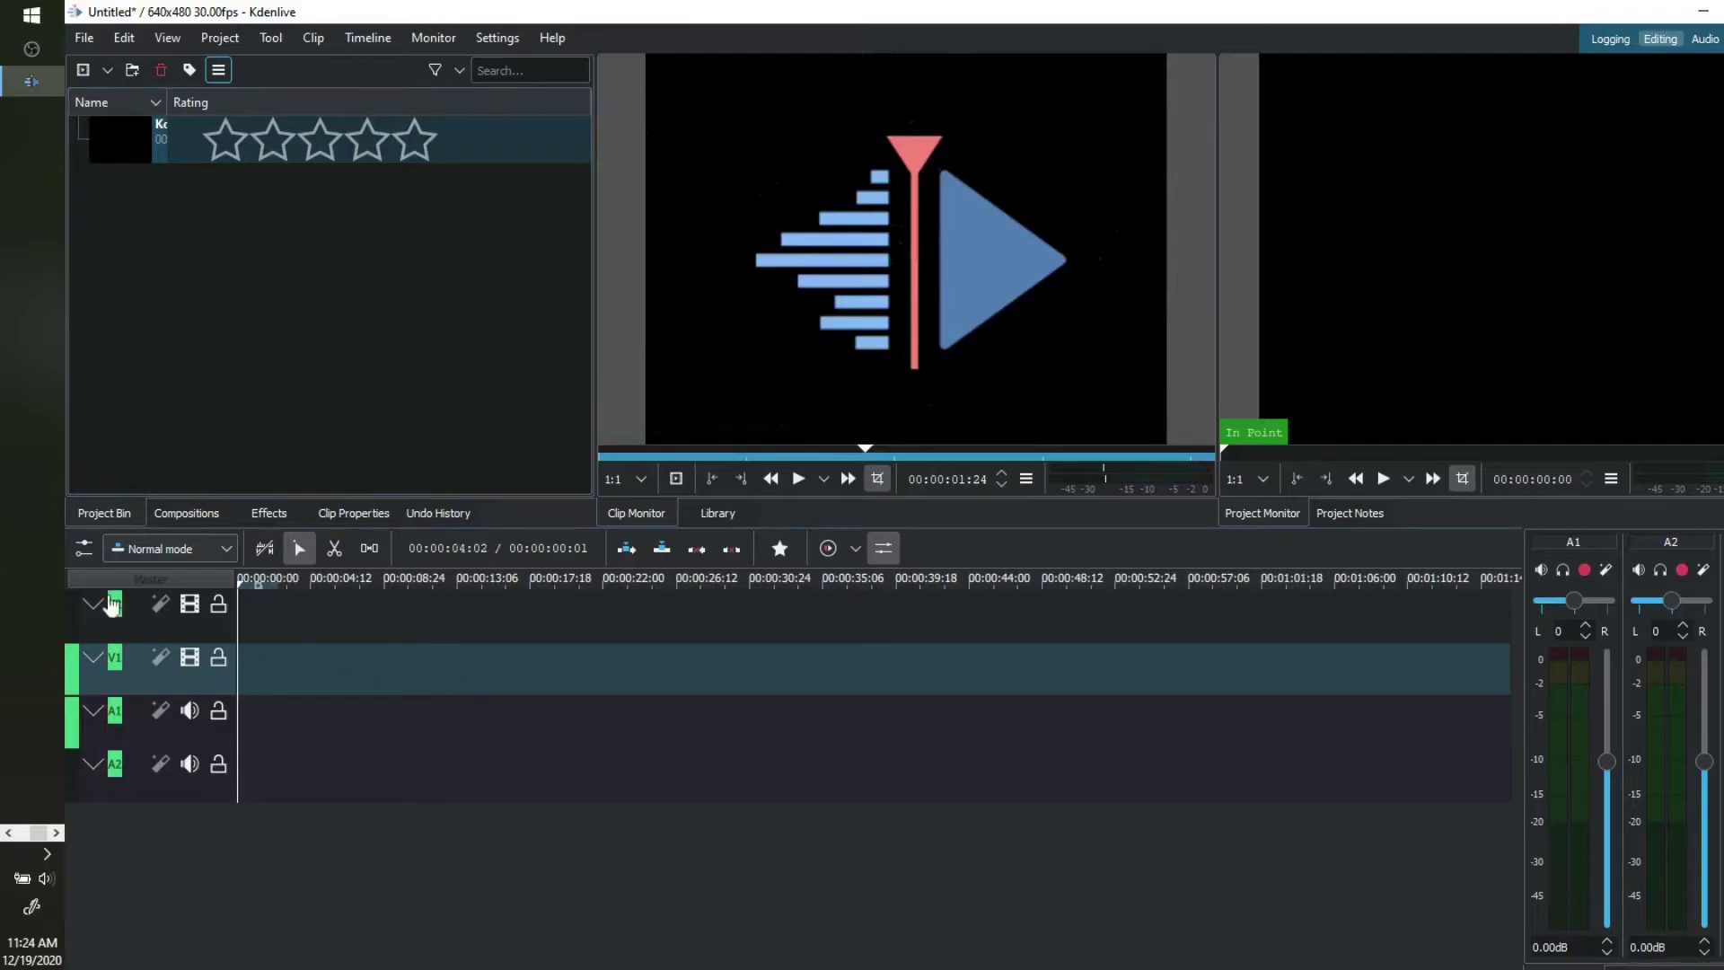
{"action": "mouse_move", "coordinate": [627, 415]}
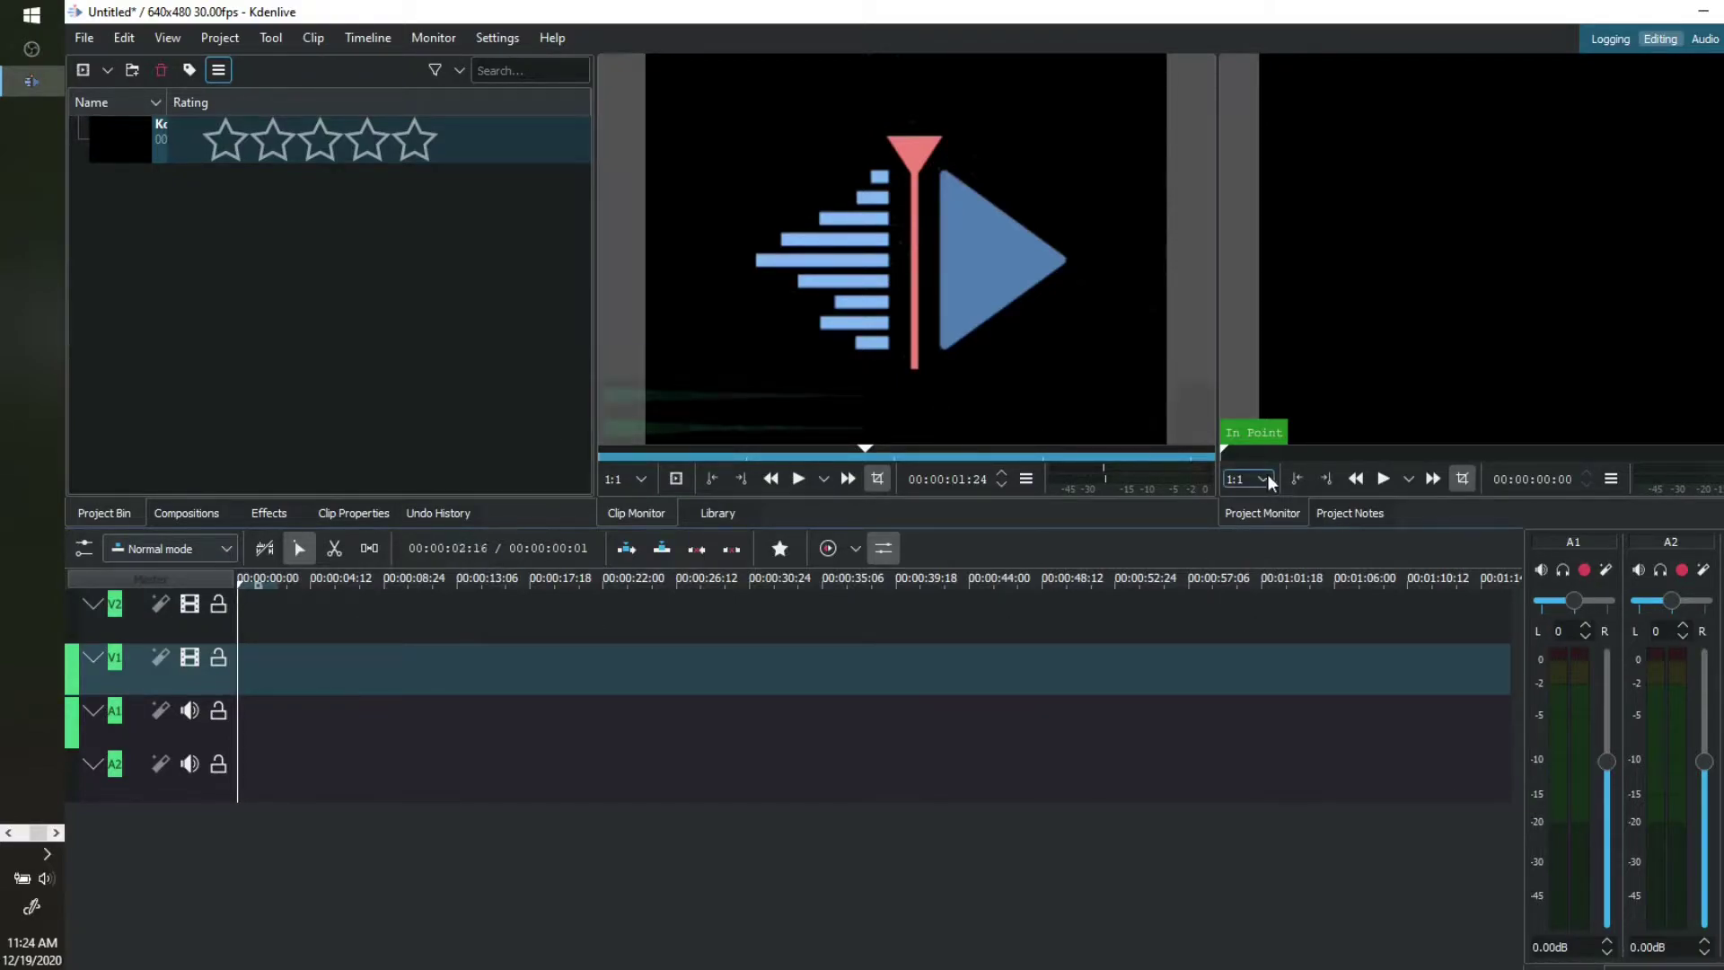
{"action": "left_click", "coordinate": [1697, 42]}
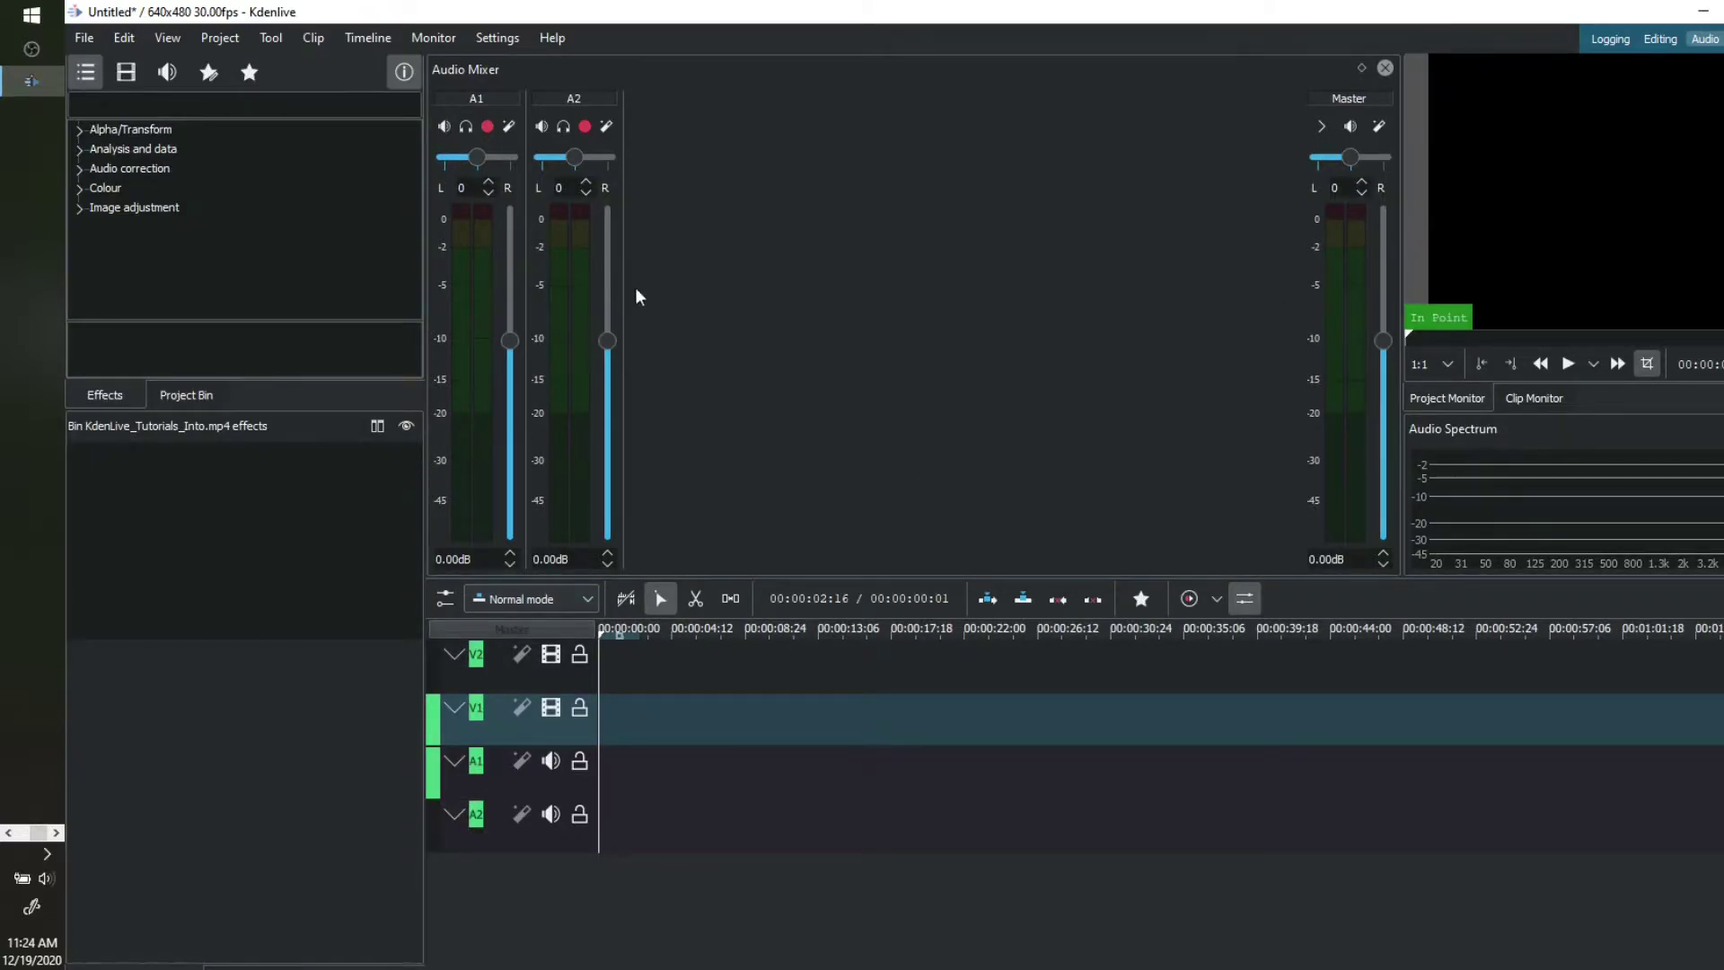
Step: Check track A2's options, then move the timeline playhead
{"action": "right_click", "coordinate": [477, 823]}
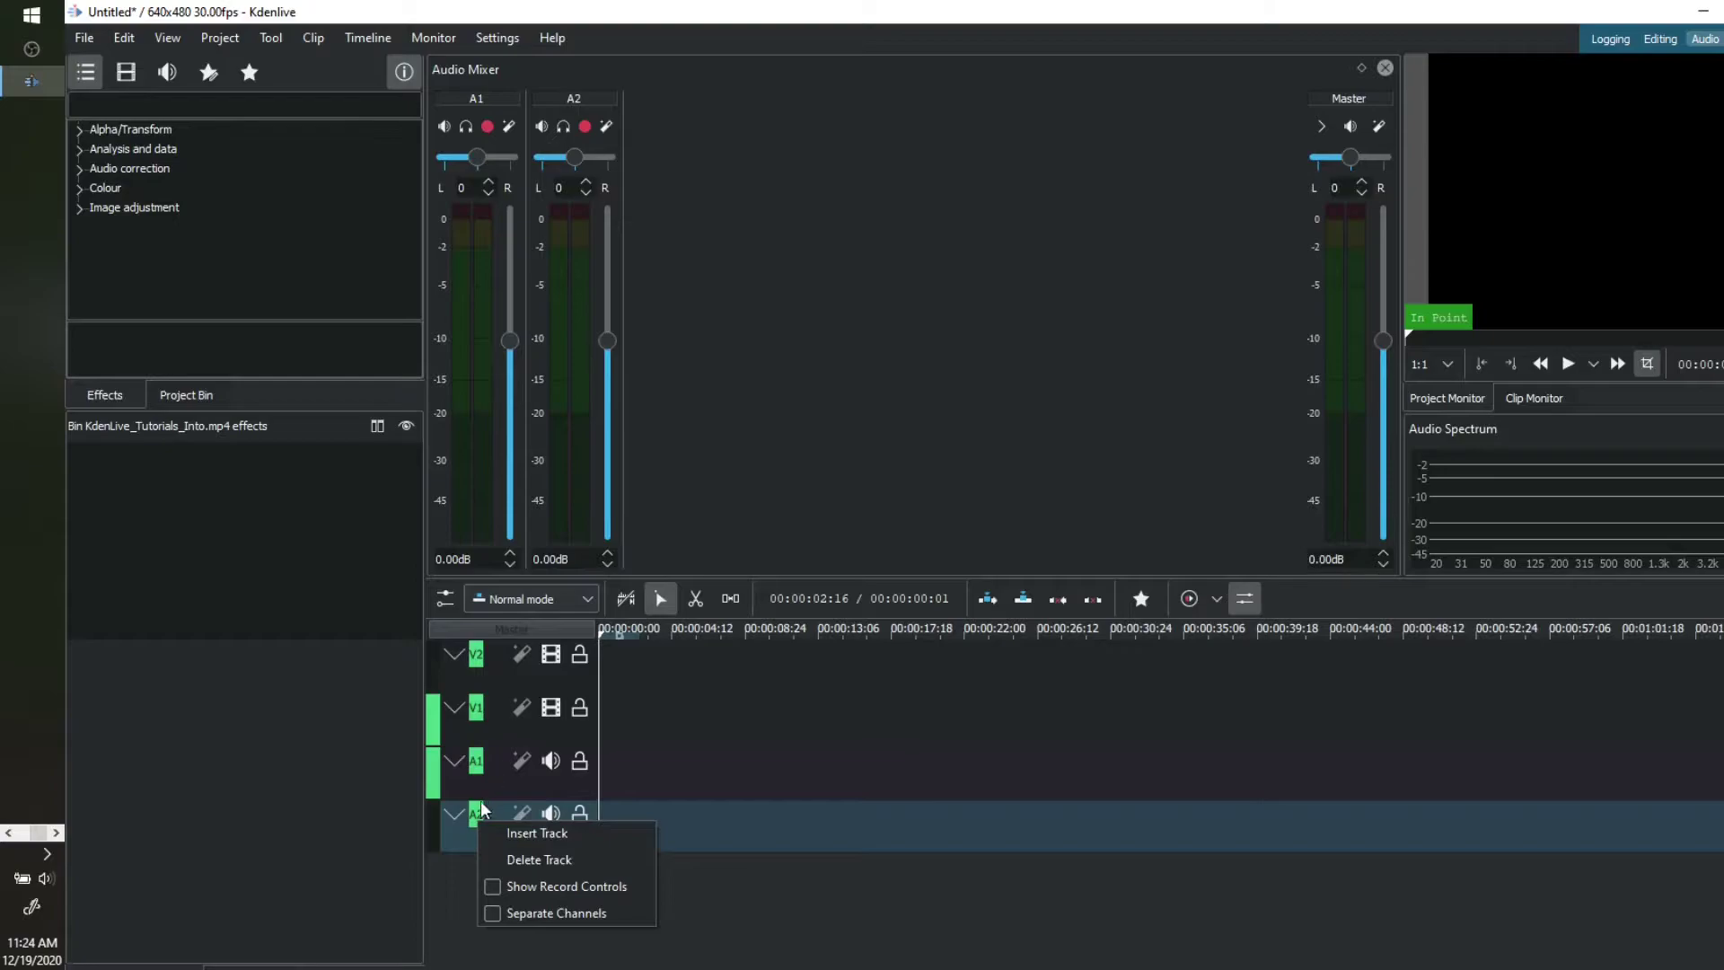
{"action": "left_click", "coordinate": [838, 931]}
{"action": "left_click", "coordinate": [839, 931]}
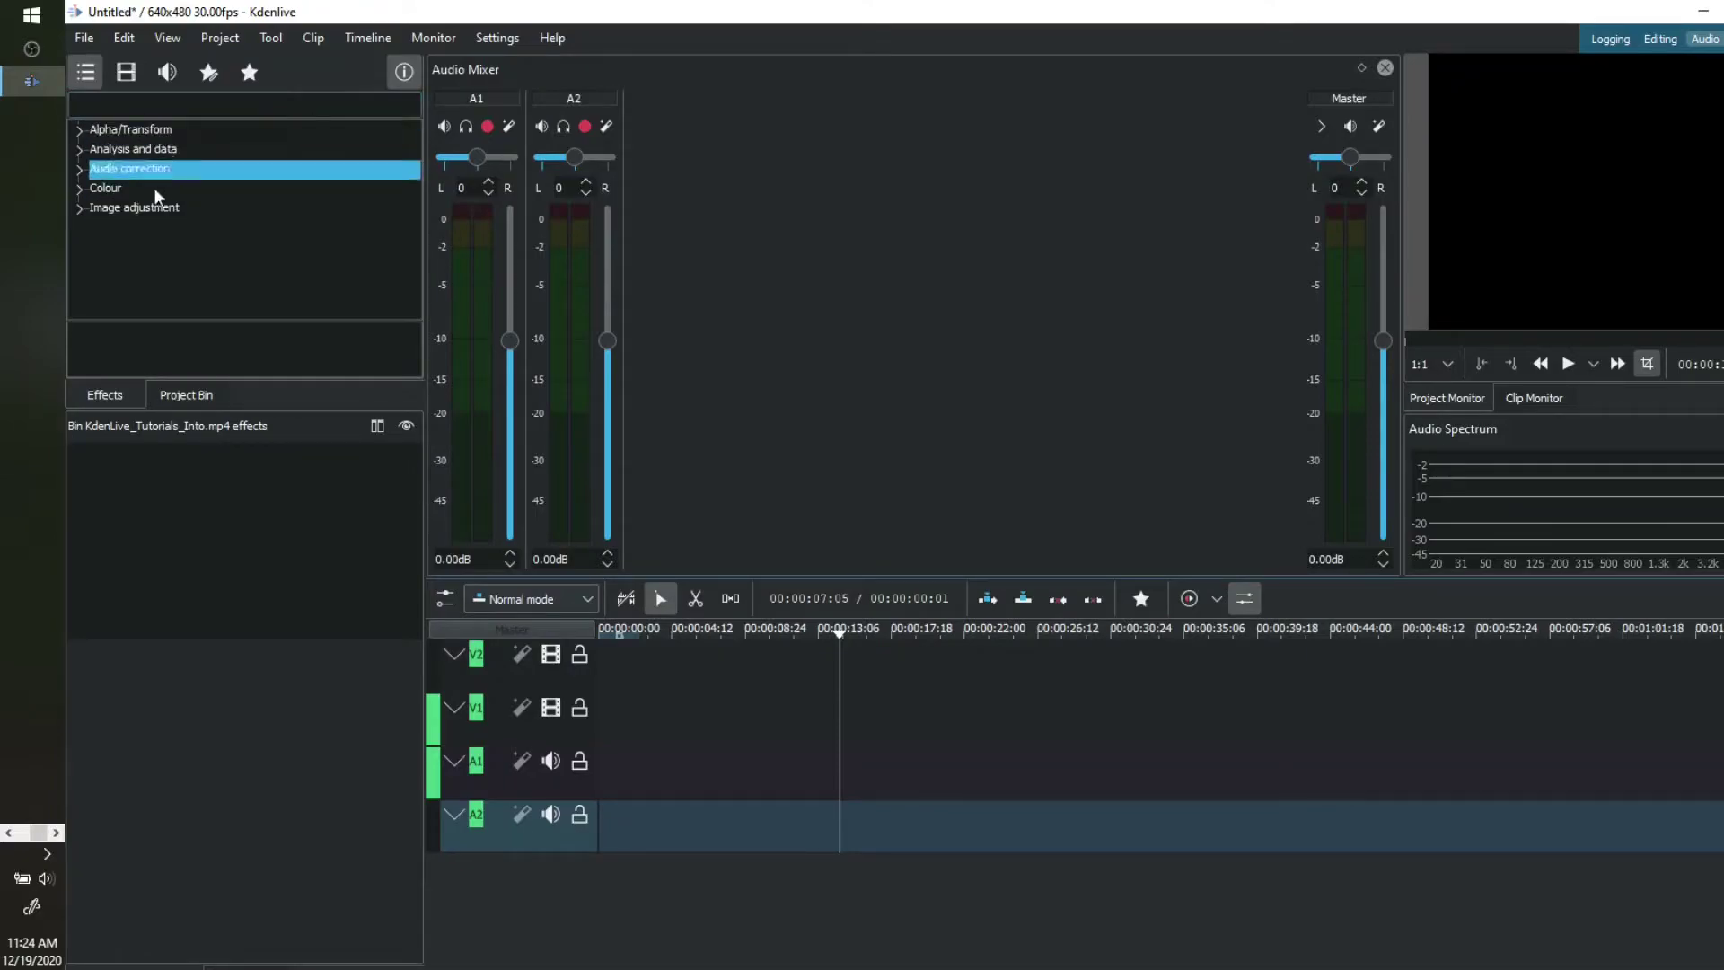
Step: Search the effects list for 'equal', clear the search, and move to the Effects workspace
{"action": "left_click", "coordinate": [261, 106]}
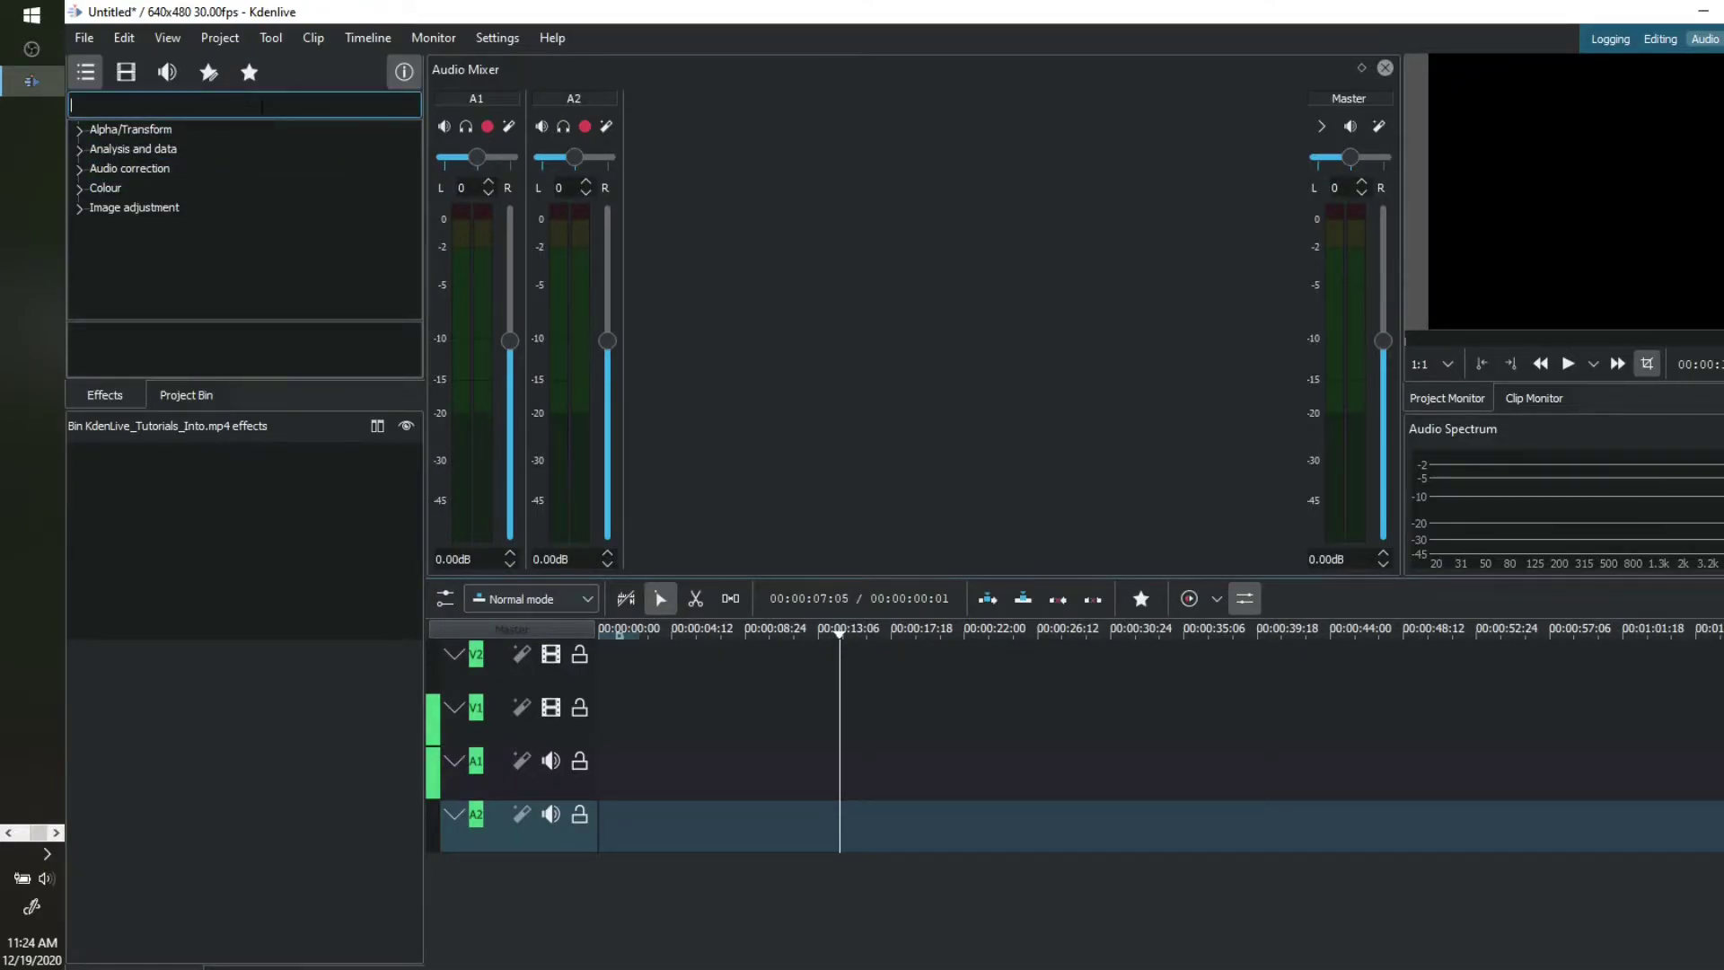
{"action": "type", "text": "equal"}
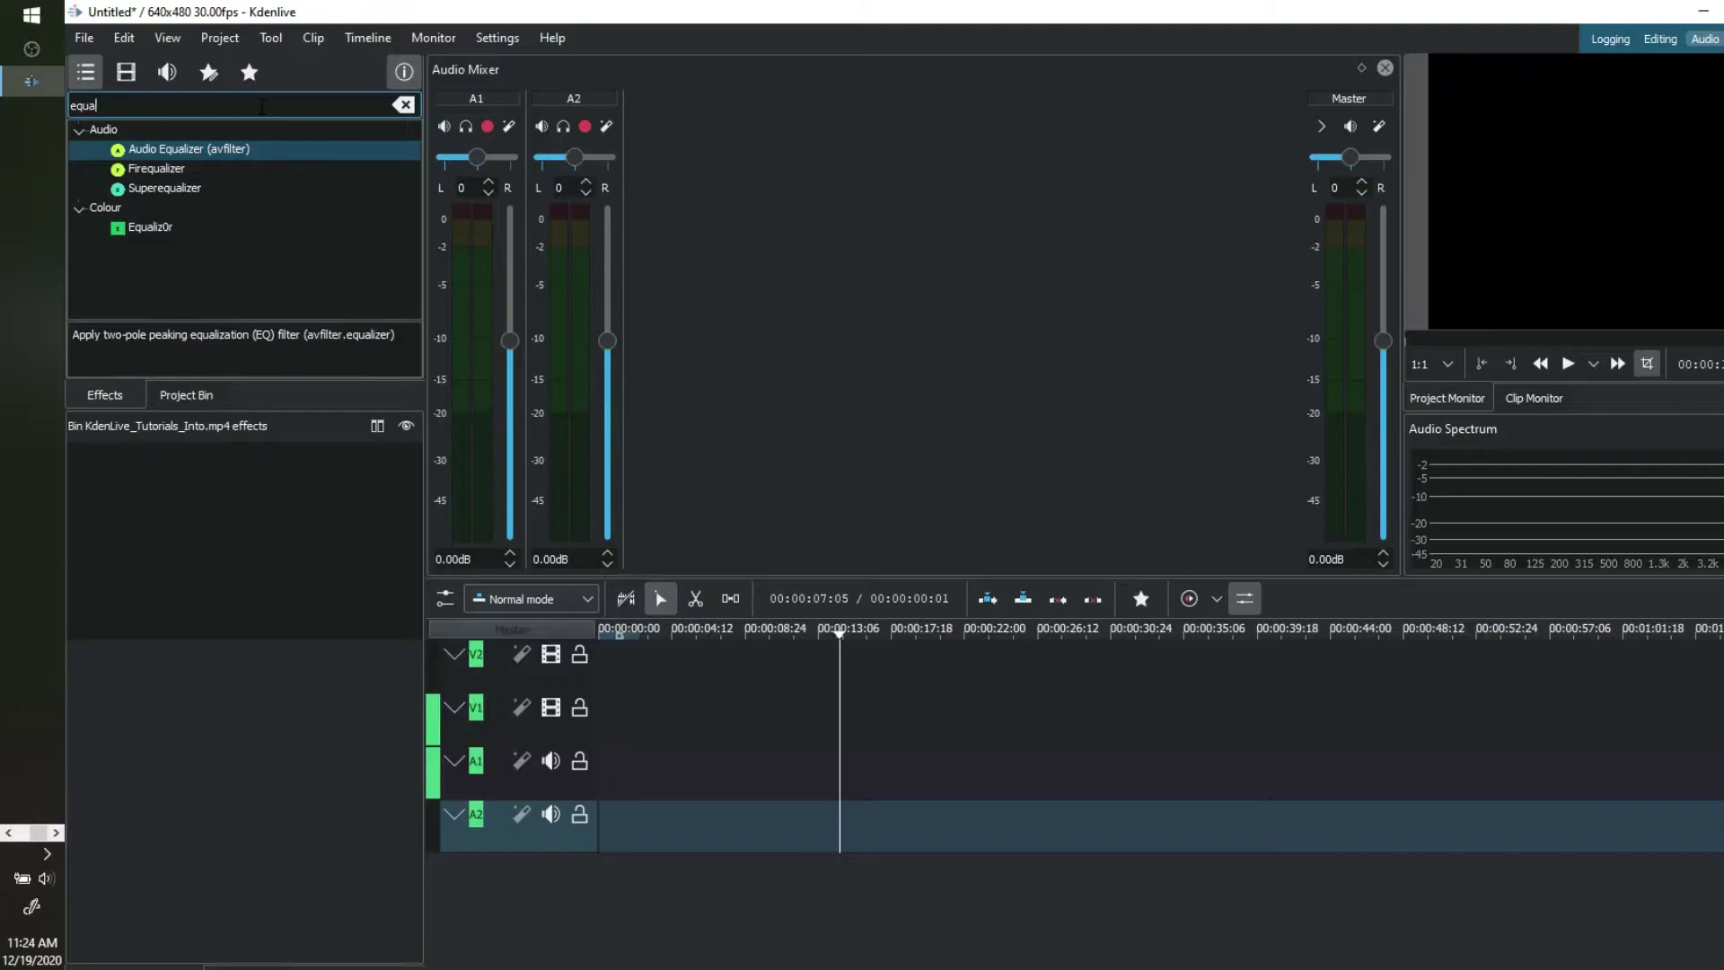
{"action": "key", "text": "BackSpace"}
{"action": "key", "text": "BackSpace"}
{"action": "key", "text": "BackSpace"}
{"action": "key", "text": "BackSpace"}
{"action": "scroll", "coordinate": [269, 251], "scroll_direction": "down", "scroll_amount": 10}
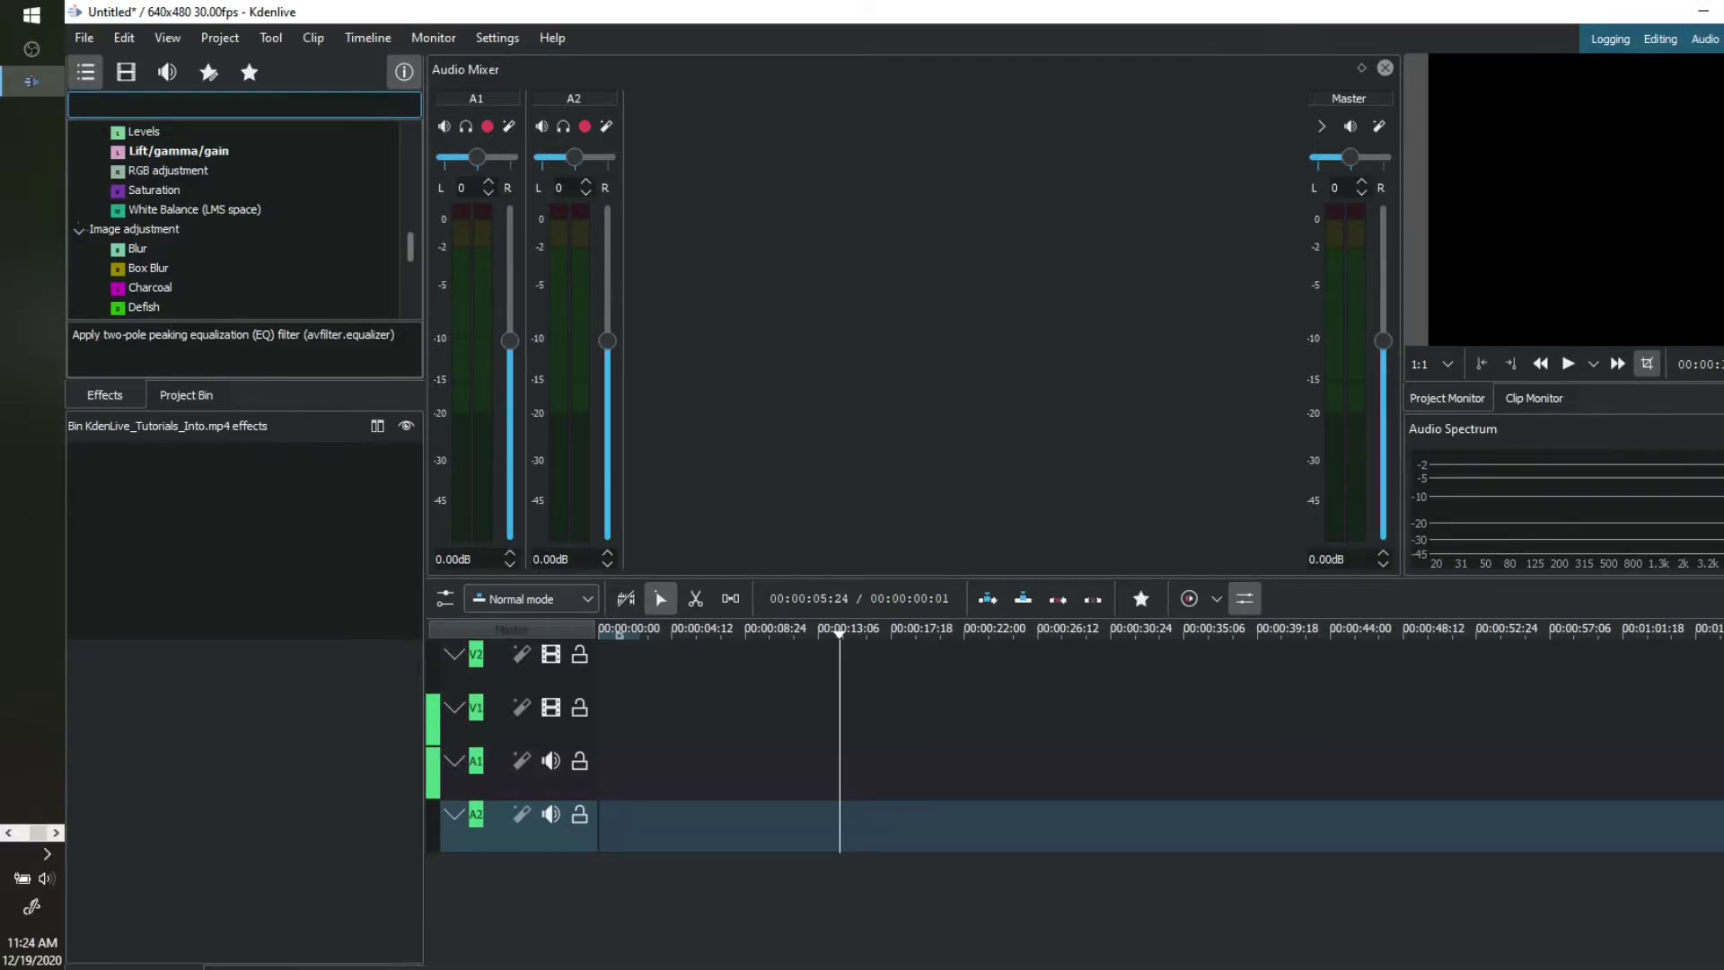
{"action": "left_click", "coordinate": [1660, 39]}
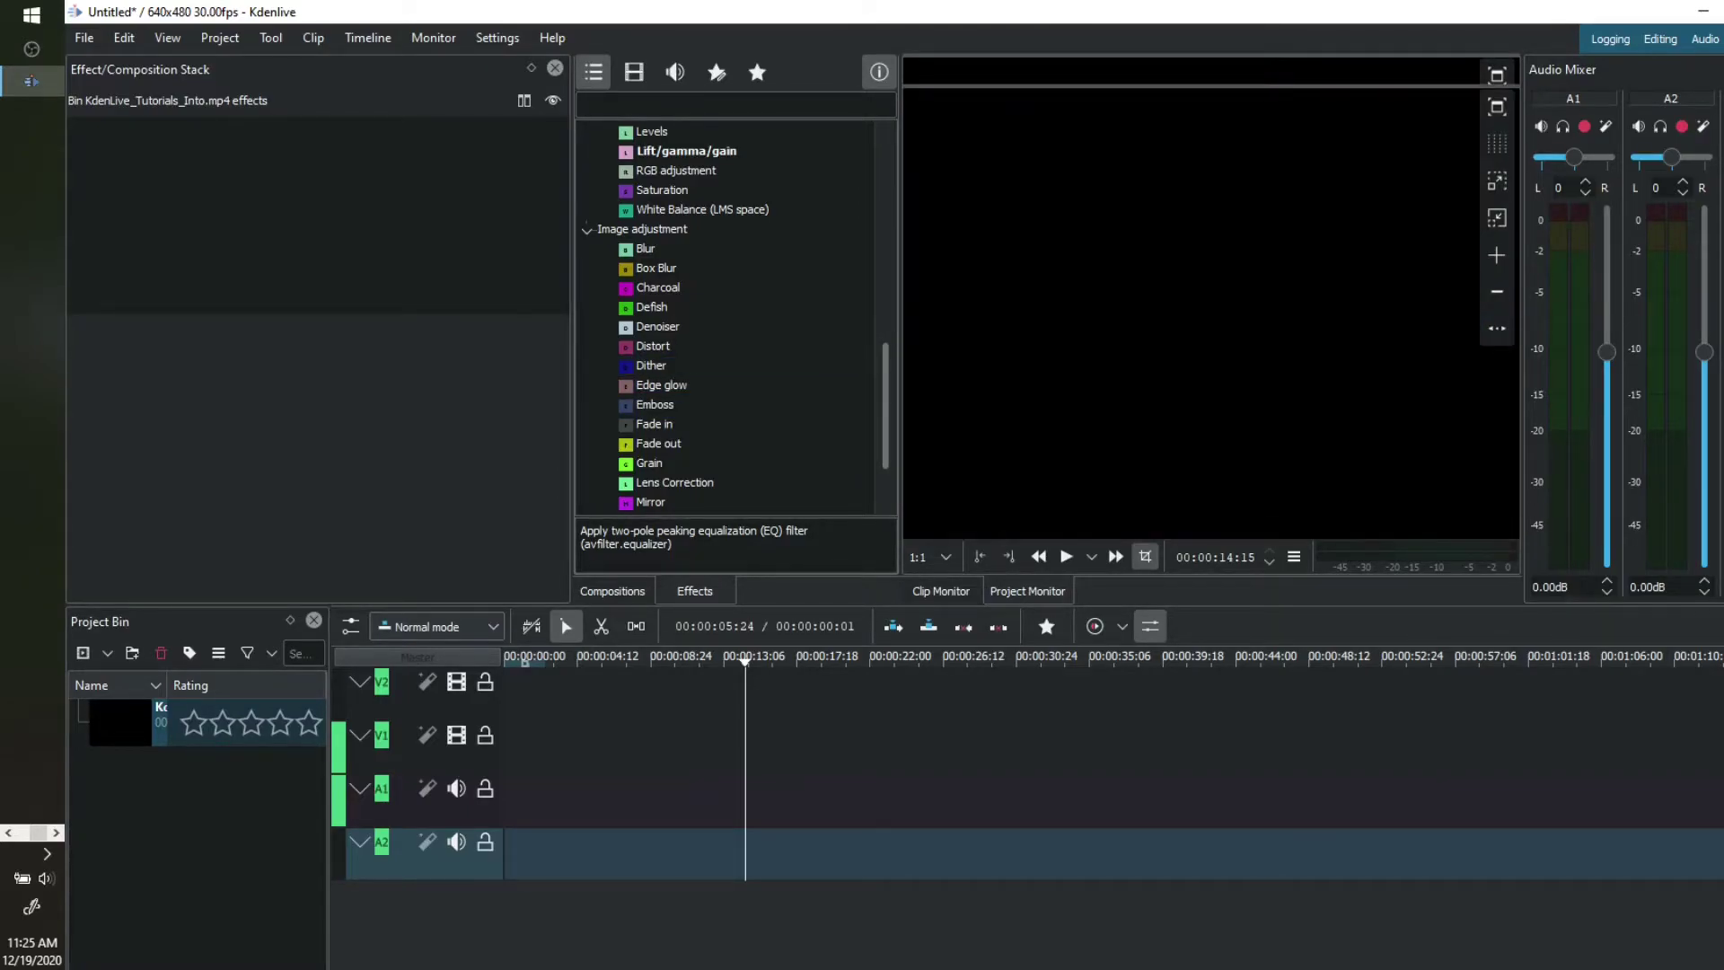
Step: Glance at the colour-correction workspace, return to Editing, and preview the intro clip's 4:3 frame
{"action": "key", "text": "alt+5"}
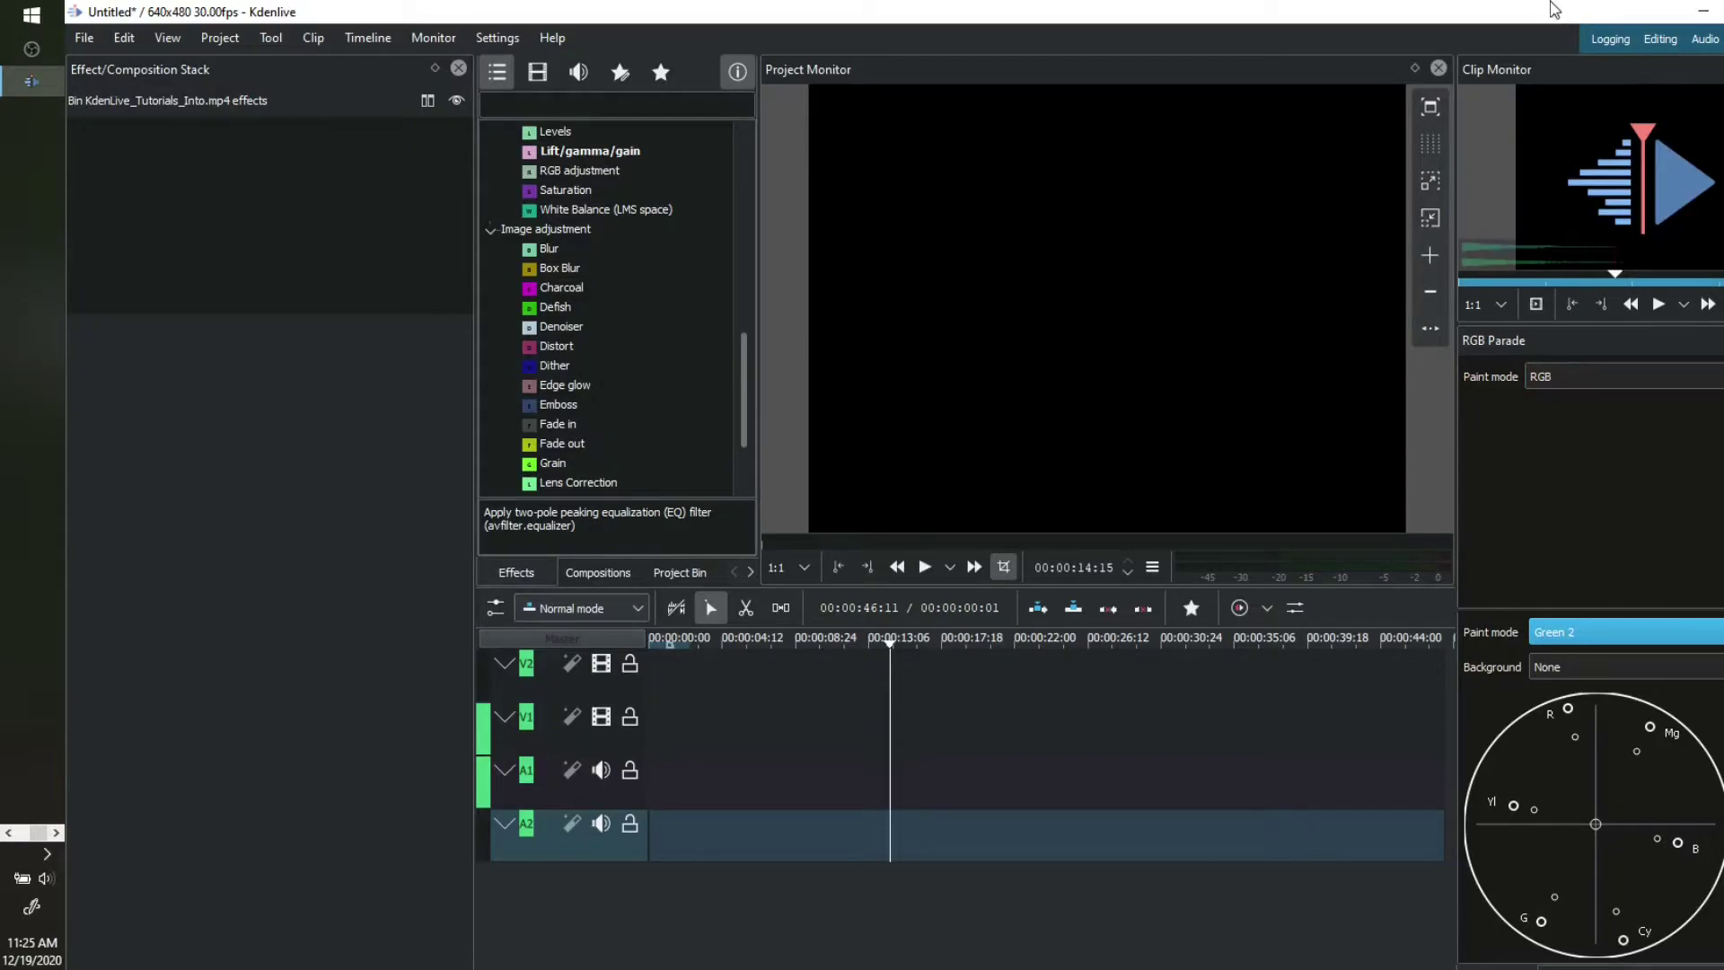
{"action": "left_click", "coordinate": [1658, 43]}
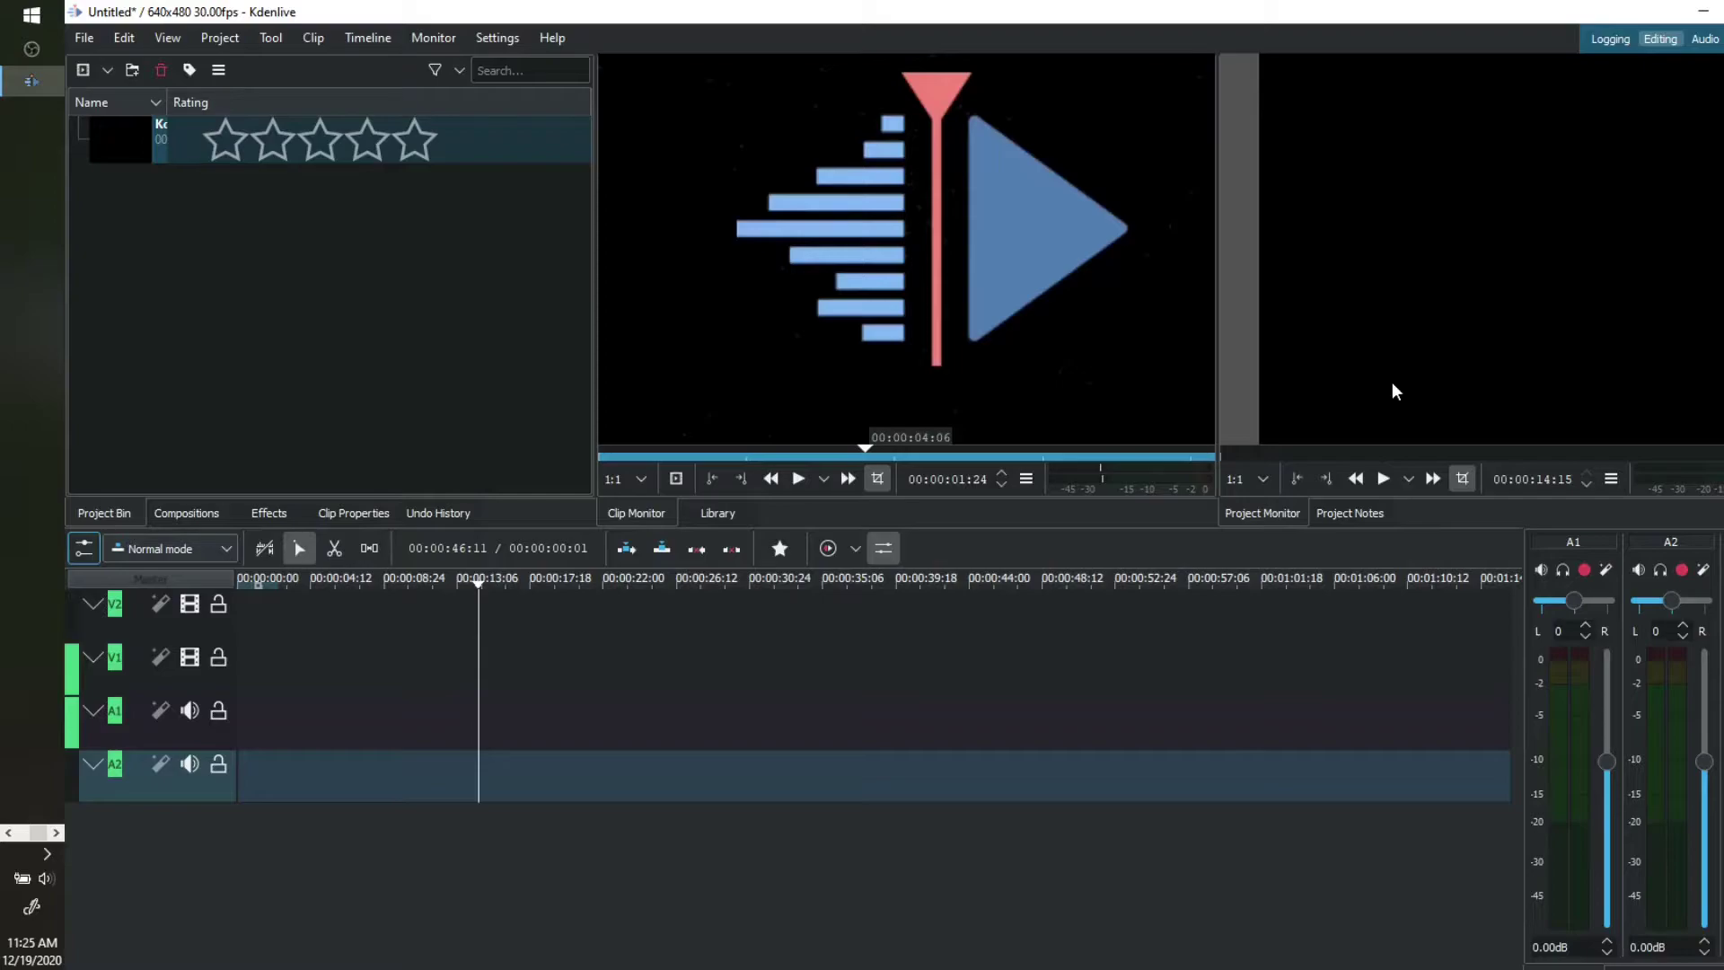
{"action": "left_click", "coordinate": [106, 150]}
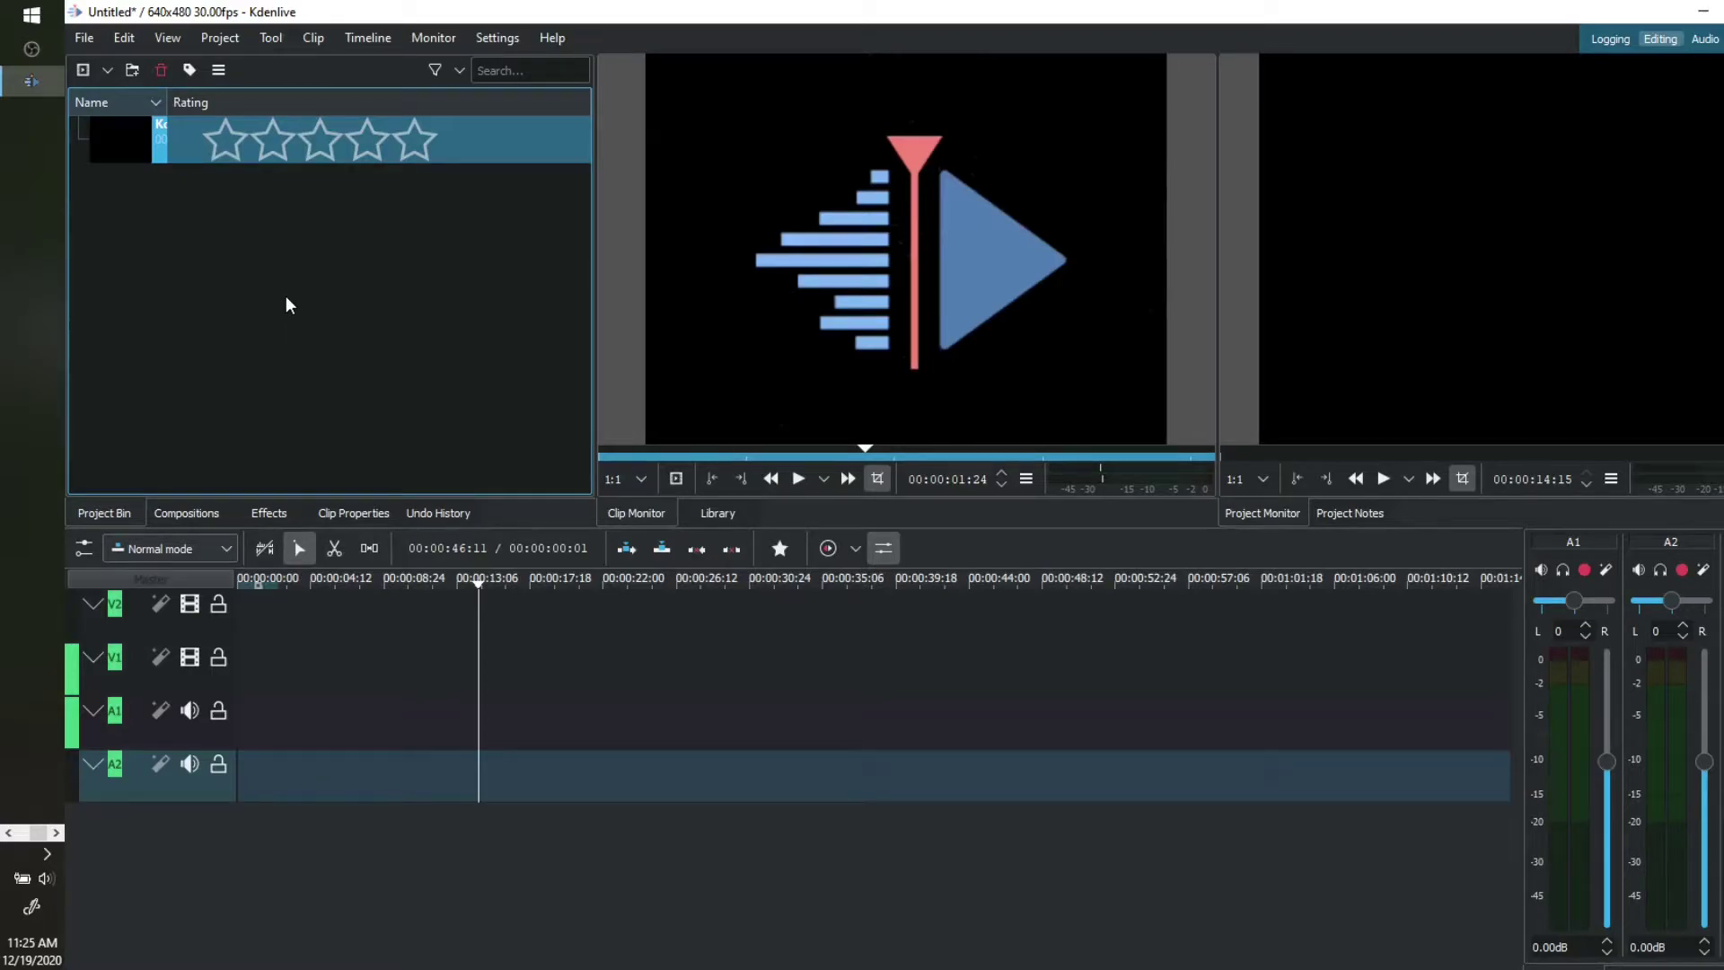
Step: Create a Video folder in the Project Bin and move the intro clip into it
{"action": "left_click", "coordinate": [132, 70]}
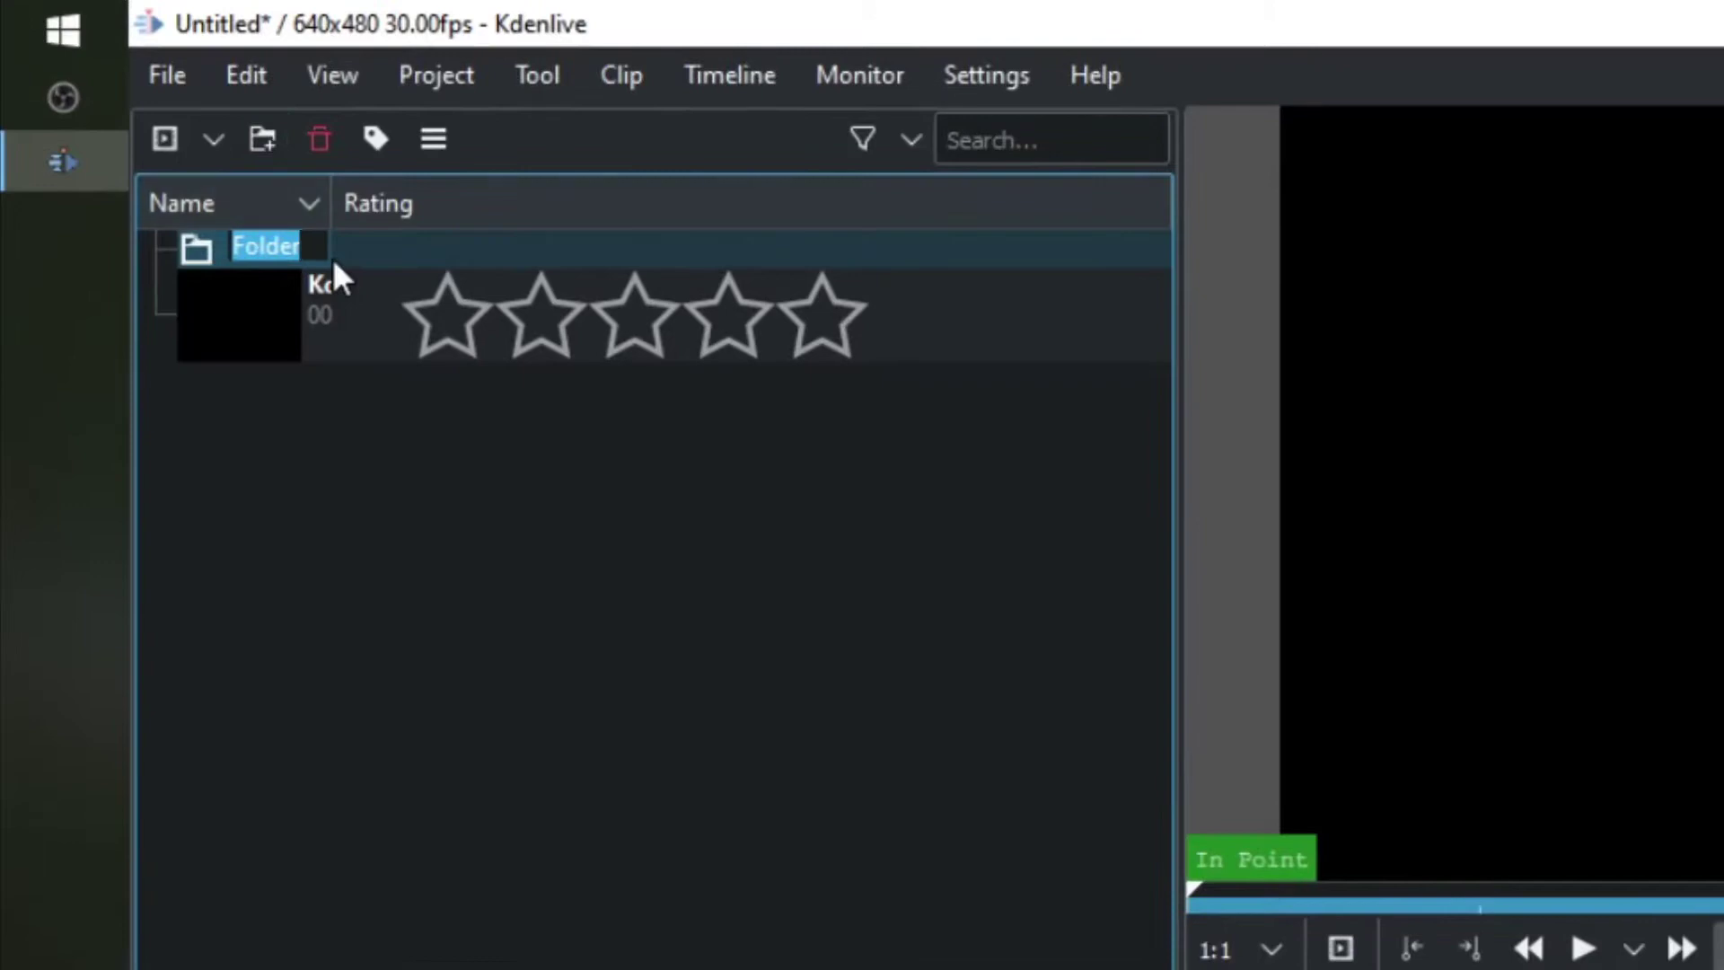
{"action": "type", "text": "Video"}
{"action": "key", "text": "Return"}
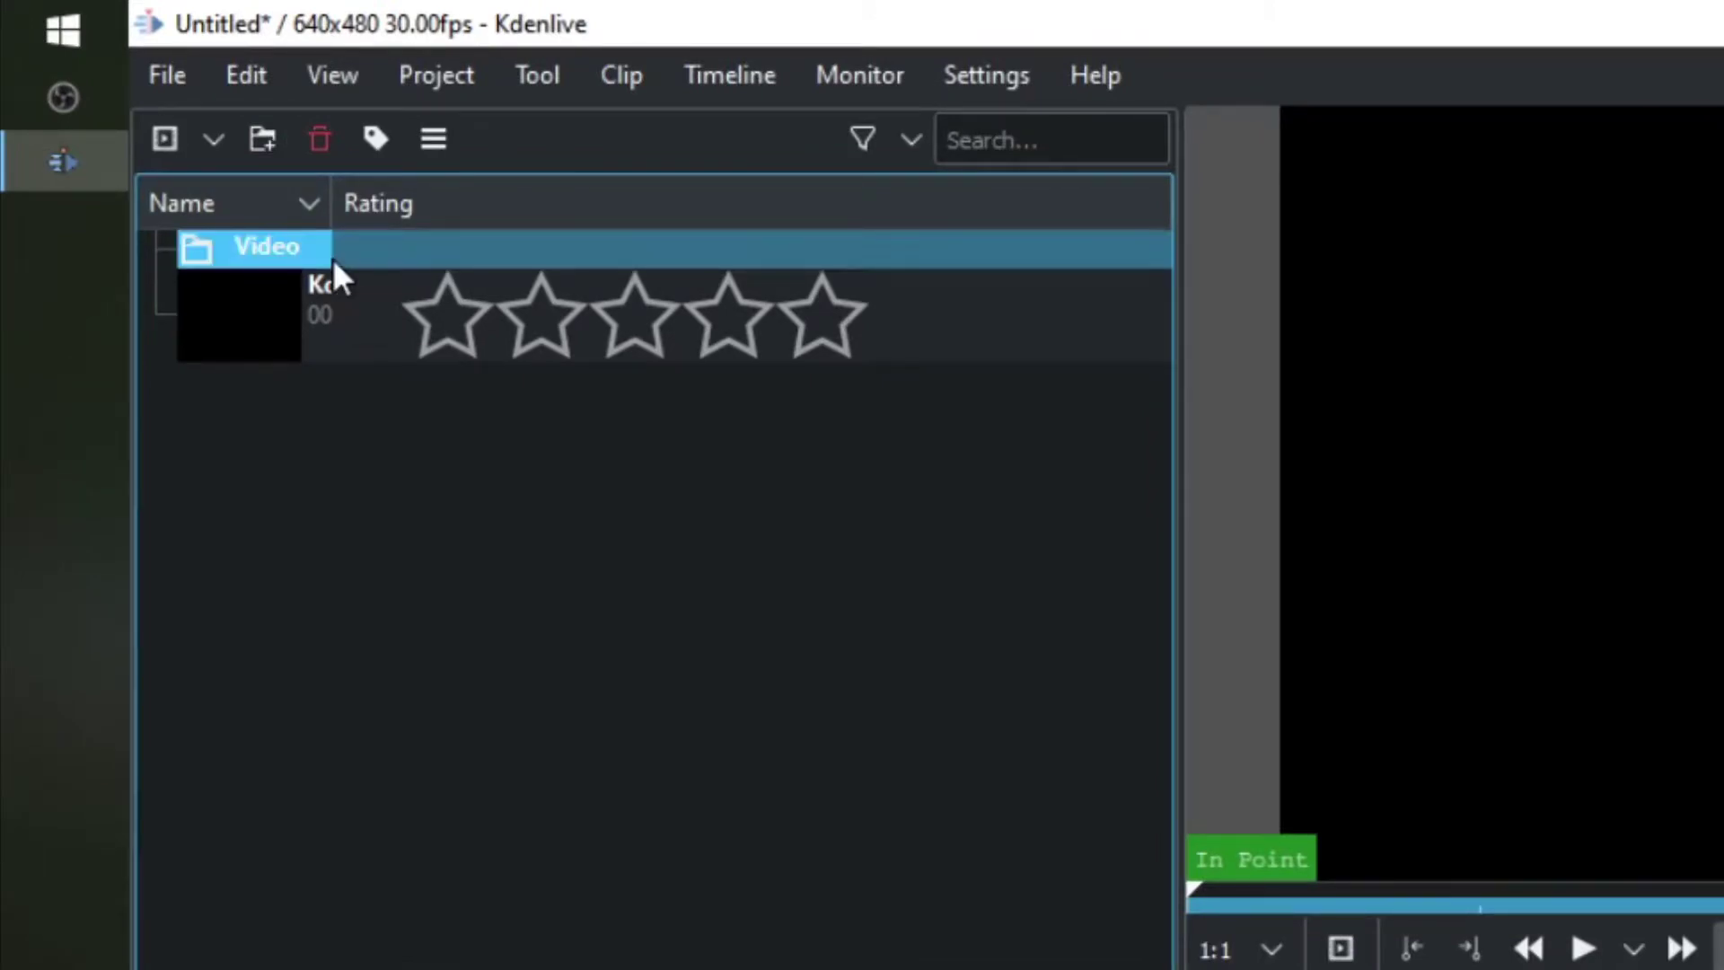
{"action": "left_click_drag", "start_coordinate": [207, 359], "coordinate": [246, 256]}
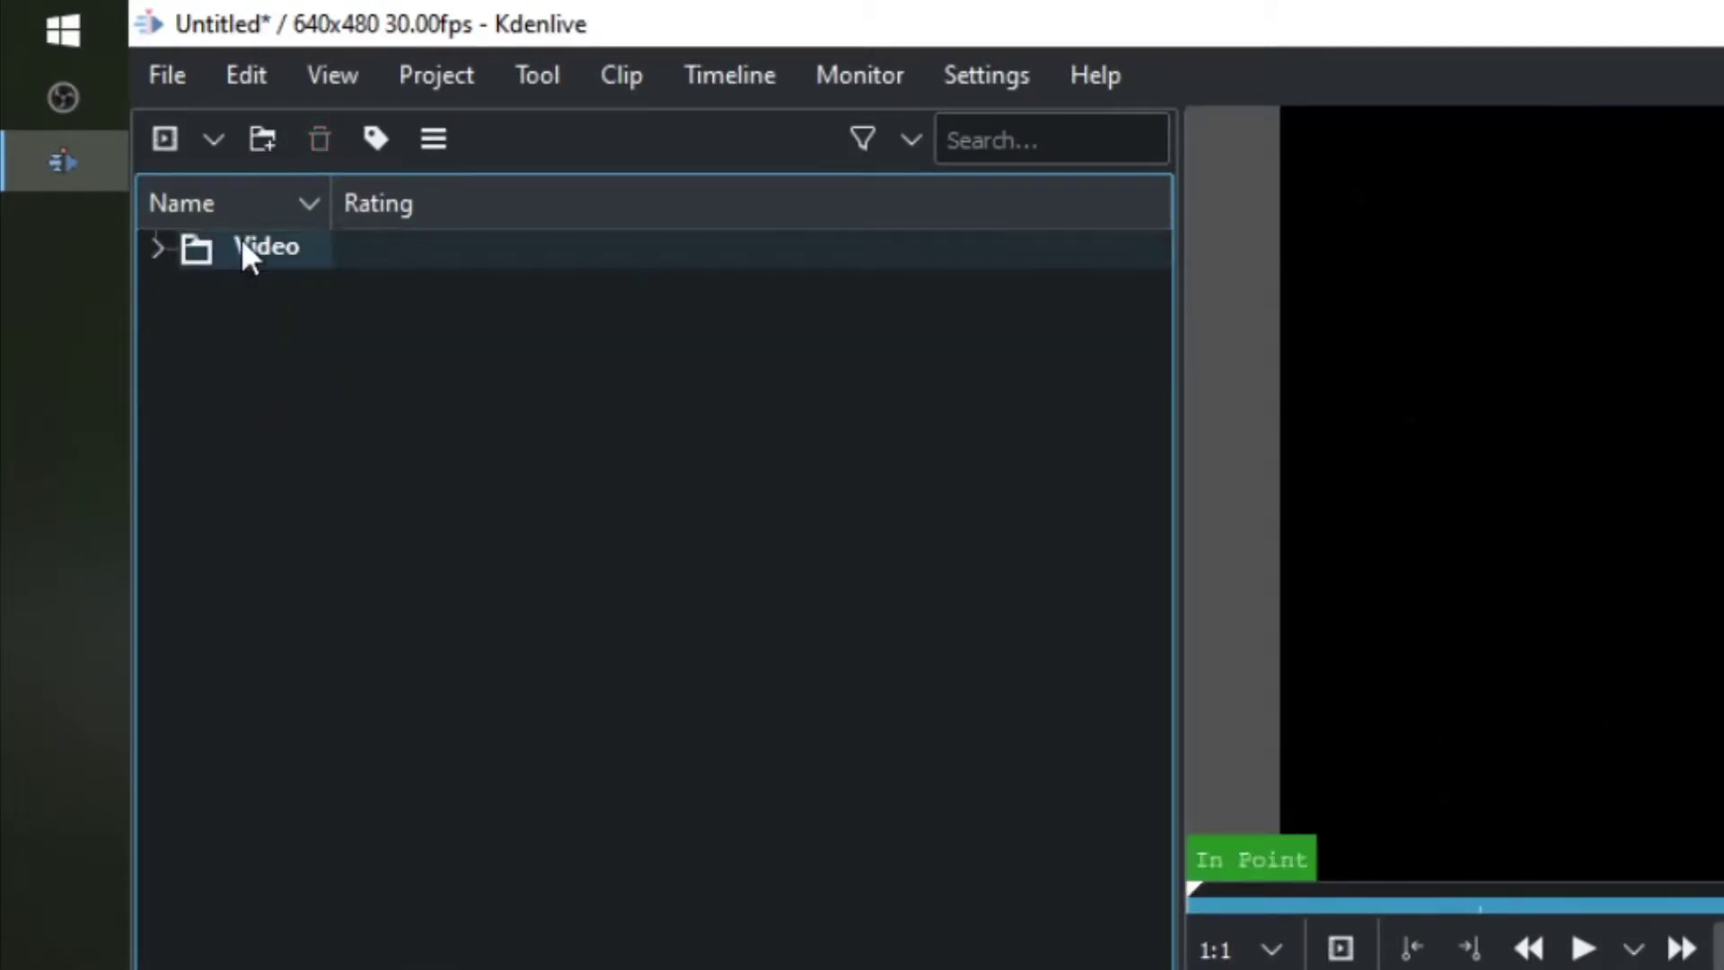
Step: Add an Audio folder with a Soundtracks subfolder inside it
{"action": "left_click", "coordinate": [263, 139]}
{"action": "type", "text": "Aduio"}
{"action": "key", "text": "BackSpace"}
{"action": "key", "text": "BackSpace"}
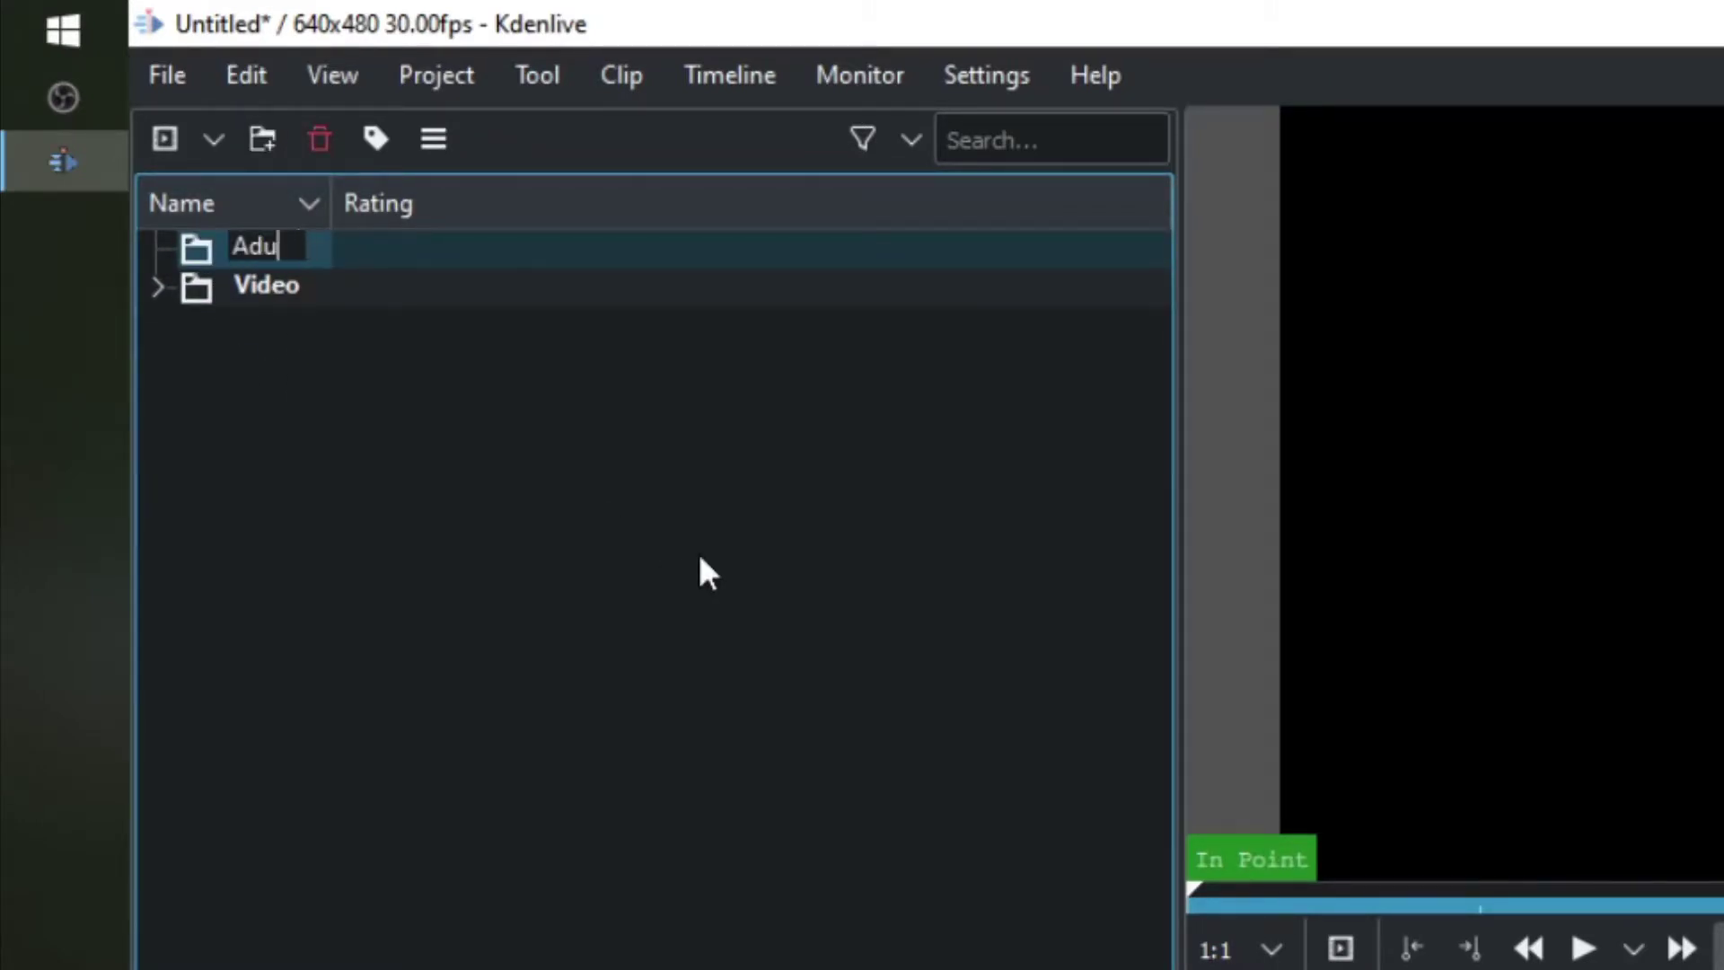
{"action": "key", "text": "BackSpace"}
{"action": "key", "text": "BackSpace"}
{"action": "type", "text": "udio"}
{"action": "key", "text": "Return"}
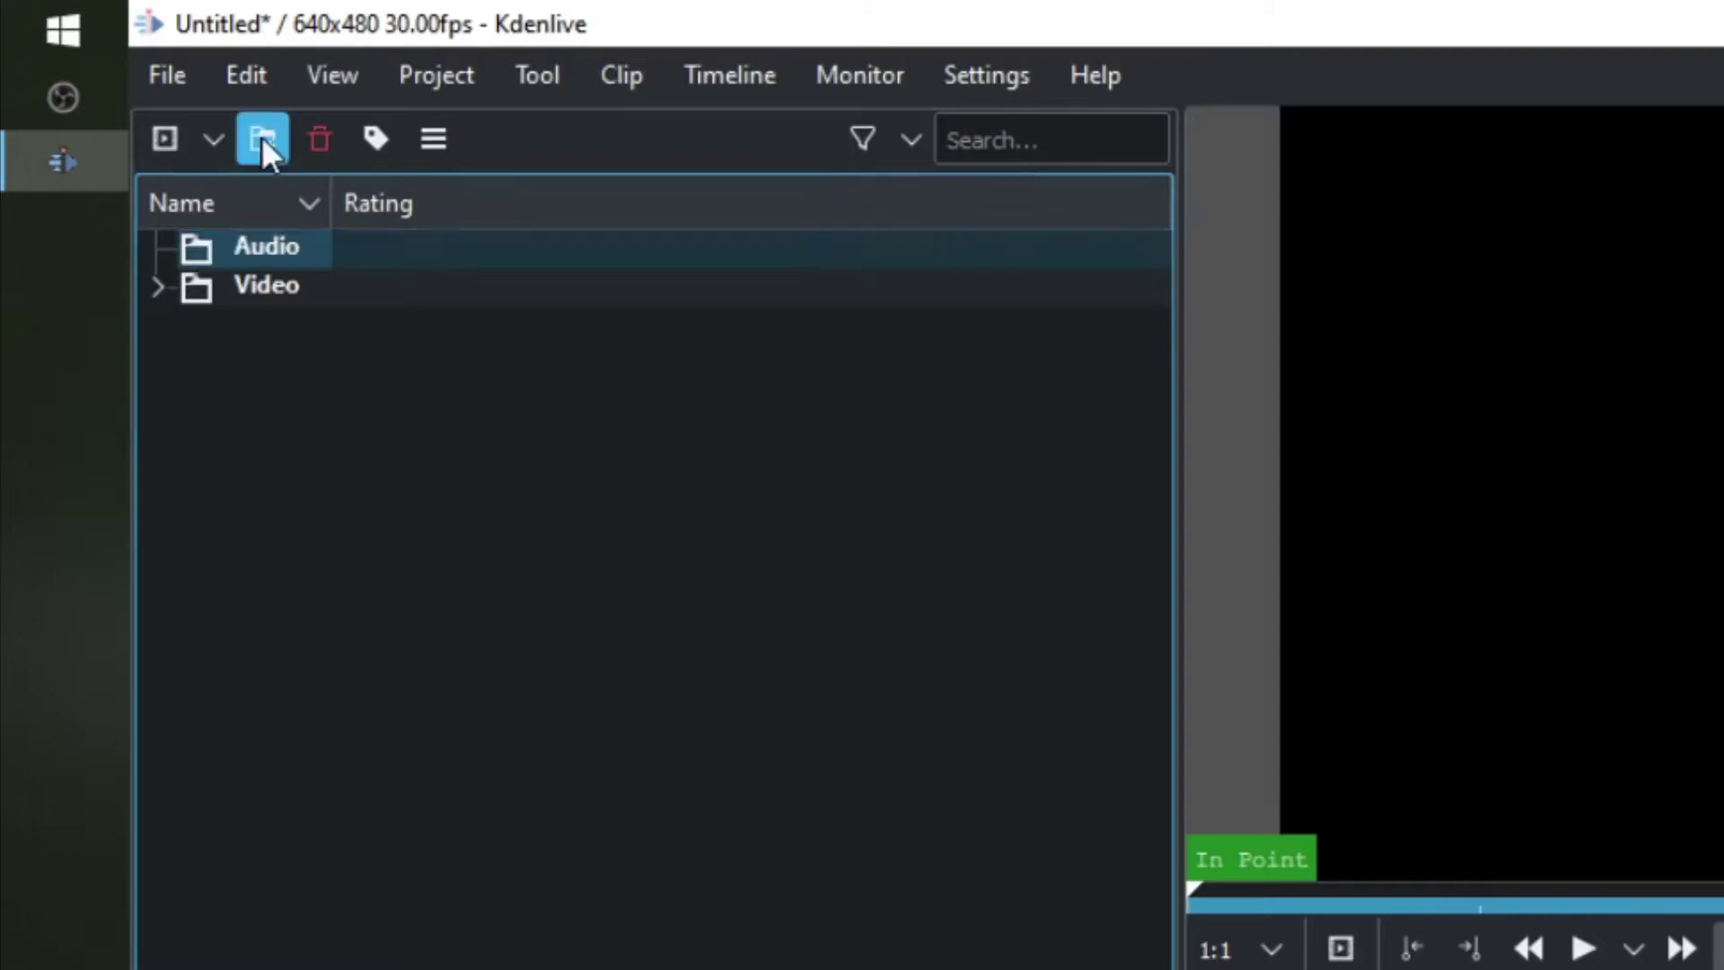
{"action": "left_click", "coordinate": [262, 141]}
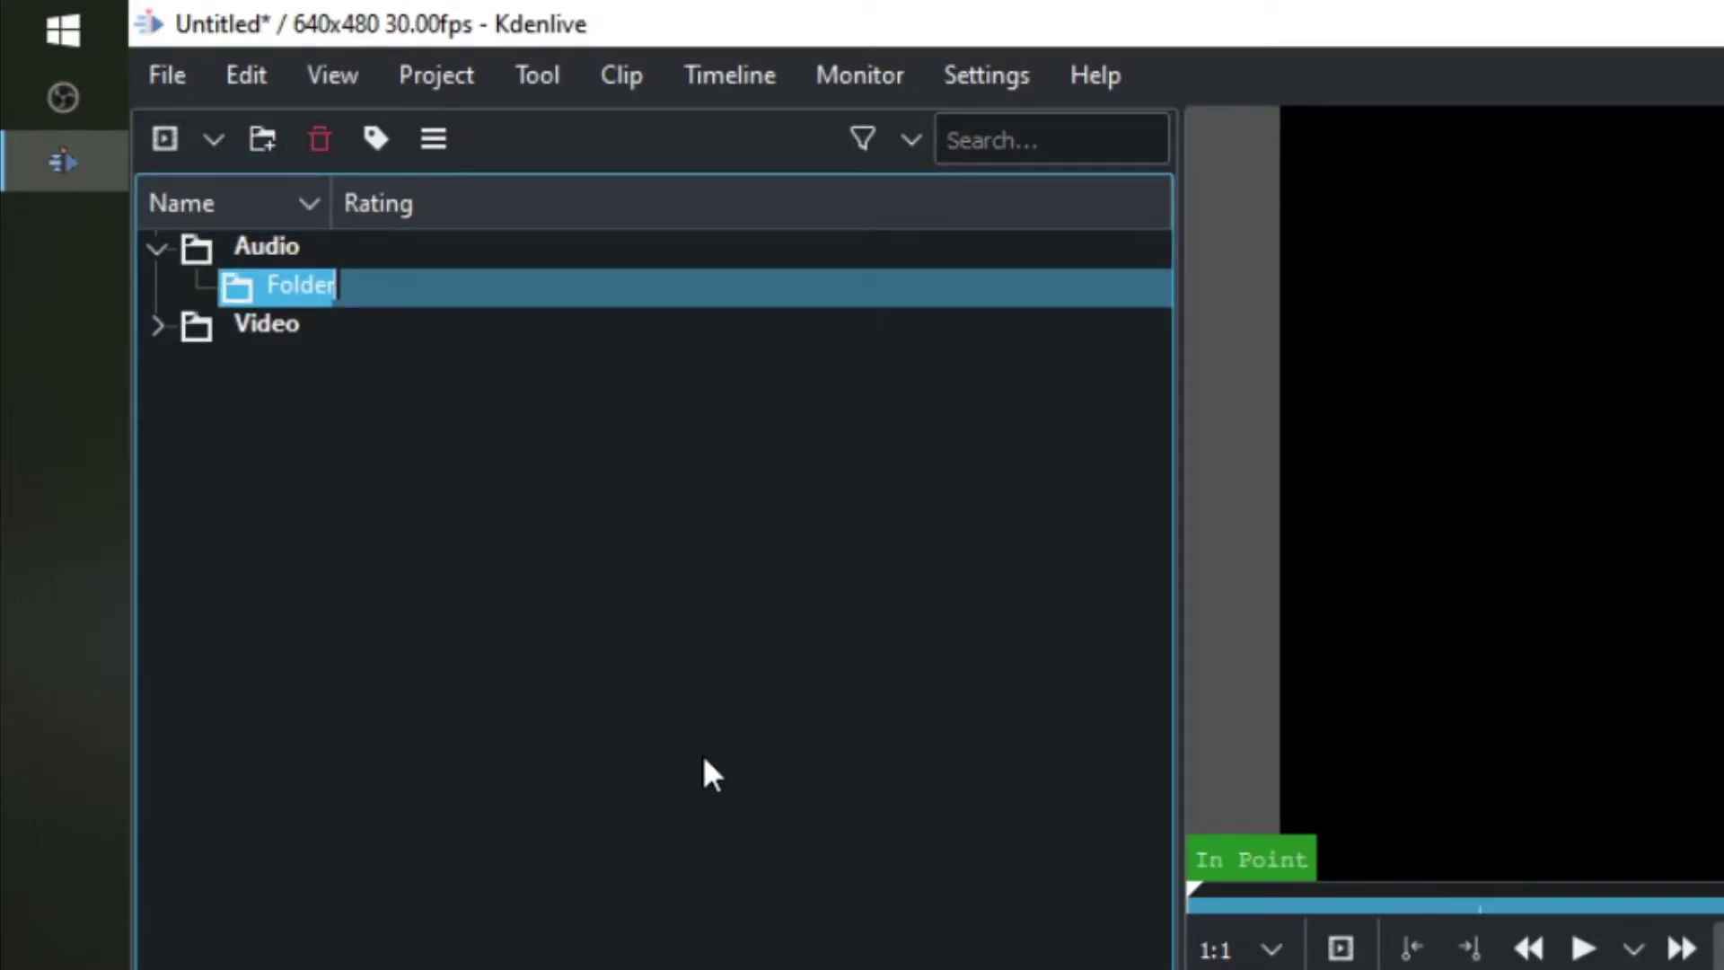
{"action": "type", "text": "Soundt"}
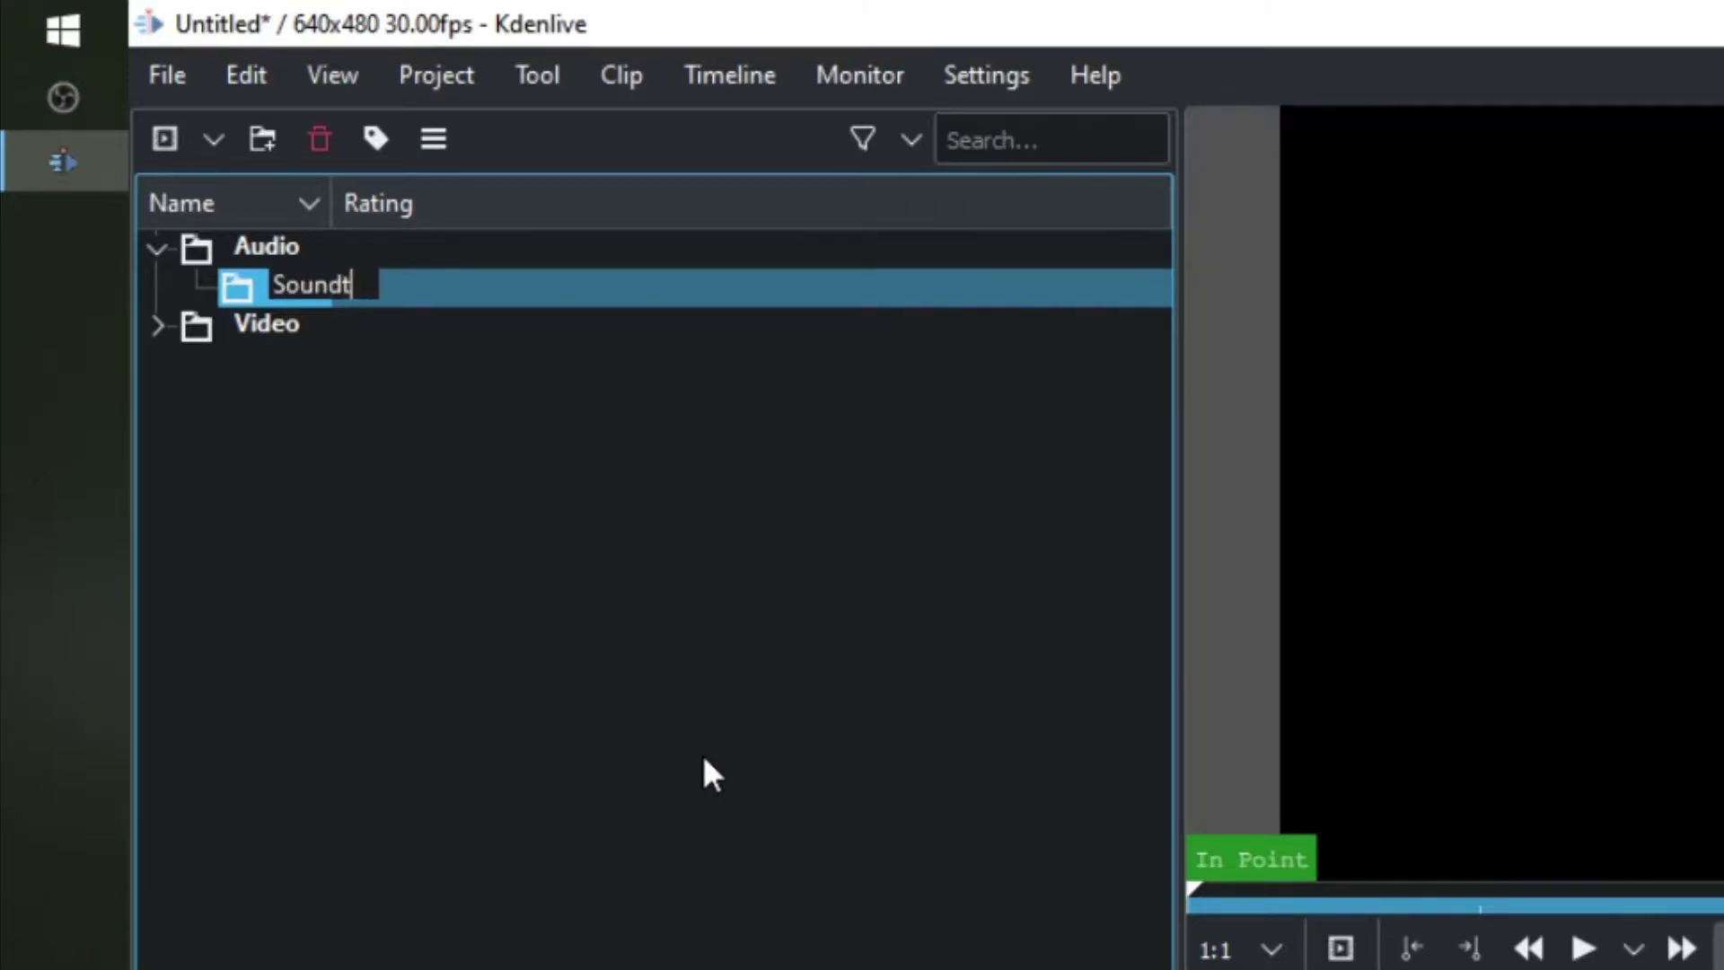
{"action": "type", "text": "rack"}
{"action": "key", "text": "Return"}
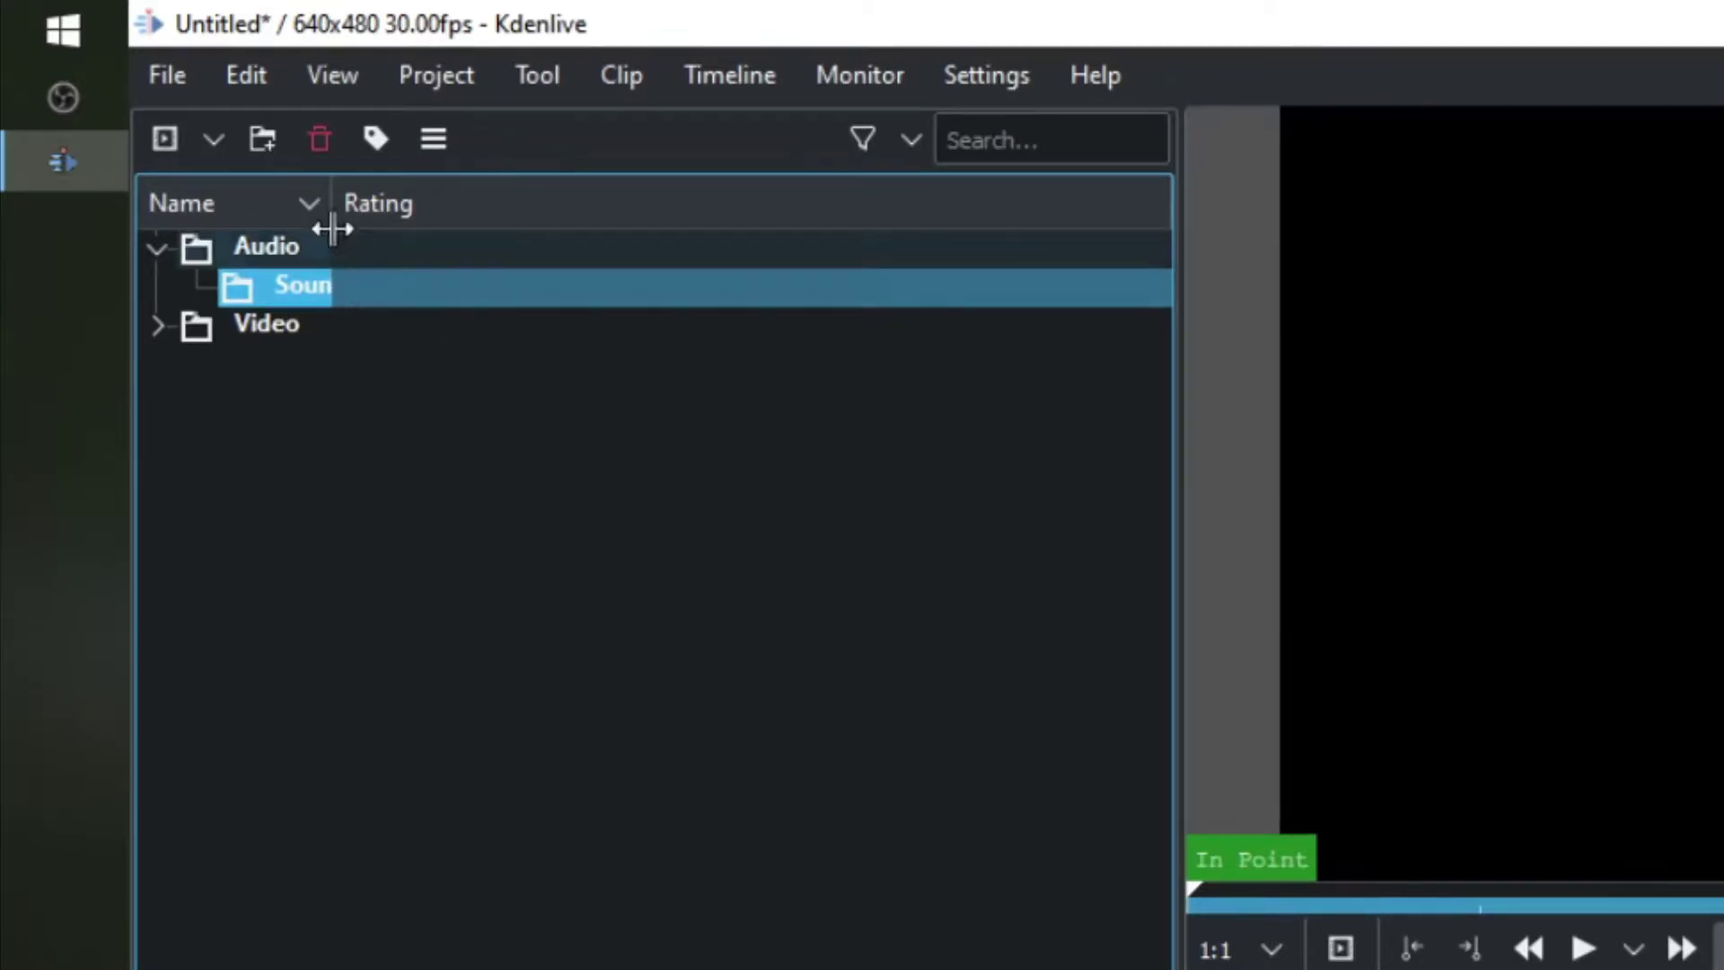
Step: Widen the Name column, add a top-level Images folder, and expand Video to show the clip
{"action": "left_click_drag", "start_coordinate": [333, 229], "coordinate": [485, 224]}
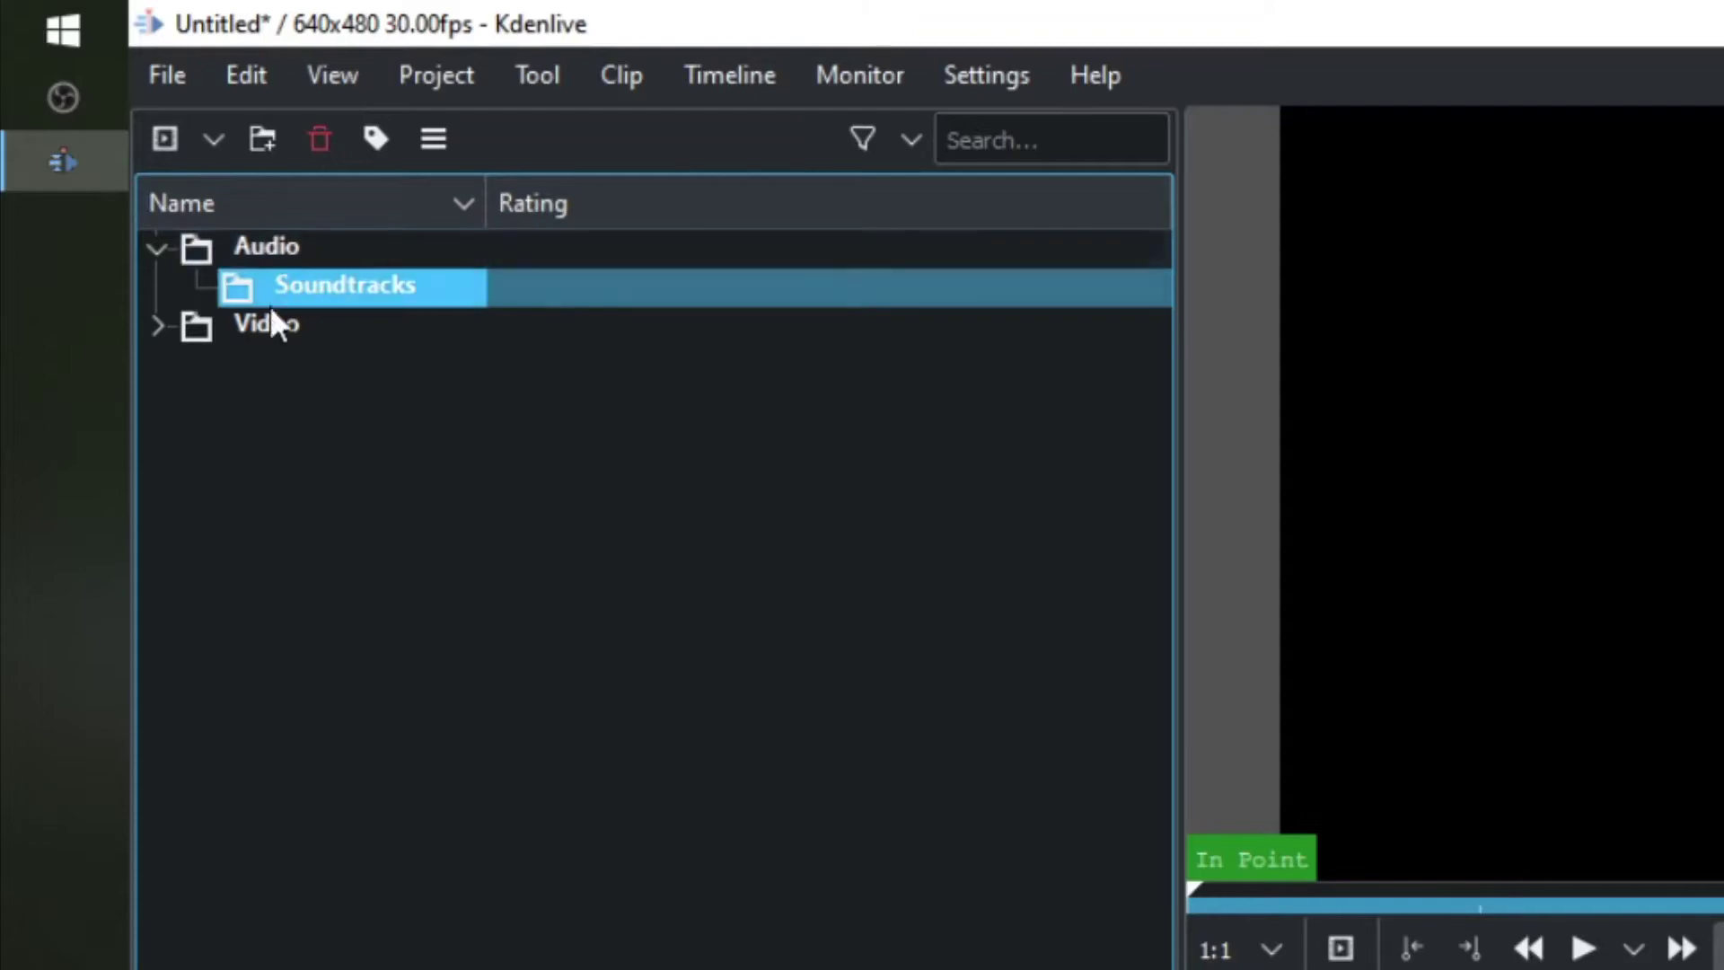
{"action": "left_click", "coordinate": [334, 440]}
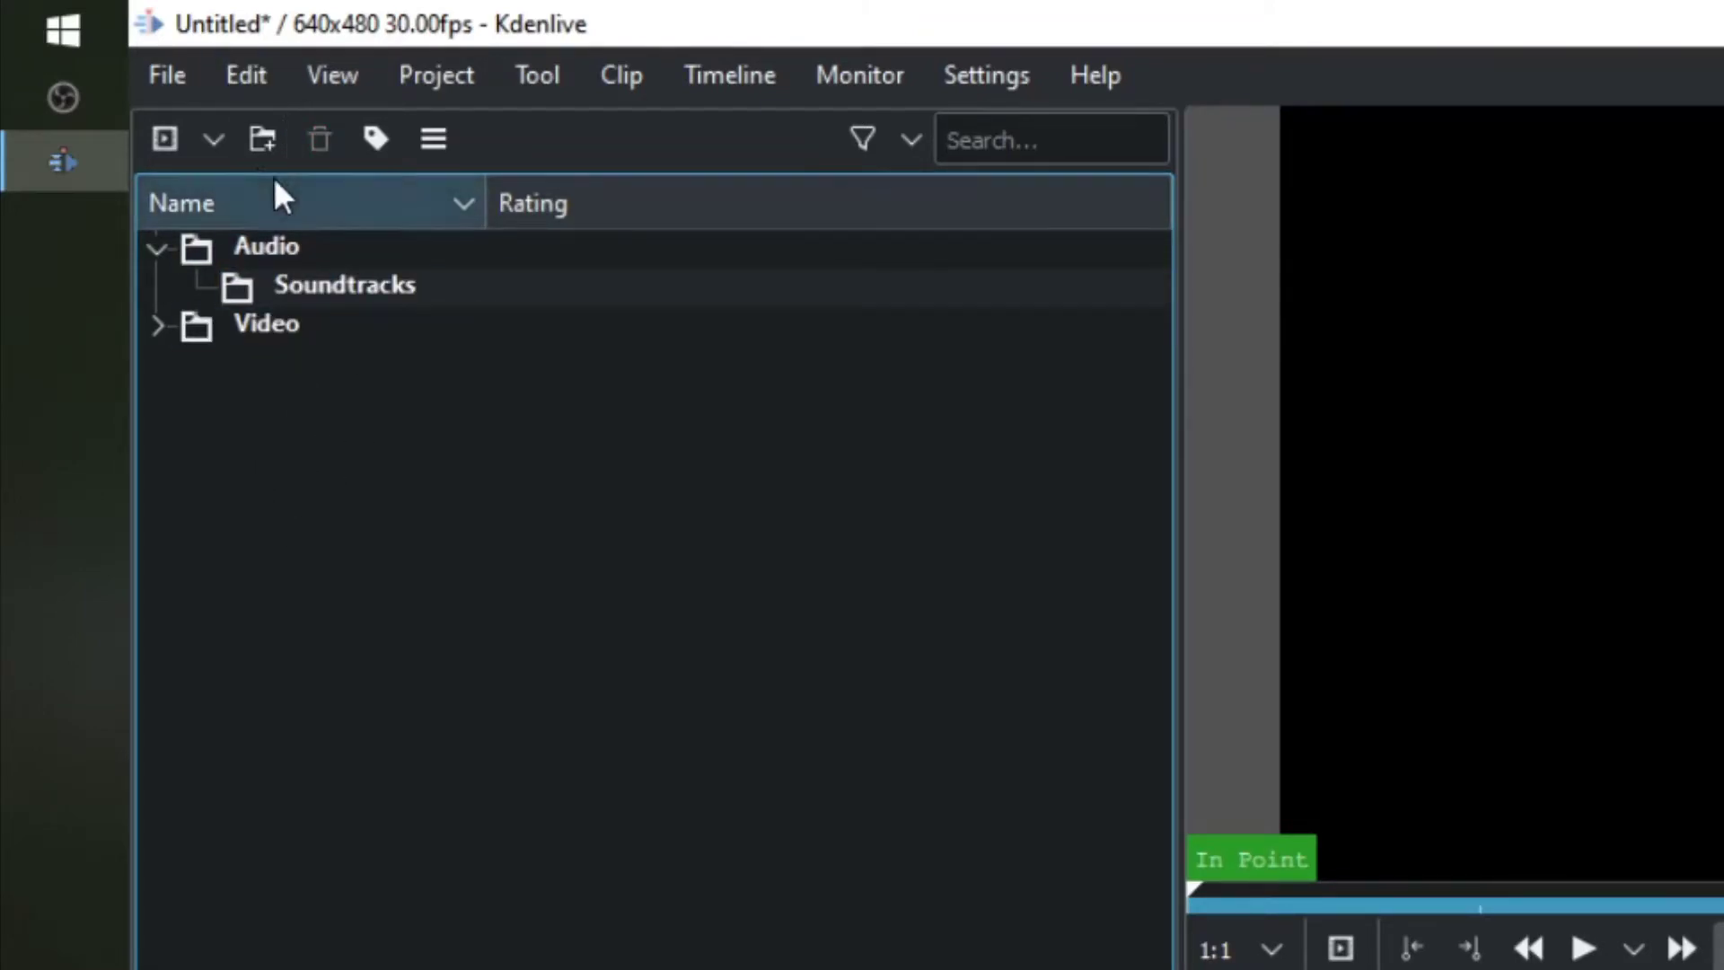
{"action": "left_click", "coordinate": [262, 138]}
{"action": "type", "text": "Images"}
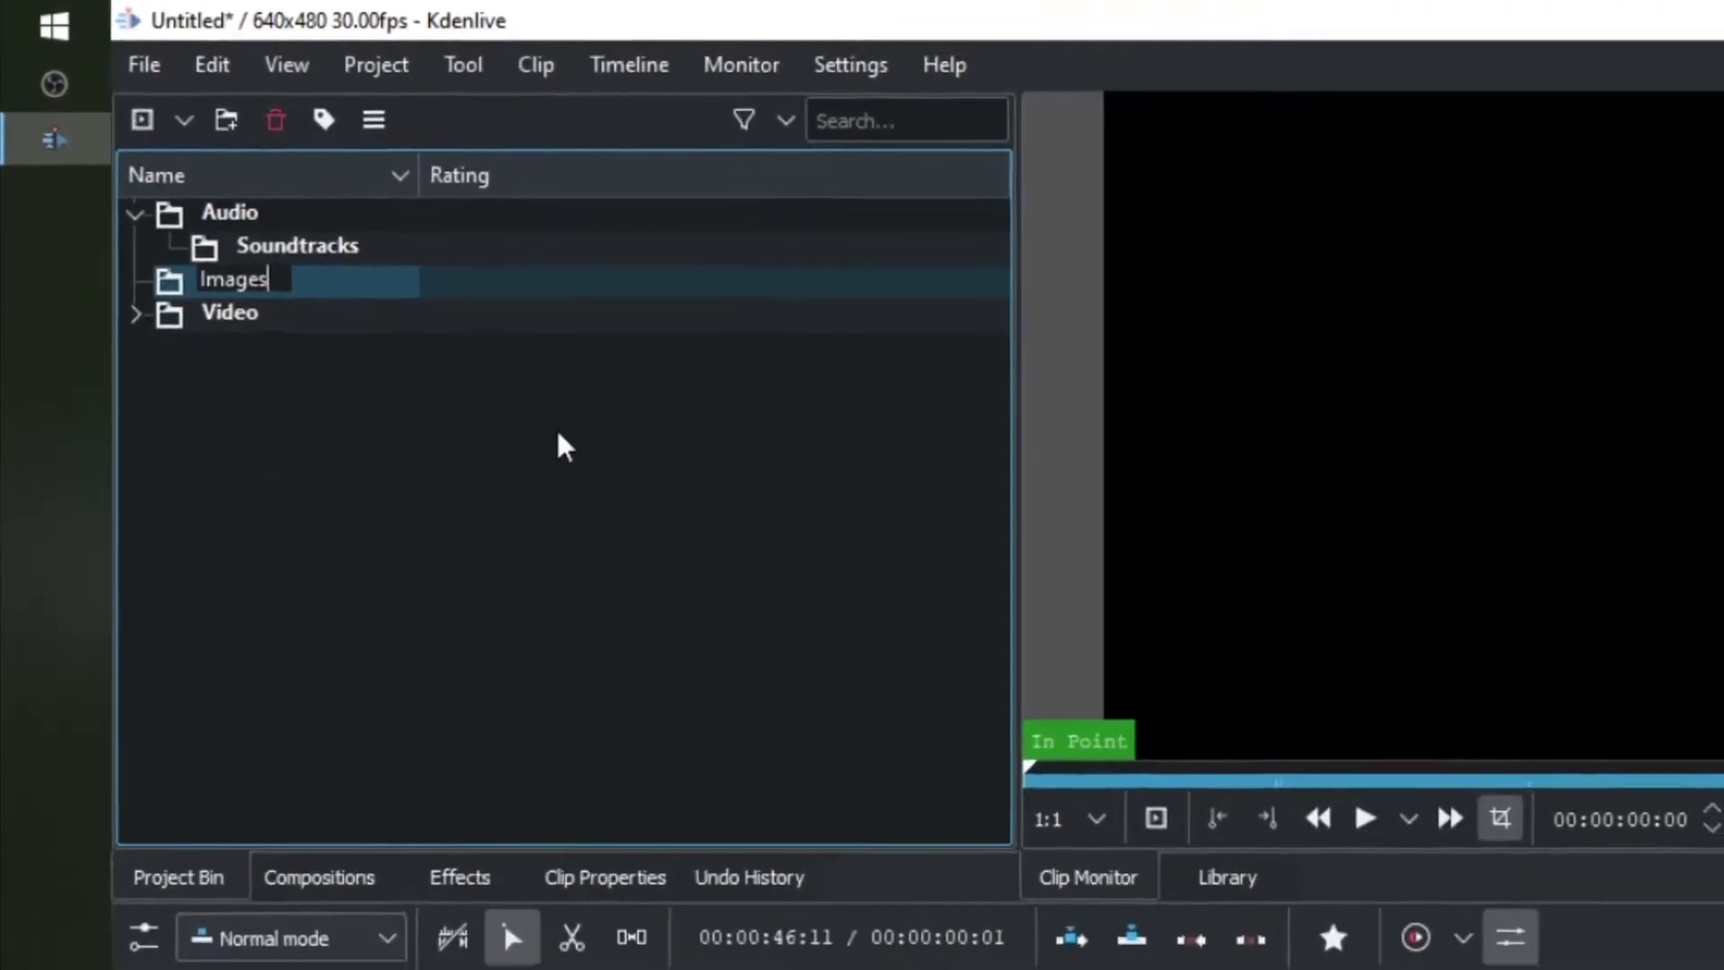
{"action": "key", "text": "Return"}
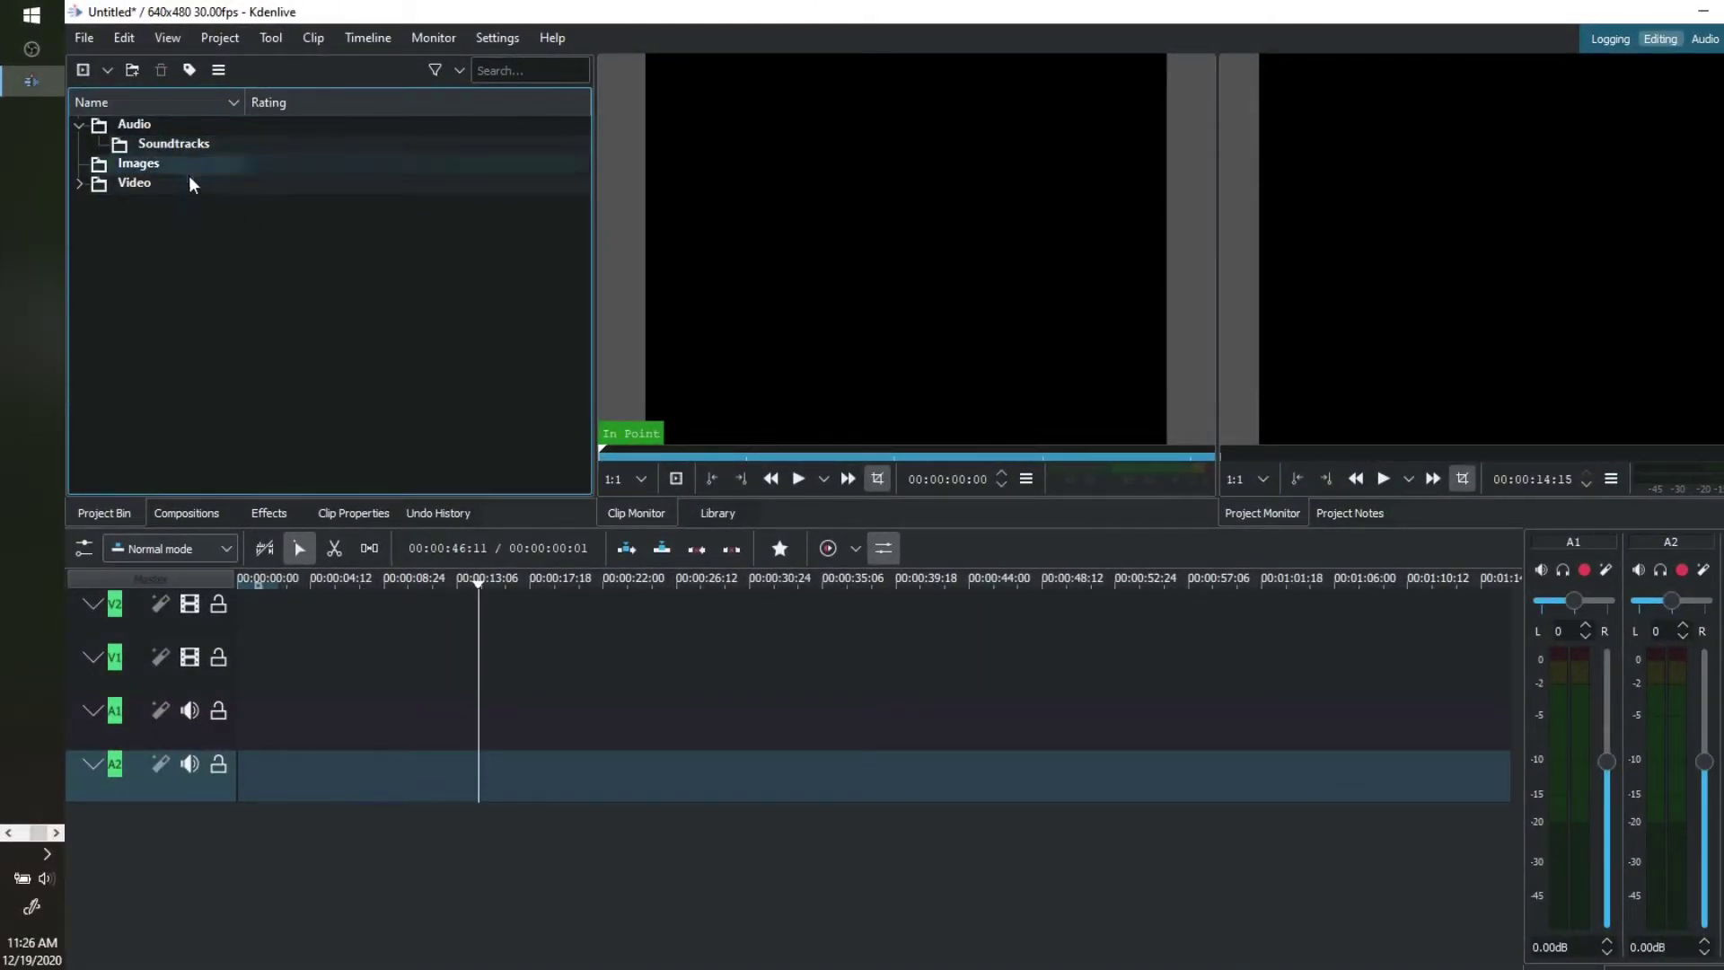
{"action": "left_click", "coordinate": [80, 183]}
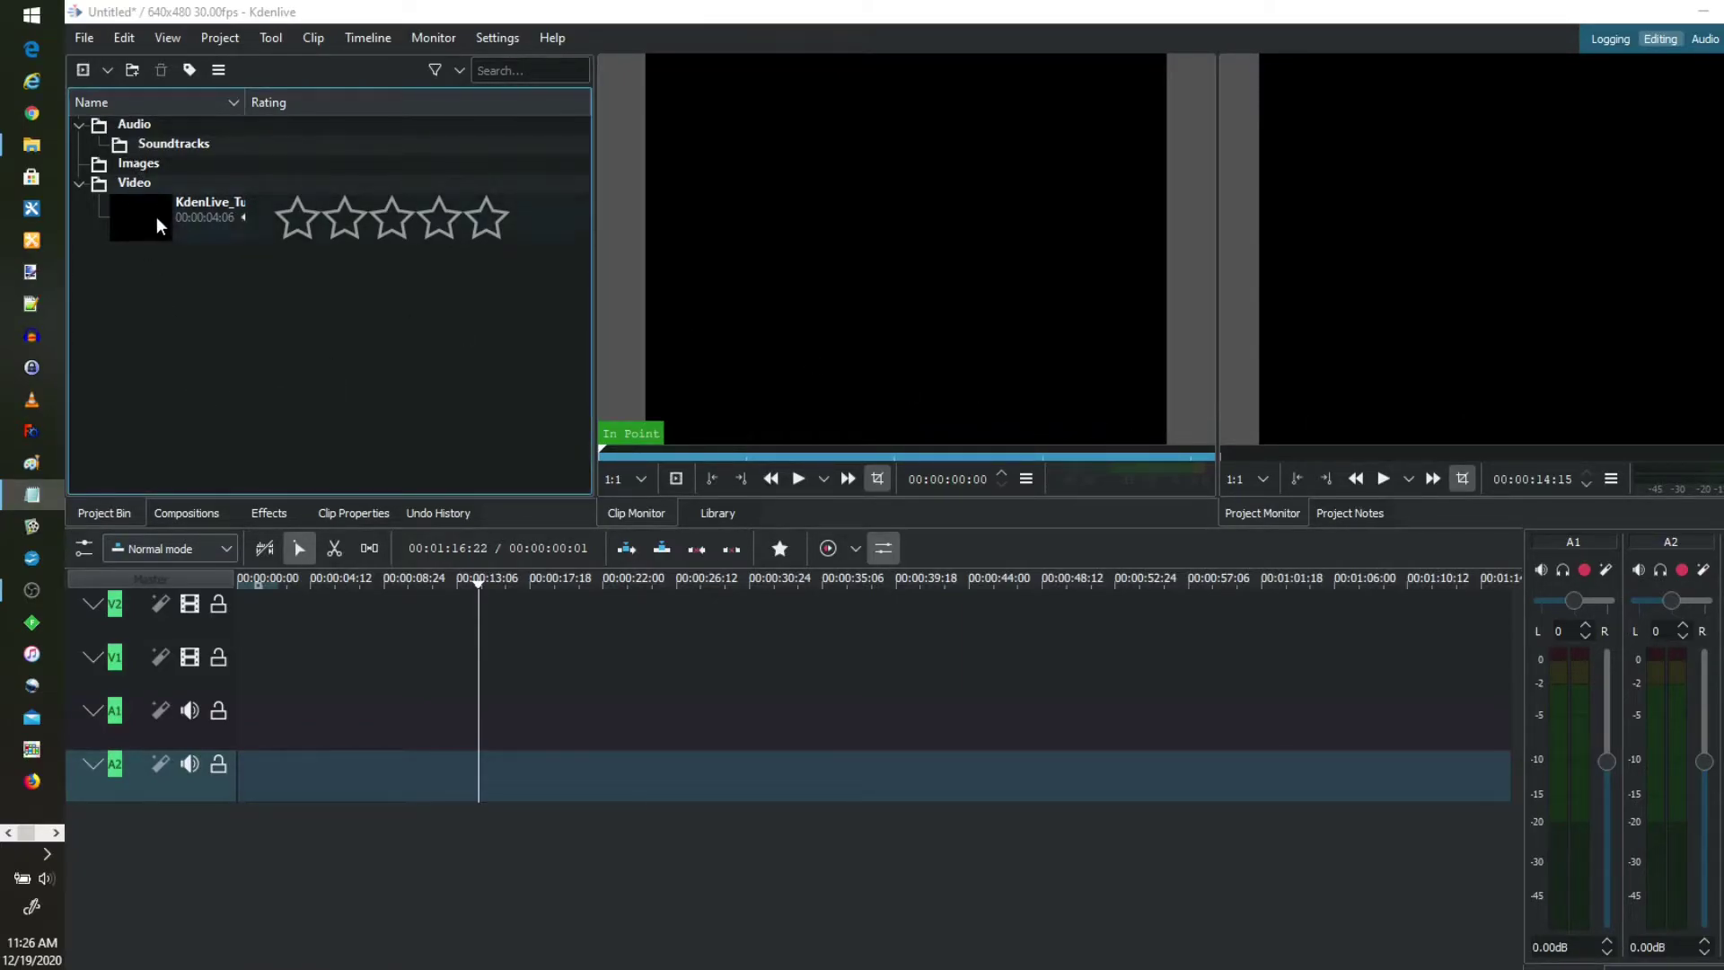
Step: Drop the intro clip at the start of V1 and A1, then zoom the timeline in and out
{"action": "left_click_drag", "start_coordinate": [156, 217], "coordinate": [239, 671]}
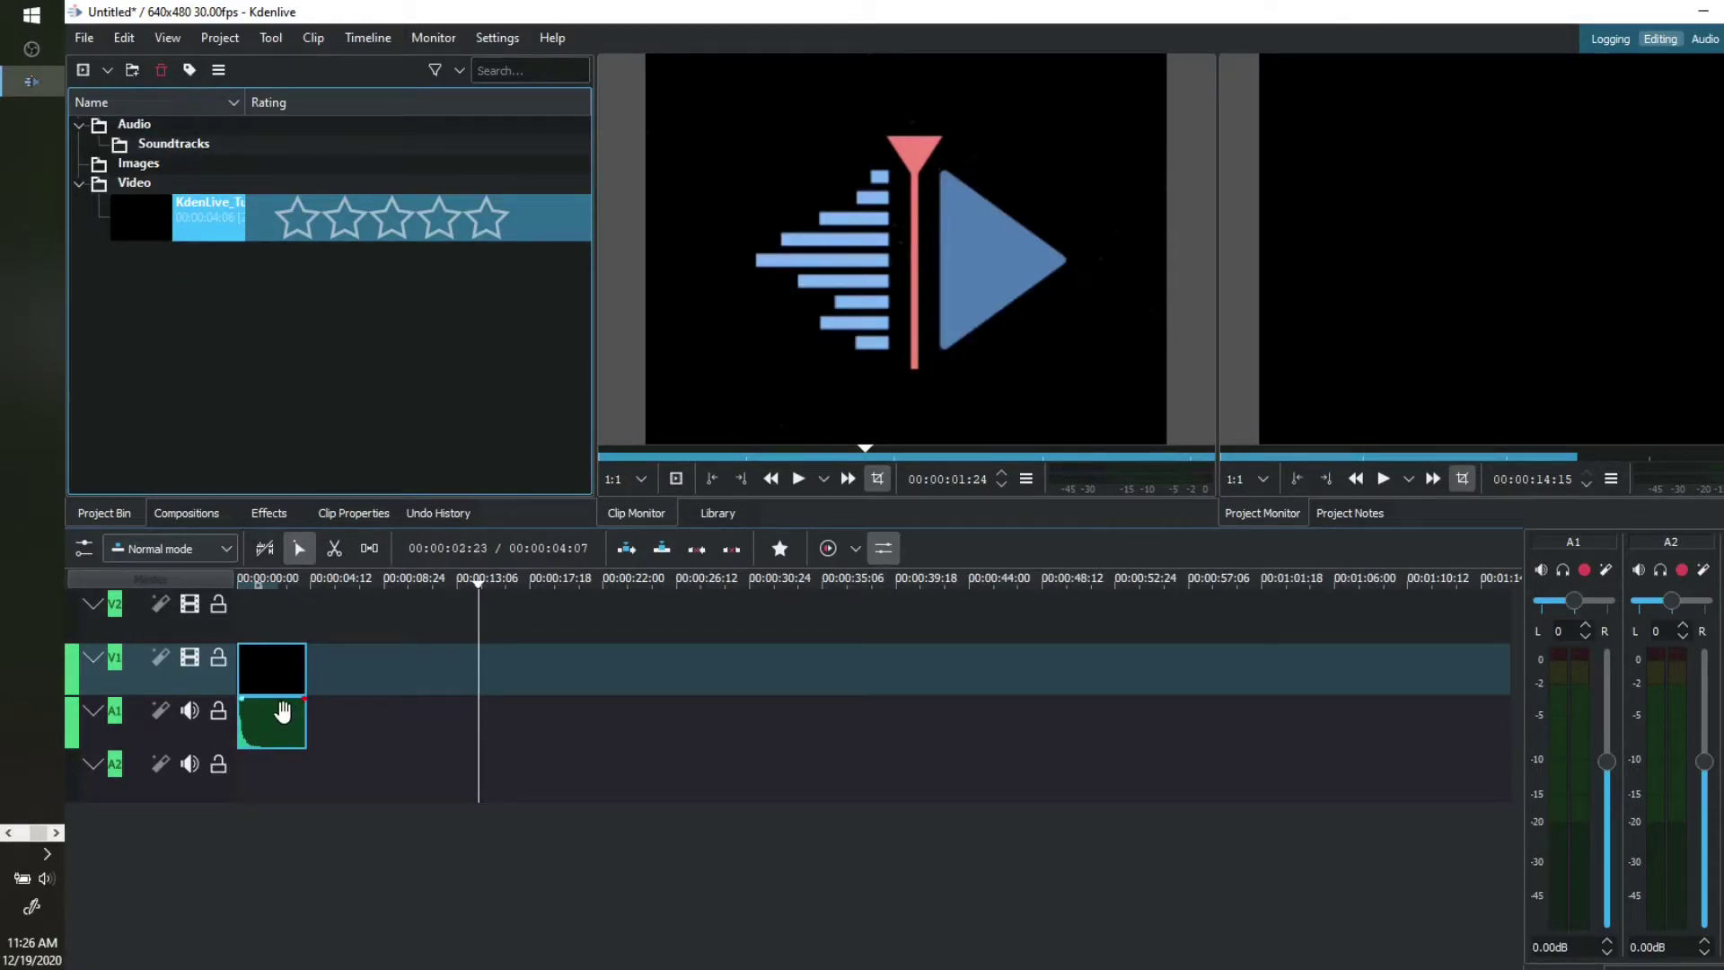
{"action": "scroll", "coordinate": [365, 731], "scroll_direction": "down", "scroll_amount": 1}
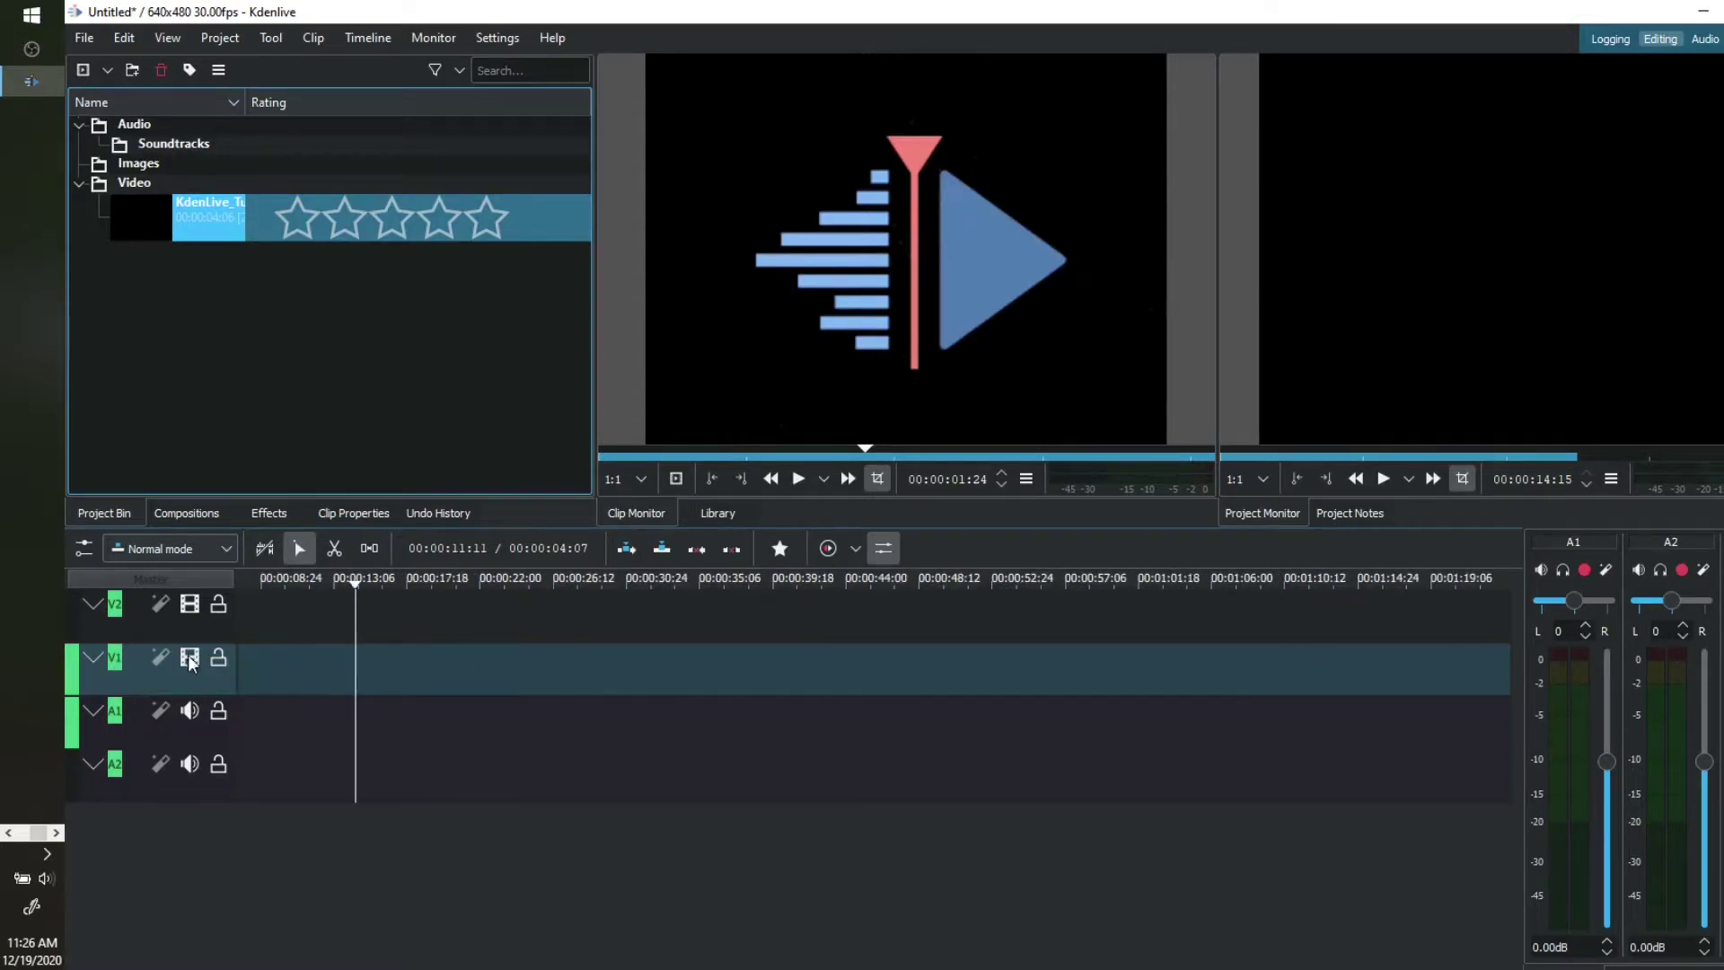
{"action": "scroll", "coordinate": [283, 664], "scroll_direction": "up", "scroll_amount": 1}
{"action": "scroll", "coordinate": [282, 664], "scroll_direction": "down", "scroll_amount": 1}
{"action": "scroll", "coordinate": [284, 666], "scroll_direction": "down", "scroll_amount": 1}
{"action": "scroll", "coordinate": [283, 666], "scroll_direction": "up", "scroll_amount": 2}
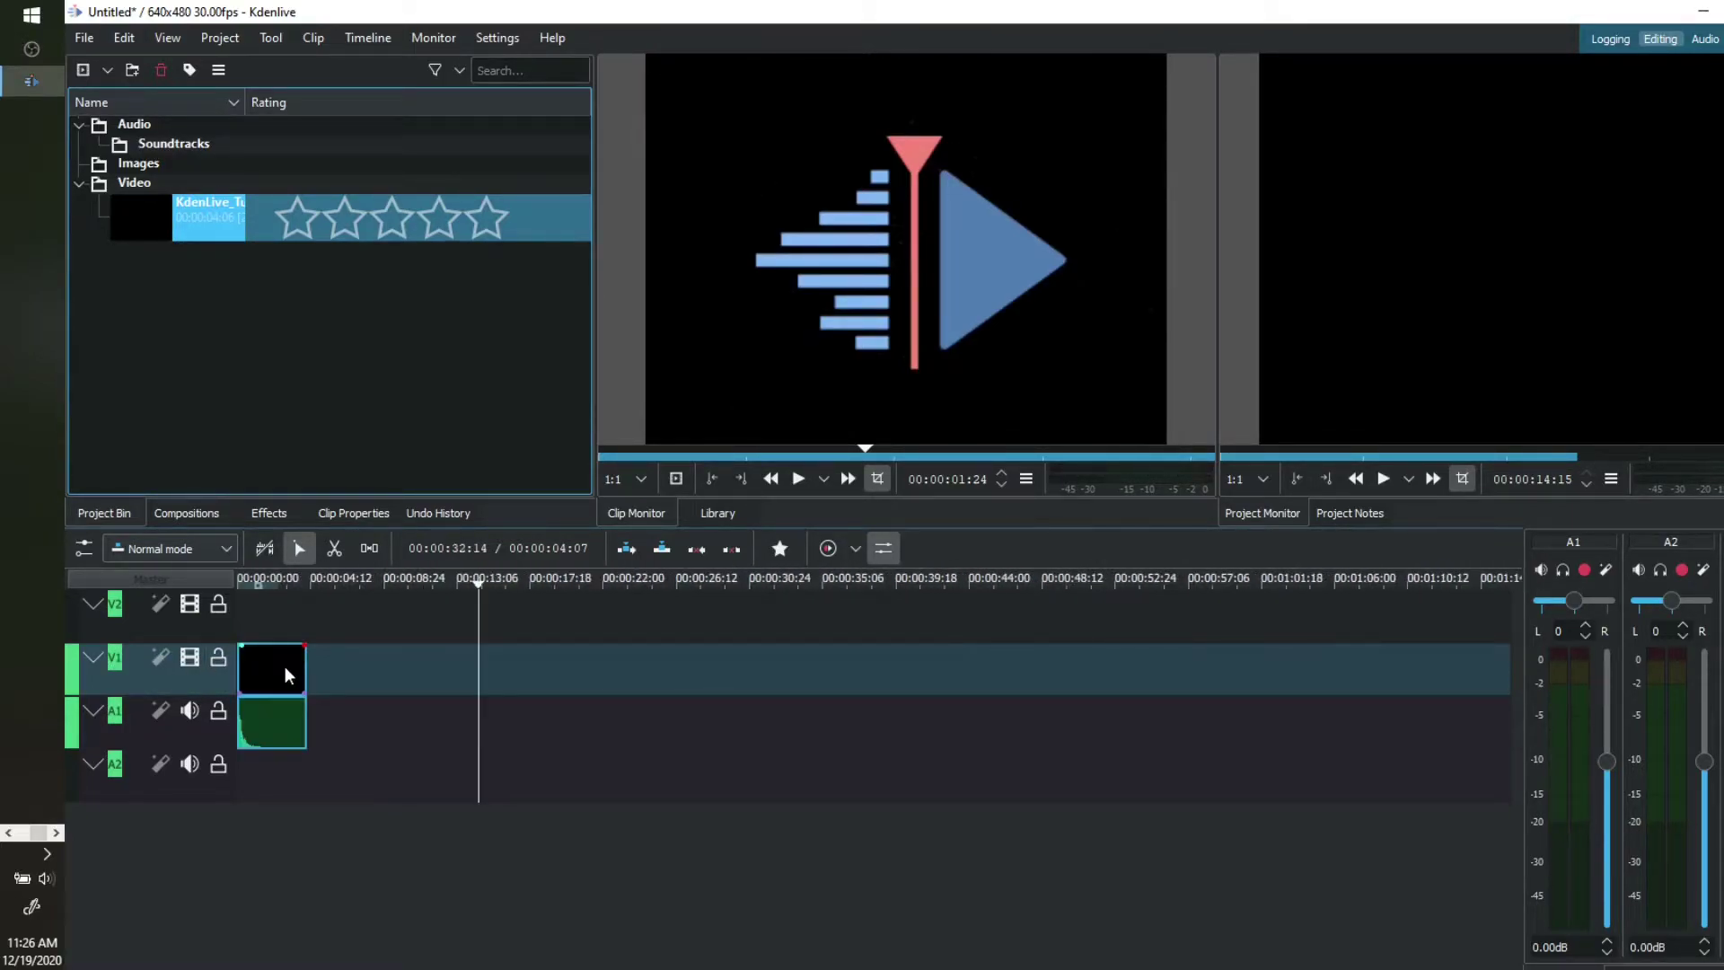
{"action": "scroll", "coordinate": [283, 666], "scroll_direction": "down", "scroll_amount": 1}
{"action": "scroll", "coordinate": [284, 666], "scroll_direction": "up", "scroll_amount": 1}
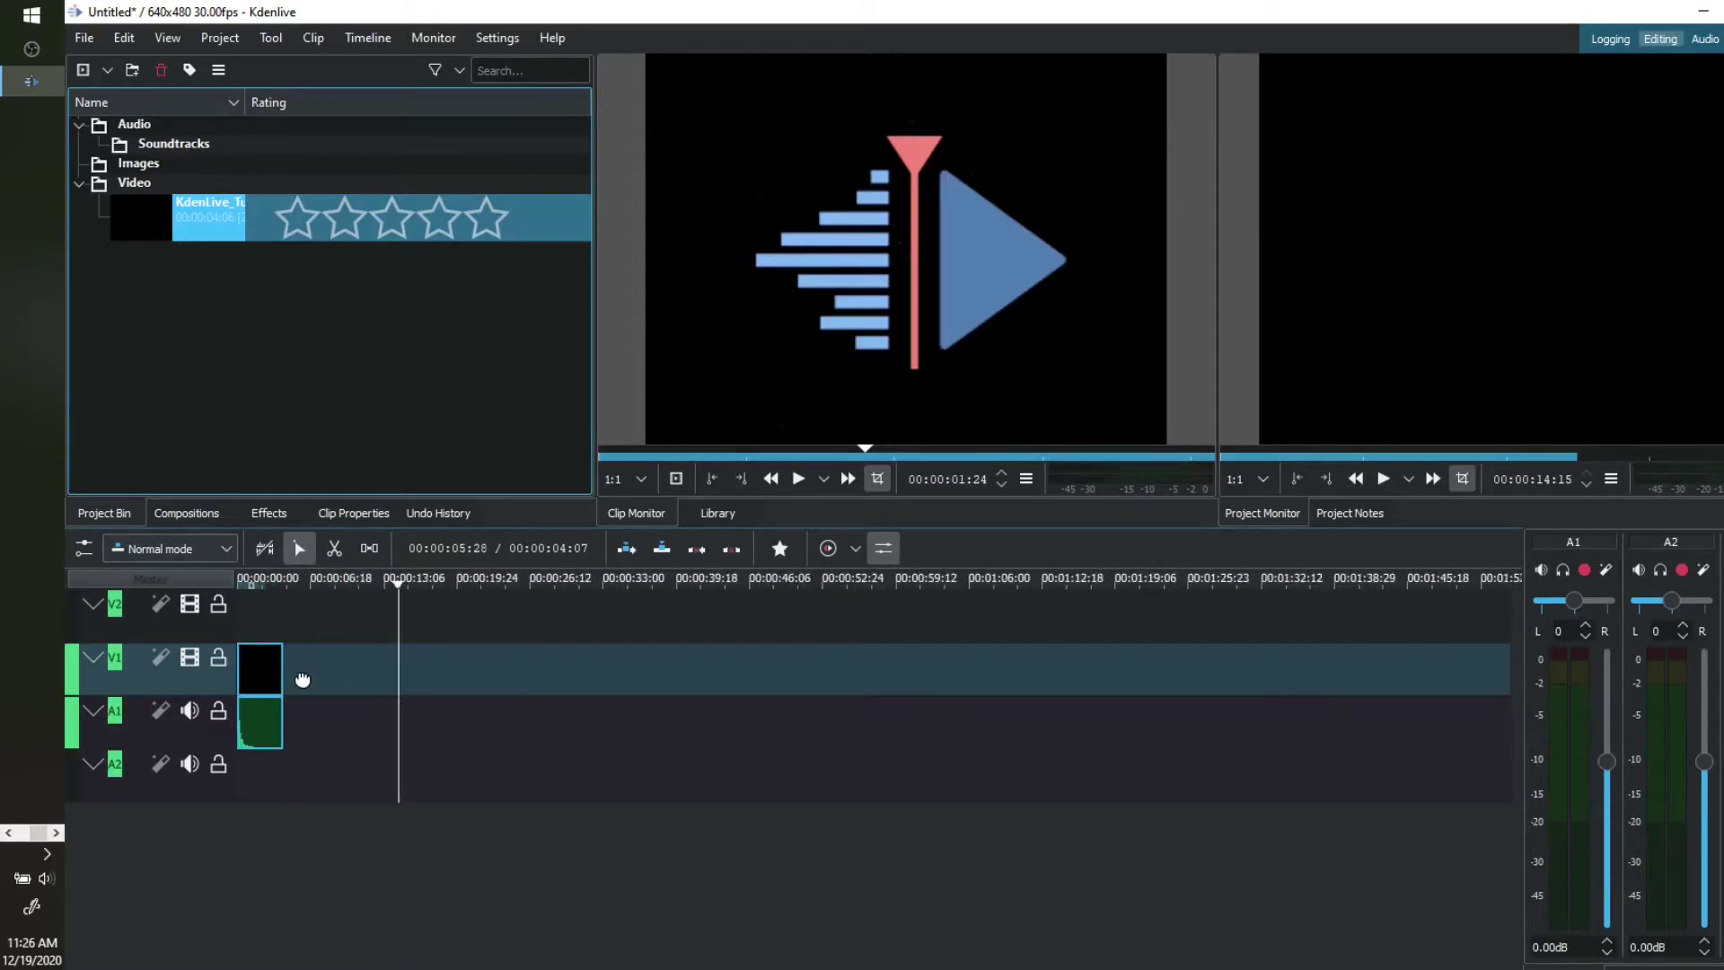
{"action": "scroll", "coordinate": [303, 677], "scroll_direction": "up", "scroll_amount": 5, "text": "ctrl"}
{"action": "scroll", "coordinate": [302, 677], "scroll_direction": "down", "scroll_amount": 6, "text": "ctrl"}
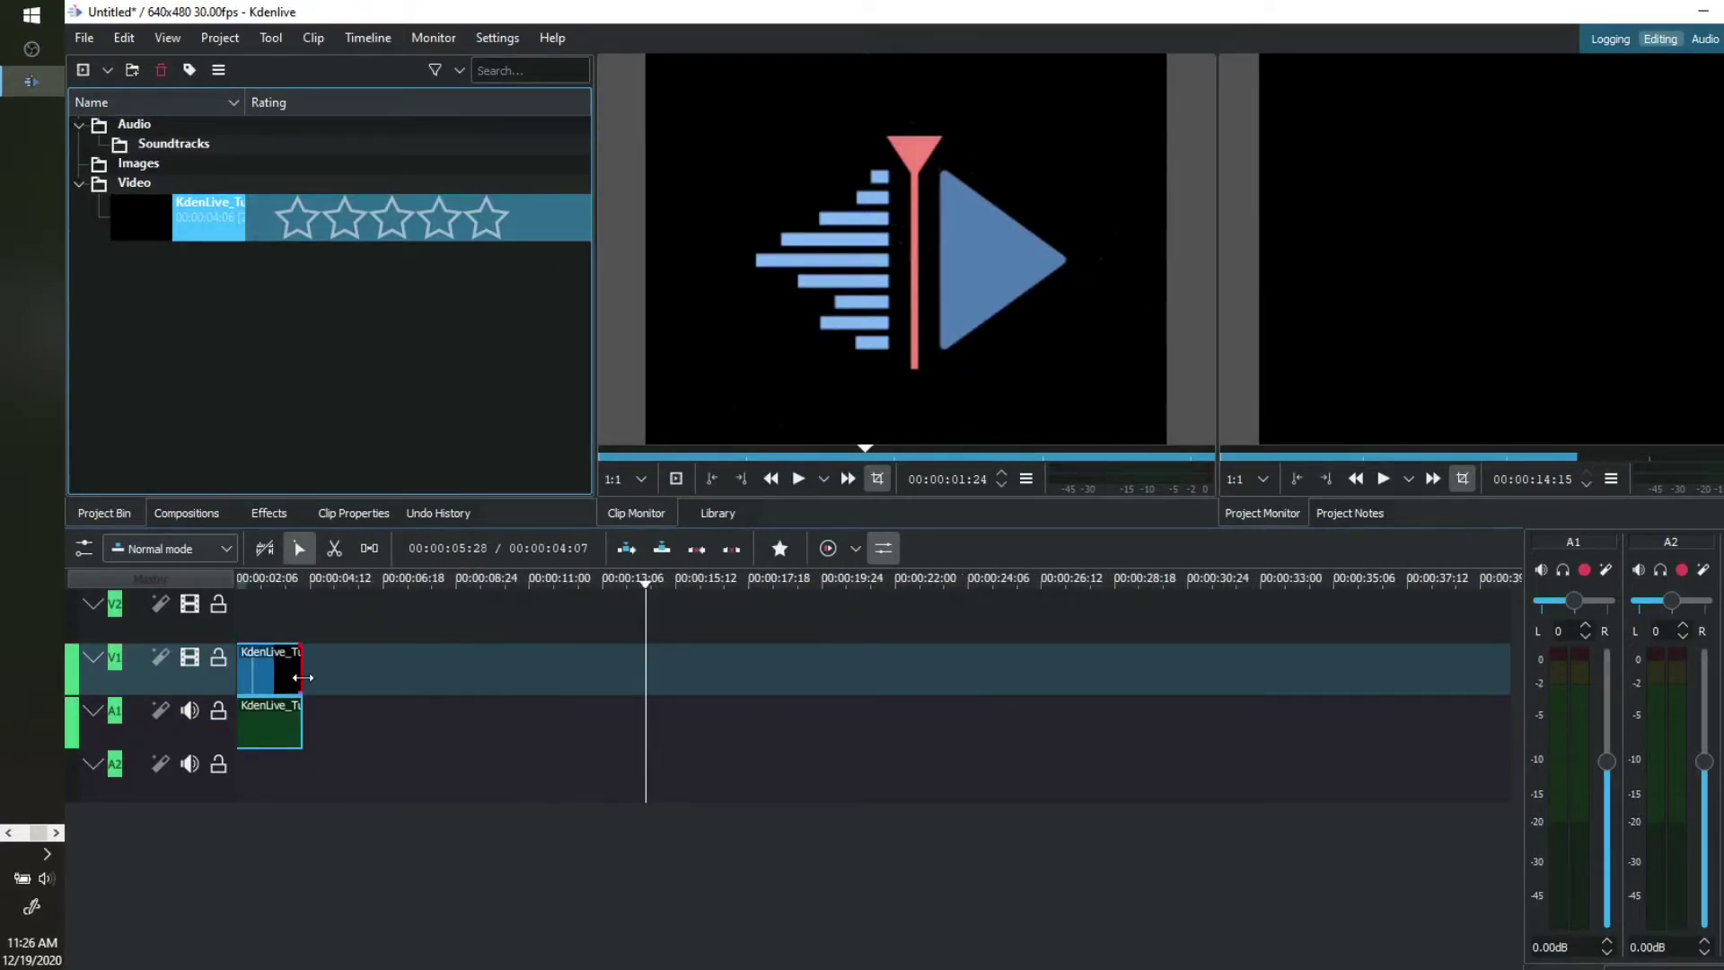
{"action": "scroll", "coordinate": [317, 676], "scroll_direction": "down", "scroll_amount": 2, "text": "ctrl"}
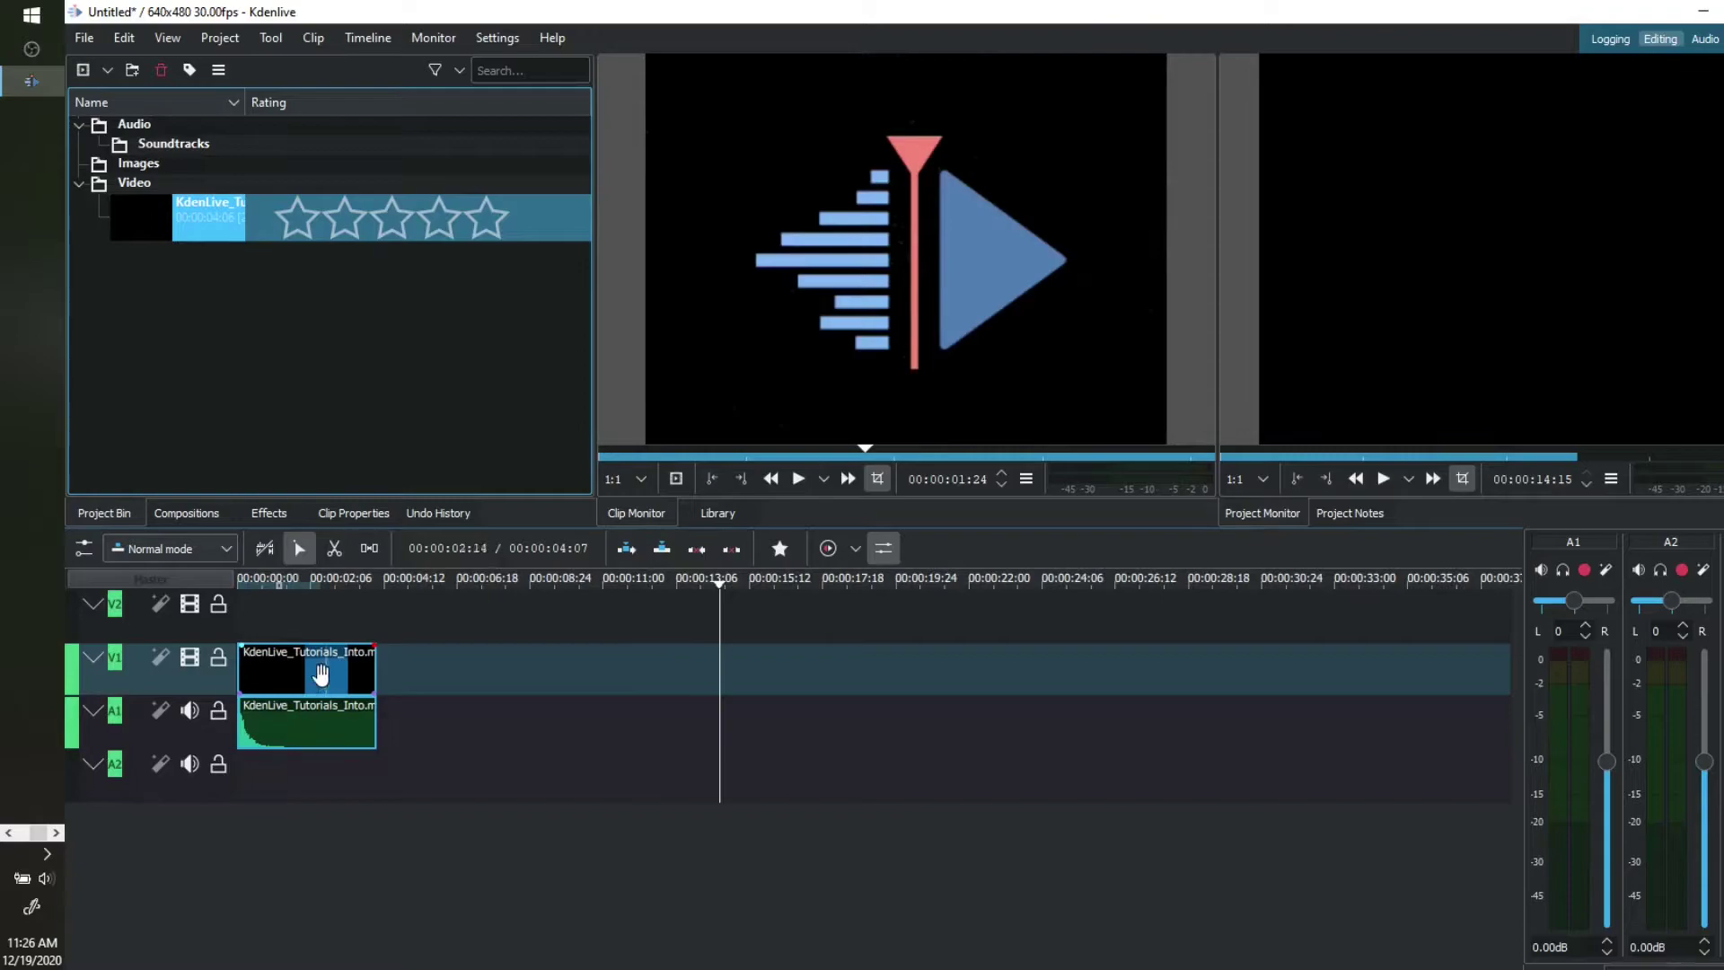
{"action": "scroll", "coordinate": [324, 671], "scroll_direction": "up", "scroll_amount": 5, "text": "ctrl"}
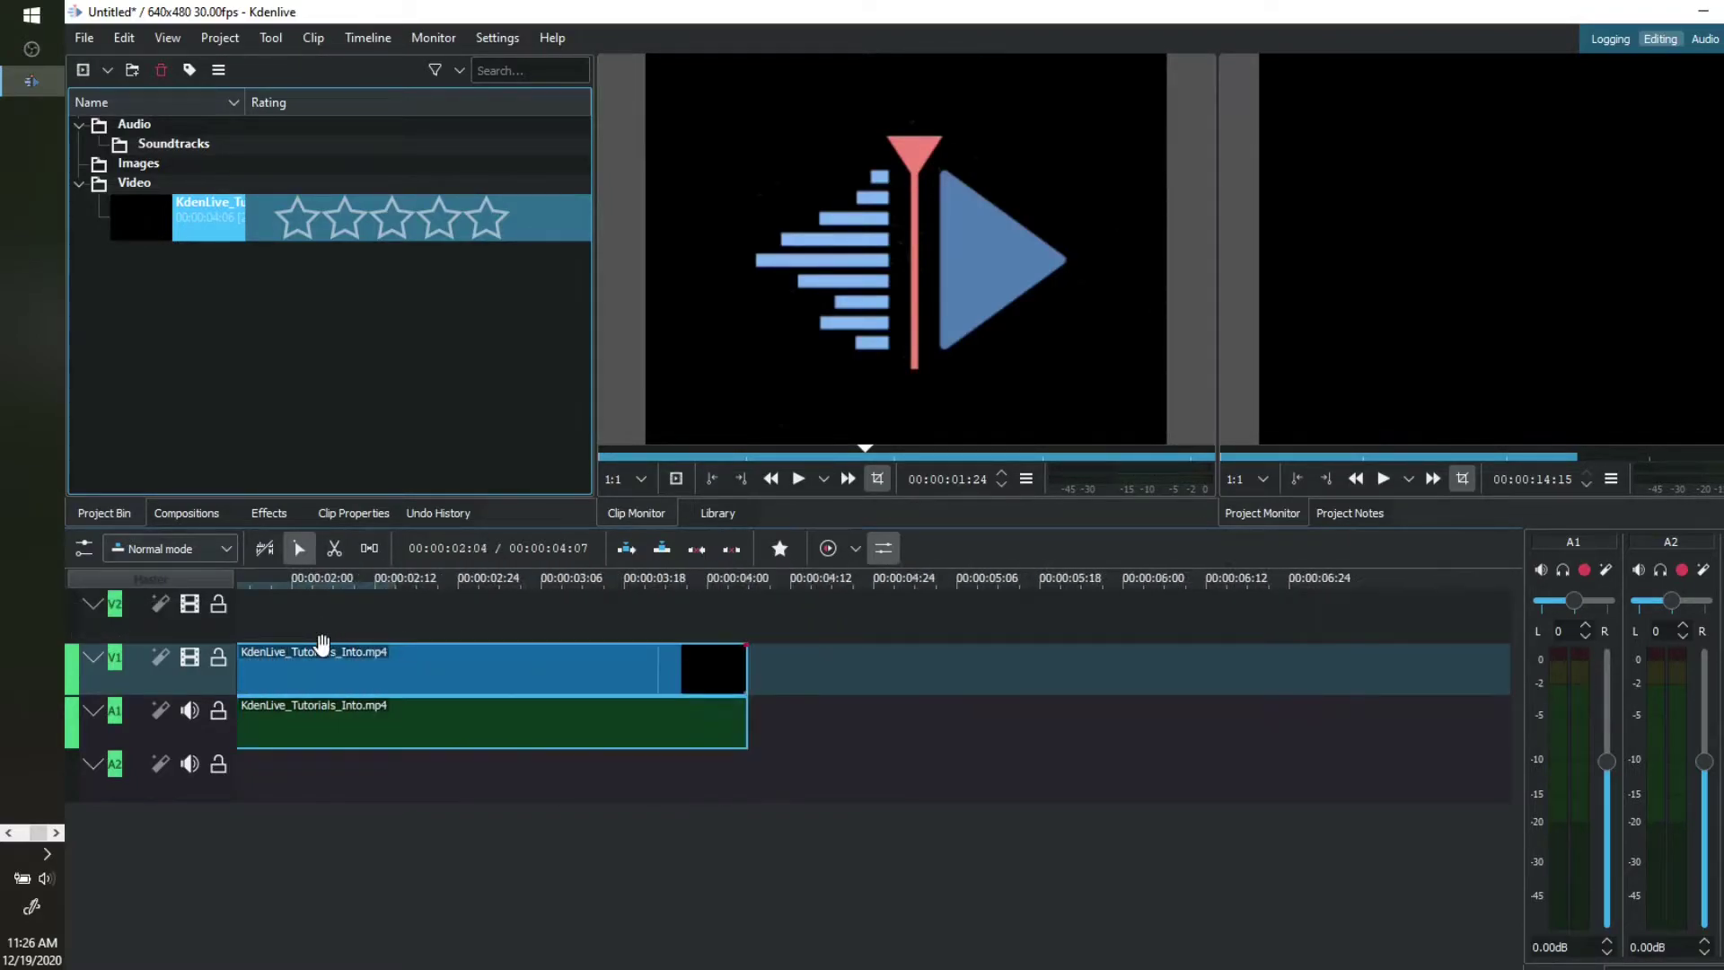
{"action": "scroll", "coordinate": [321, 645], "scroll_direction": "down", "scroll_amount": 2, "text": "ctrl"}
{"action": "scroll", "coordinate": [321, 644], "scroll_direction": "up", "scroll_amount": 3, "text": "ctrl"}
{"action": "scroll", "coordinate": [322, 645], "scroll_direction": "down", "scroll_amount": 2, "text": "ctrl"}
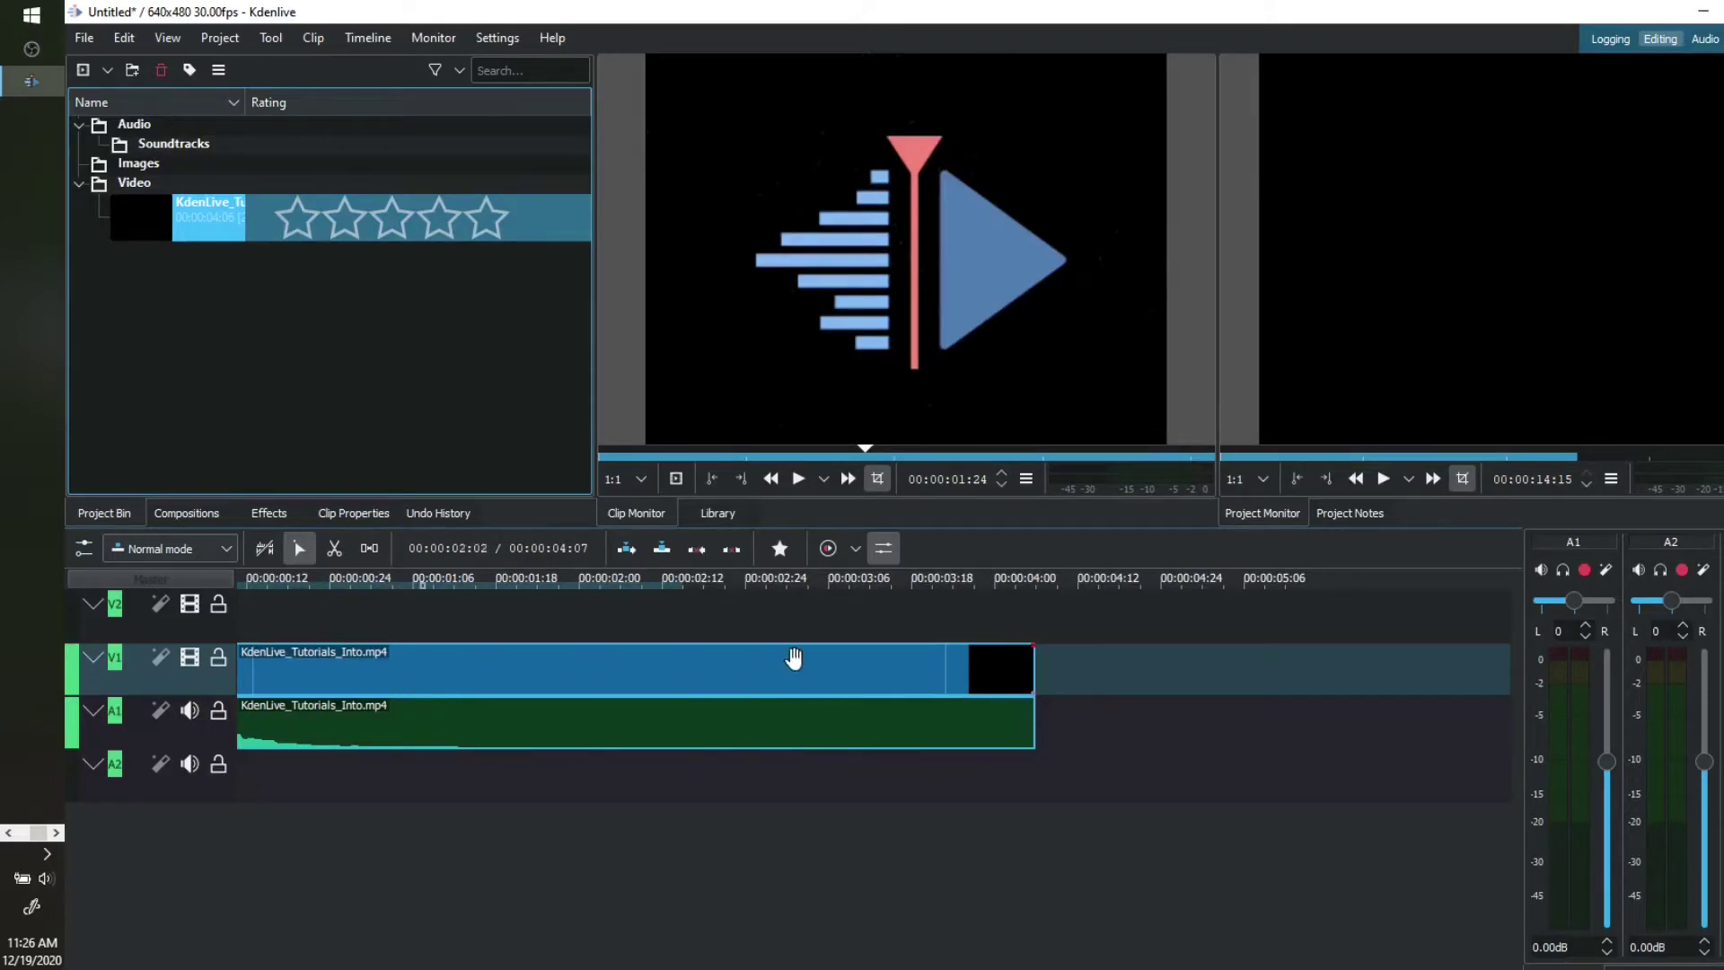
{"action": "scroll", "coordinate": [704, 599], "scroll_direction": "down", "scroll_amount": 3, "text": "ctrl"}
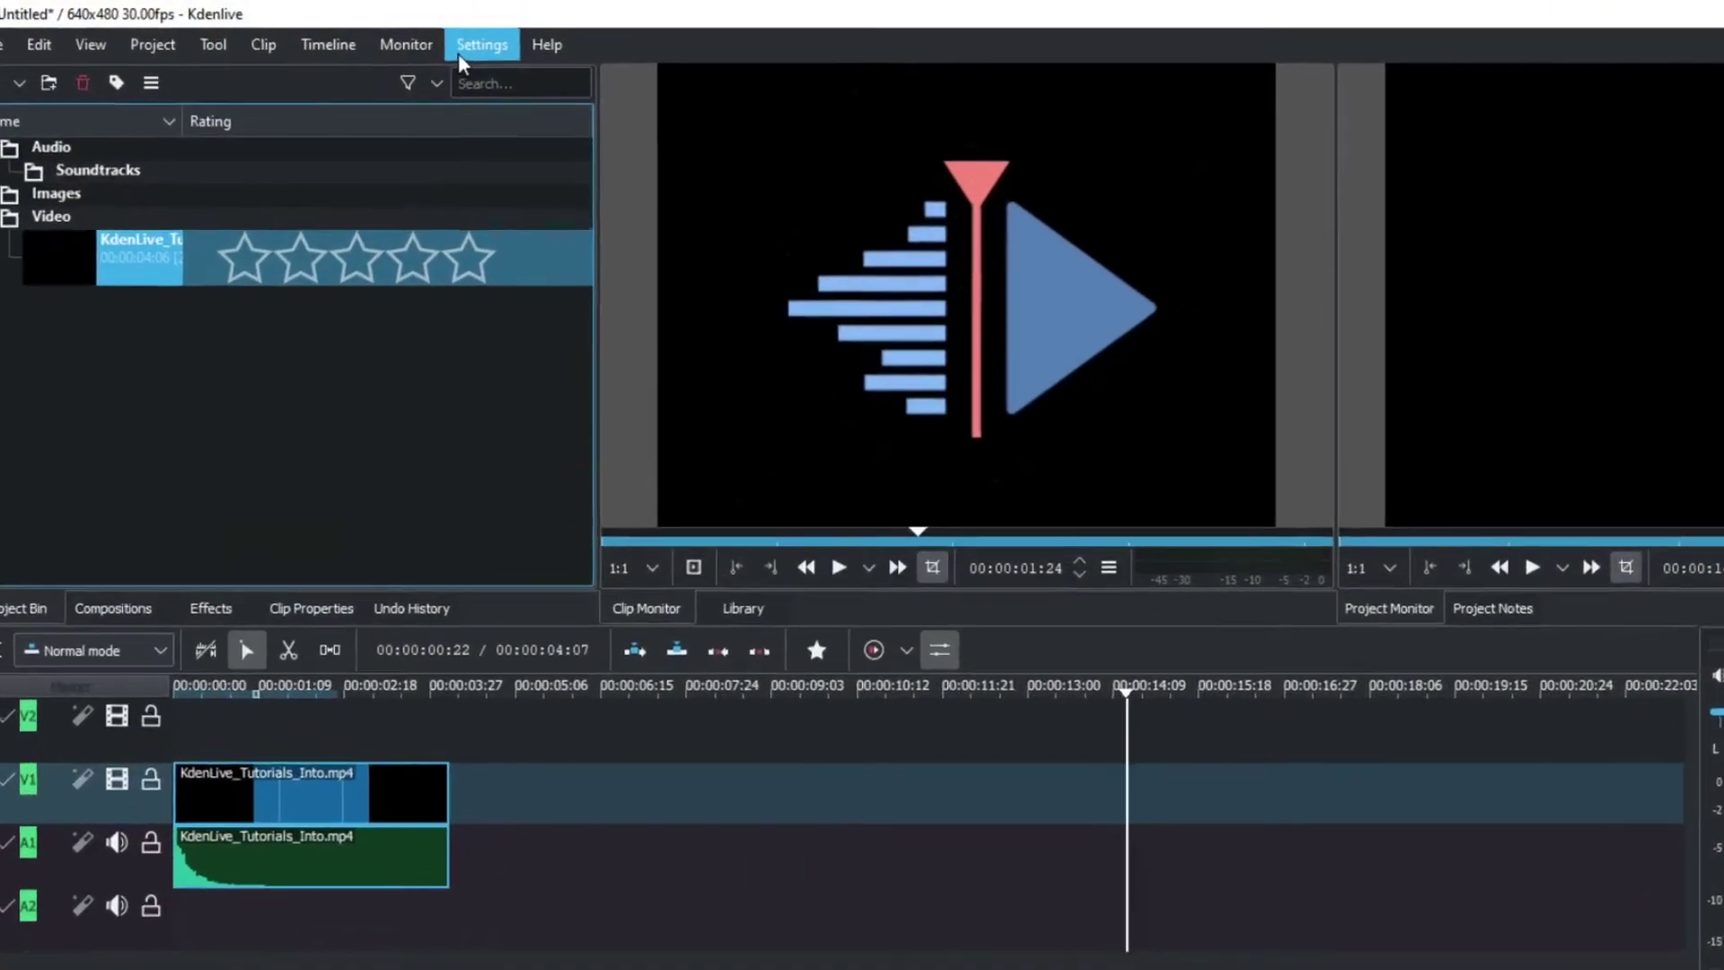
{"action": "left_click", "coordinate": [483, 43]}
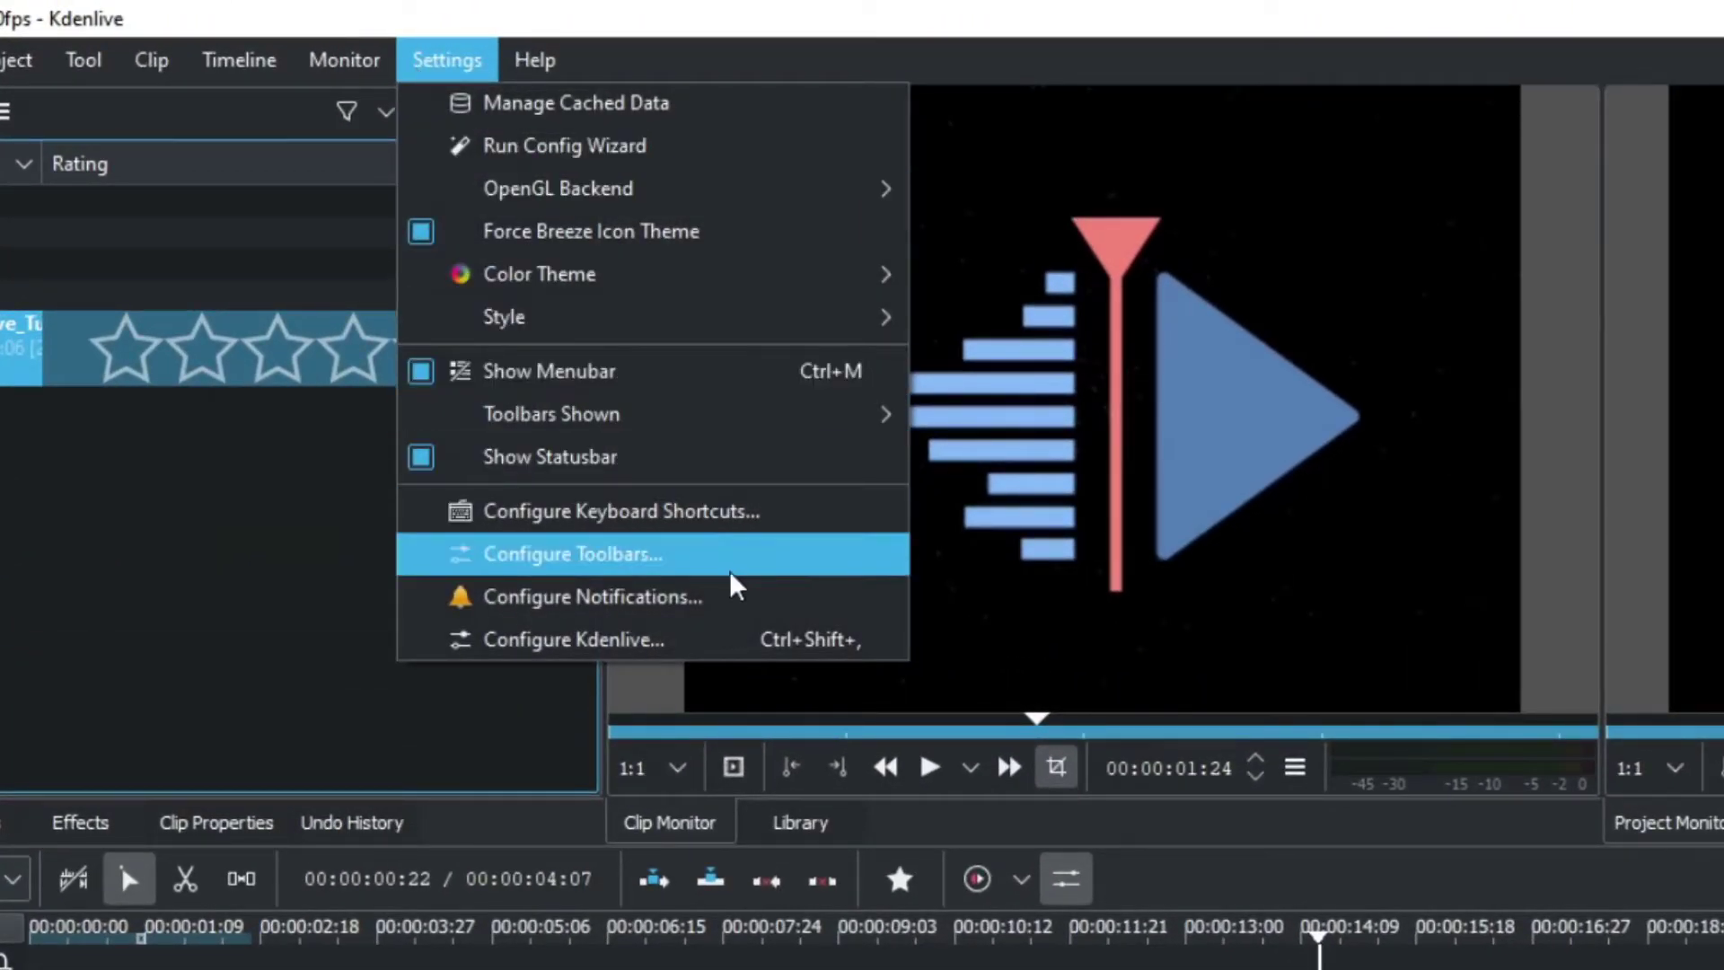
{"action": "left_click", "coordinate": [609, 641]}
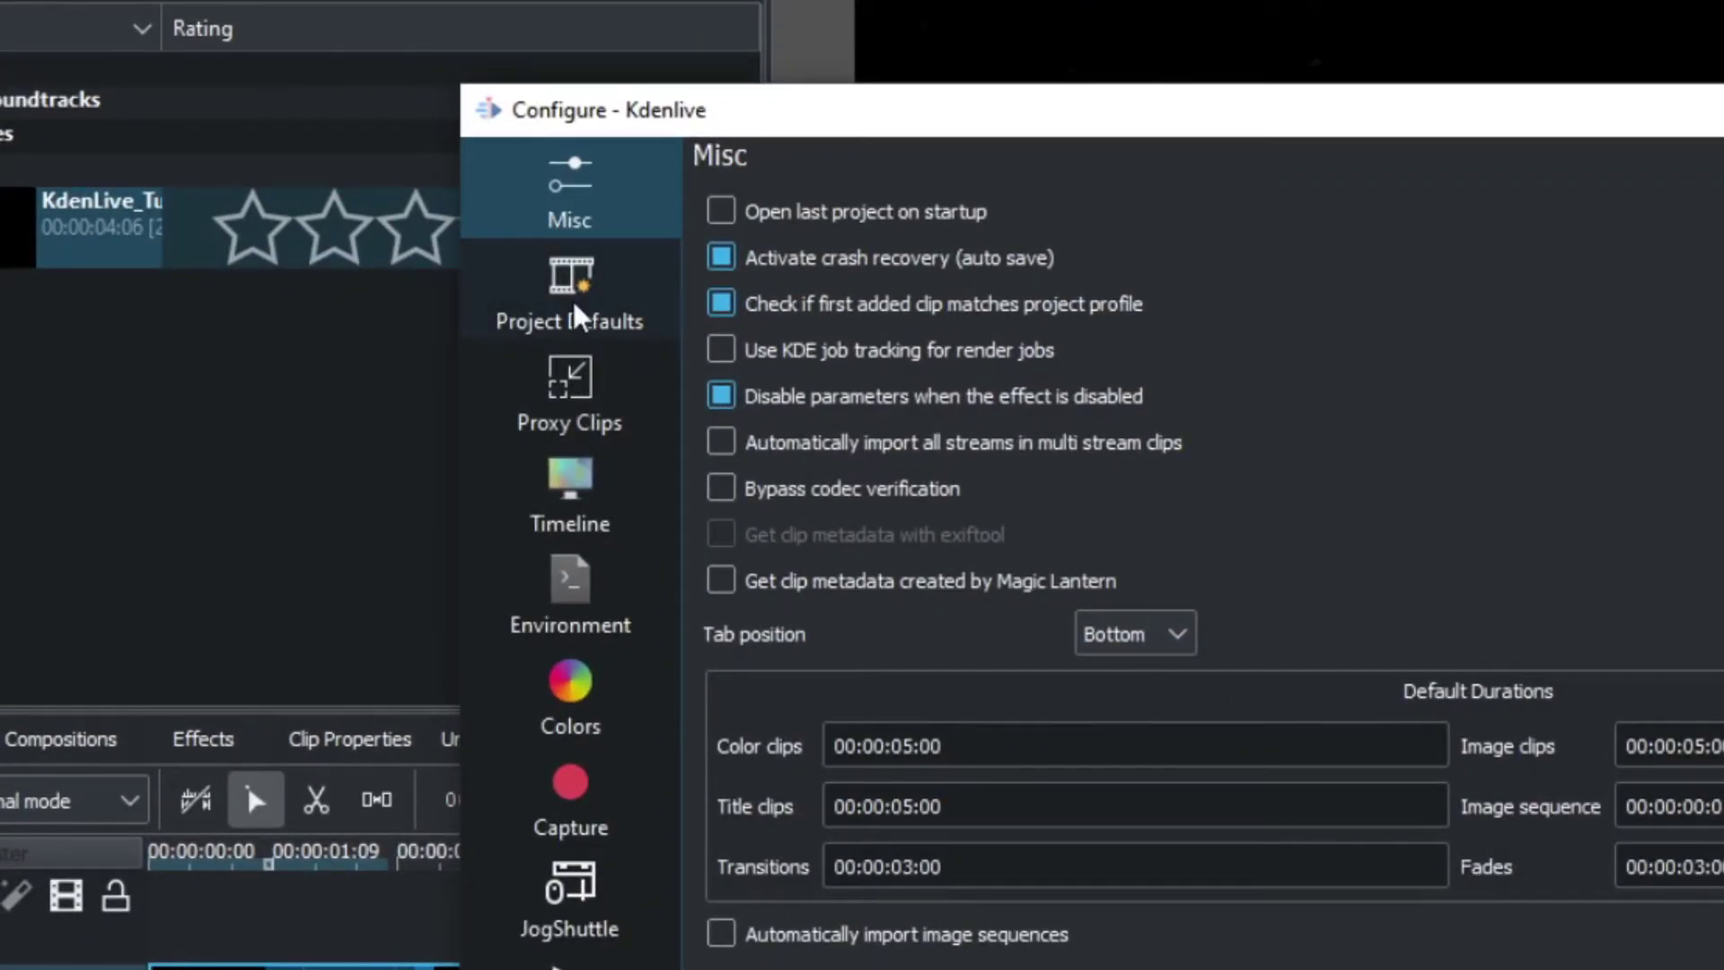
{"action": "left_click", "coordinate": [596, 492]}
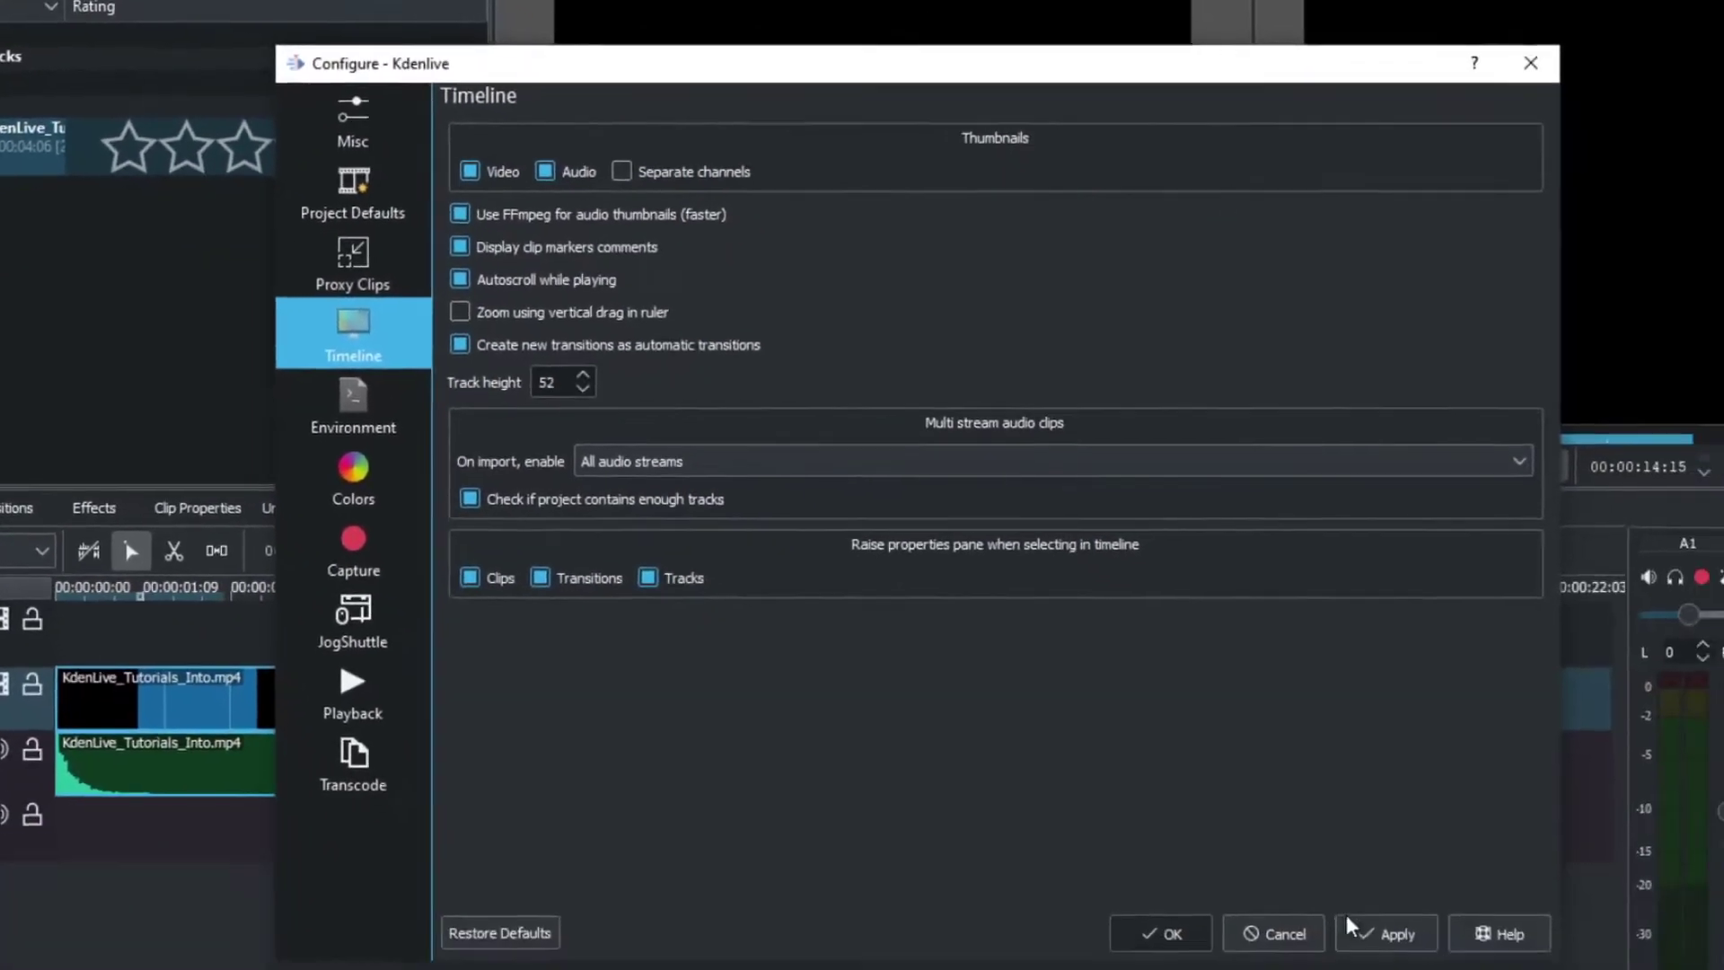
{"action": "left_click", "coordinate": [1238, 902]}
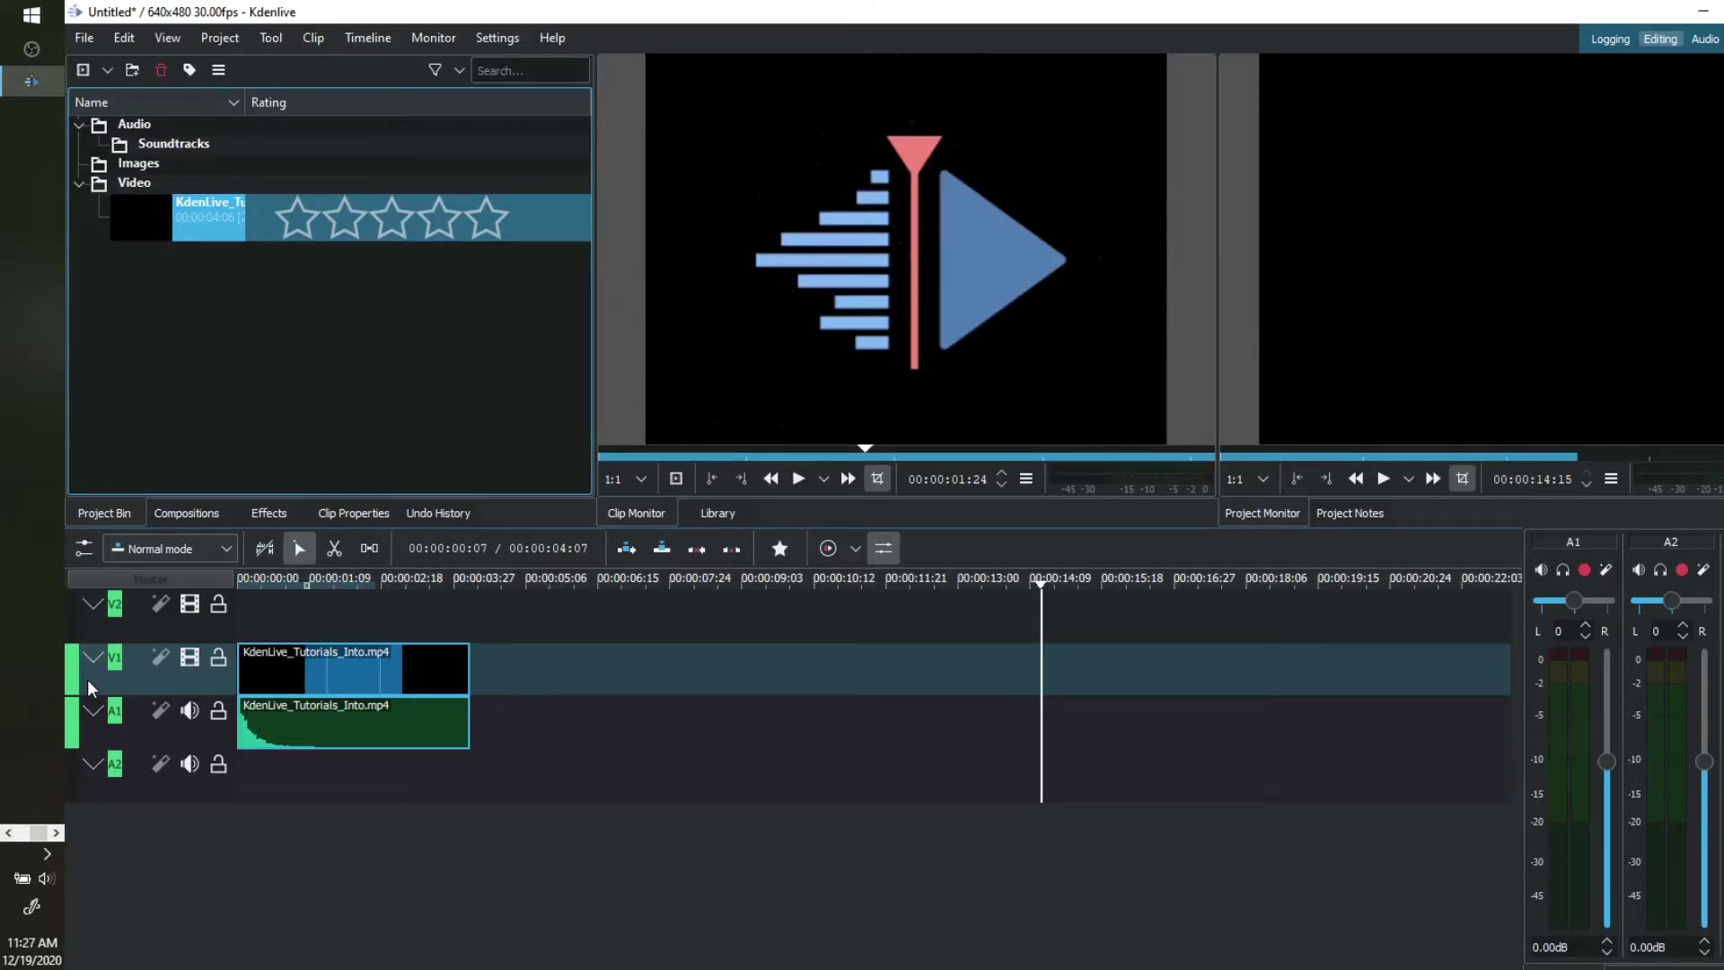
Step: Try V2 then V1 as the target track and toggle V1's insert target, leaving V1 active
{"action": "left_click", "coordinate": [76, 626]}
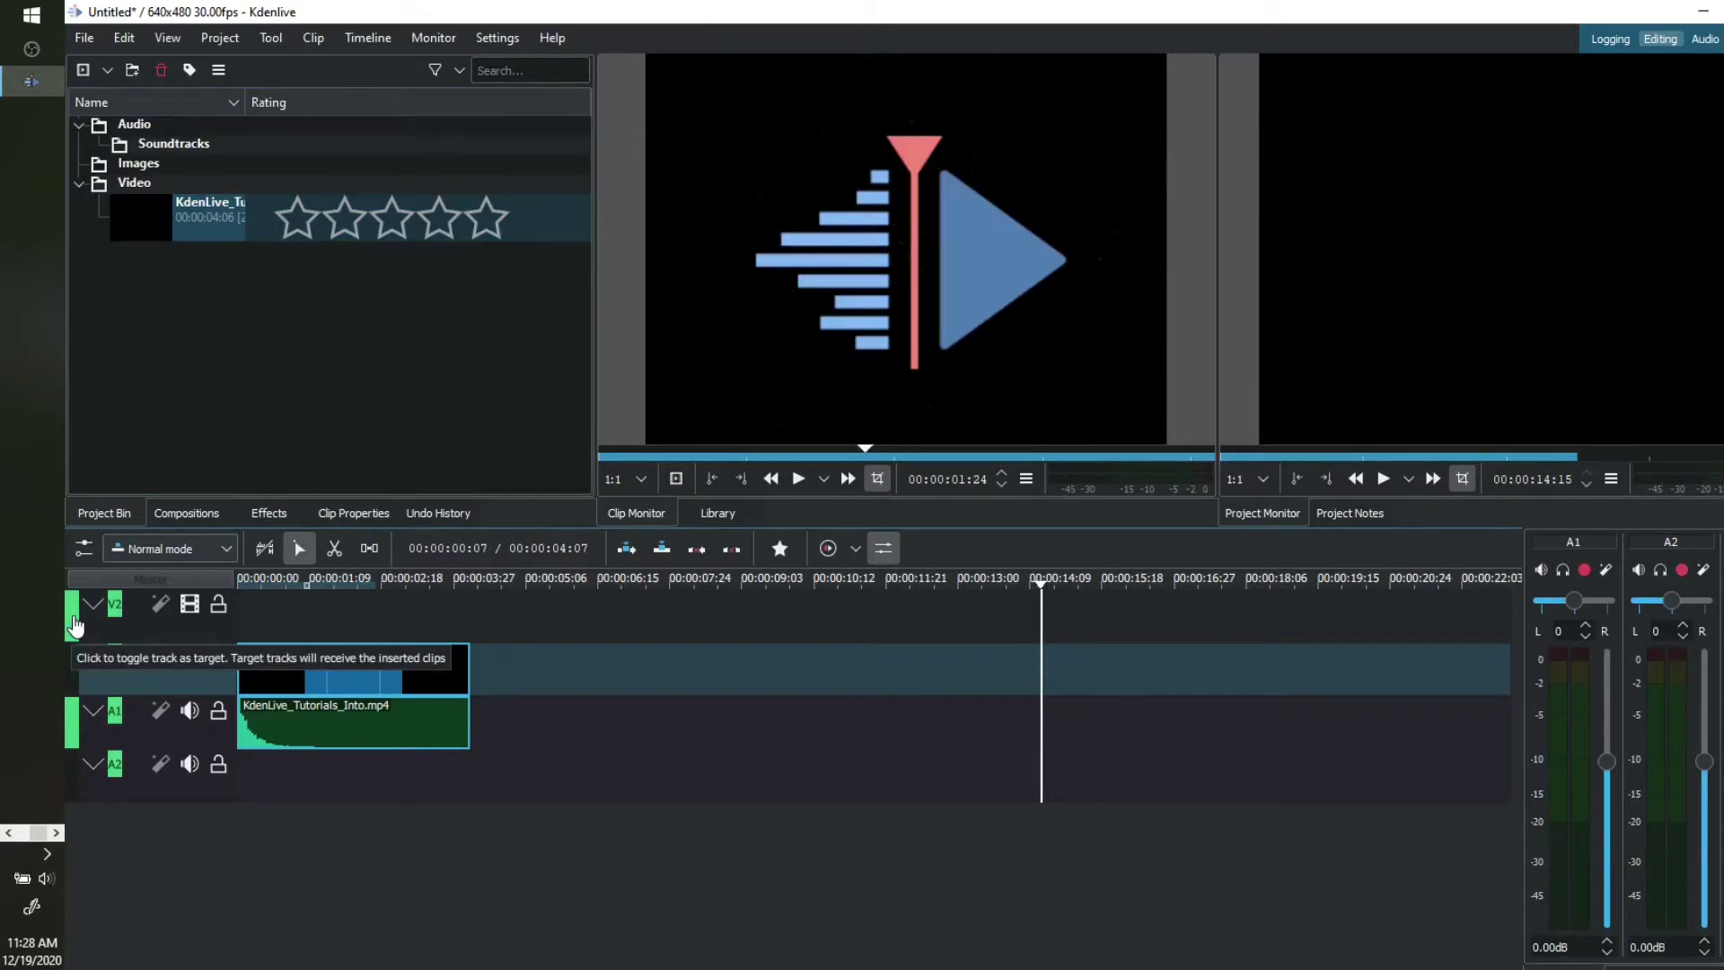
{"action": "left_click", "coordinate": [74, 672]}
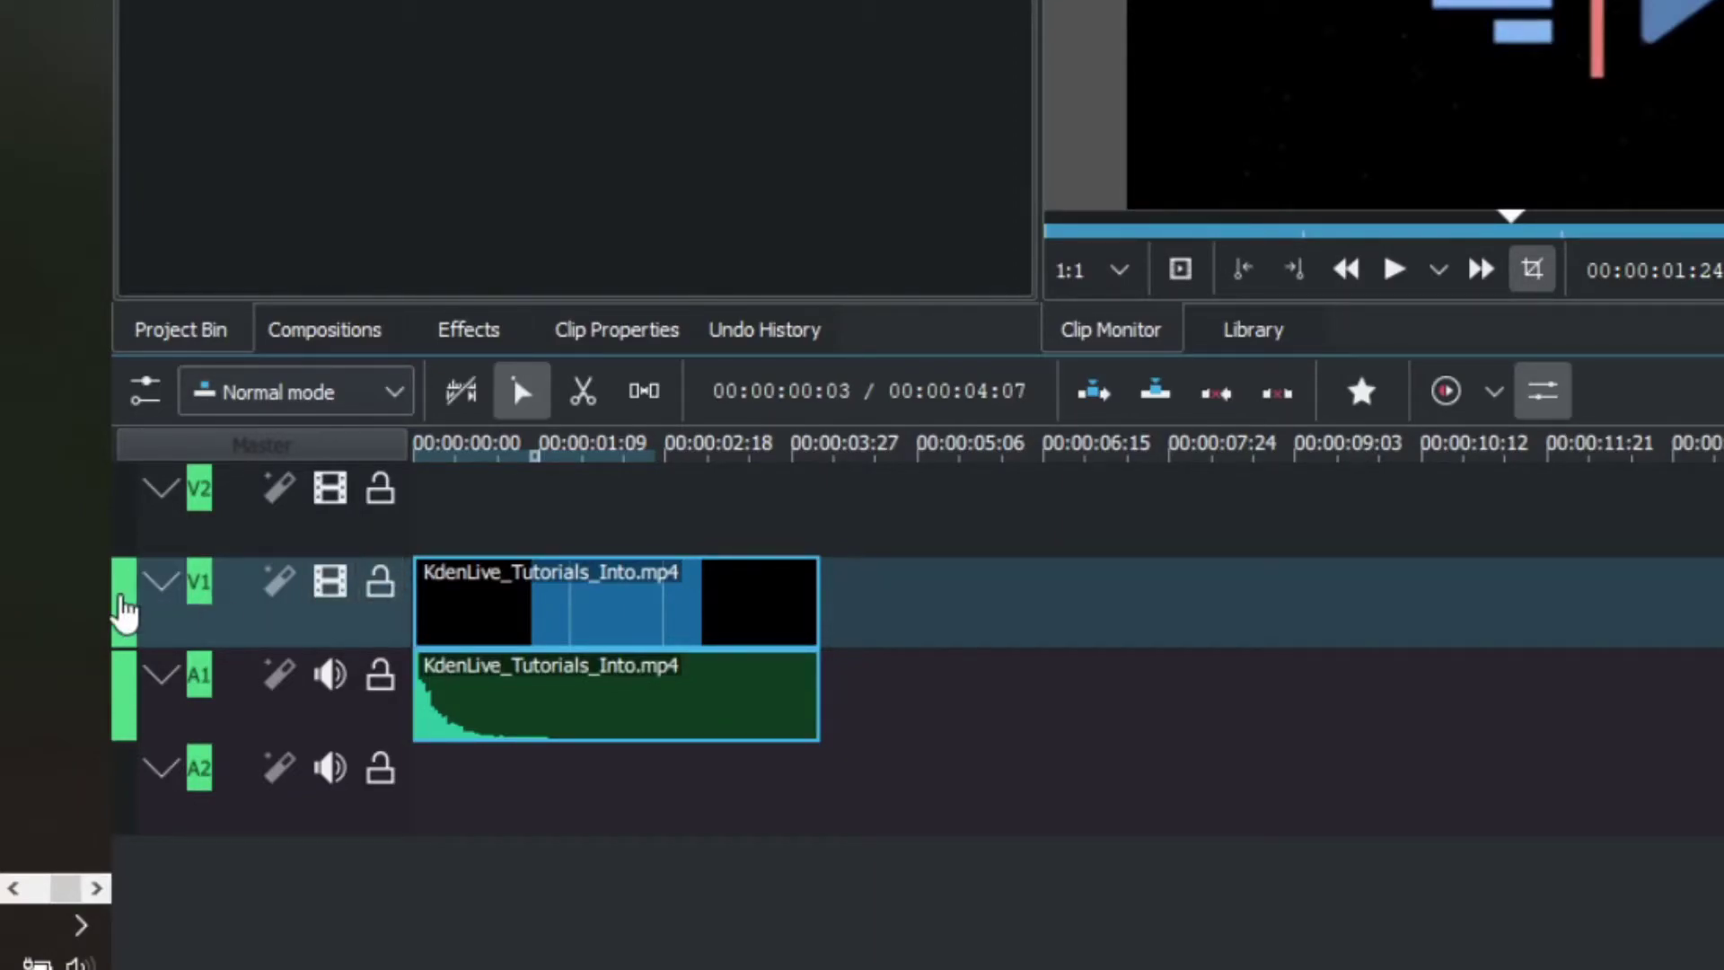
{"action": "left_click", "coordinate": [201, 594]}
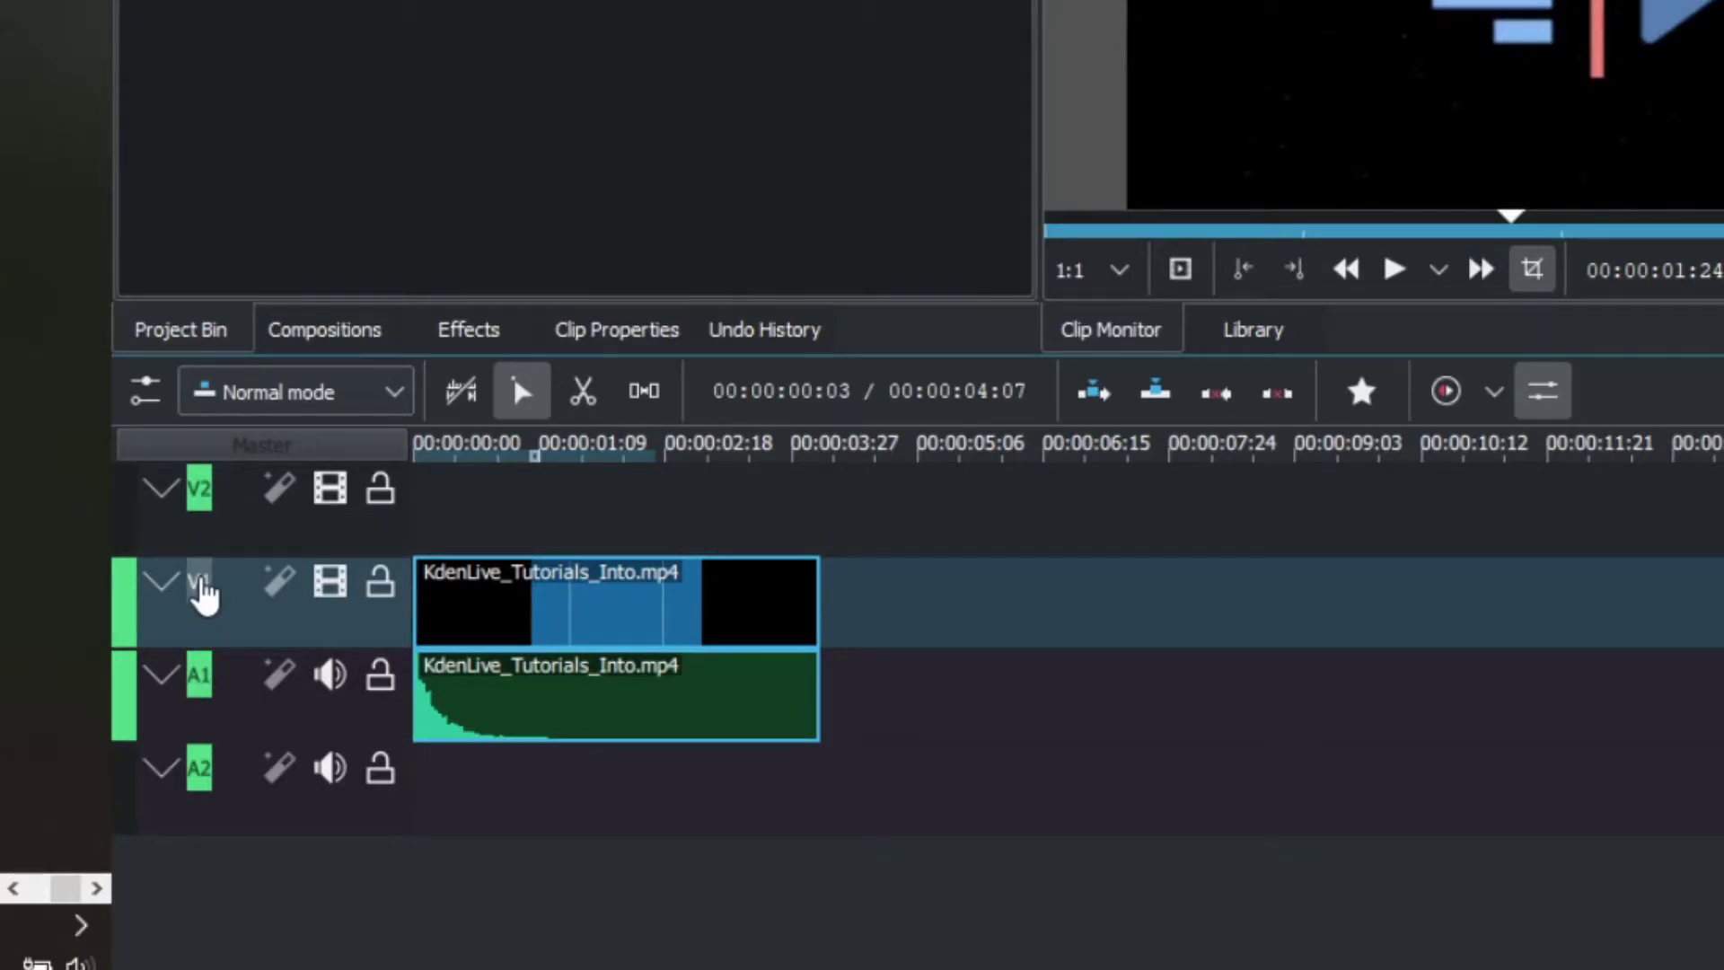
{"action": "left_click", "coordinate": [201, 589]}
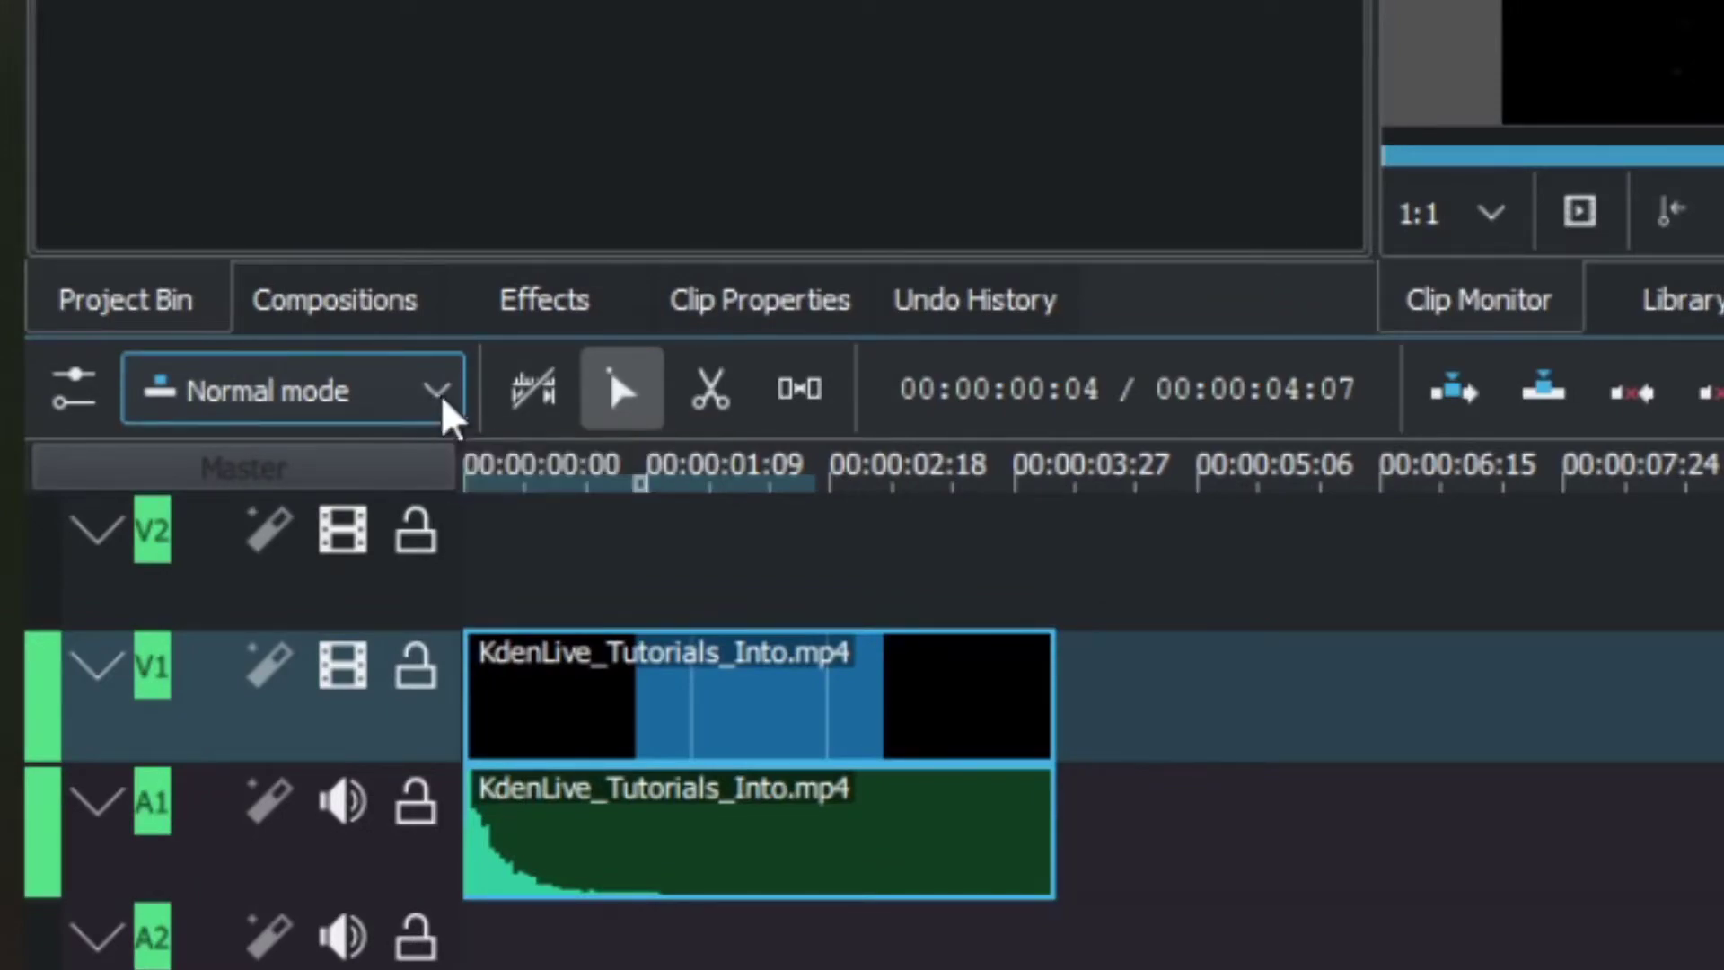
Step: In Overwrite mode, drop another copy of the intro clip partly over the first clip
{"action": "left_click", "coordinate": [443, 403]}
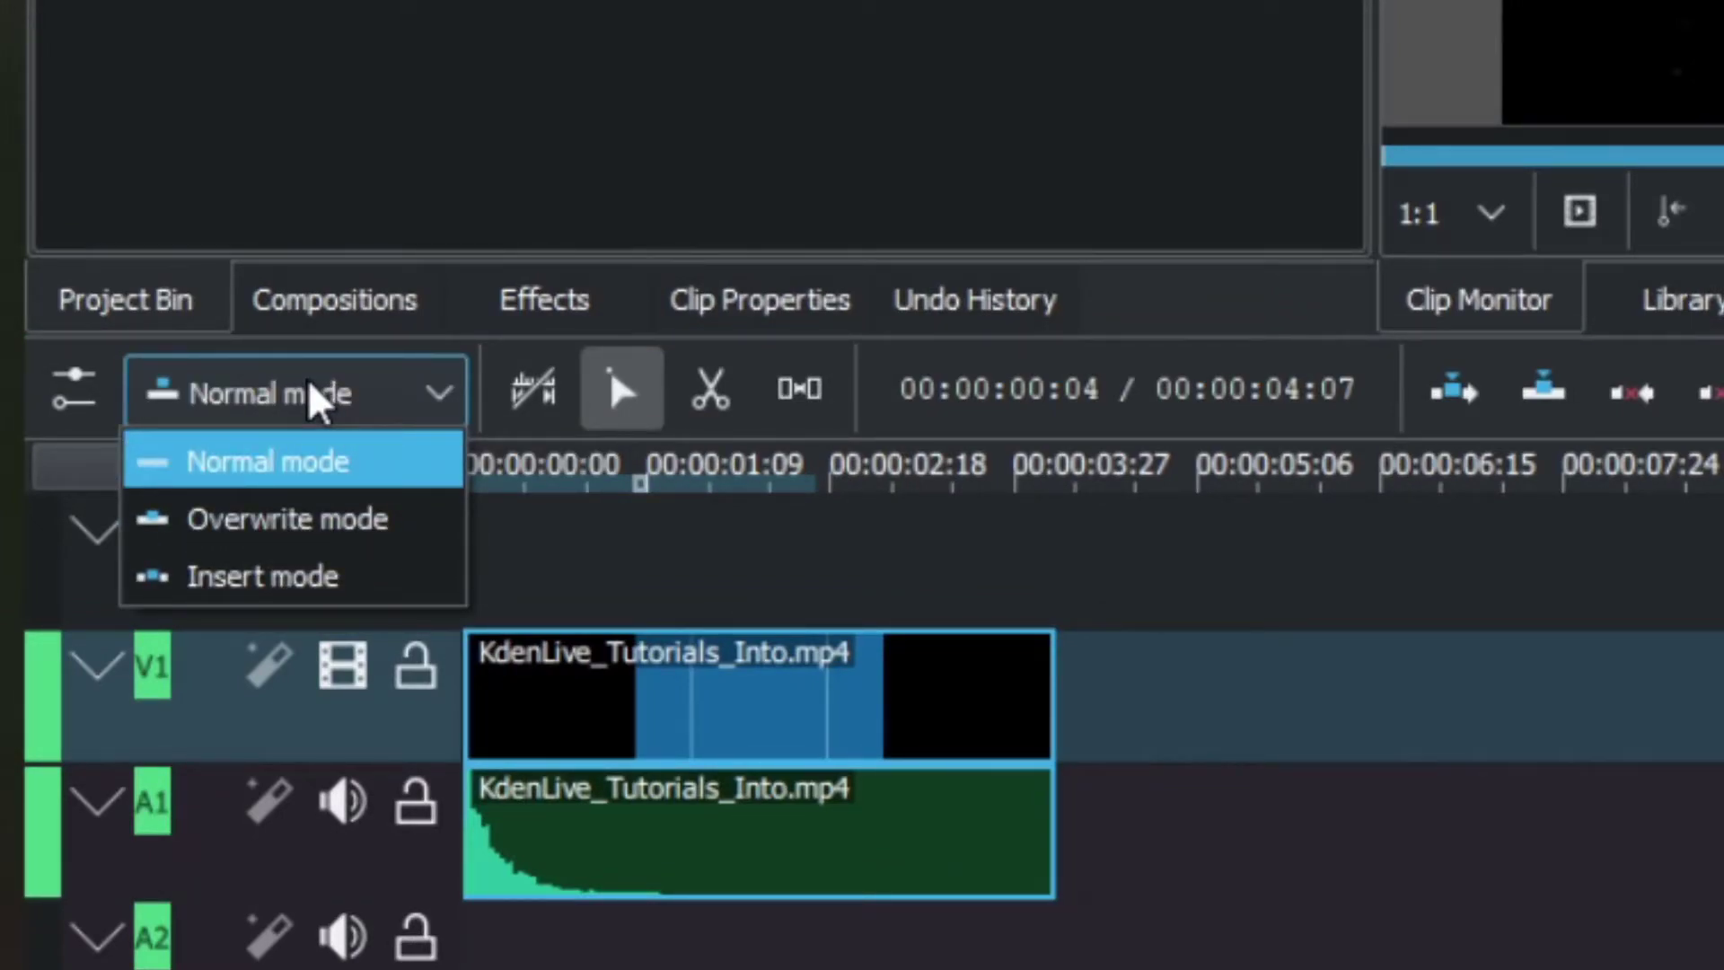
{"action": "left_click", "coordinate": [349, 532]}
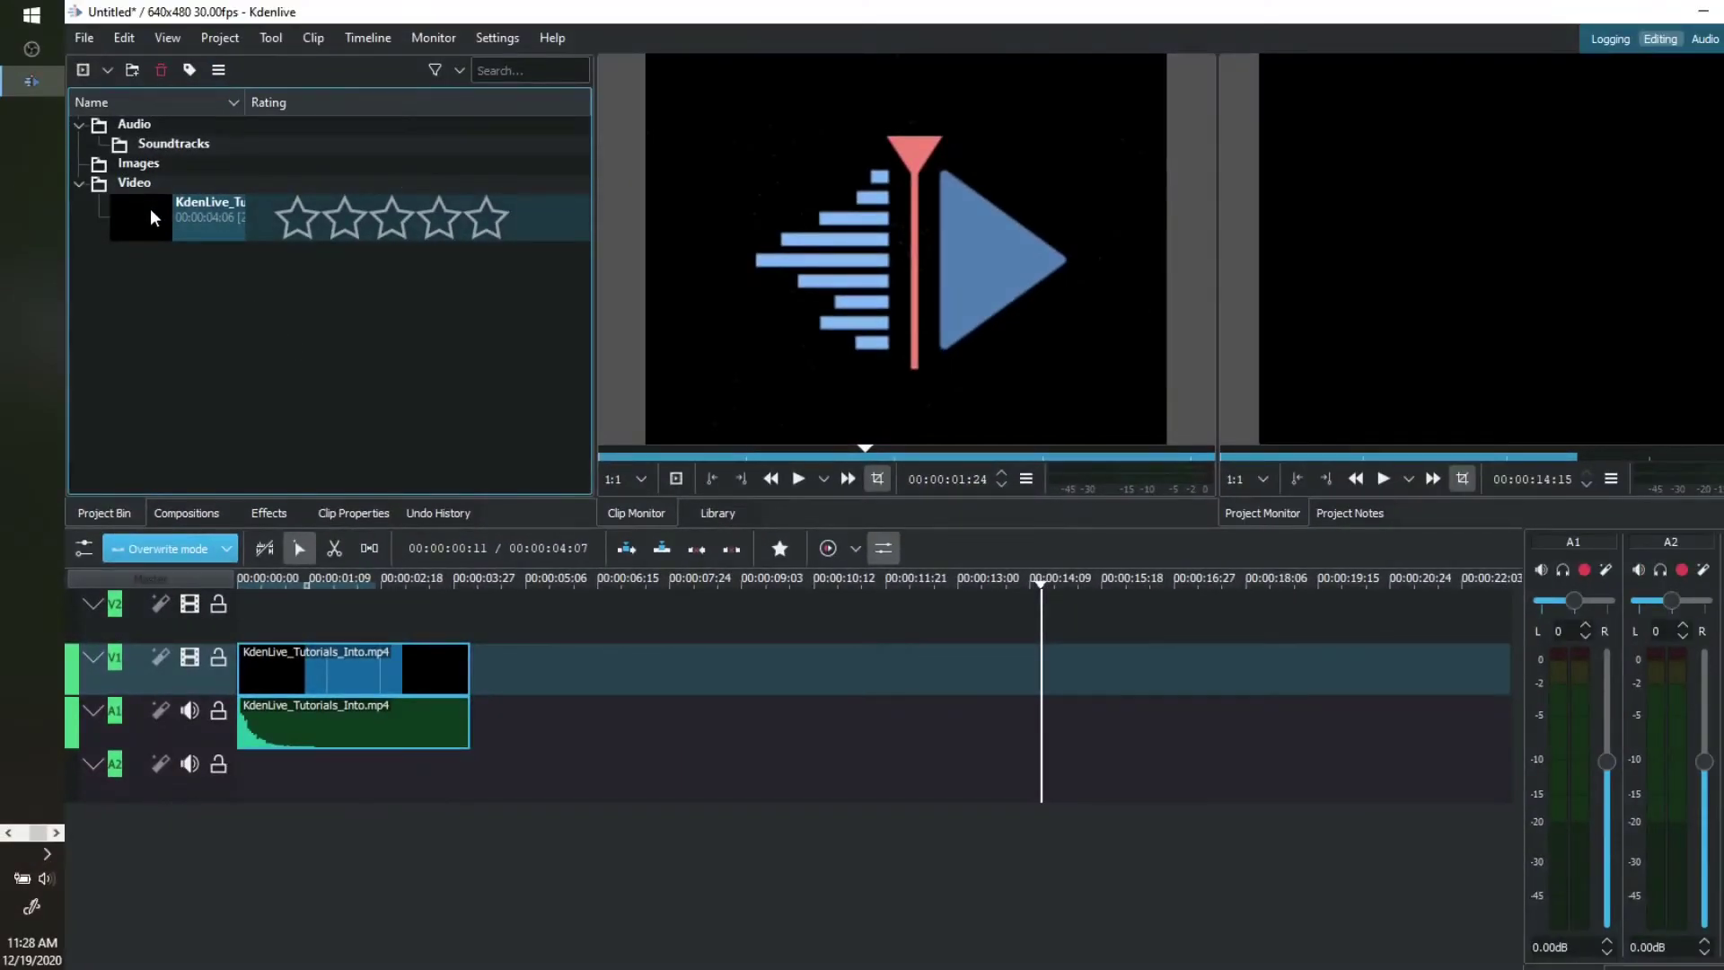
{"action": "mouse_move", "coordinate": [158, 133]}
{"action": "left_mouse_down"}
{"action": "mouse_move", "coordinate": [528, 710]}
{"action": "mouse_move", "coordinate": [314, 697]}
{"action": "left_mouse_up"}
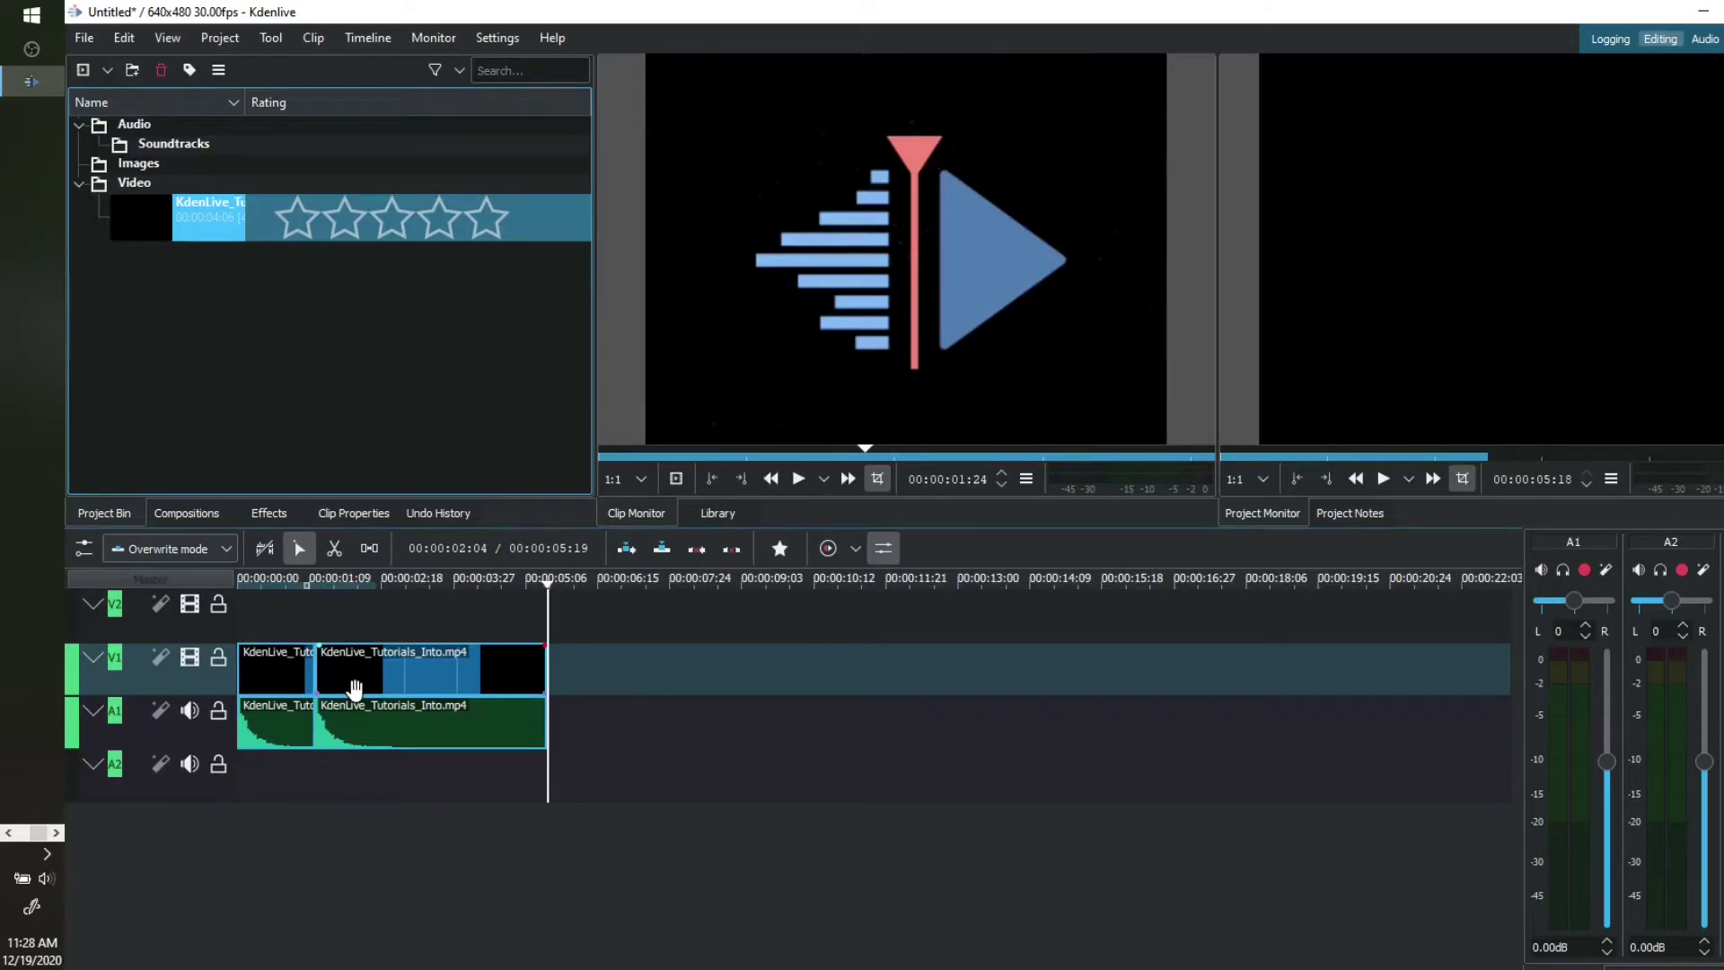
{"action": "mouse_move", "coordinate": [354, 688]}
{"action": "left_mouse_down"}
{"action": "mouse_move", "coordinate": [475, 690]}
{"action": "mouse_move", "coordinate": [368, 686]}
{"action": "left_mouse_up"}
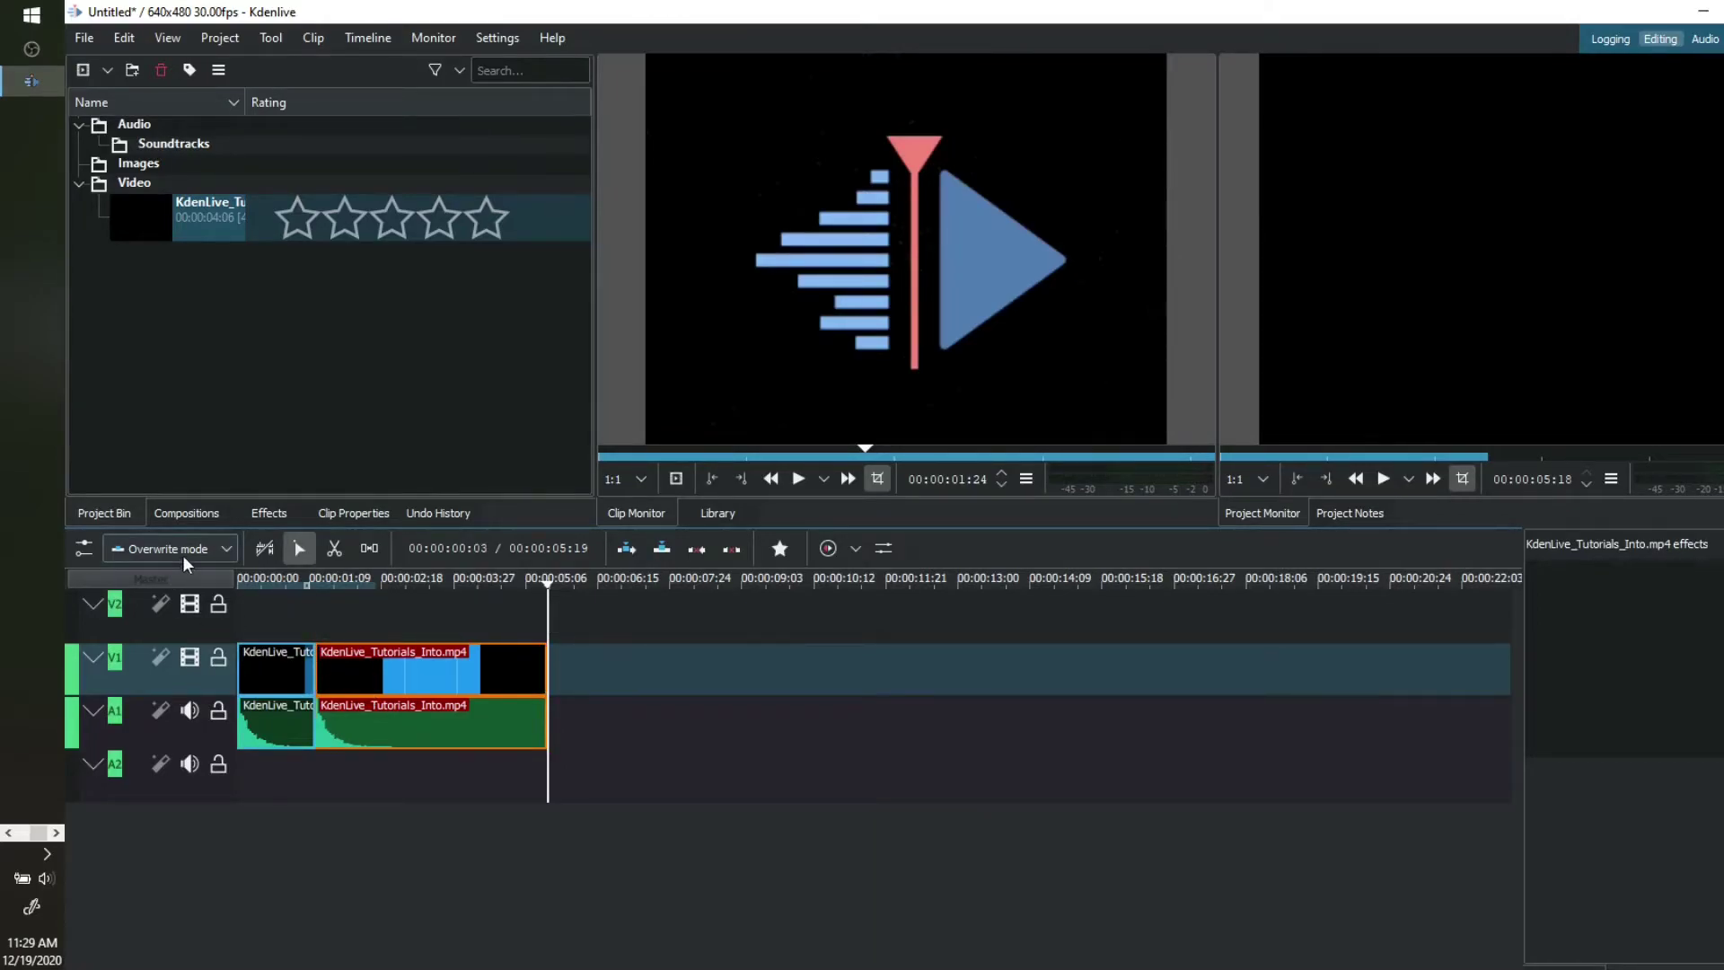
Step: Insert one more copy in Insert mode, then return the timeline to Normal mode
{"action": "left_click", "coordinate": [217, 551]}
{"action": "left_click", "coordinate": [206, 617]}
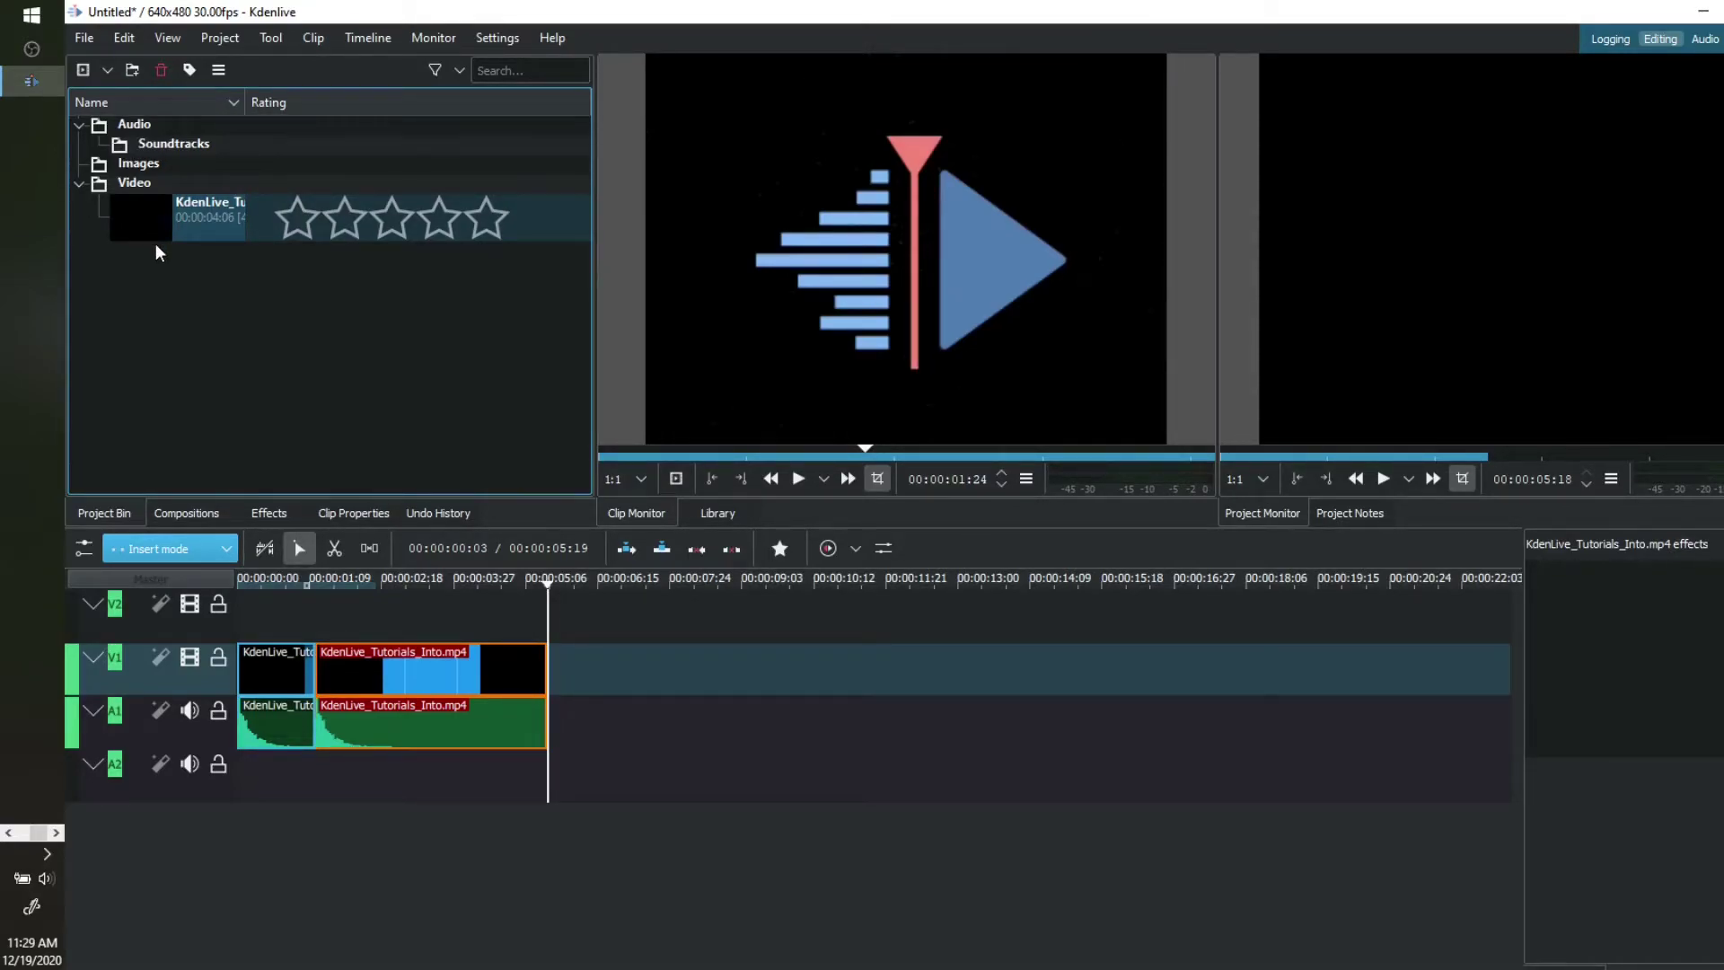
{"action": "left_click_drag", "start_coordinate": [142, 220], "coordinate": [271, 670]}
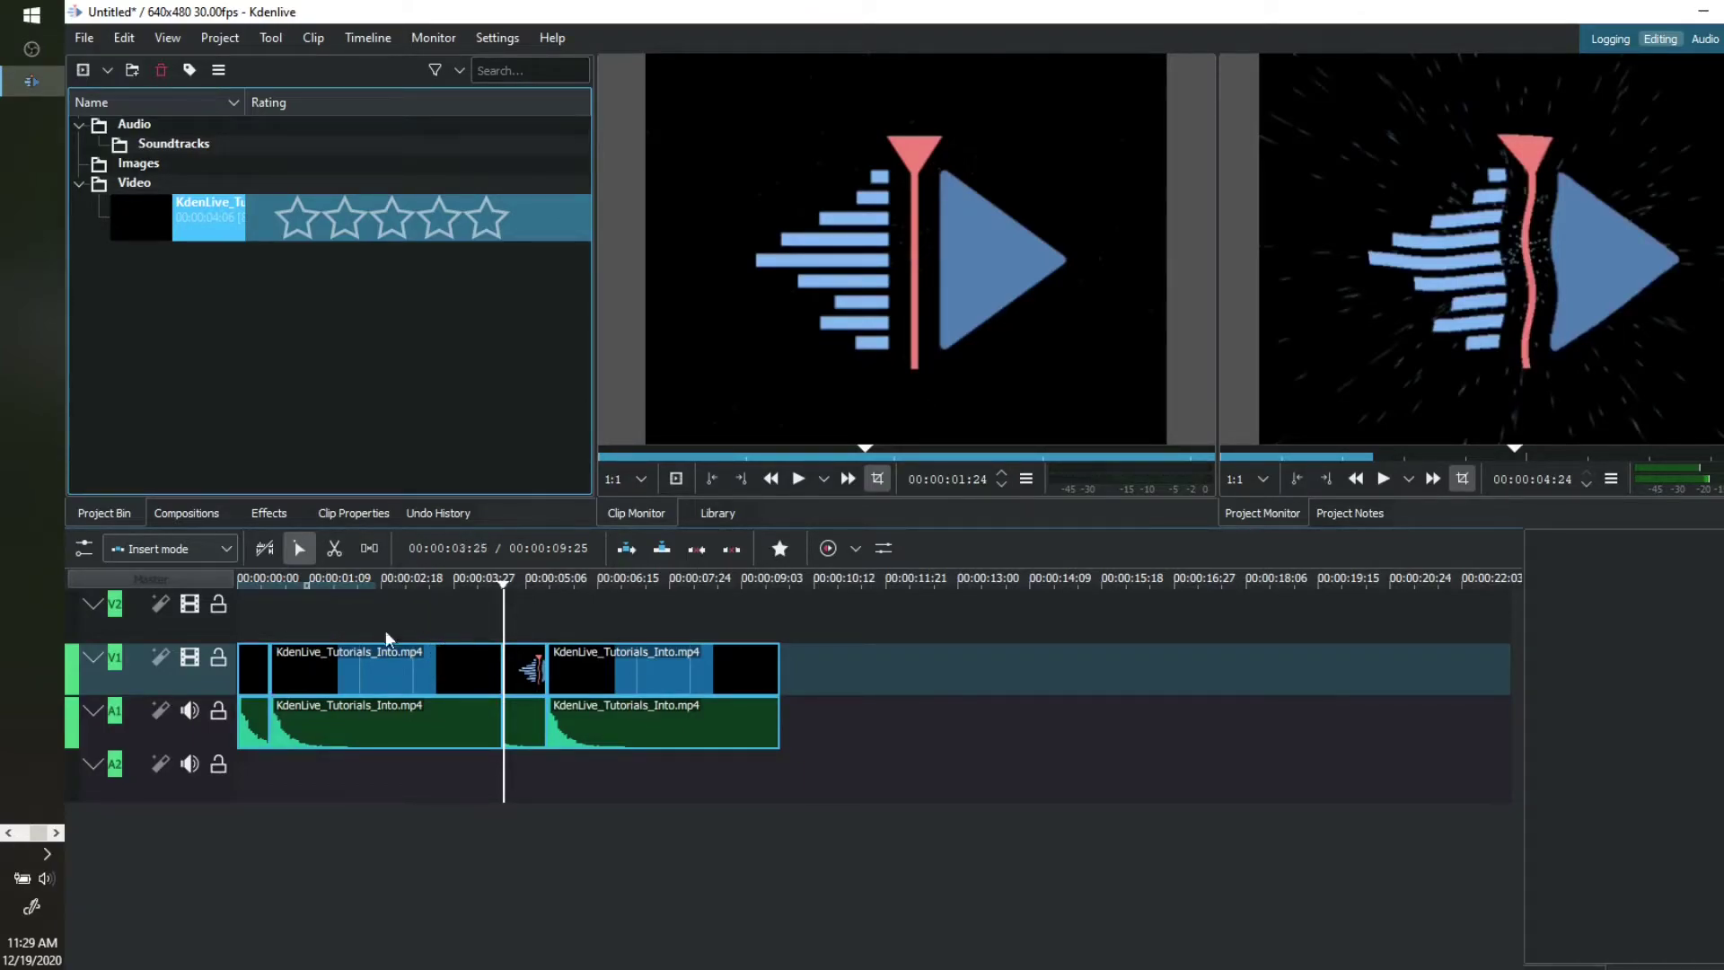
{"action": "left_click", "coordinate": [232, 544]}
{"action": "left_click", "coordinate": [232, 578]}
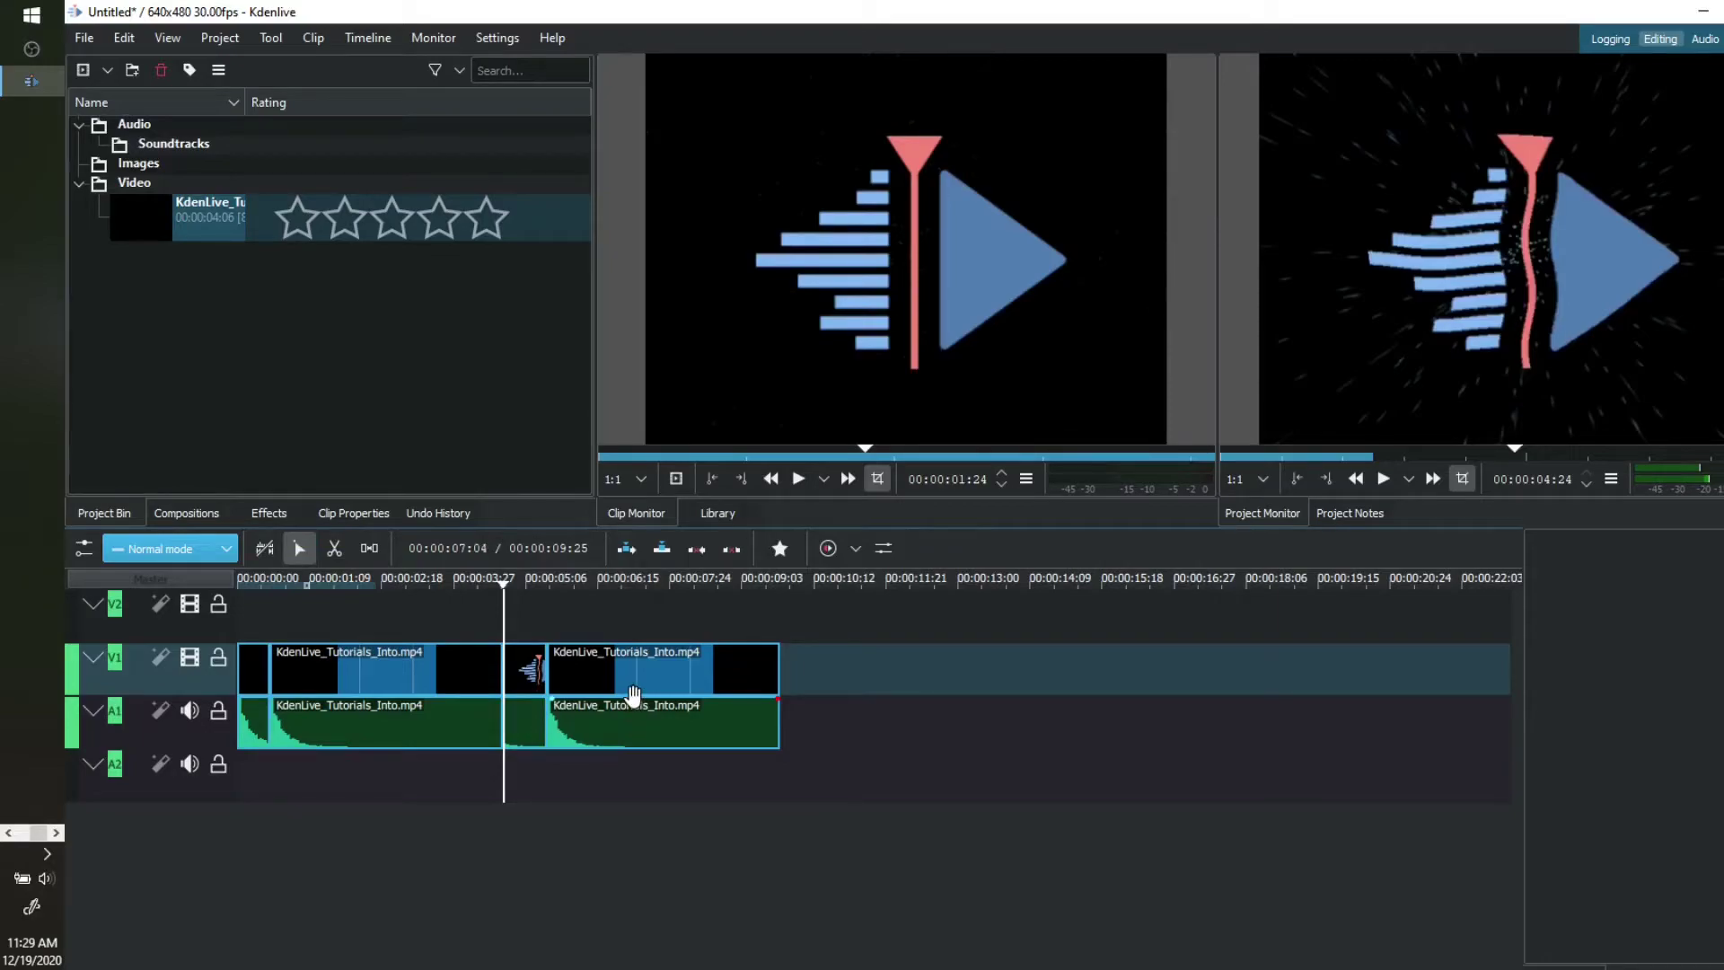
Step: Split the second clip in two with the Razor tool
{"action": "mouse_move", "coordinate": [620, 669]}
{"action": "left_mouse_down"}
{"action": "mouse_move", "coordinate": [730, 666]}
{"action": "mouse_move", "coordinate": [629, 675]}
{"action": "left_mouse_up"}
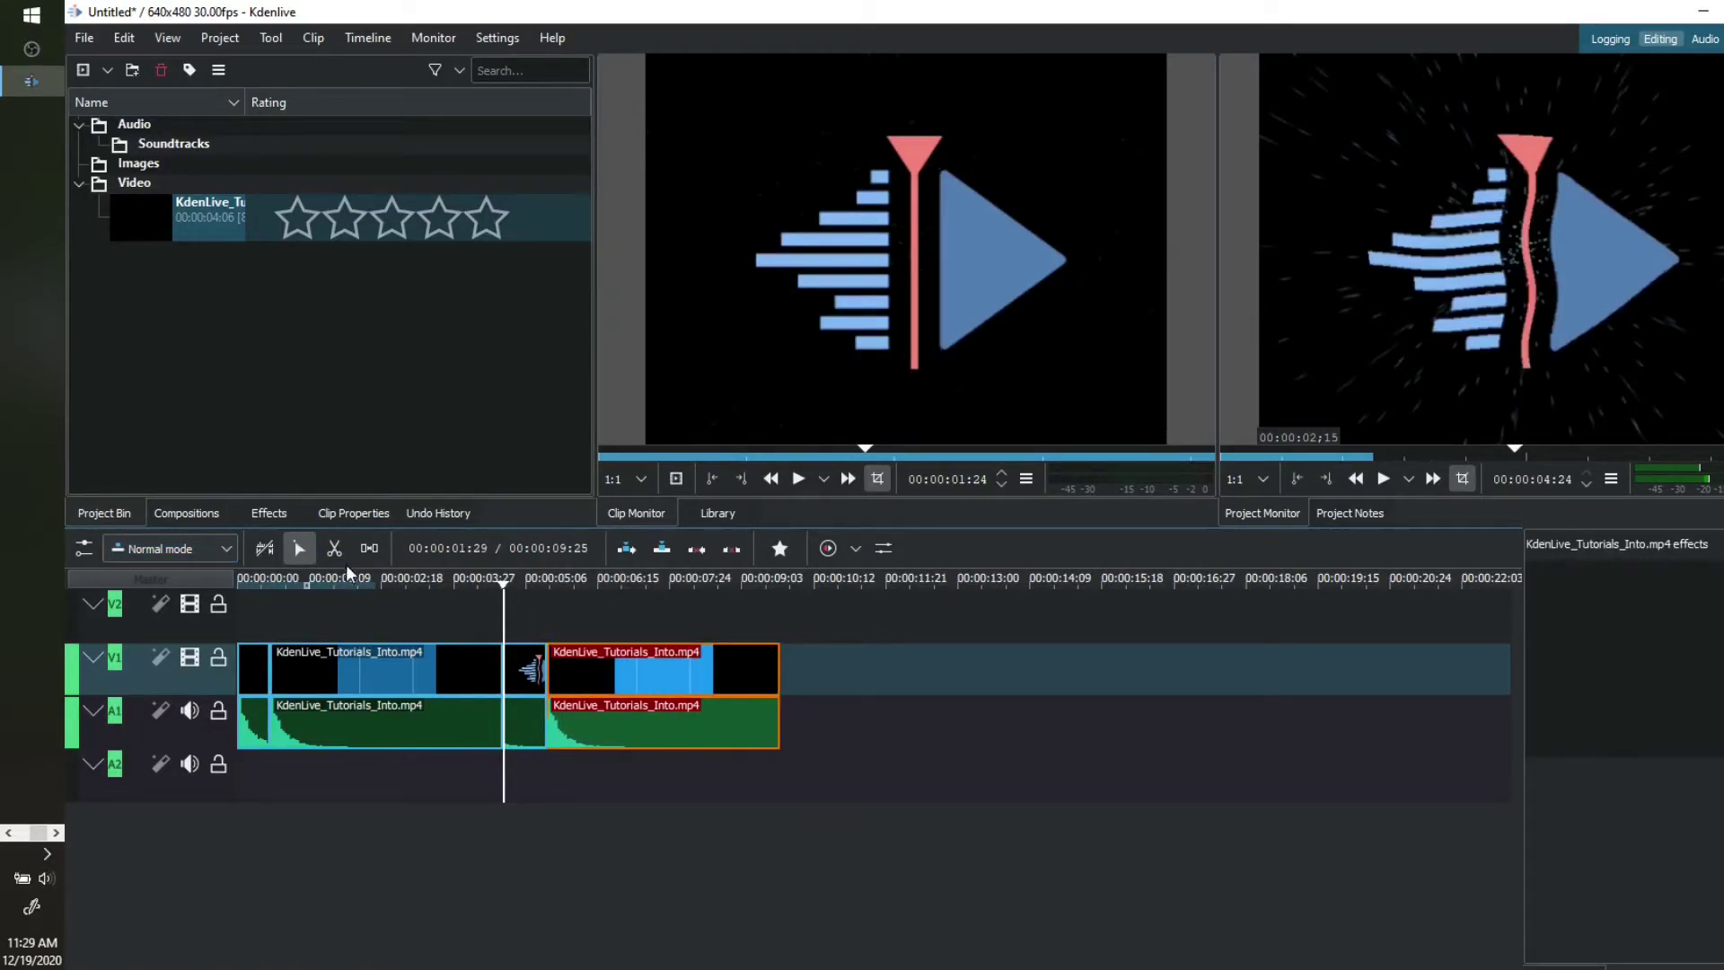
{"action": "left_click", "coordinate": [336, 552]}
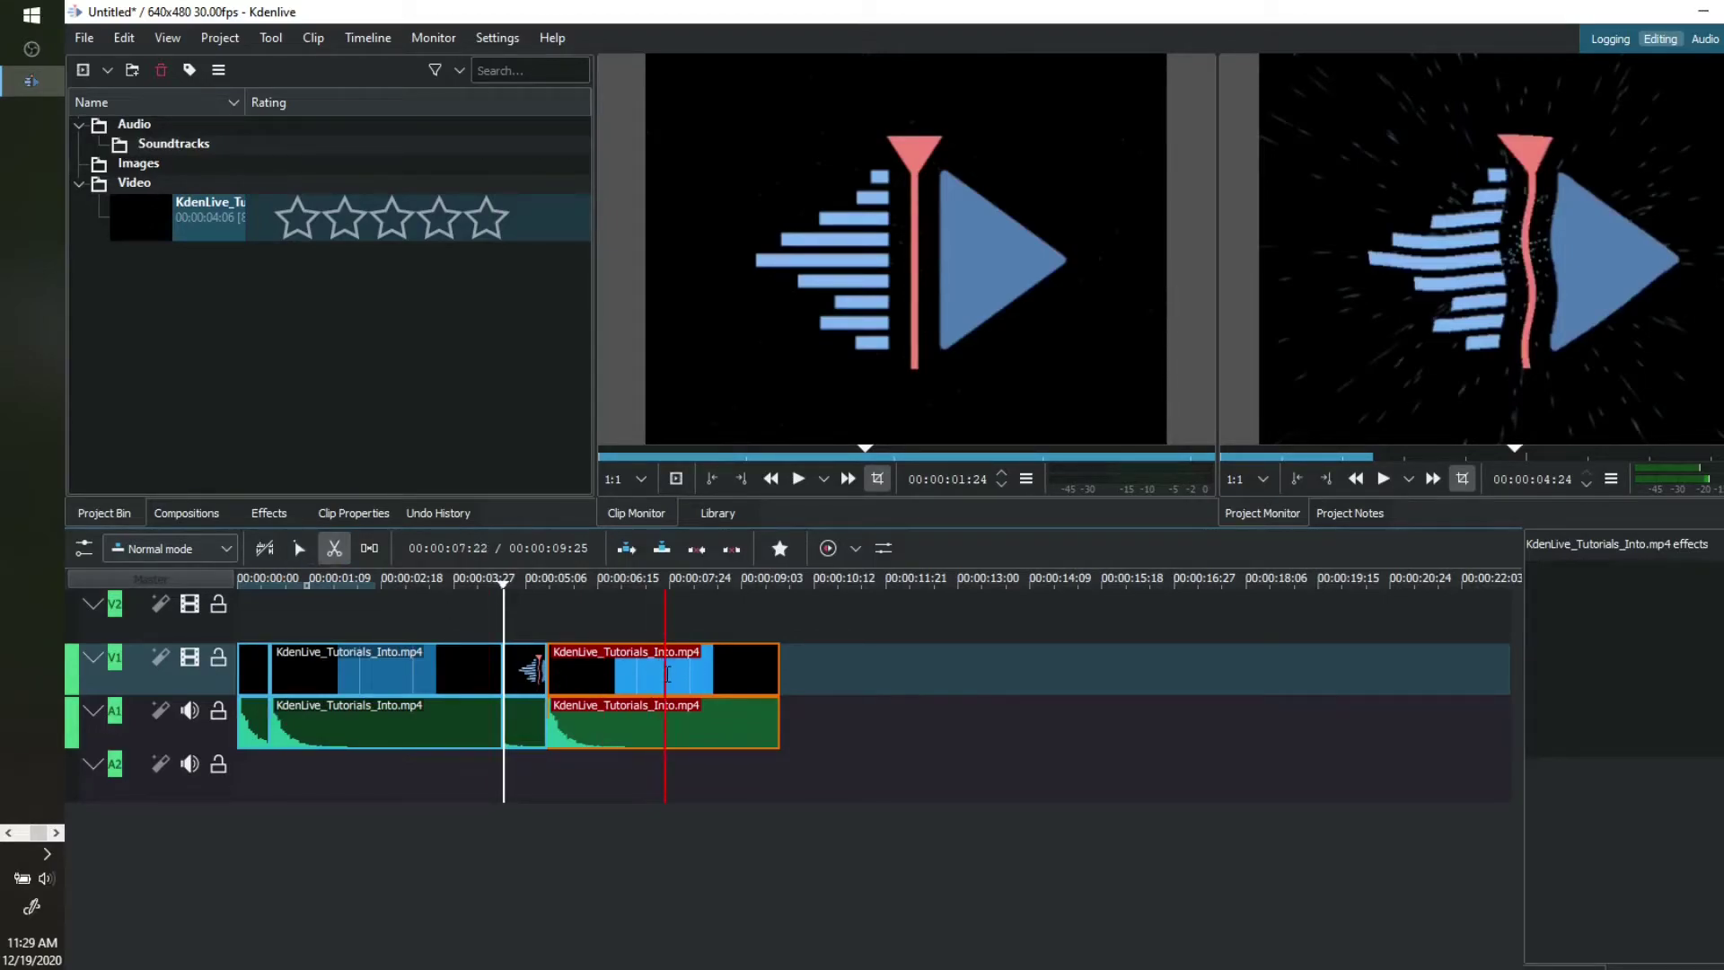
{"action": "left_click", "coordinate": [662, 669]}
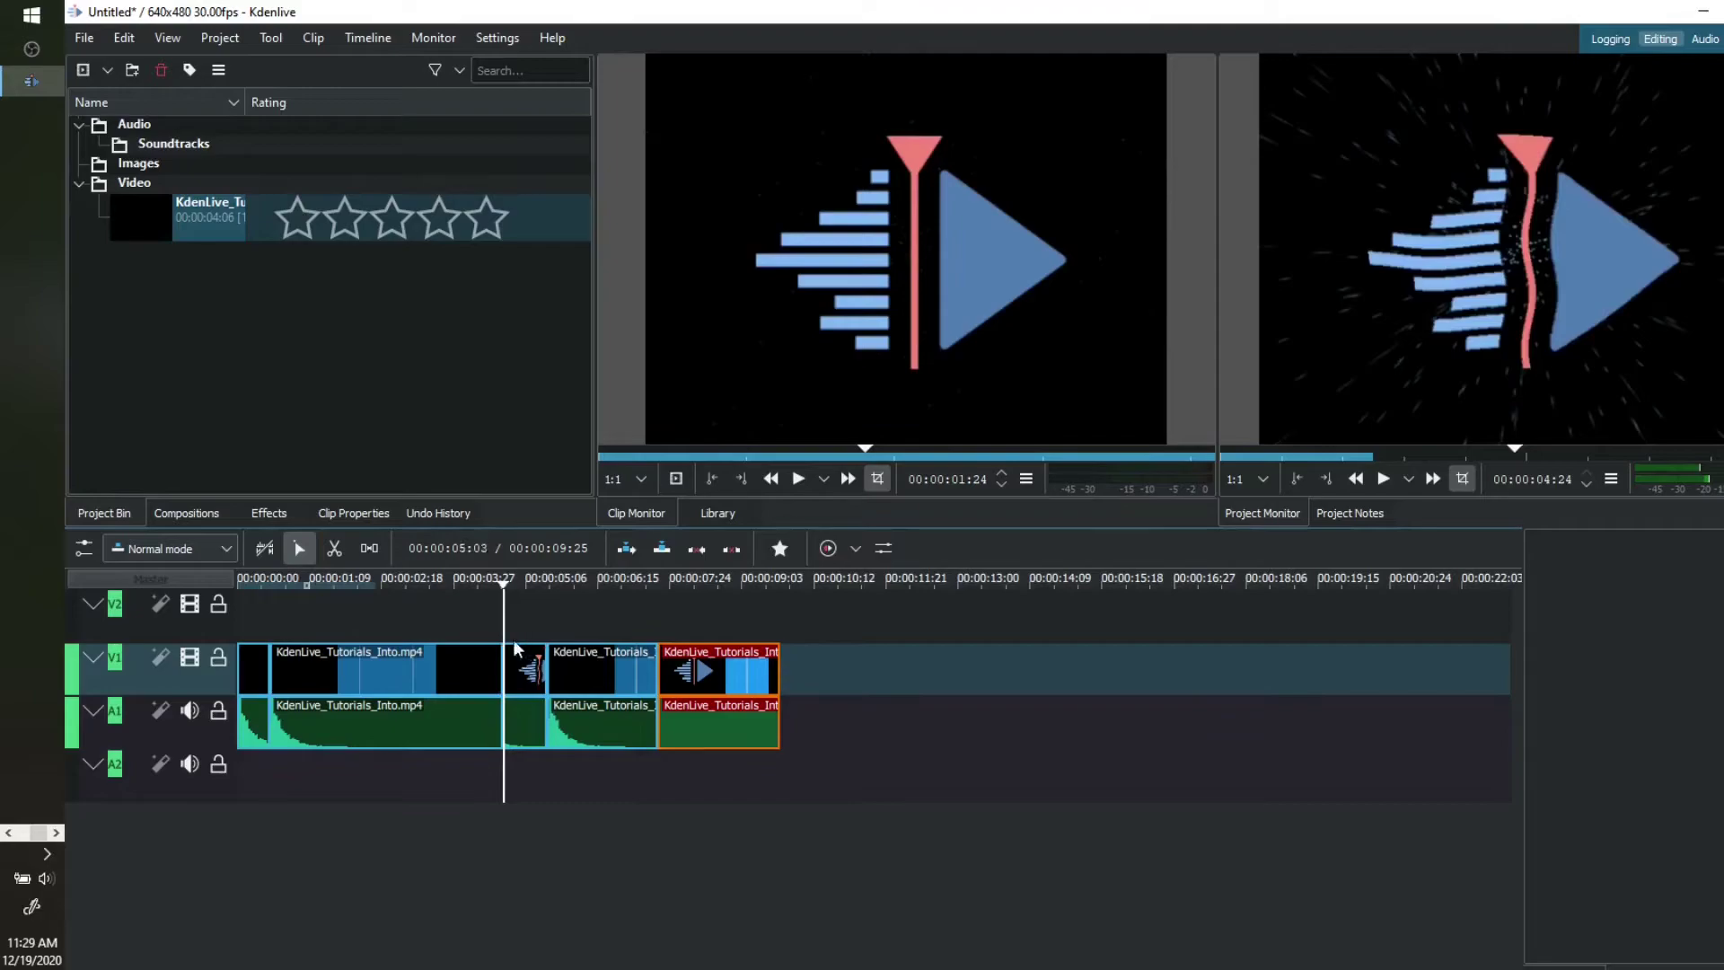
Step: Cut the first clip at the playhead near 00:00:04:03 using Cut Clip
{"action": "left_click", "coordinate": [503, 585]}
{"action": "left_click_drag", "start_coordinate": [502, 585], "coordinate": [432, 588]}
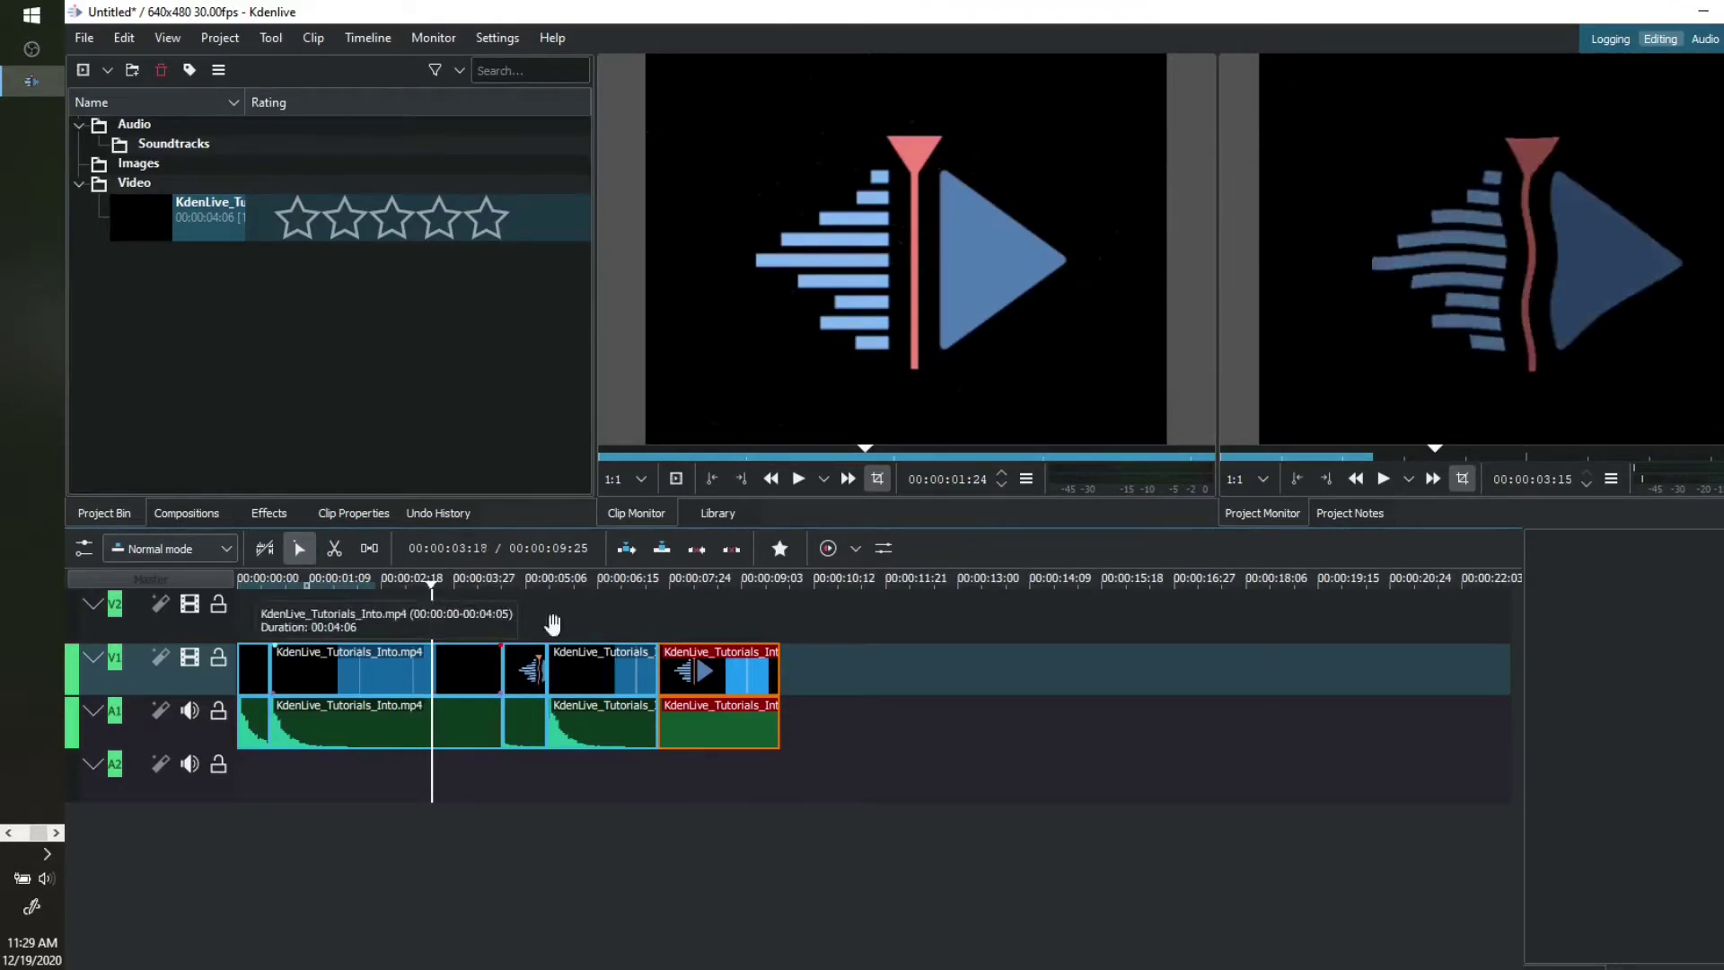
{"action": "left_click", "coordinate": [465, 675]}
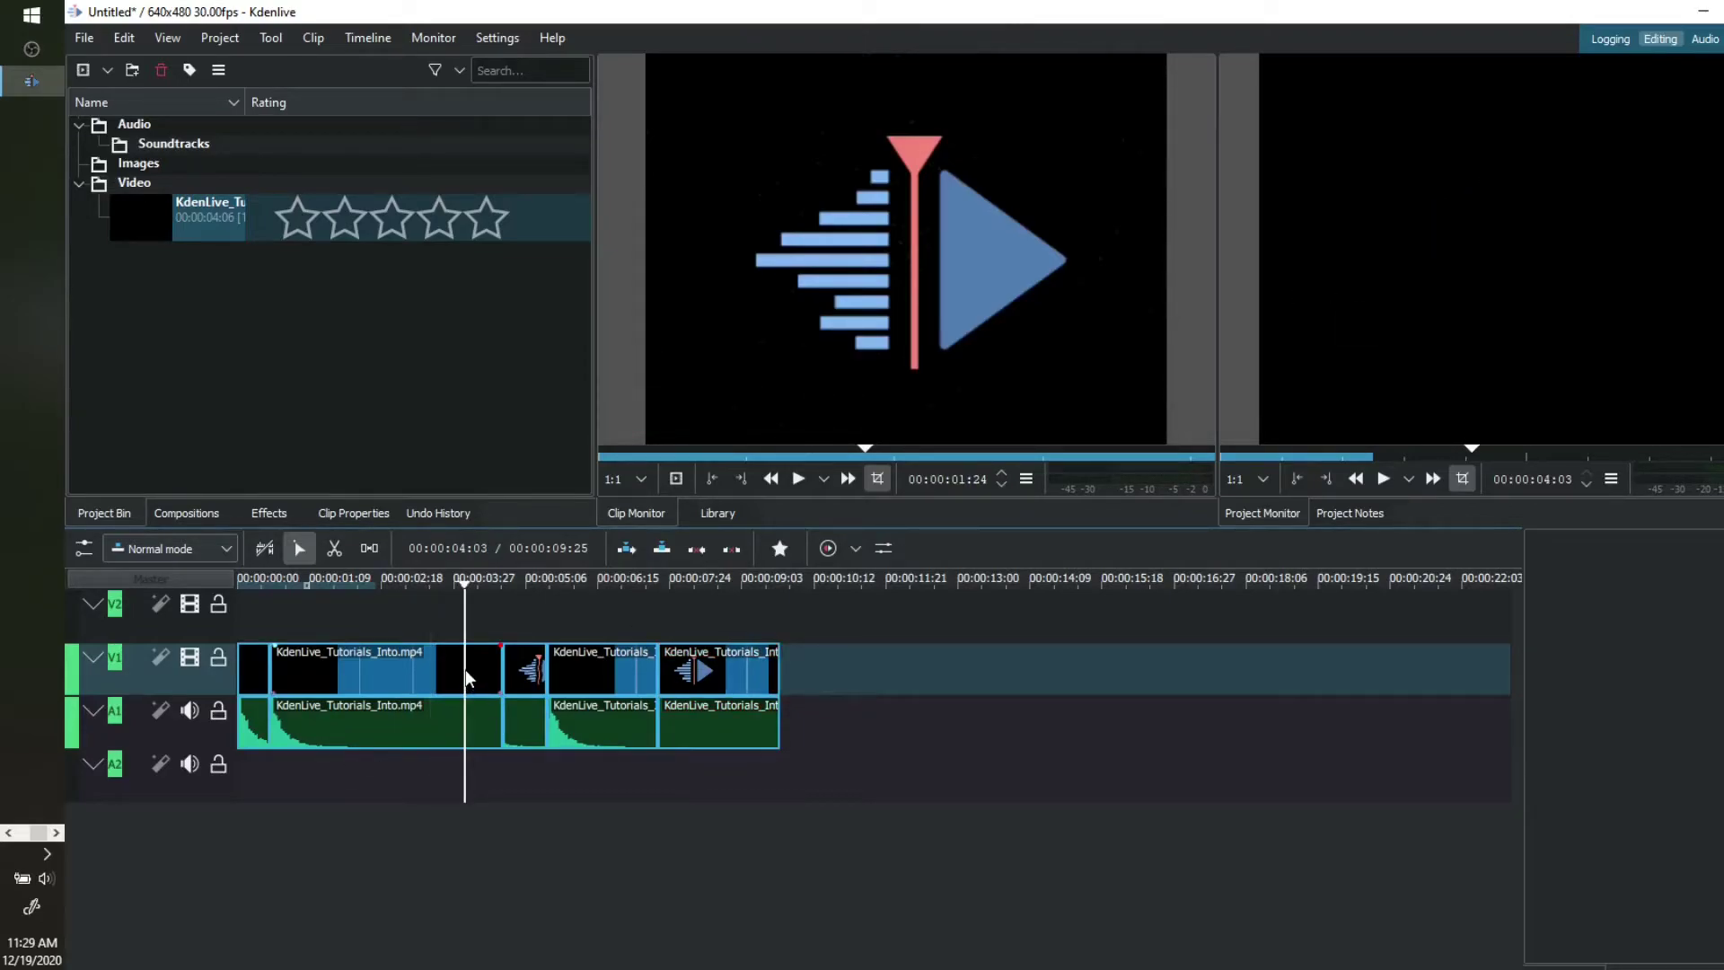
{"action": "right_click", "coordinate": [466, 675]}
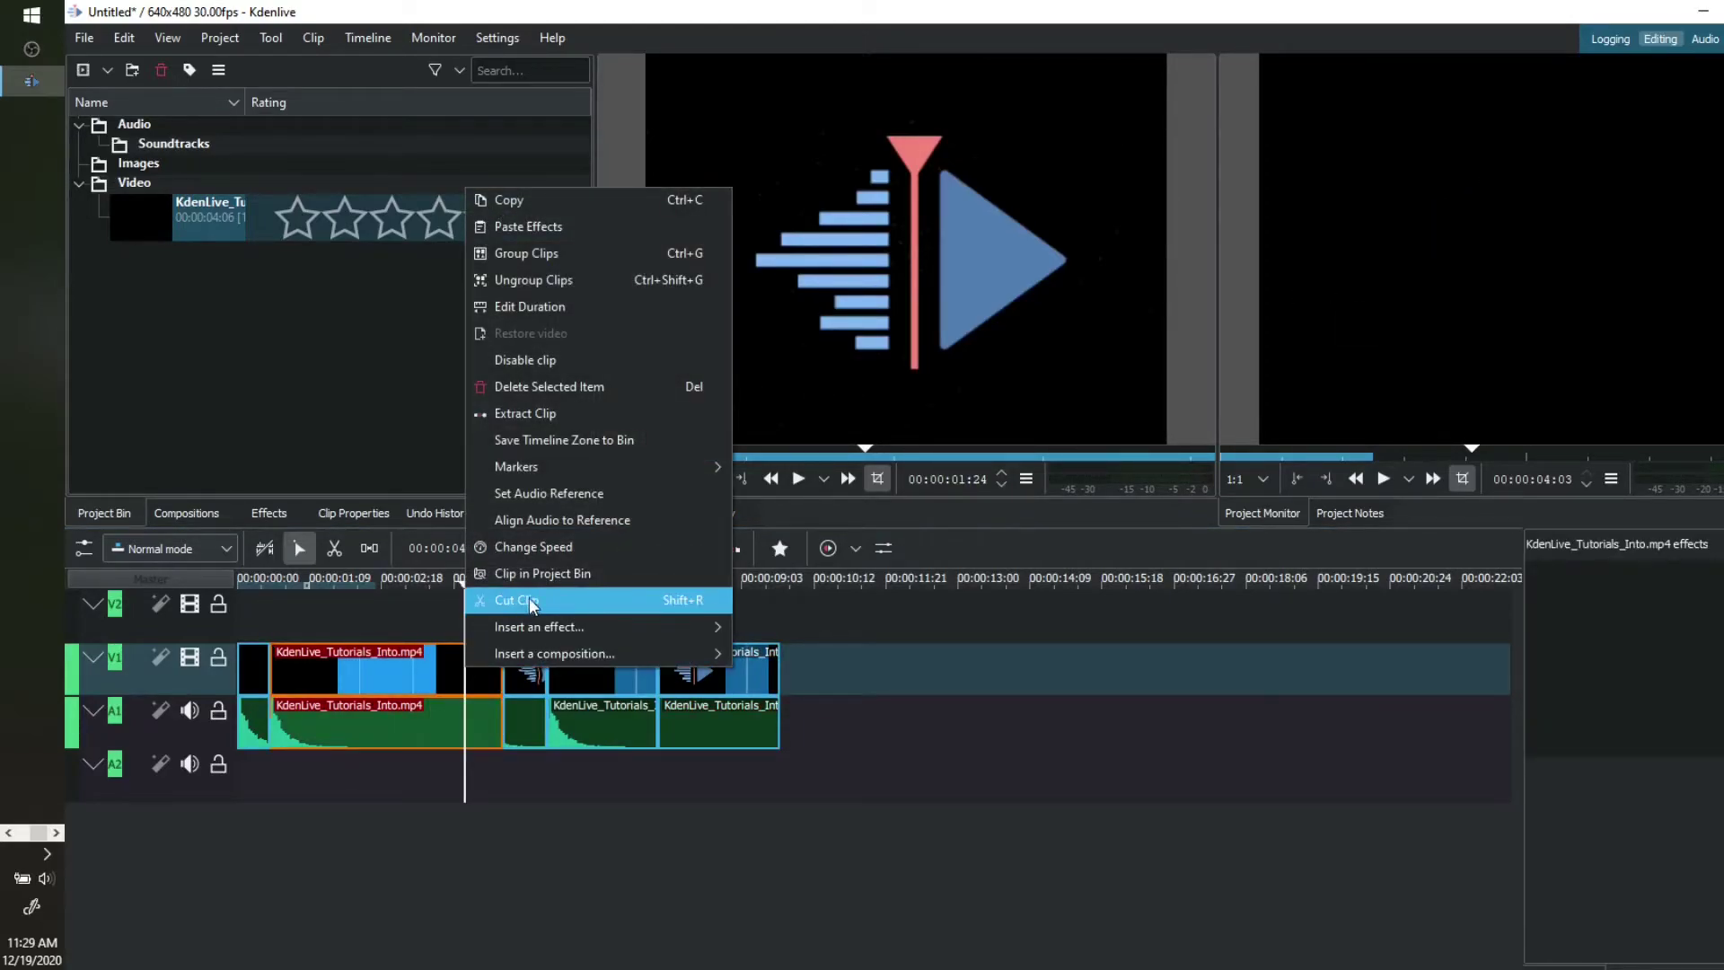
{"action": "left_click", "coordinate": [563, 600]}
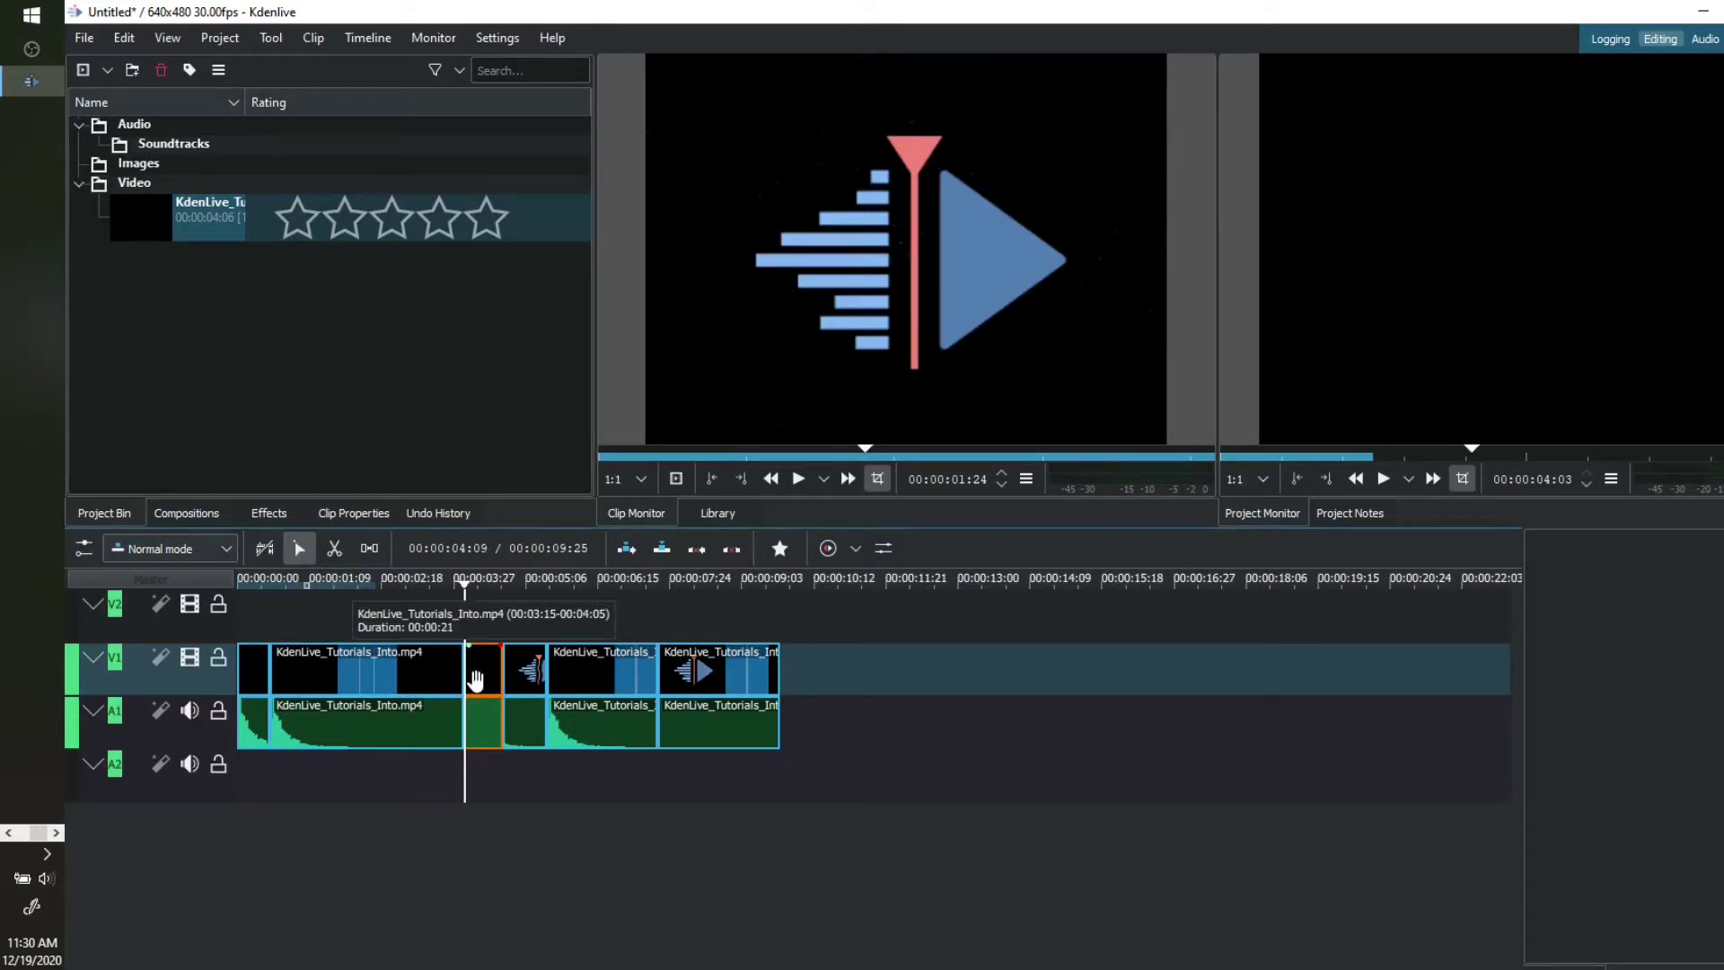
Step: Use the Spacer tool to test shifting the last clip and put it back
{"action": "left_click", "coordinate": [364, 548]}
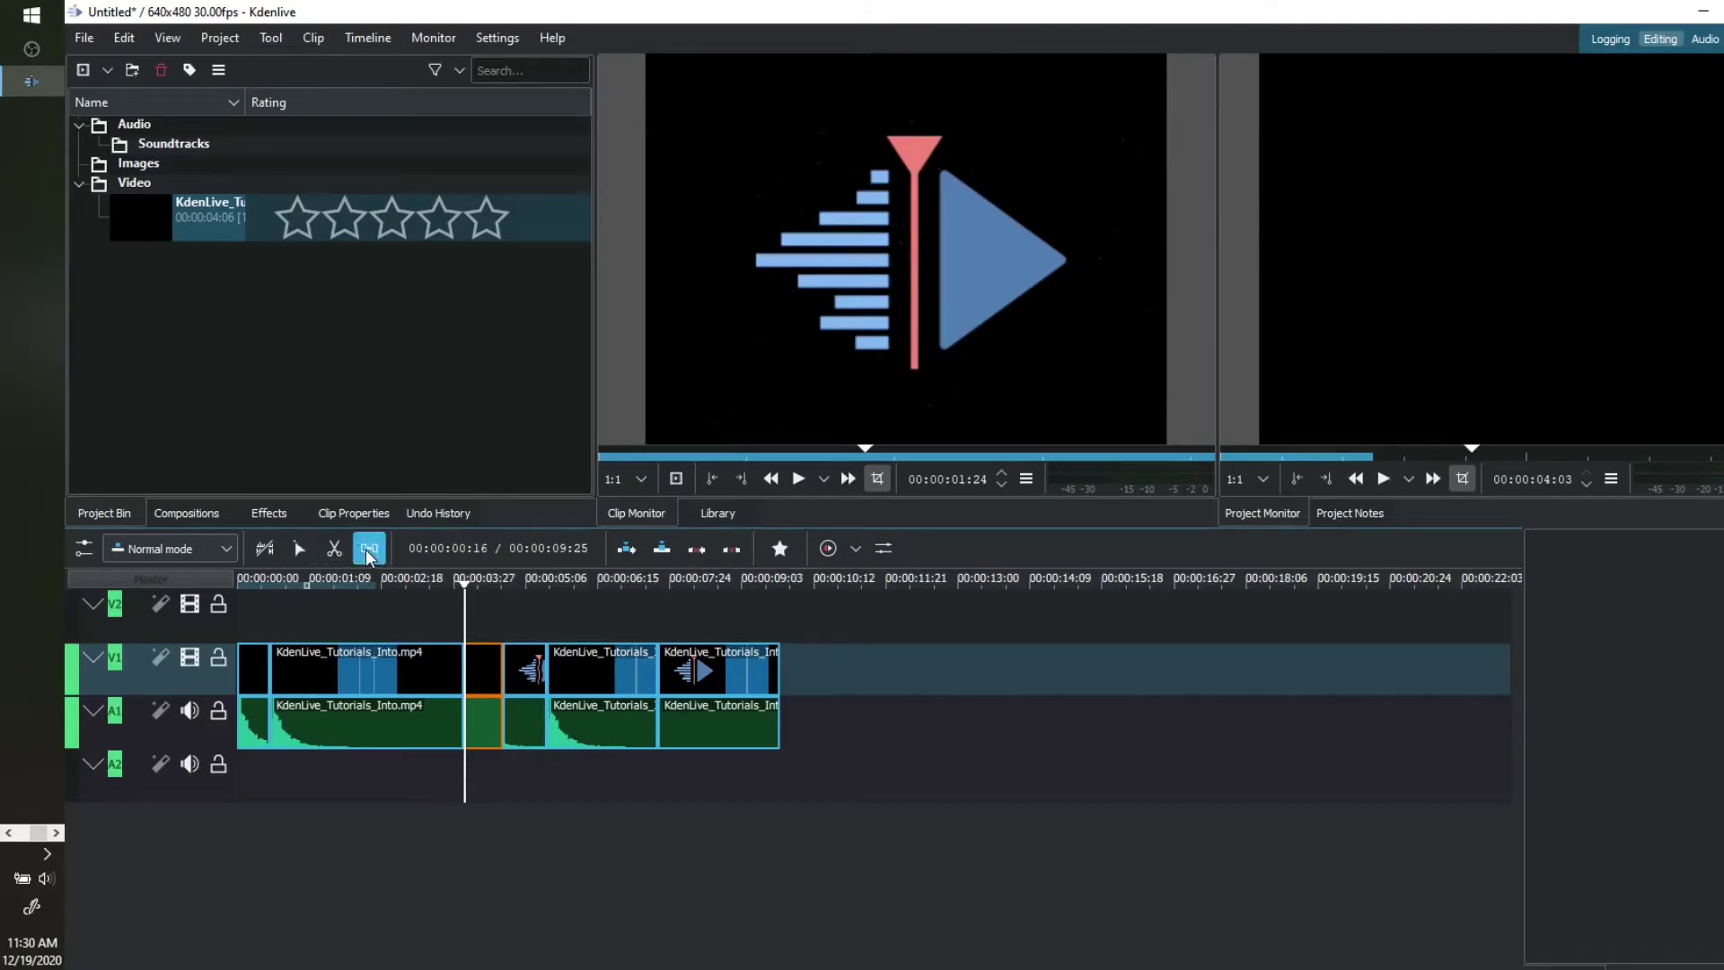
{"action": "left_click", "coordinate": [712, 667]}
{"action": "mouse_move", "coordinate": [712, 667]}
{"action": "left_mouse_down"}
{"action": "mouse_move", "coordinate": [911, 674]}
{"action": "mouse_move", "coordinate": [698, 686]}
{"action": "left_mouse_up"}
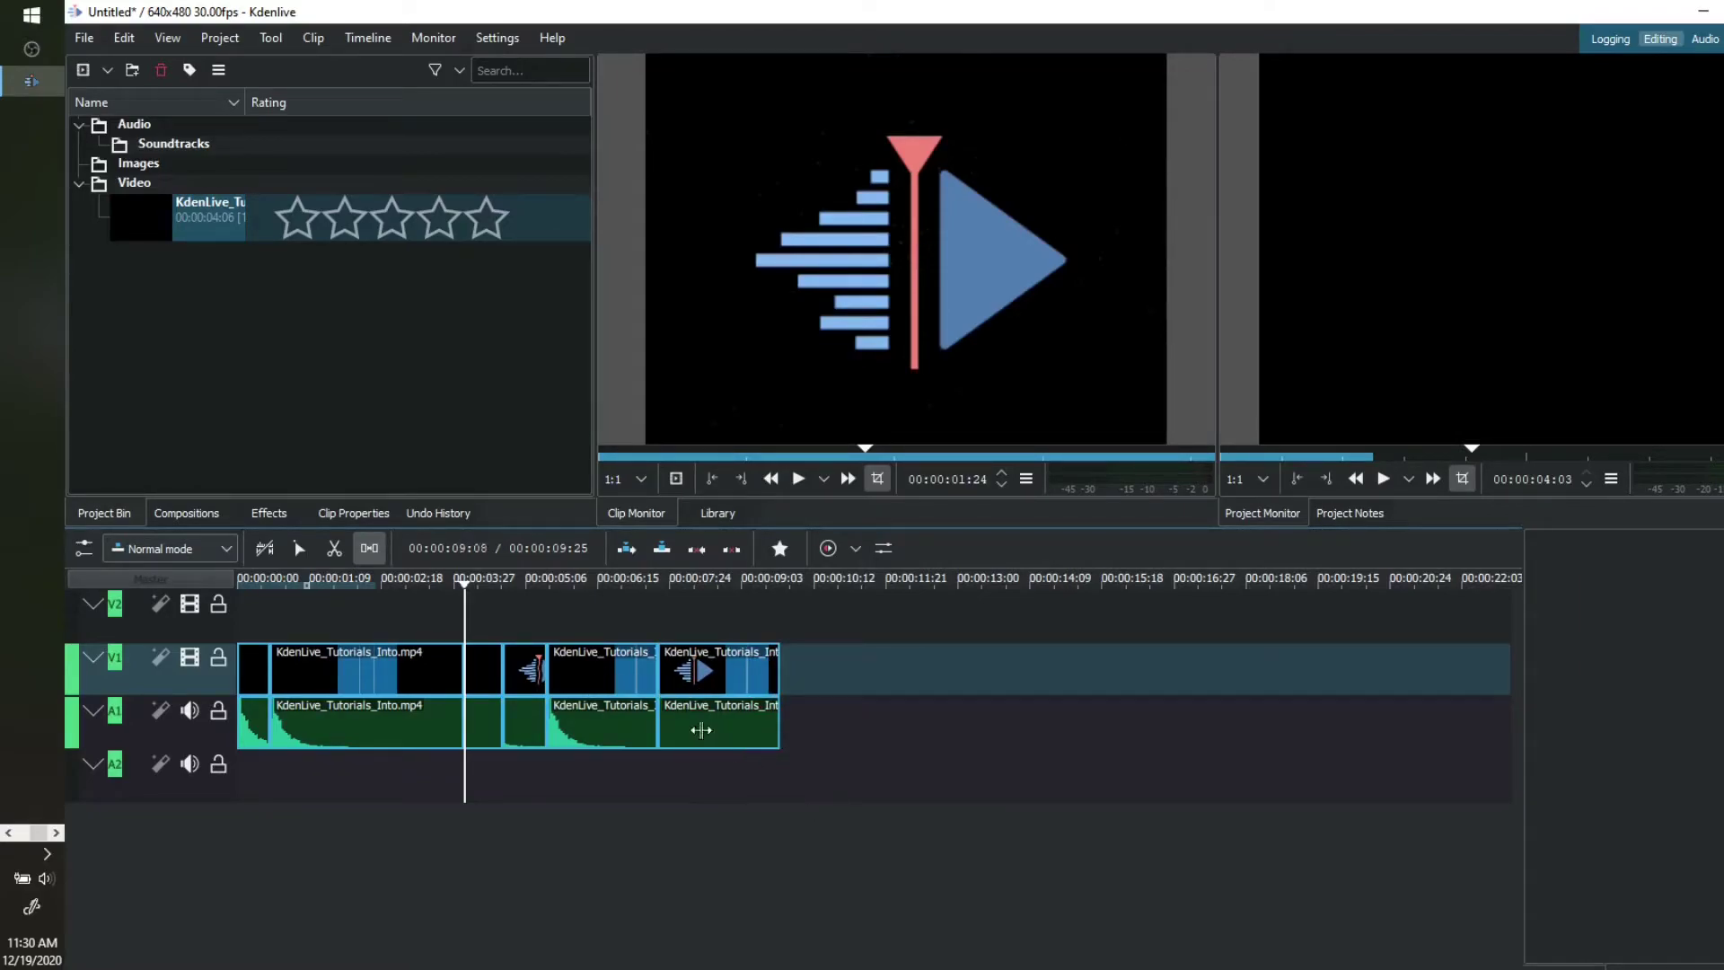
Step: Shift the last two clips and the clips after the first small piece right, leaving gaps, then return to Selection
{"action": "left_click", "coordinate": [619, 664]}
{"action": "left_click_drag", "start_coordinate": [618, 665], "coordinate": [669, 666]}
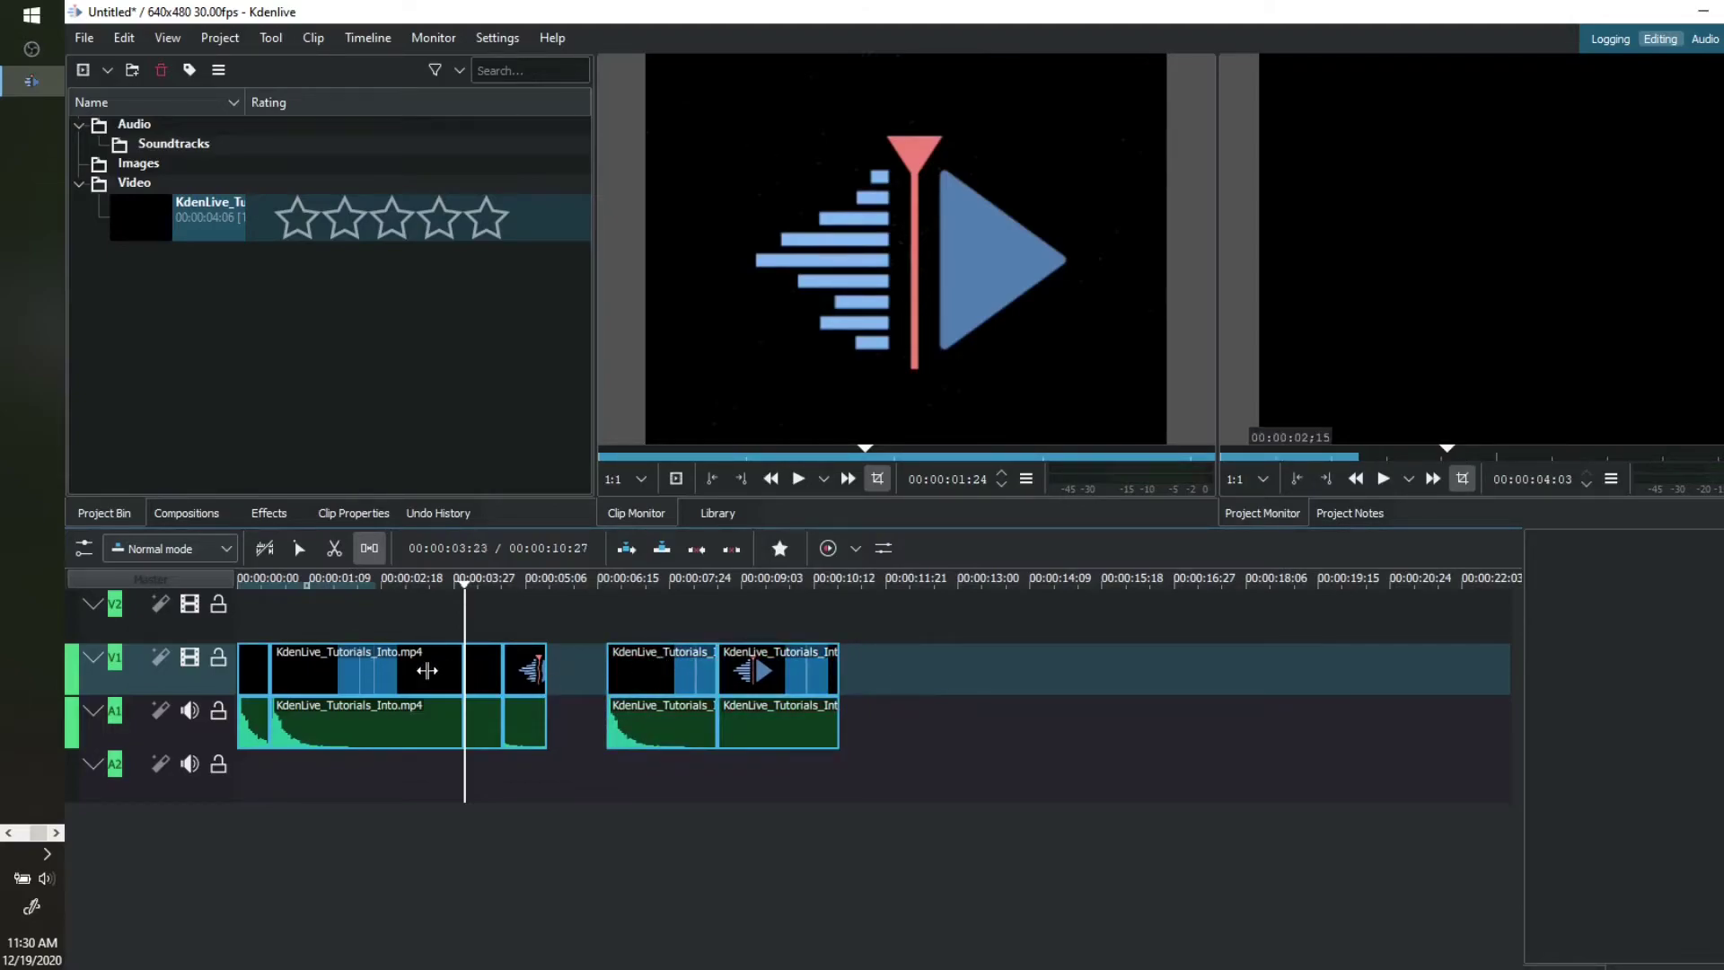
{"action": "left_click_drag", "start_coordinate": [338, 674], "coordinate": [433, 679]}
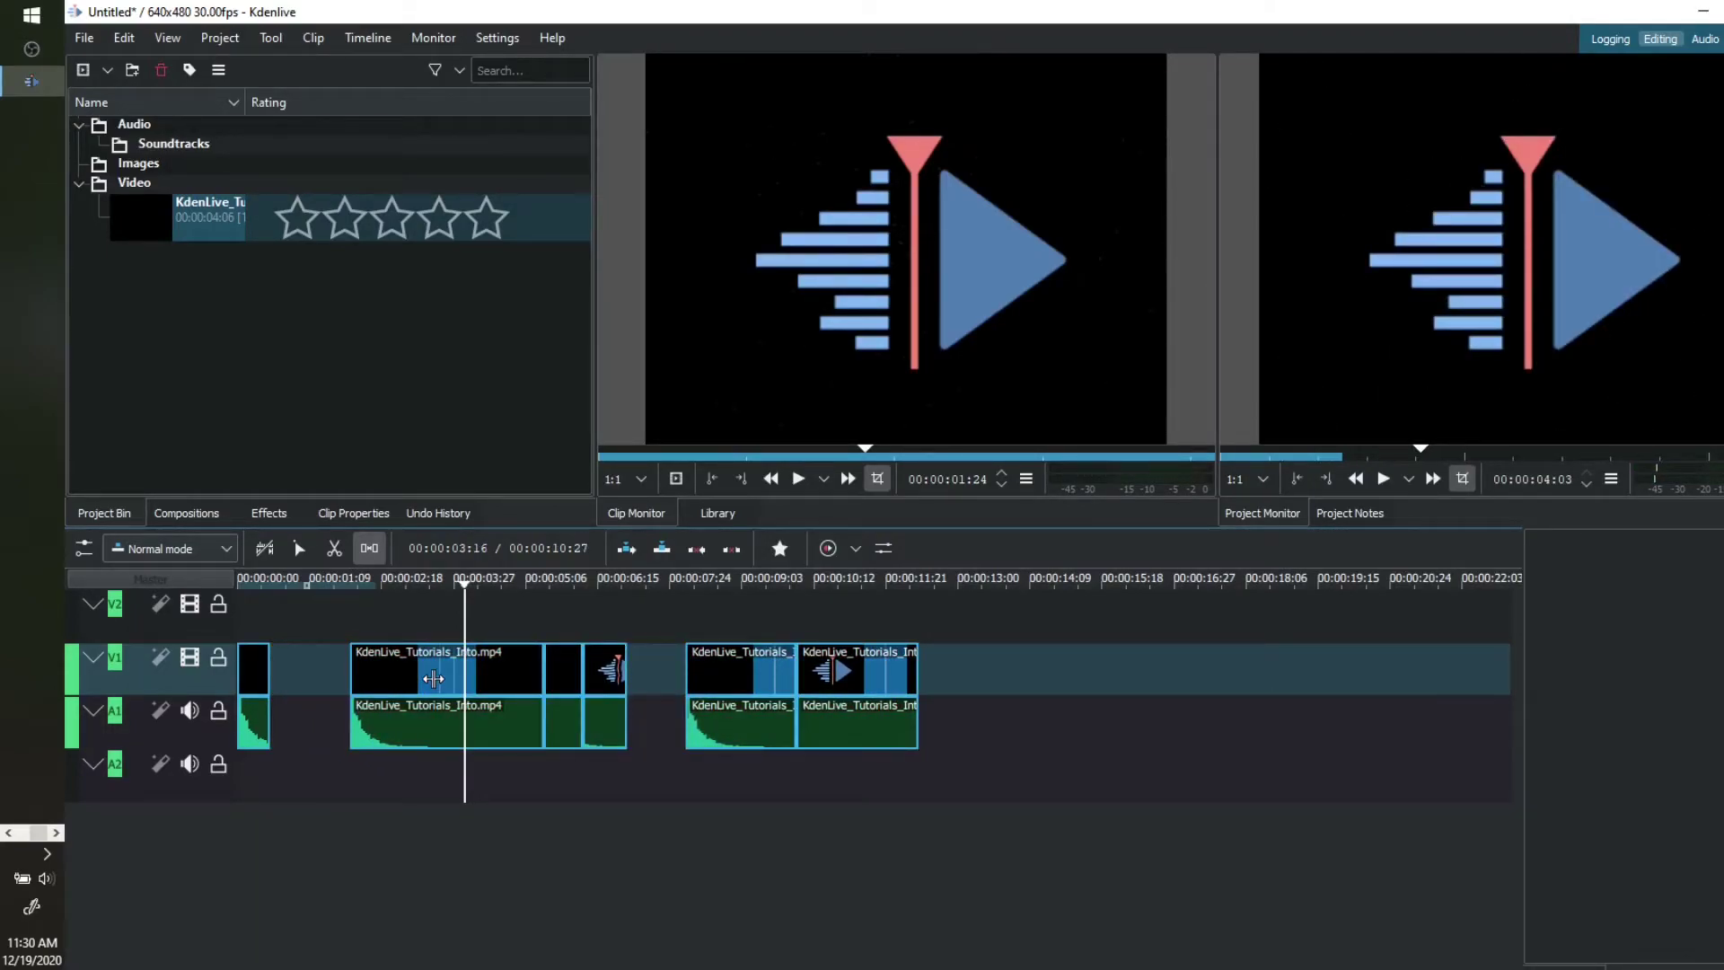
{"action": "left_click", "coordinate": [299, 547]}
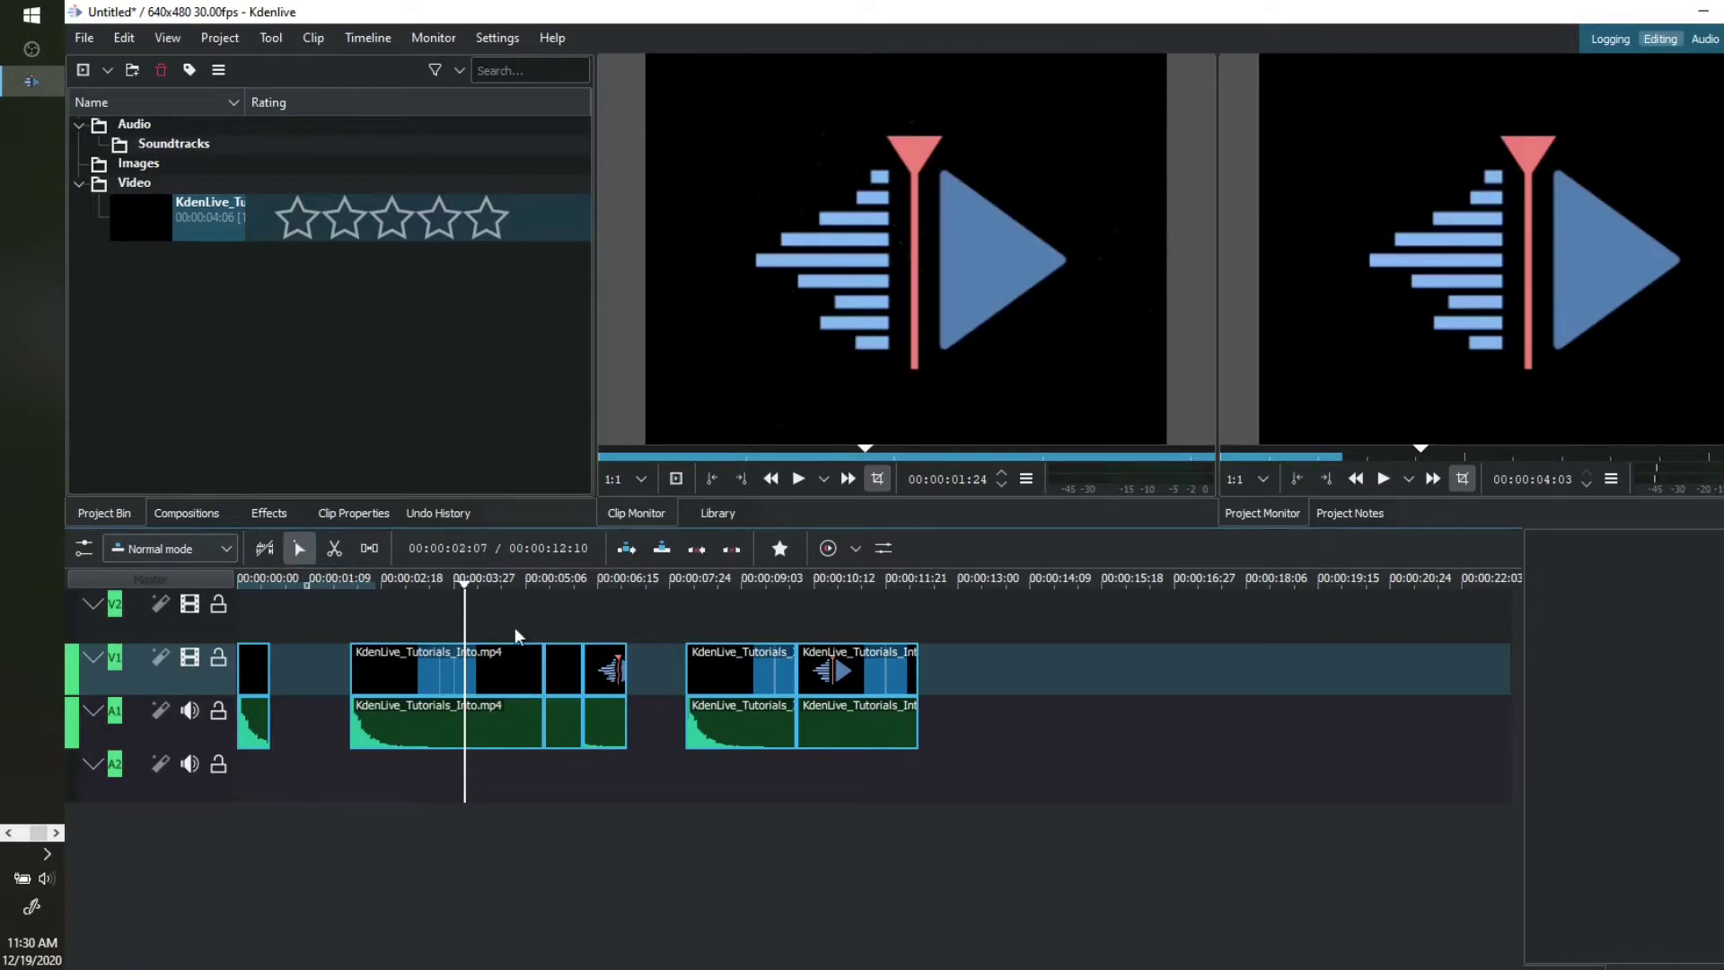
{"action": "mouse_move", "coordinate": [613, 669]}
{"action": "left_mouse_down"}
{"action": "mouse_move", "coordinate": [653, 669]}
{"action": "mouse_move", "coordinate": [608, 668]}
{"action": "left_mouse_up"}
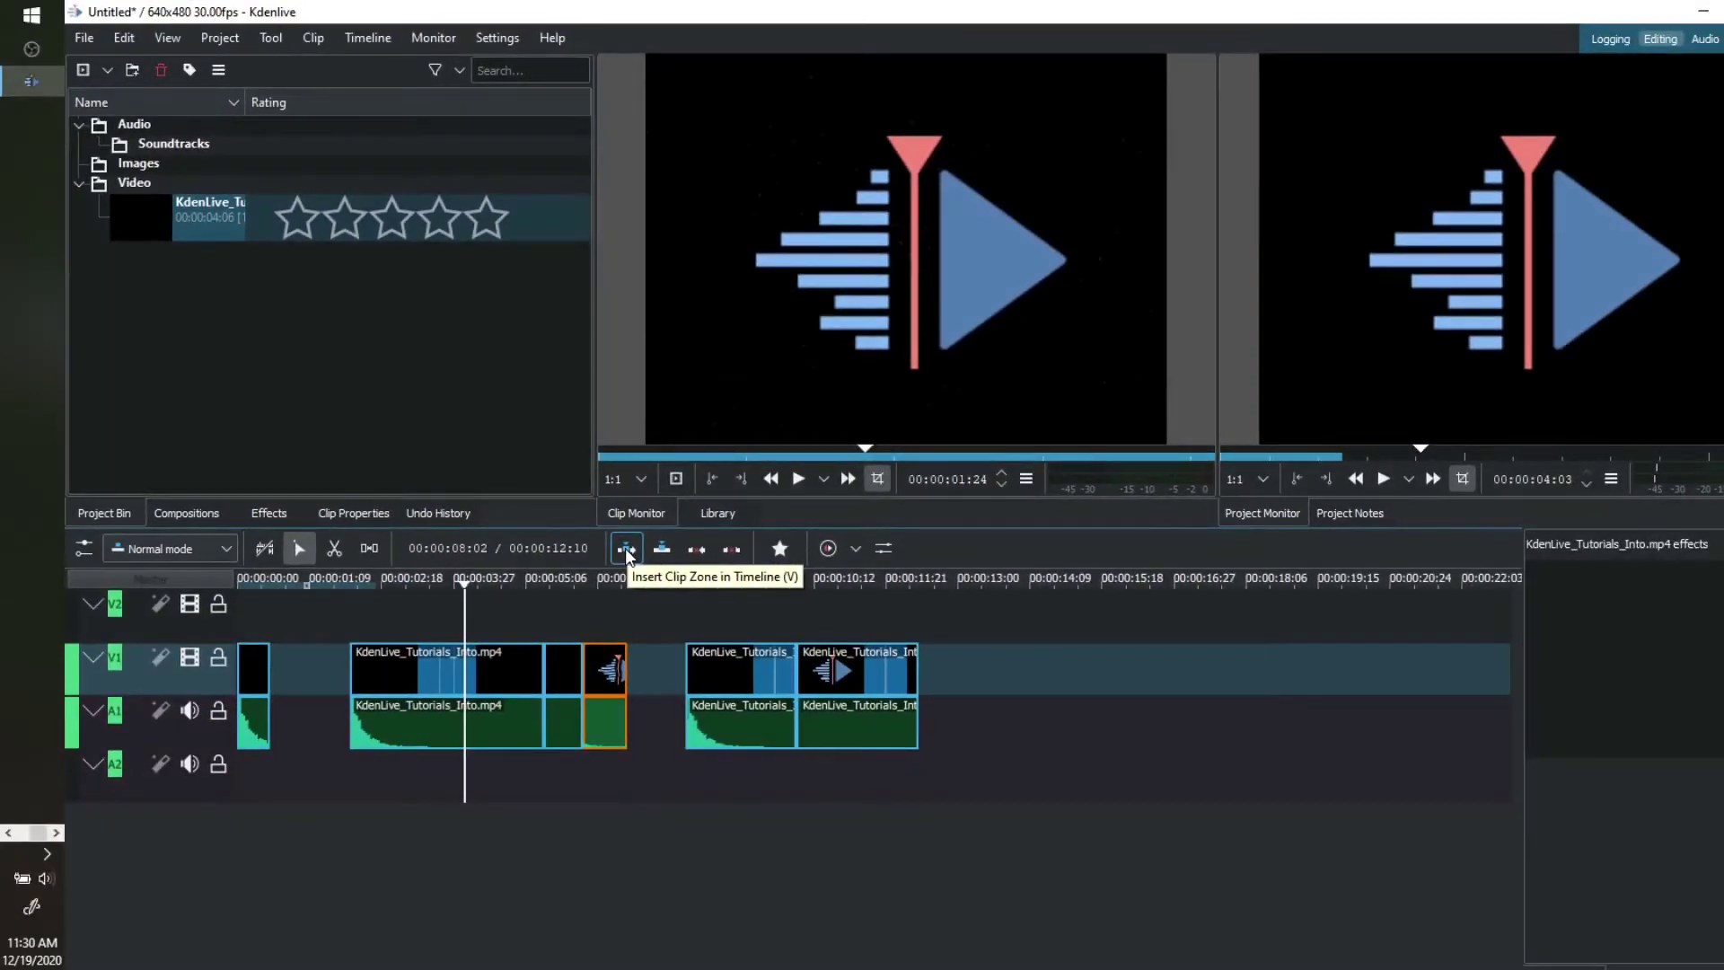
Step: Insert the intro clip's zone at about 00:00:00:29, then overwrite it at about 00:00:02:23
{"action": "left_click", "coordinate": [149, 226]}
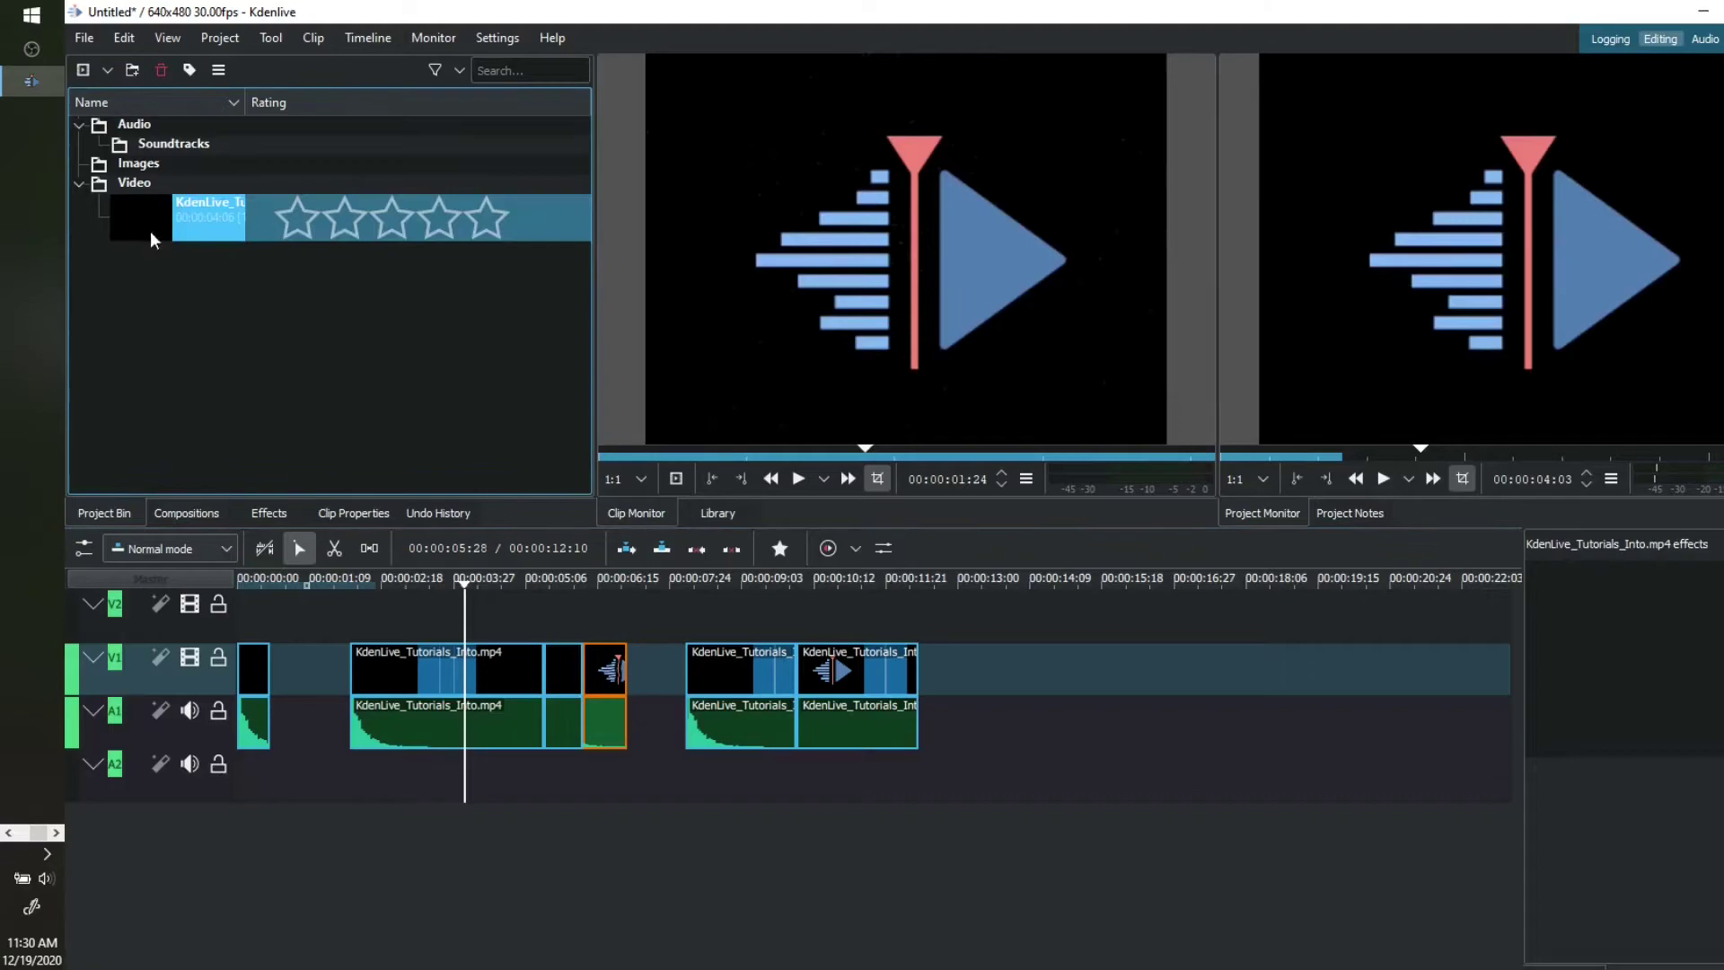
{"action": "left_click", "coordinate": [292, 584]}
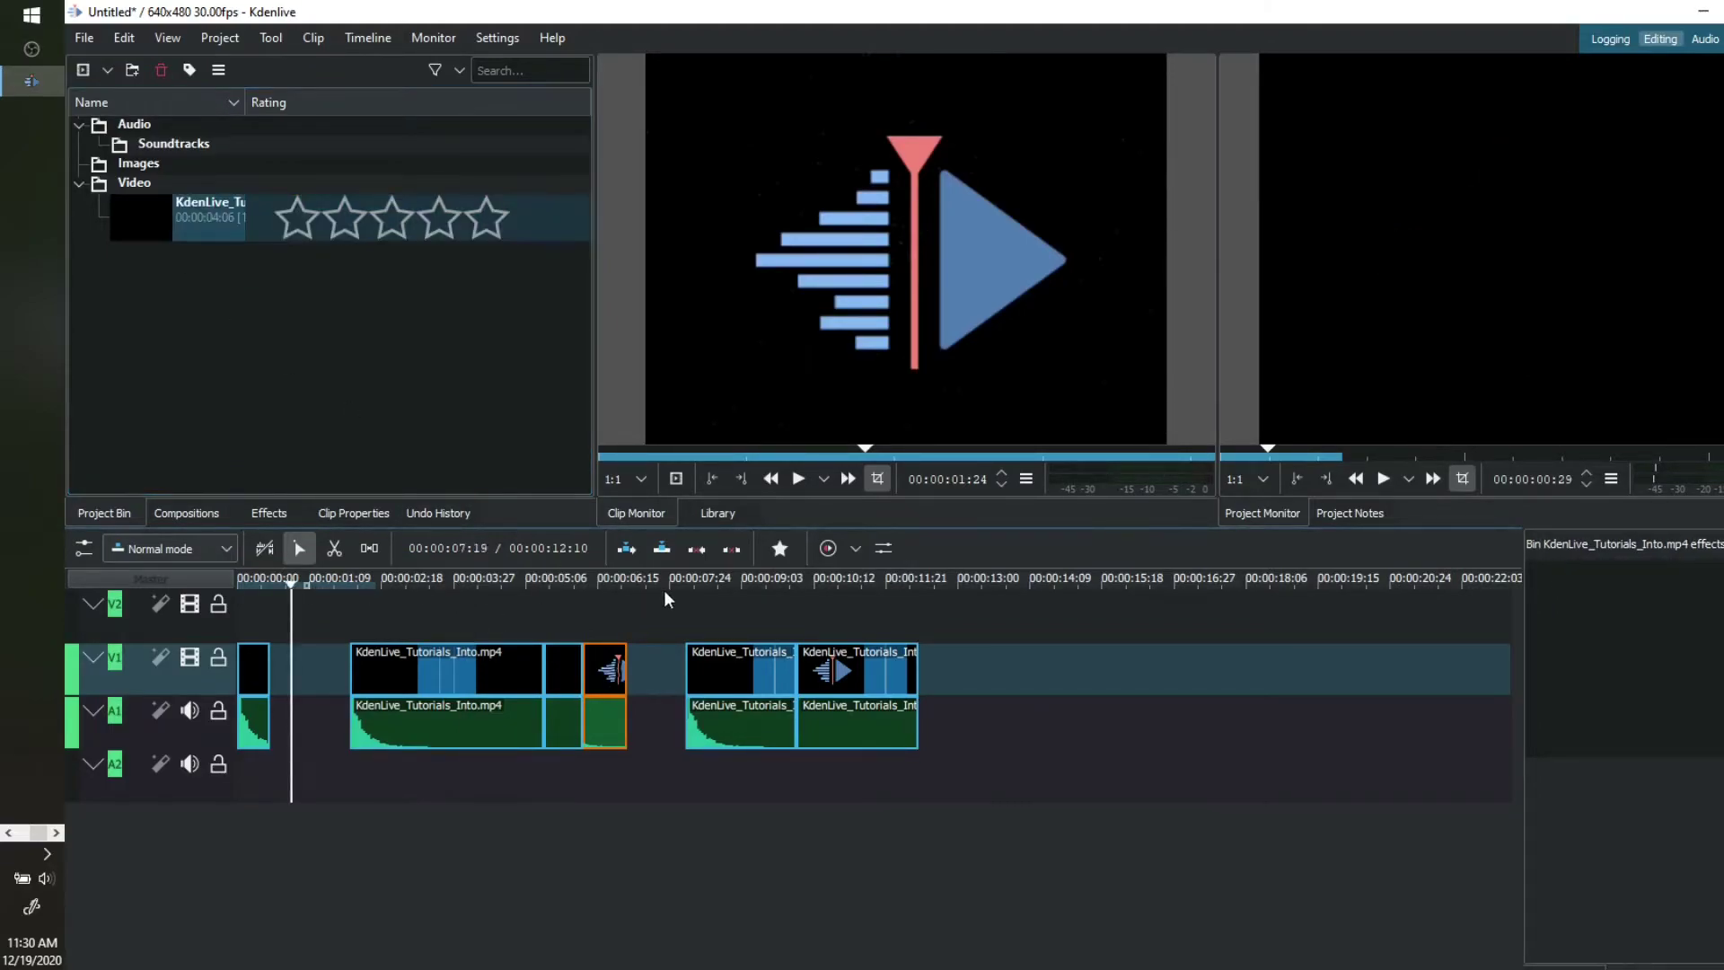
{"action": "left_click", "coordinate": [627, 548]}
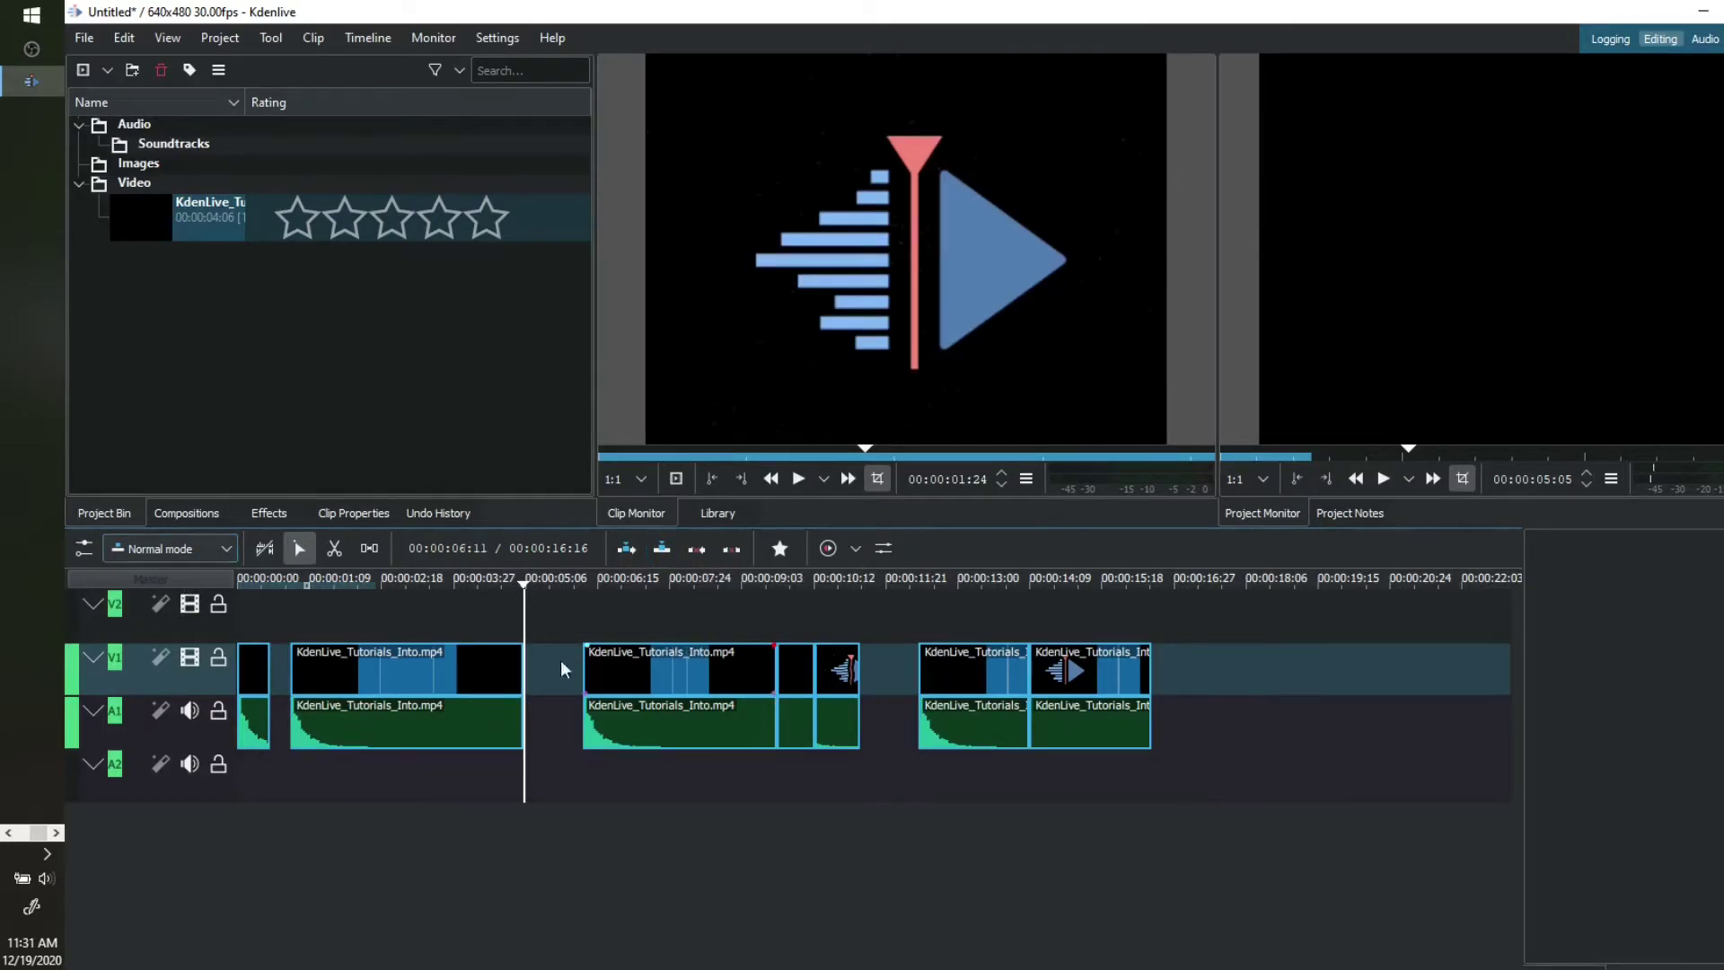
{"action": "left_click", "coordinate": [391, 580]}
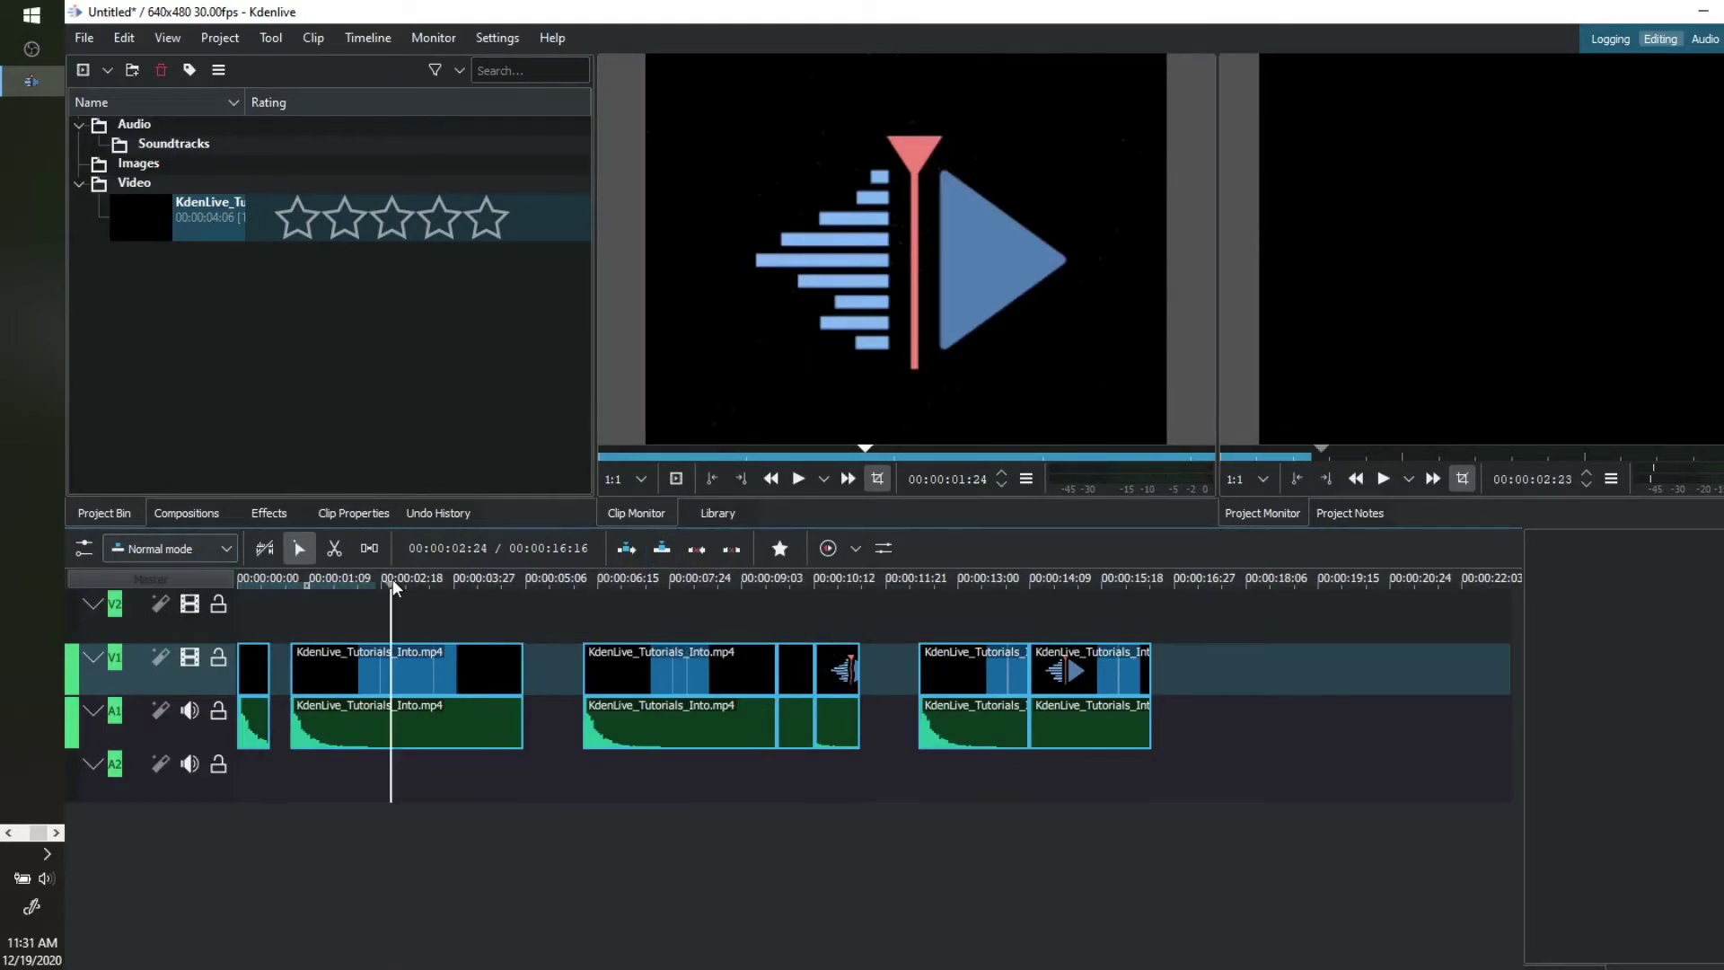
{"action": "left_click", "coordinate": [658, 550]}
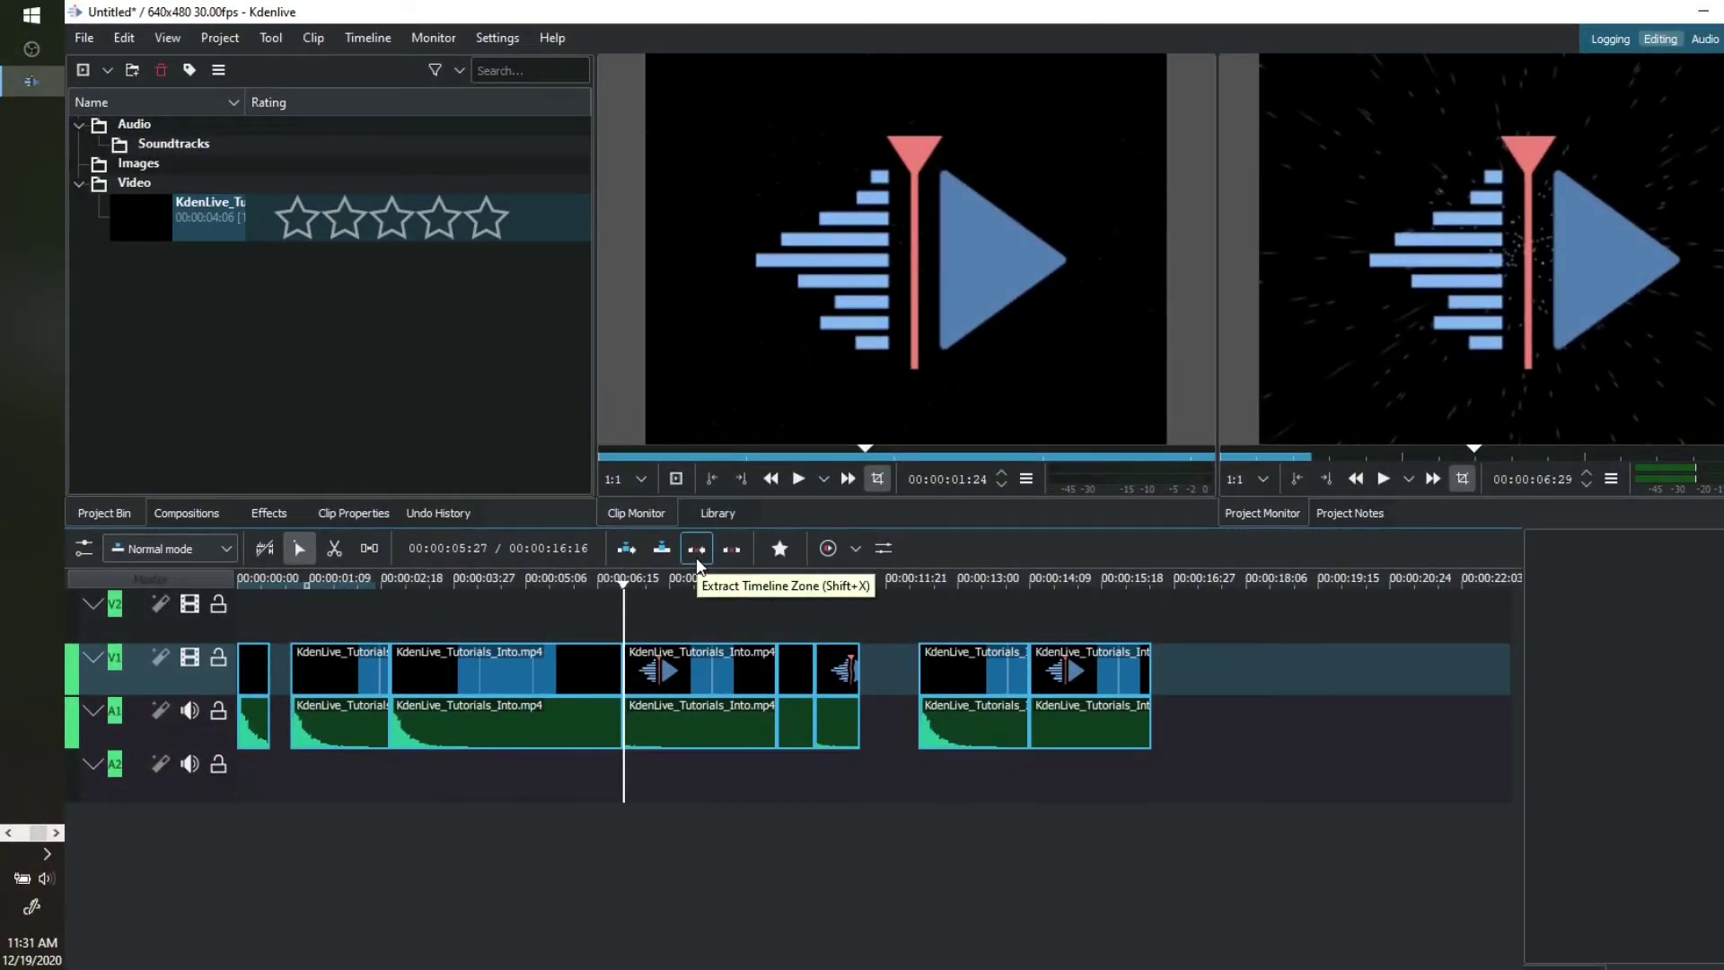
Step: Stretch a timeline zone to end near 00:00:16:15, then remove it and close the gap
{"action": "left_click", "coordinate": [335, 581]}
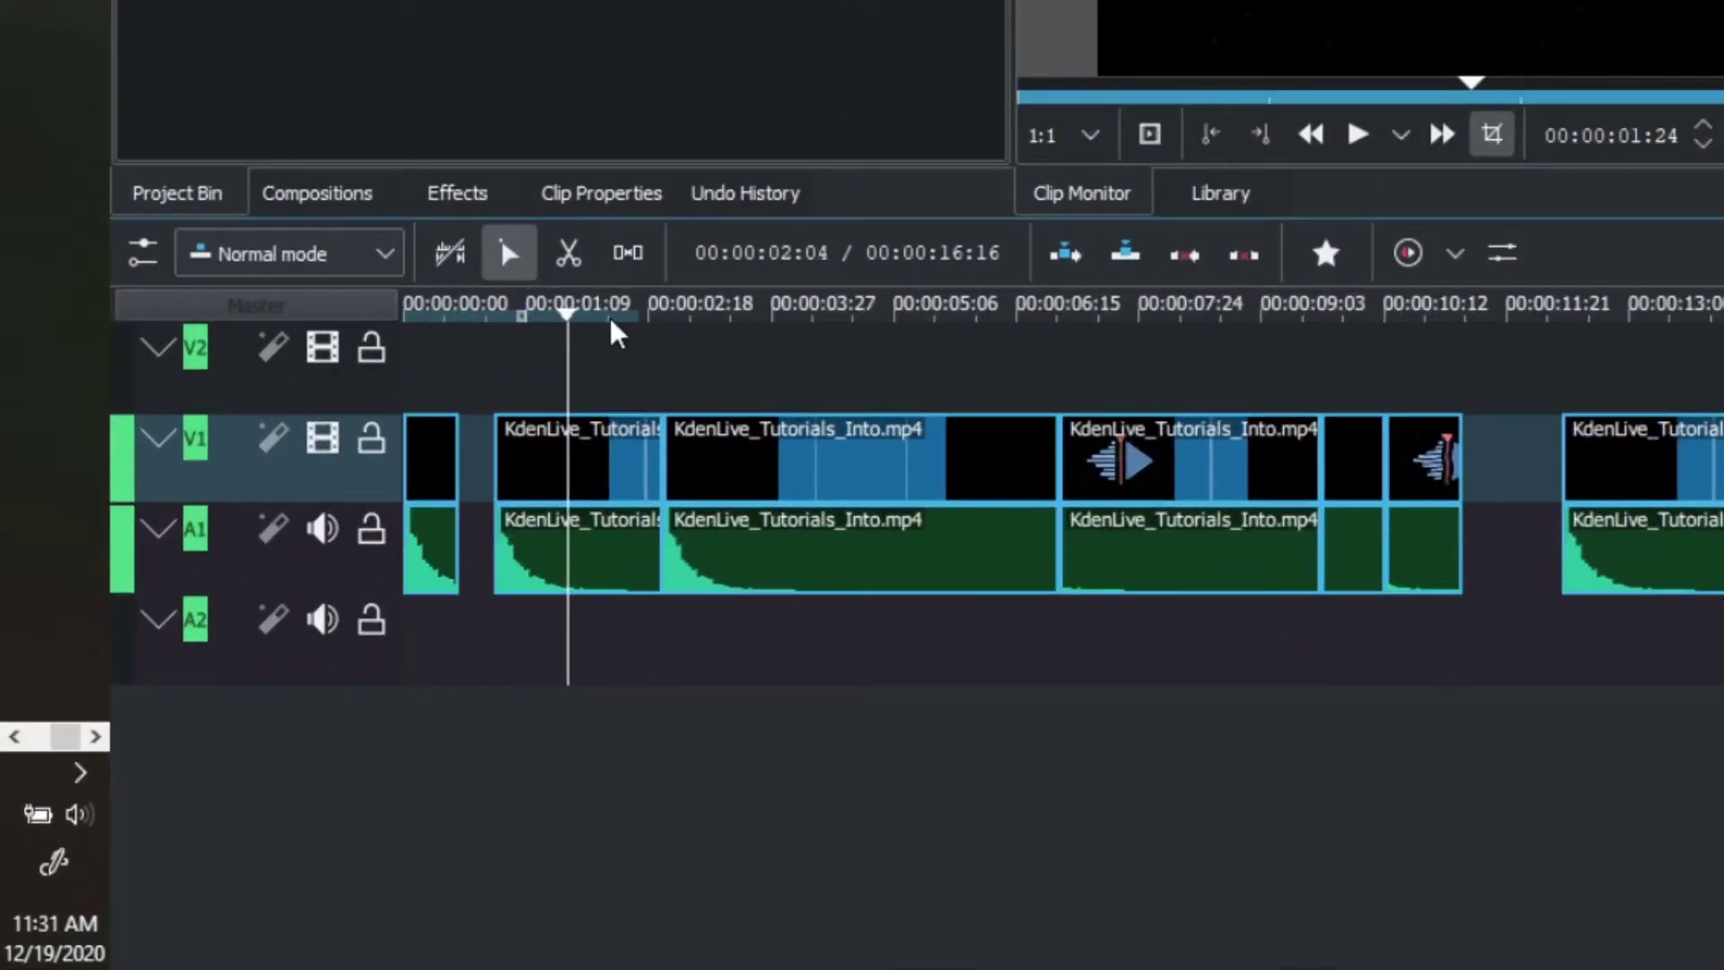
{"action": "left_click_drag", "start_coordinate": [635, 314], "coordinate": [1723, 373]}
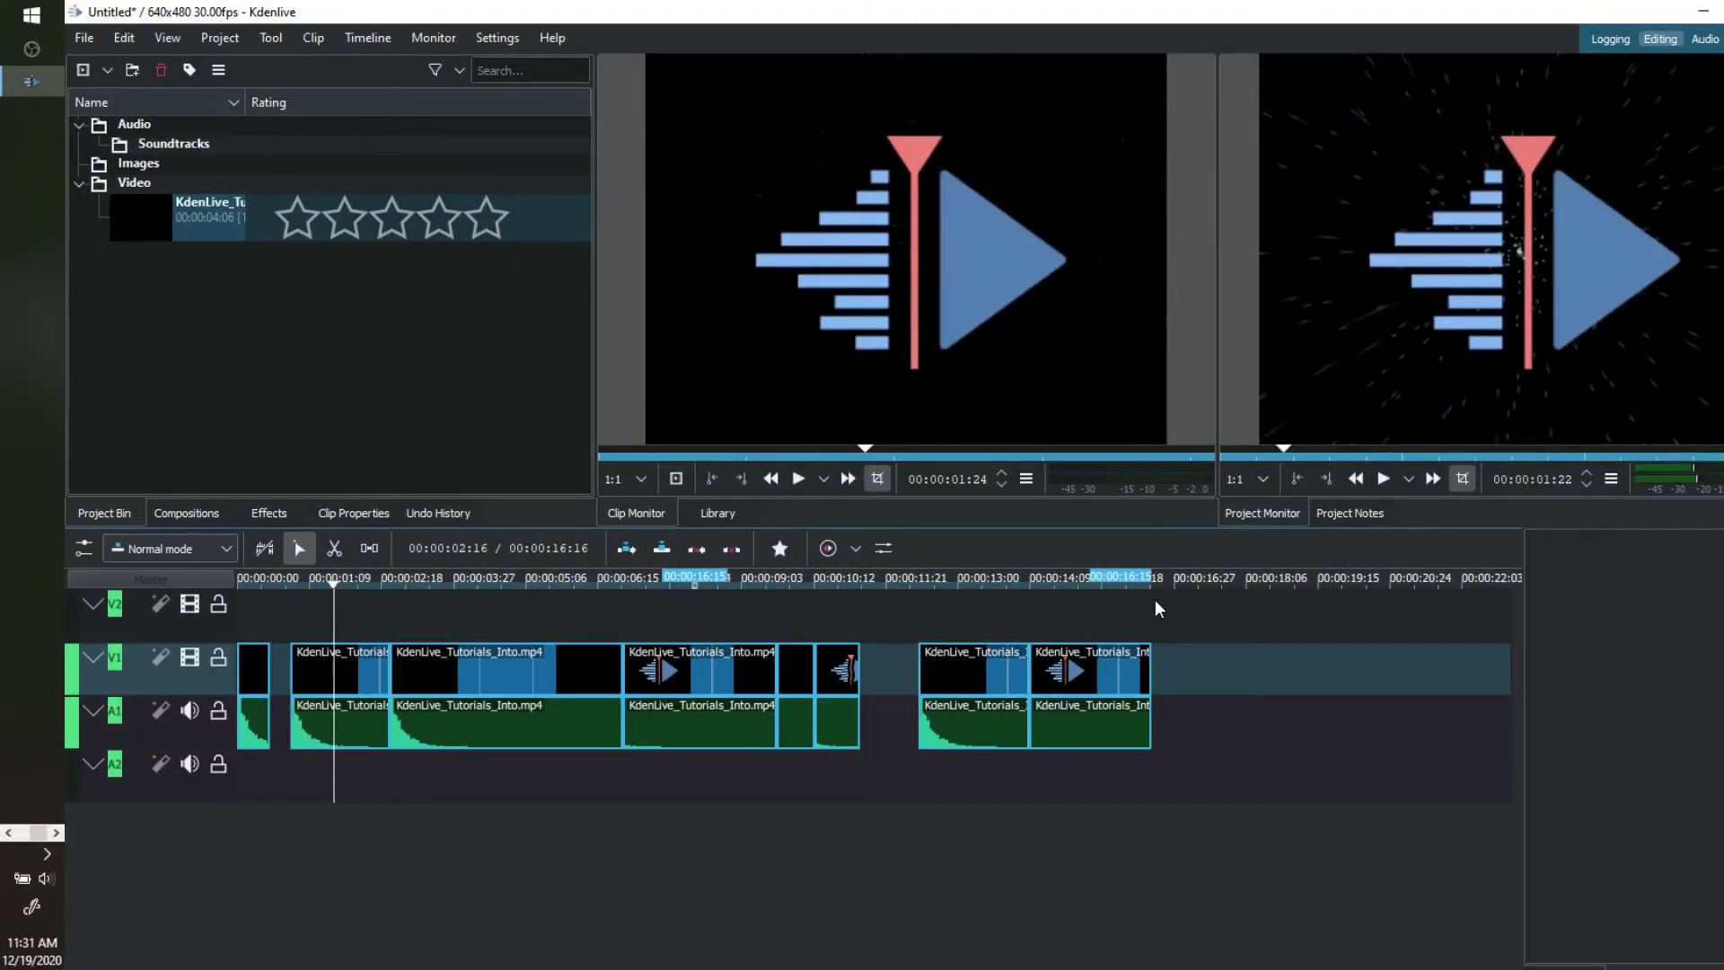
{"action": "left_click_drag", "start_coordinate": [1155, 600], "coordinate": [1155, 599]}
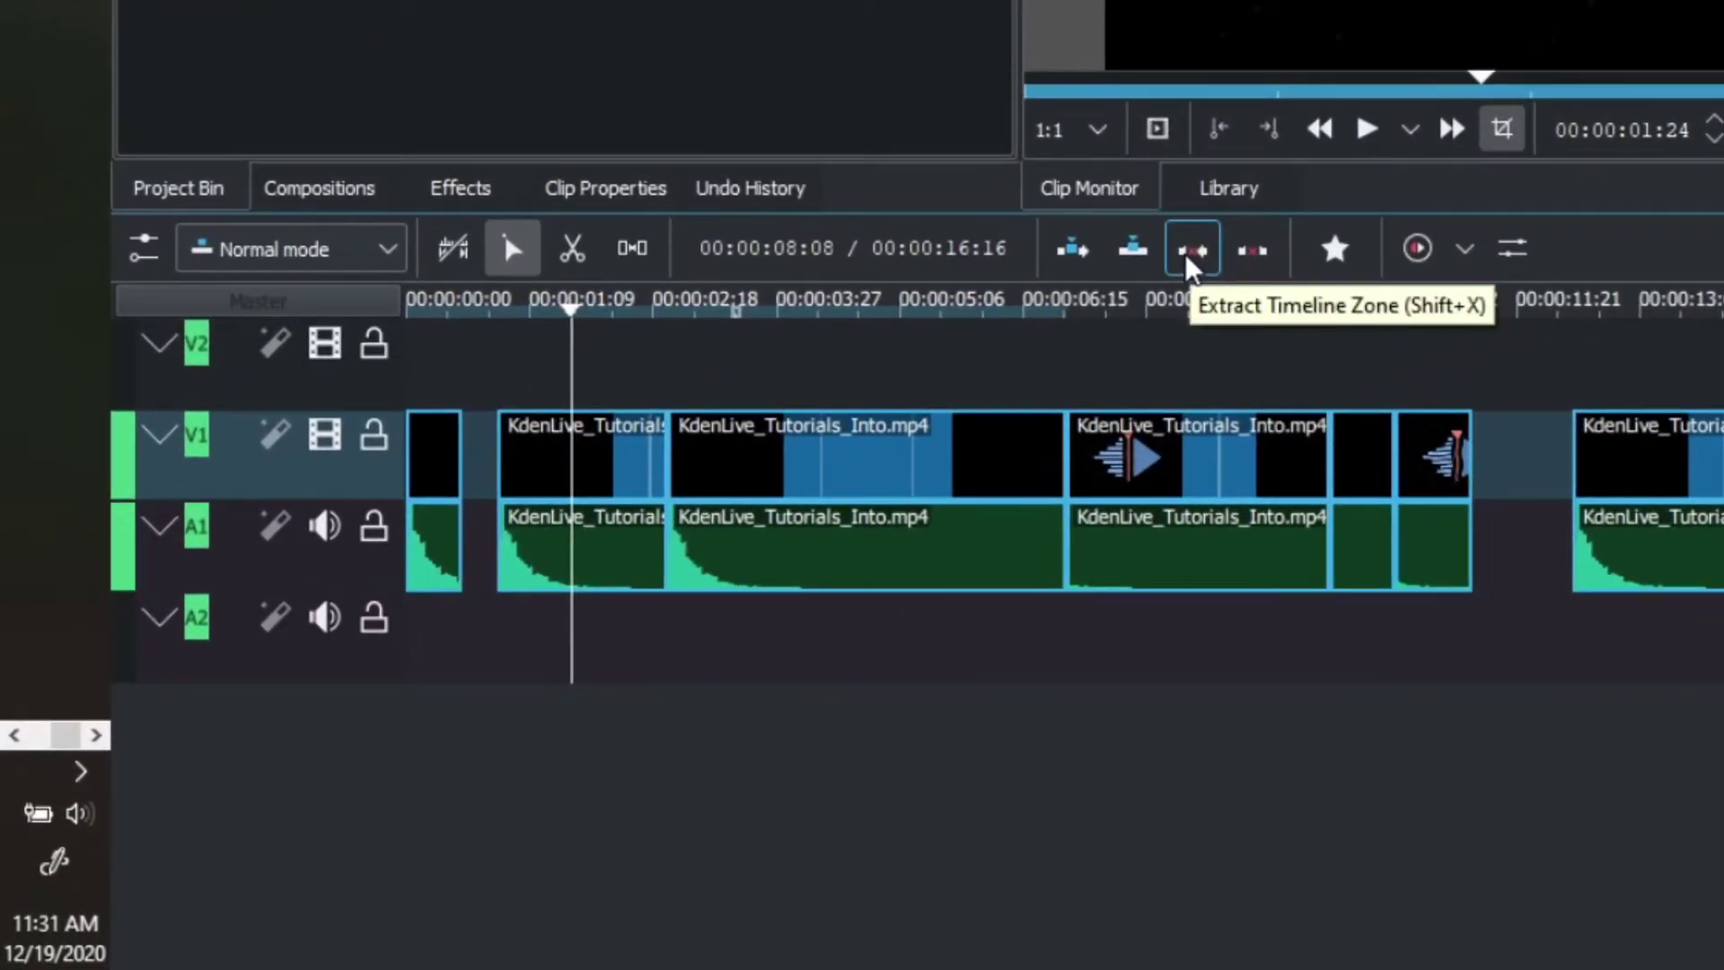
{"action": "left_click", "coordinate": [1117, 296]}
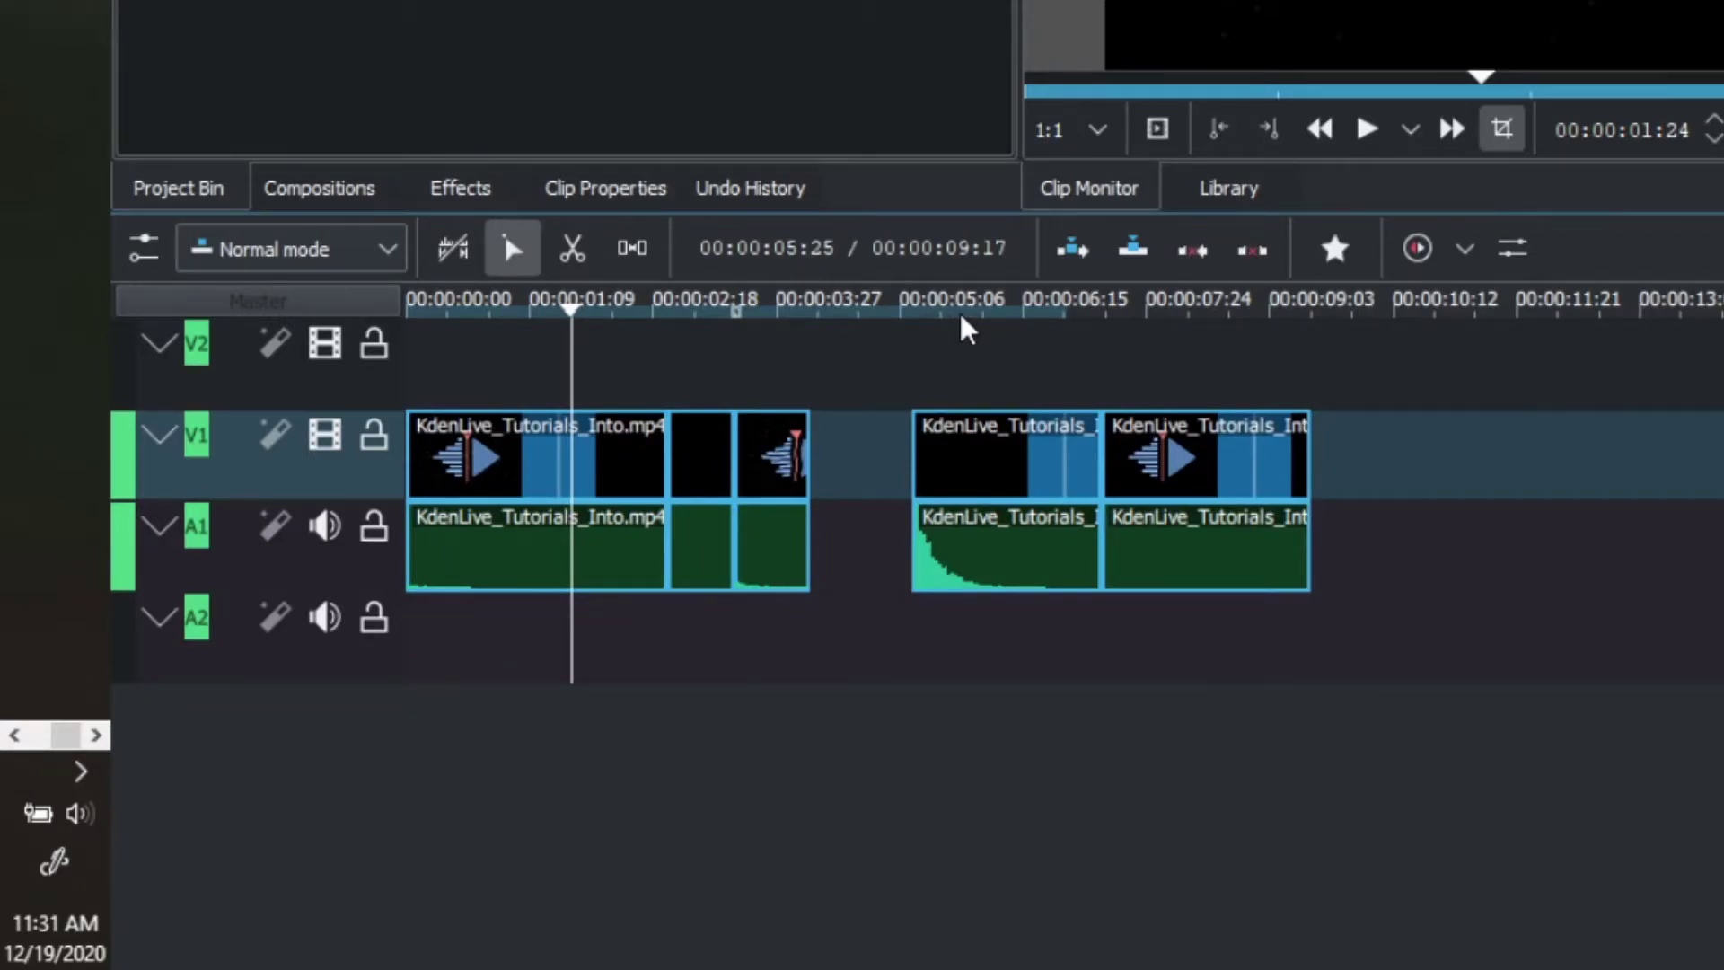
Step: Select the right-hand clip pair plus one more clip and mark a zone on the ruler
{"action": "left_click", "coordinate": [973, 473]}
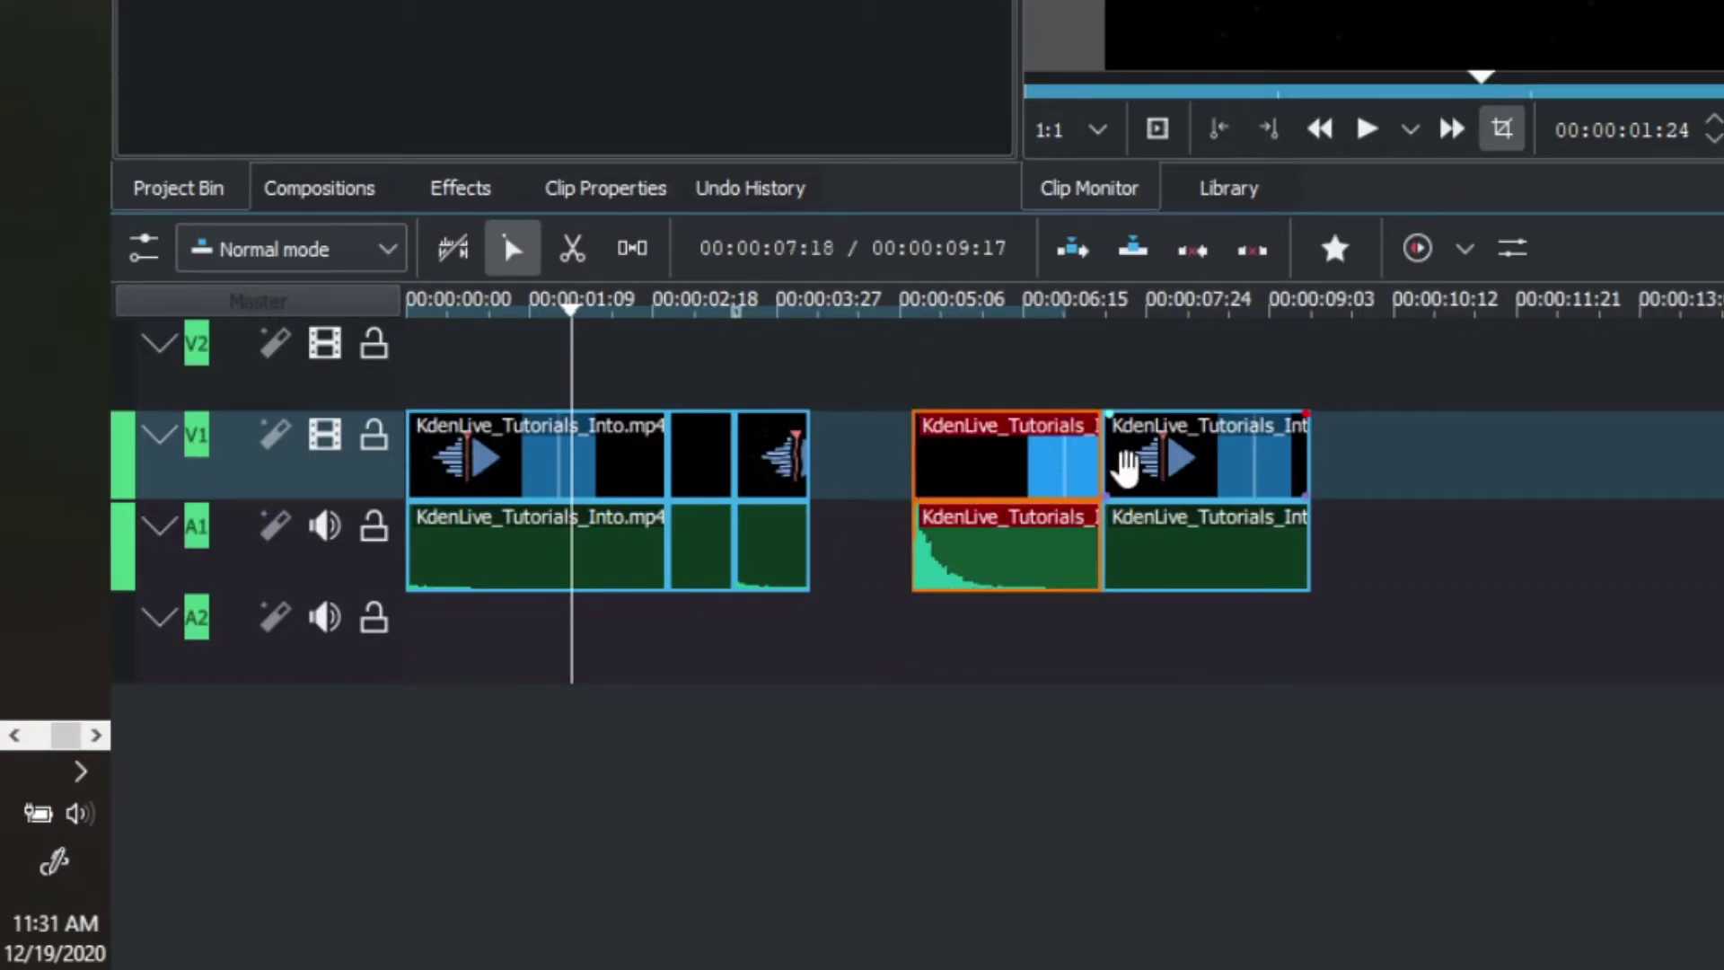
{"action": "left_click", "coordinate": [1113, 476], "text": "shift"}
{"action": "left_click", "coordinate": [772, 467], "text": "shift"}
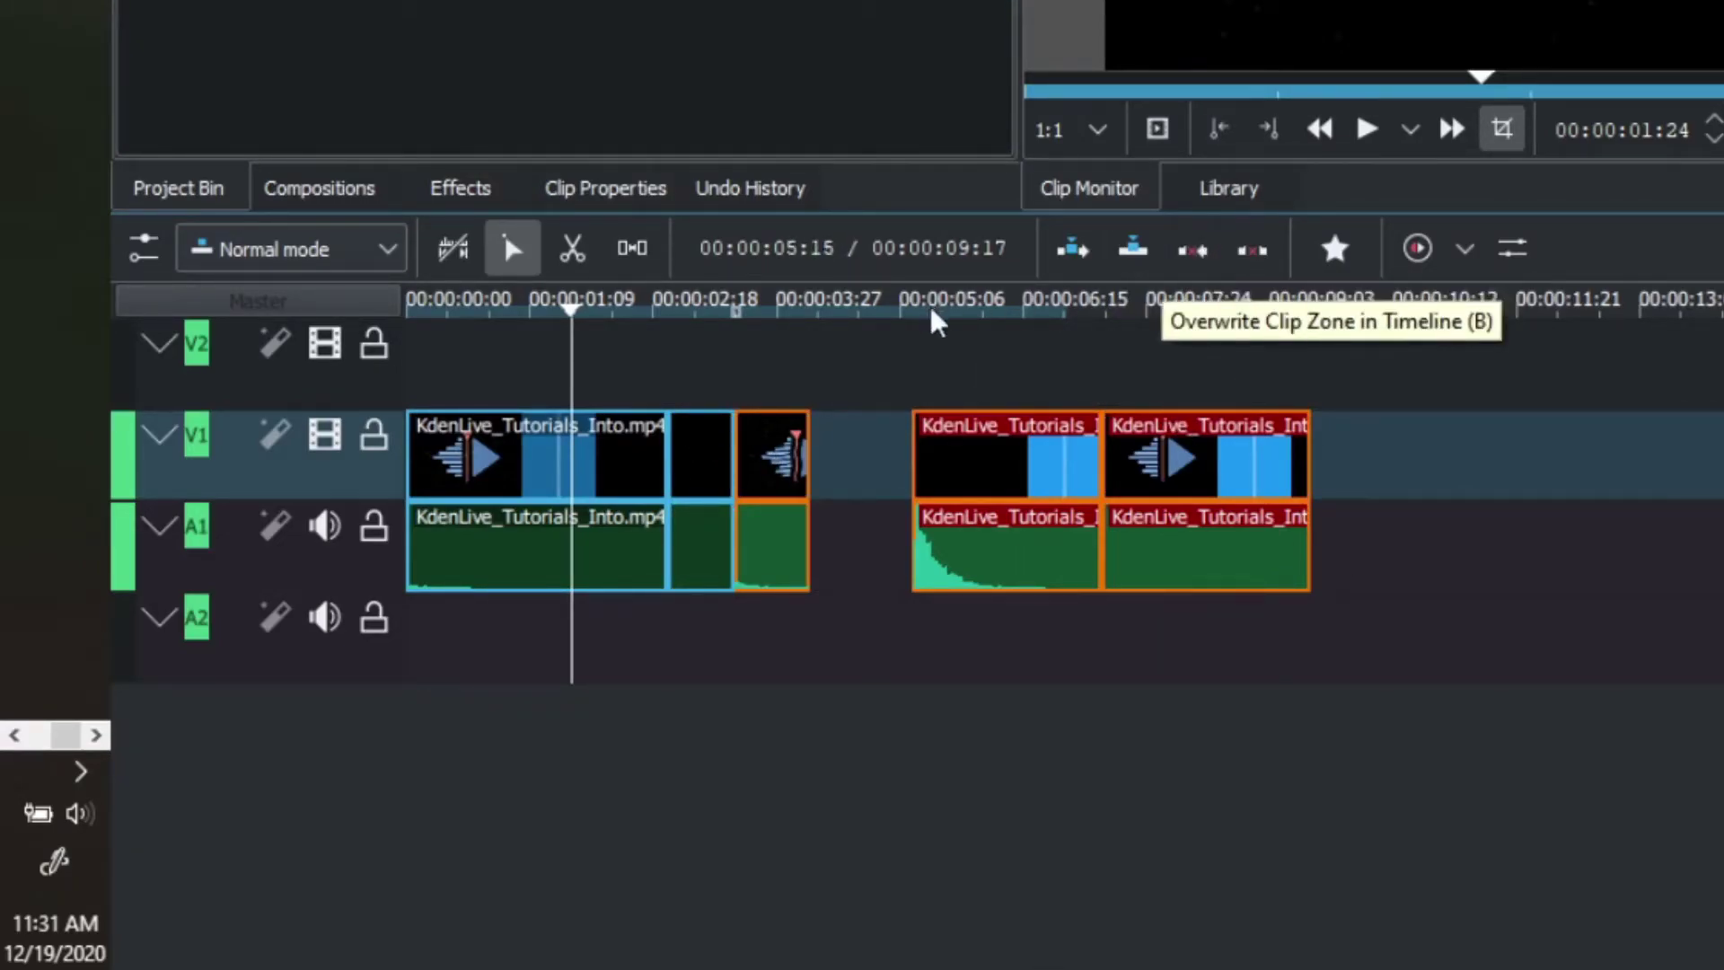
{"action": "left_click_drag", "start_coordinate": [1073, 306], "coordinate": [976, 342]}
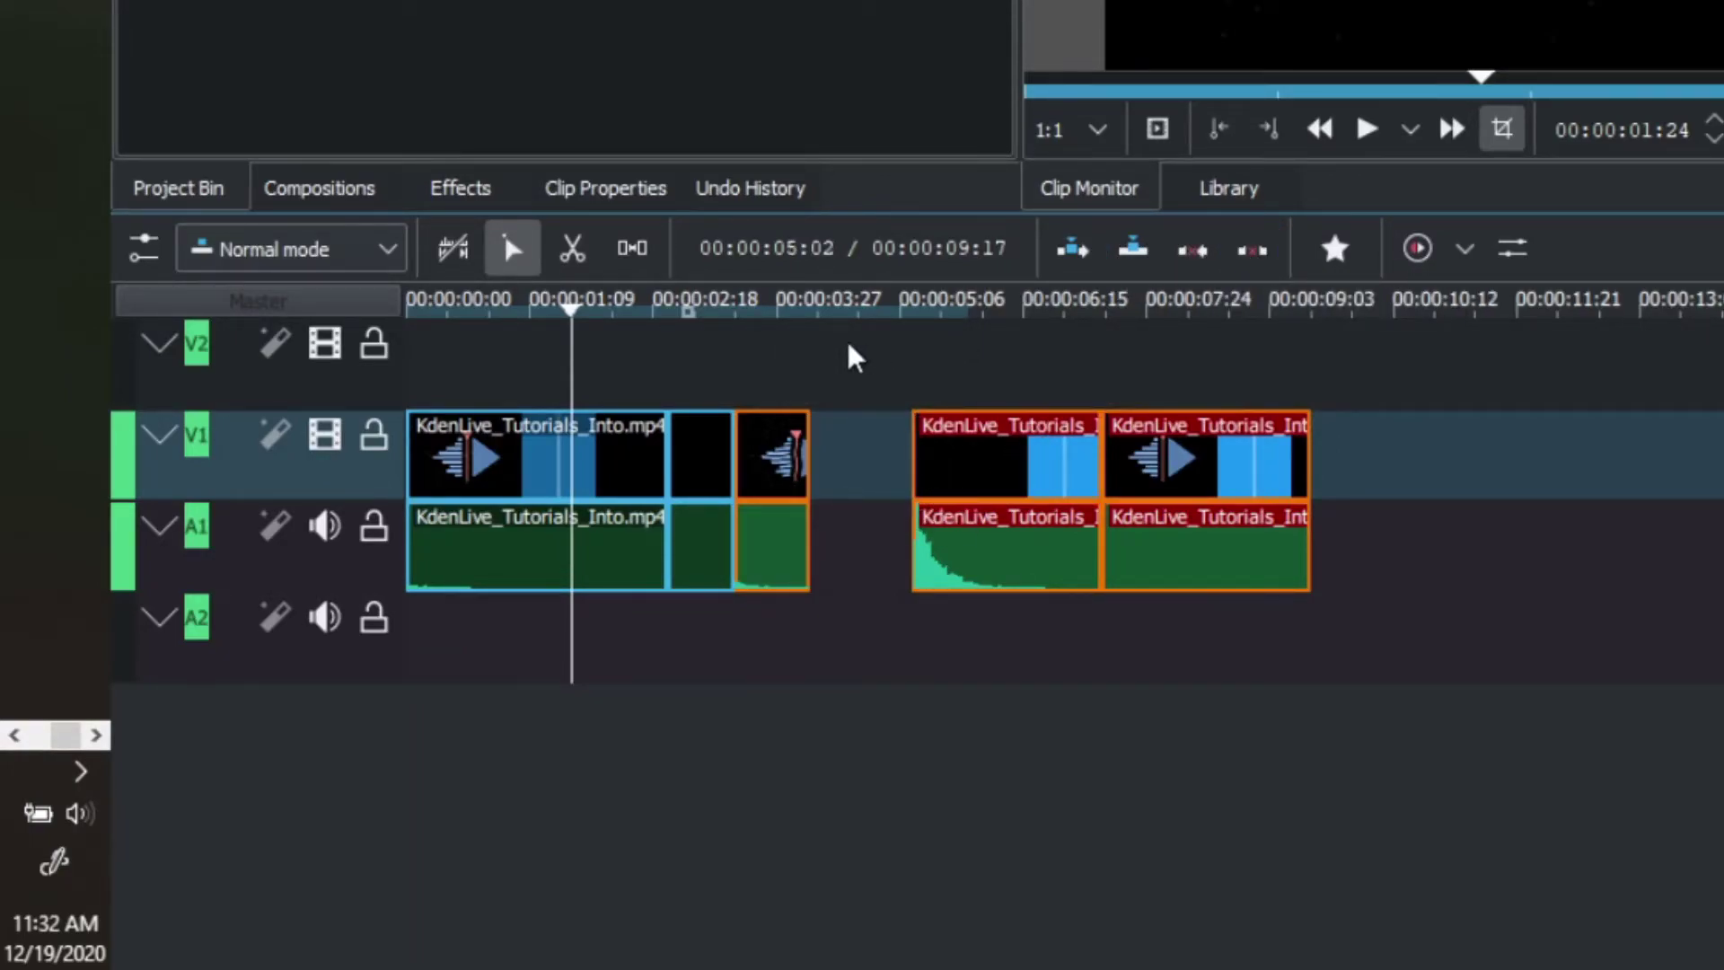
Step: Set the zone from about 00:00:05:05 over the first right-hand clip and extract that clip
{"action": "left_click_drag", "start_coordinate": [409, 310], "coordinate": [902, 363]}
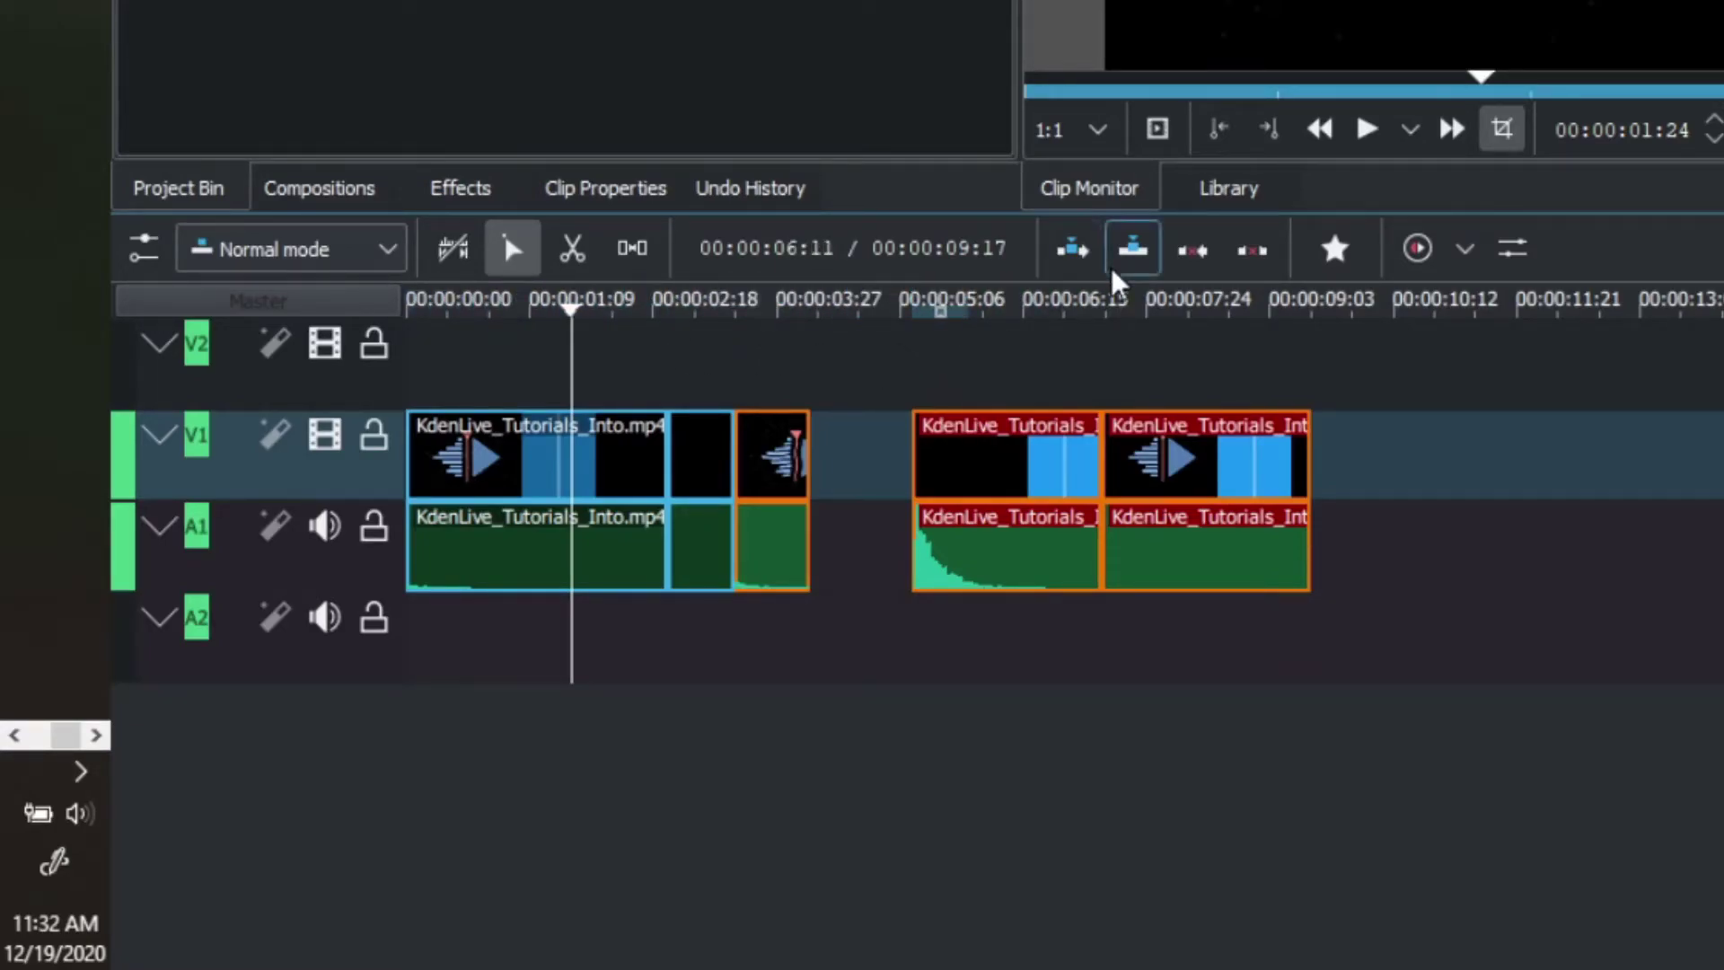
{"action": "left_click_drag", "start_coordinate": [1043, 305], "coordinate": [1116, 298]}
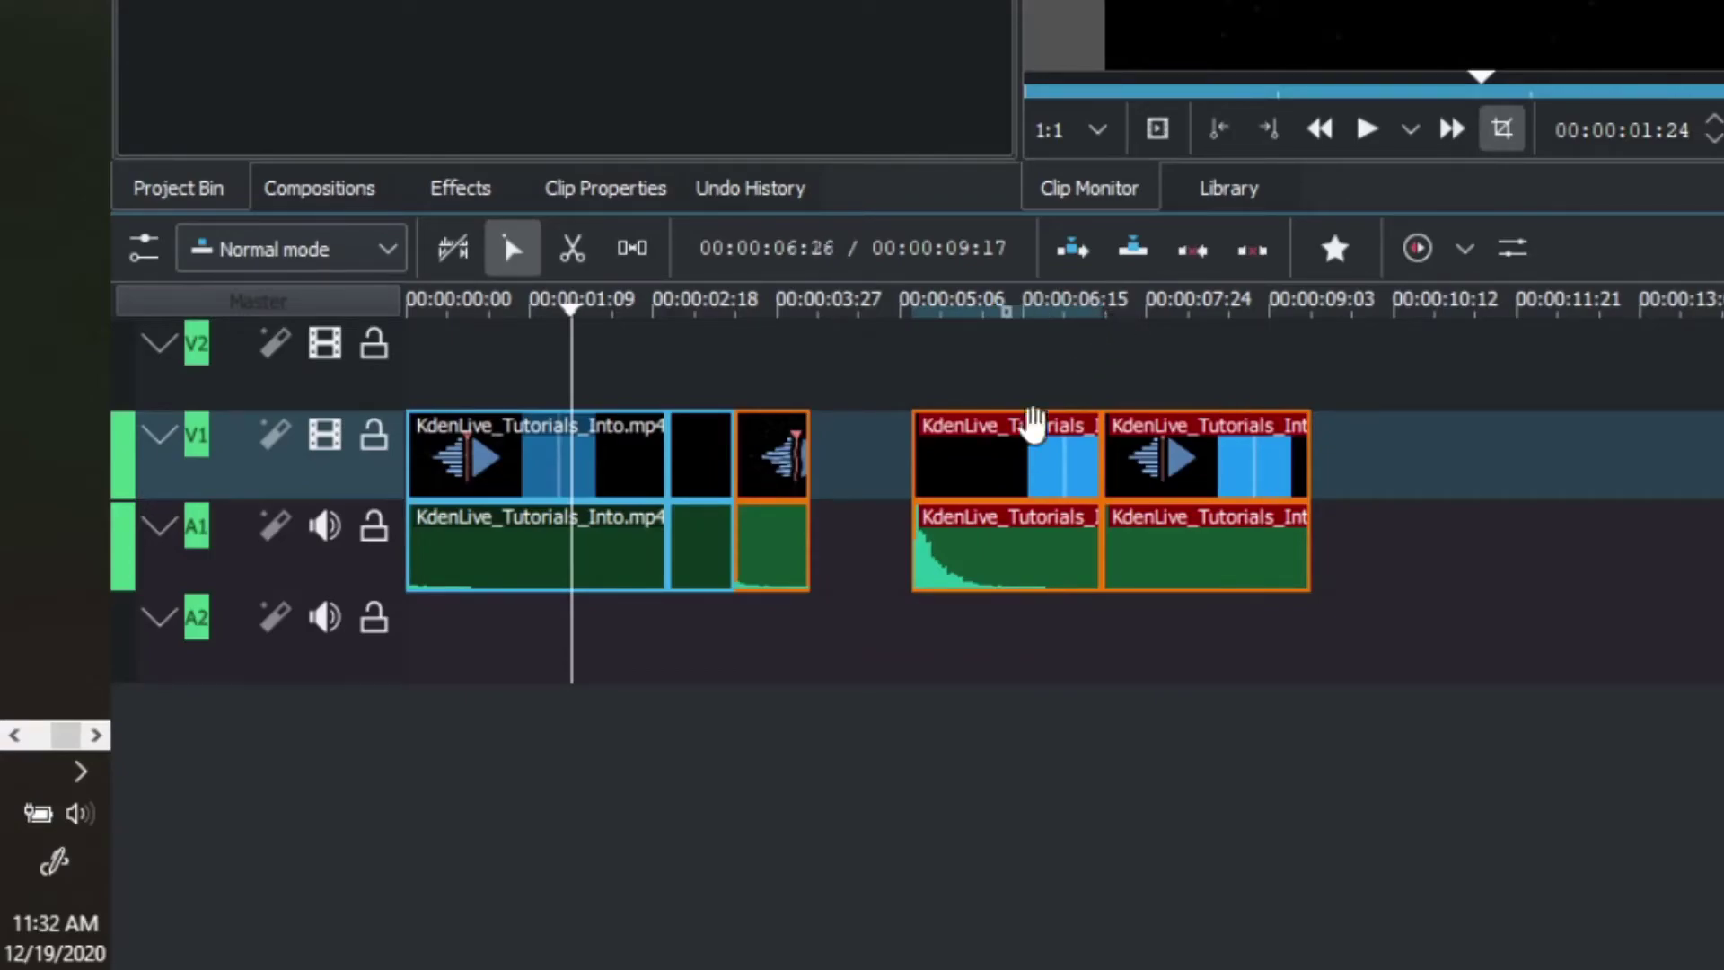
{"action": "left_click", "coordinate": [1253, 251]}
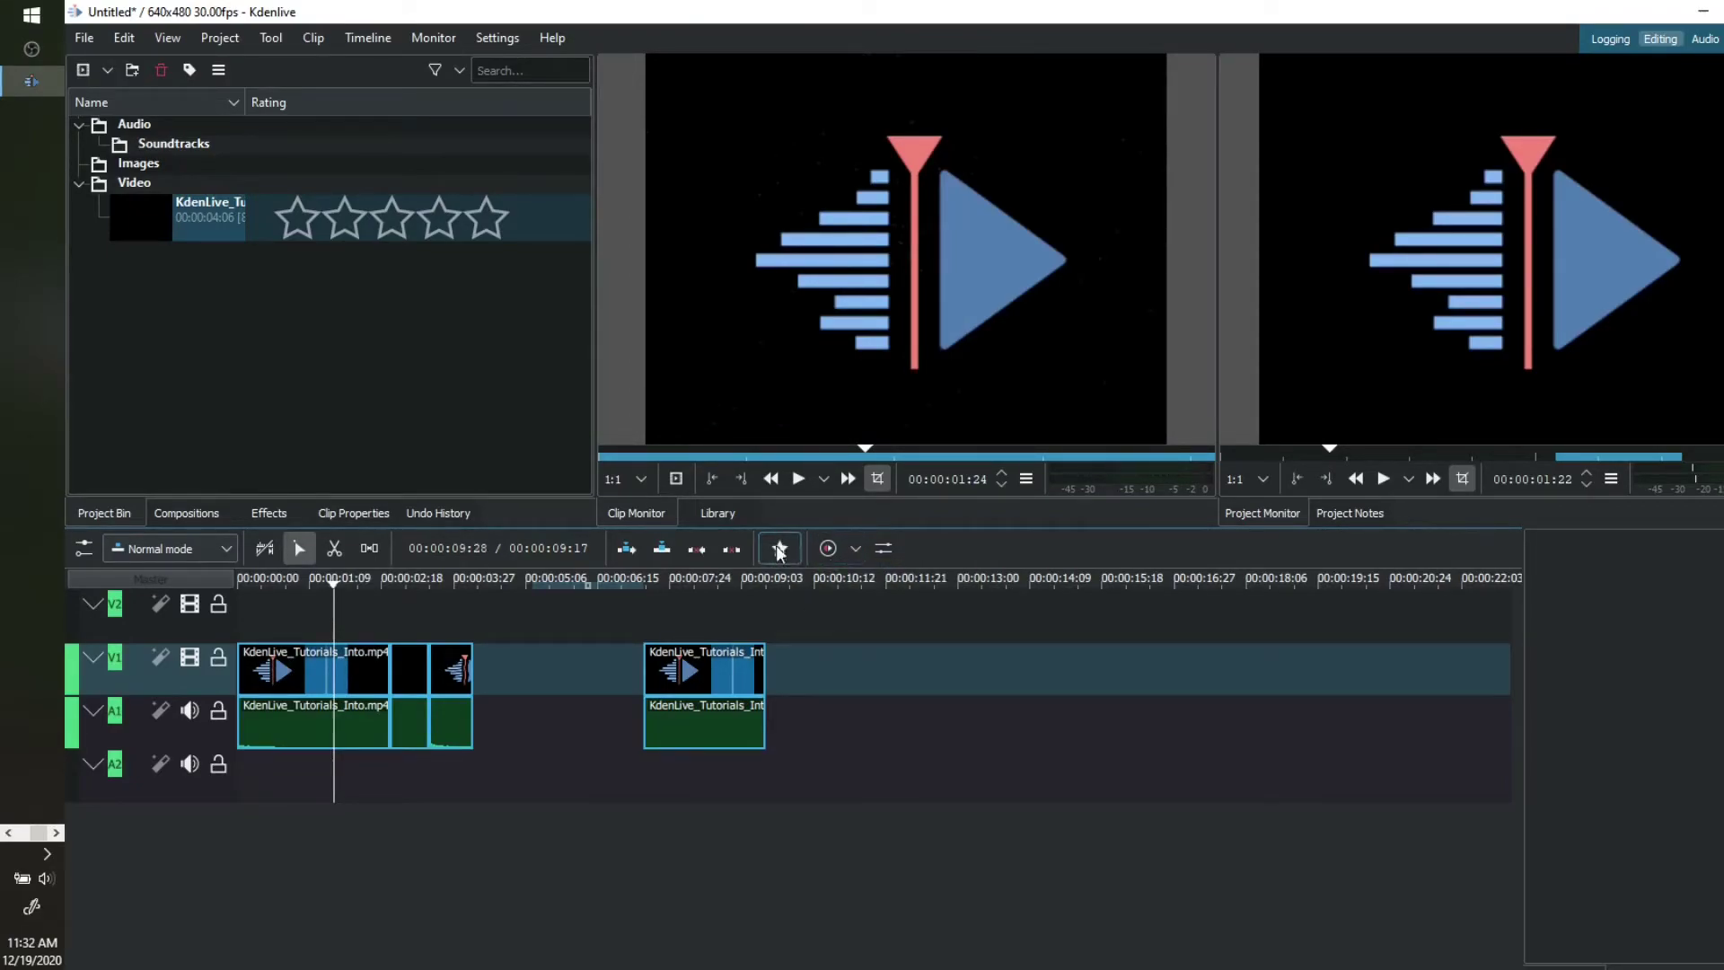
Step: Show the audio mixer and play the source clip in the Clip Monitor
{"action": "left_click", "coordinate": [883, 550]}
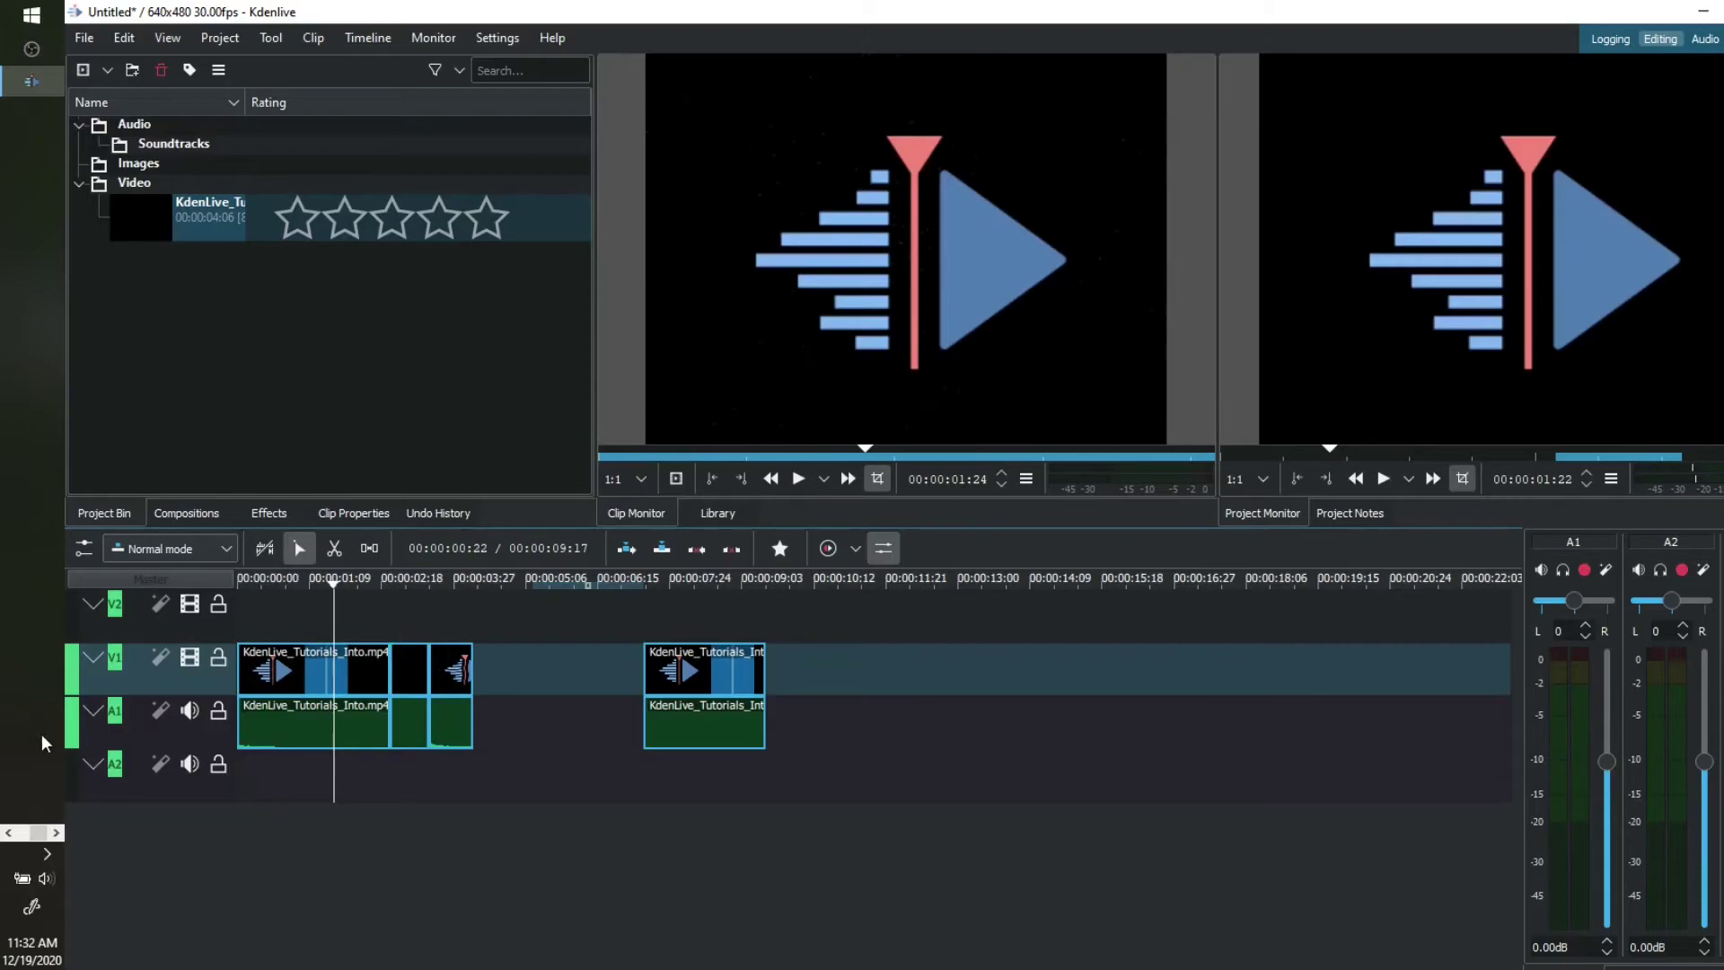
{"action": "mouse_move", "coordinate": [934, 364]}
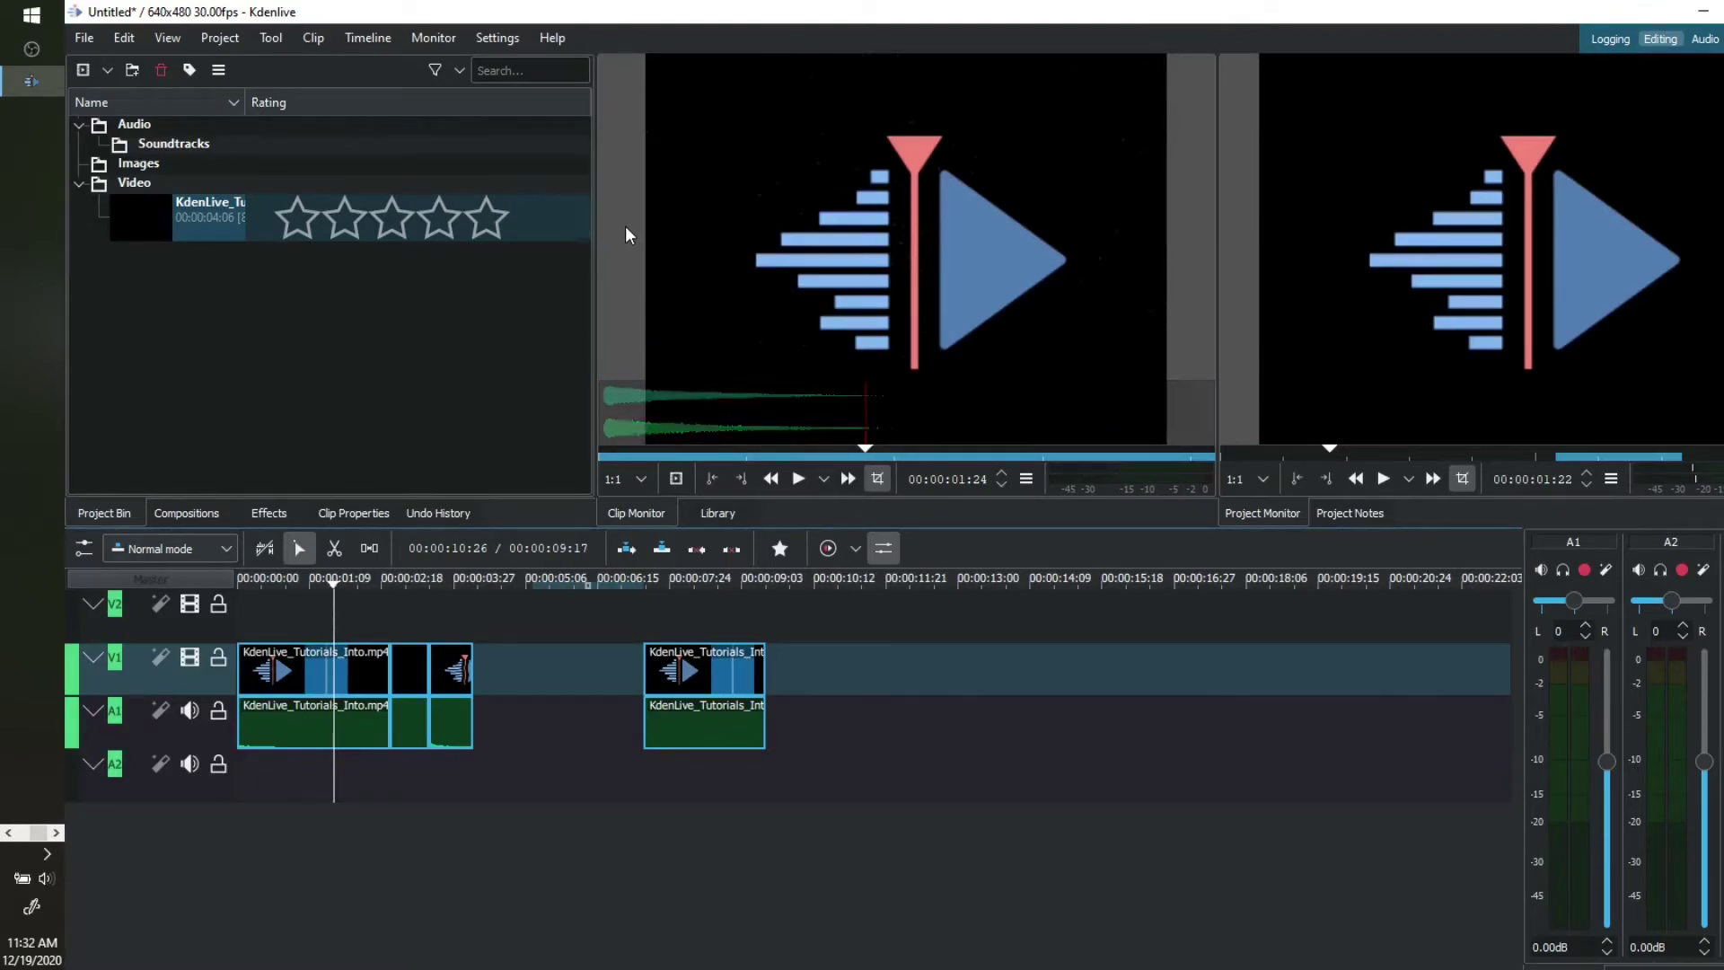
{"action": "key", "text": "space"}
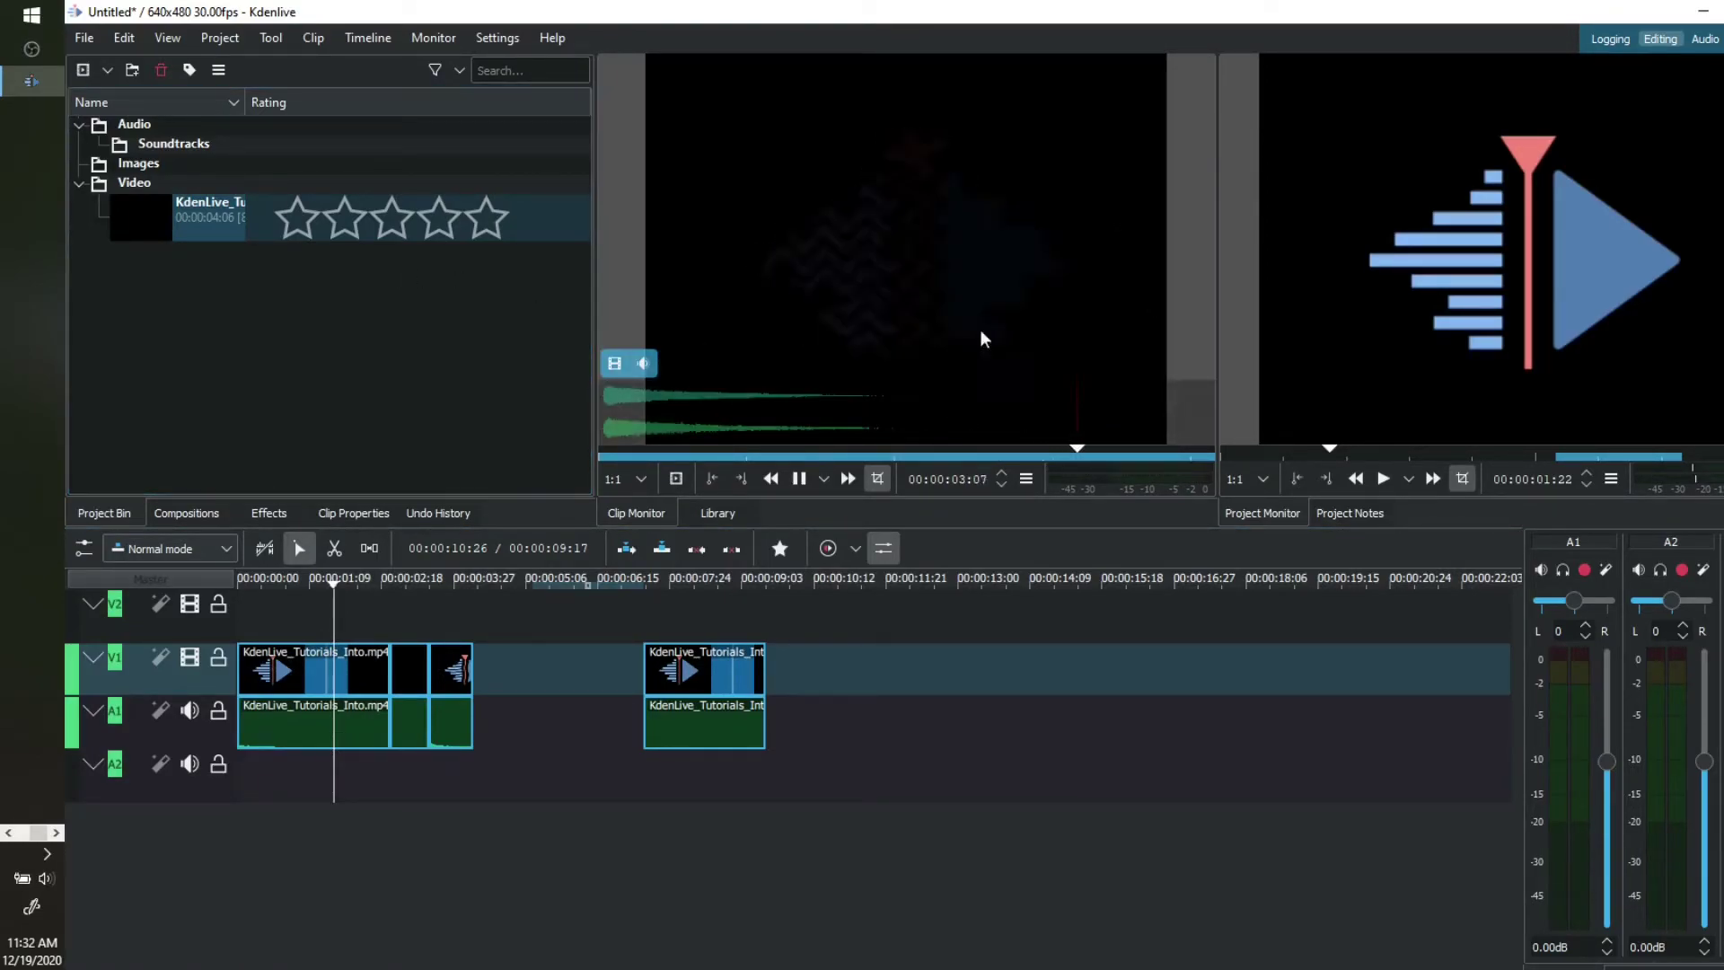
Step: Play the timeline from about 00:00:03:11 in the Project Monitor, then stop playback
{"action": "left_click", "coordinate": [184, 230]}
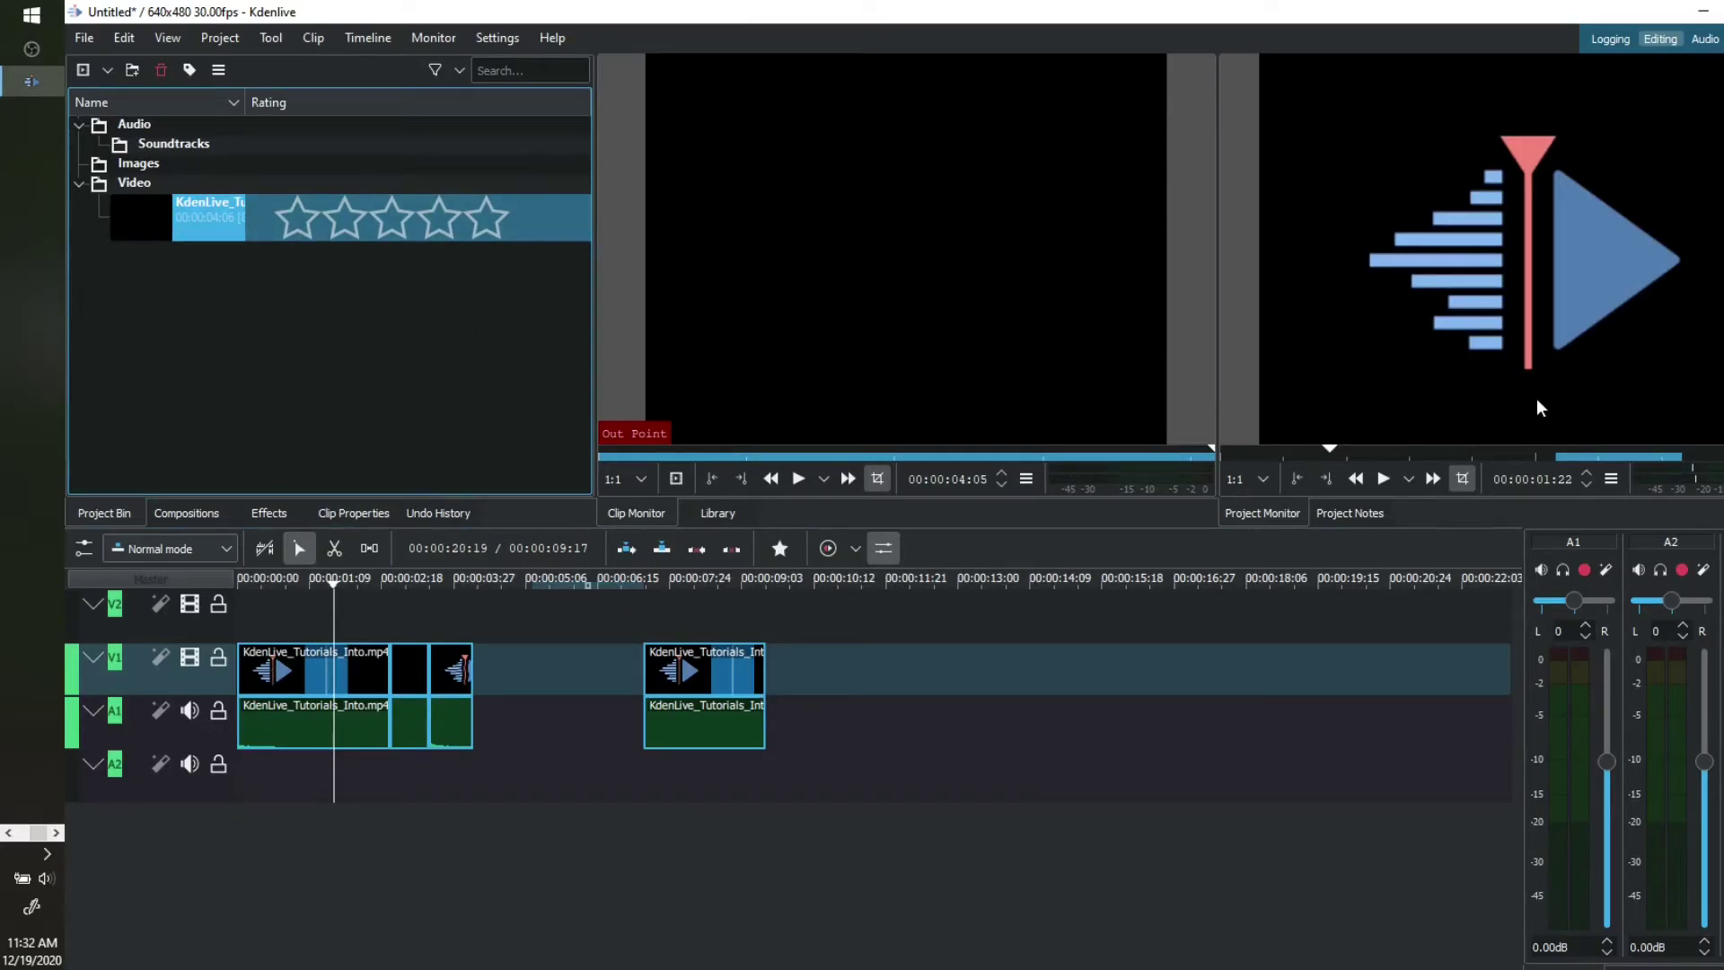
{"action": "left_click_drag", "start_coordinate": [696, 583], "coordinate": [423, 580]}
{"action": "key", "text": "space"}
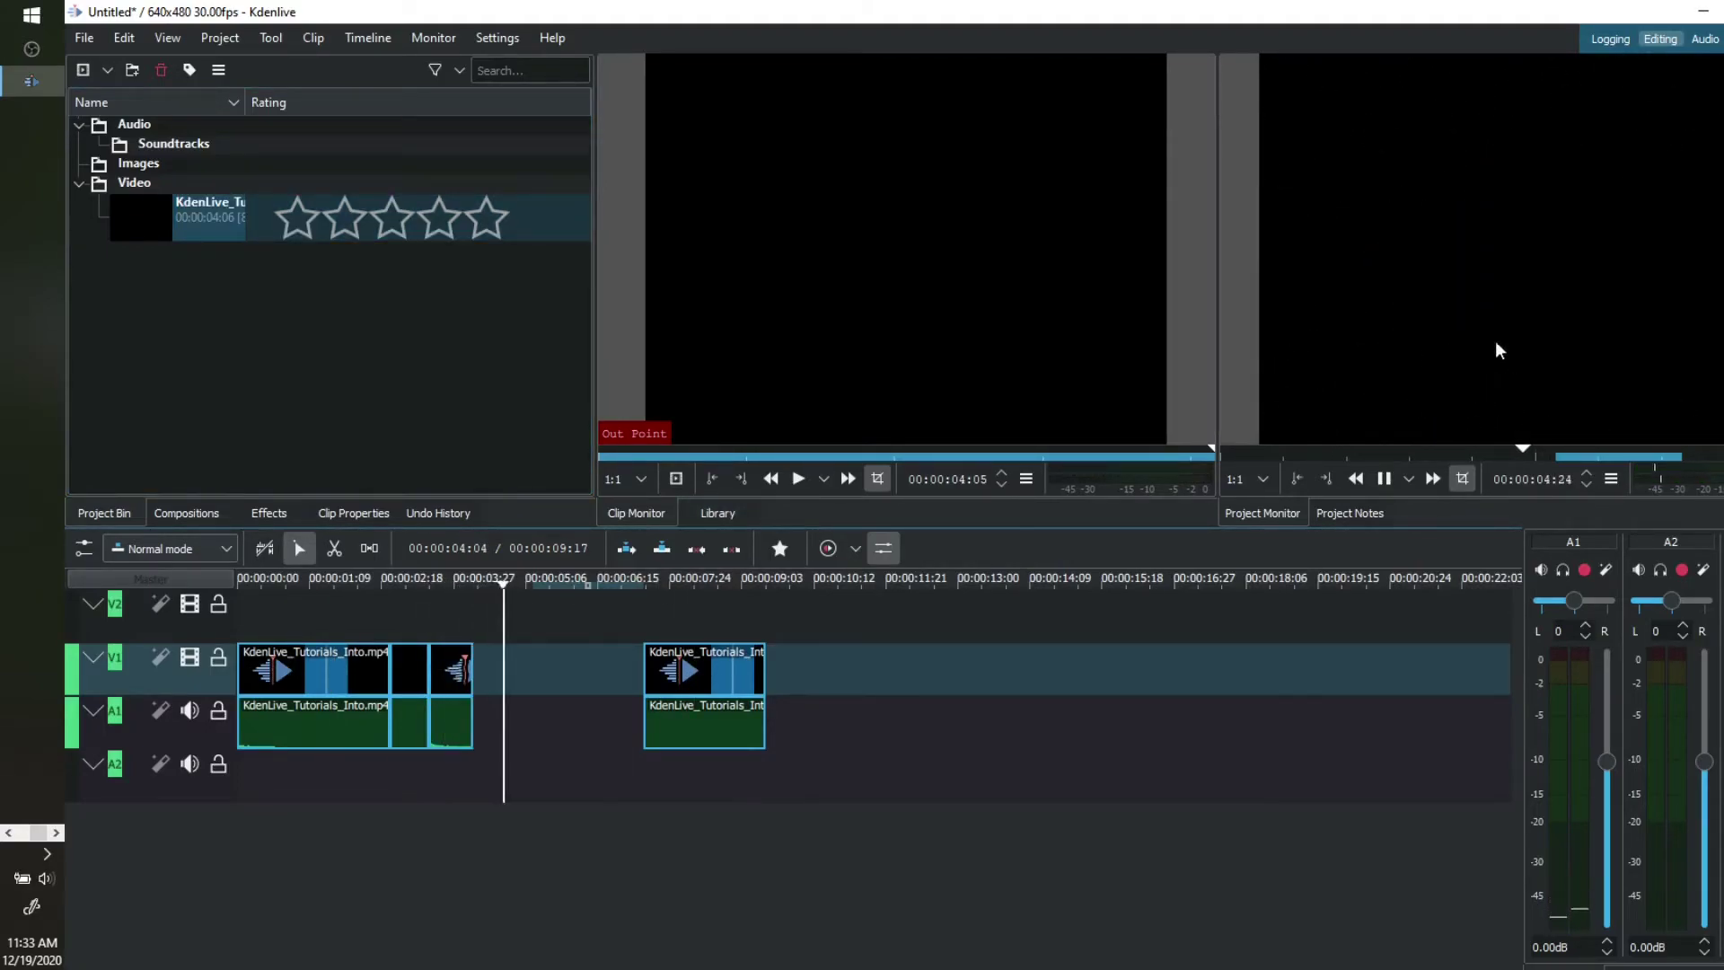
{"action": "left_click", "coordinate": [1458, 407]}
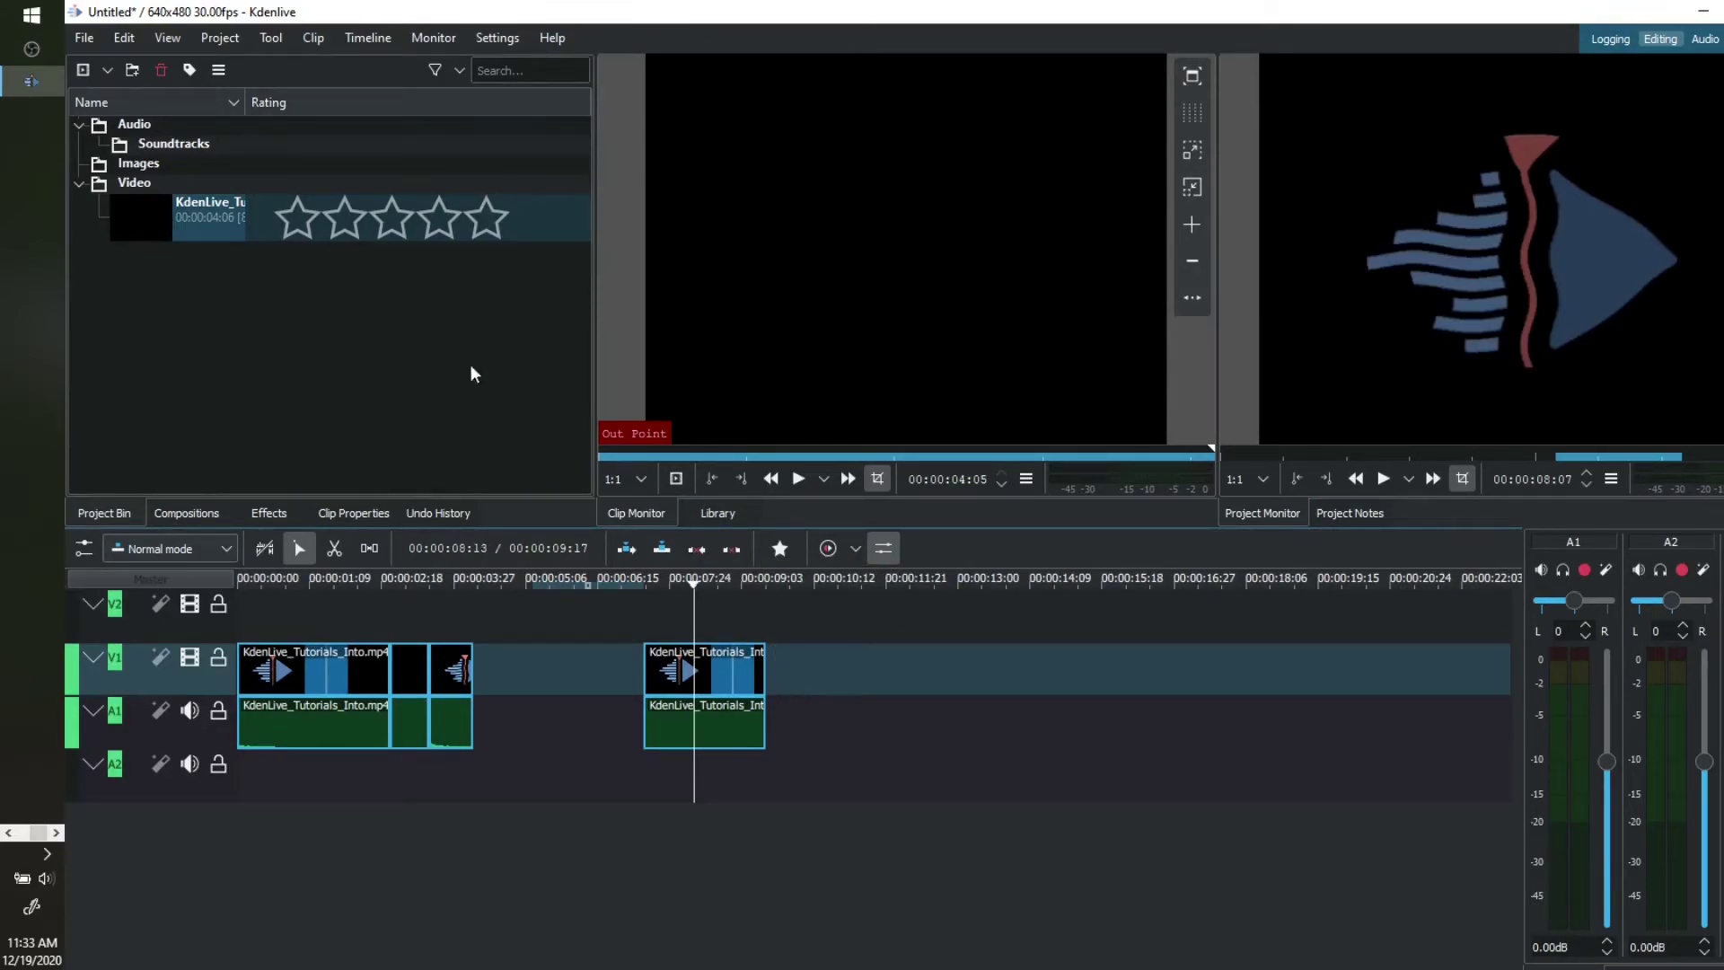
Step: Set the render settings to render only the Selected zone
{"action": "left_click", "coordinate": [221, 38]}
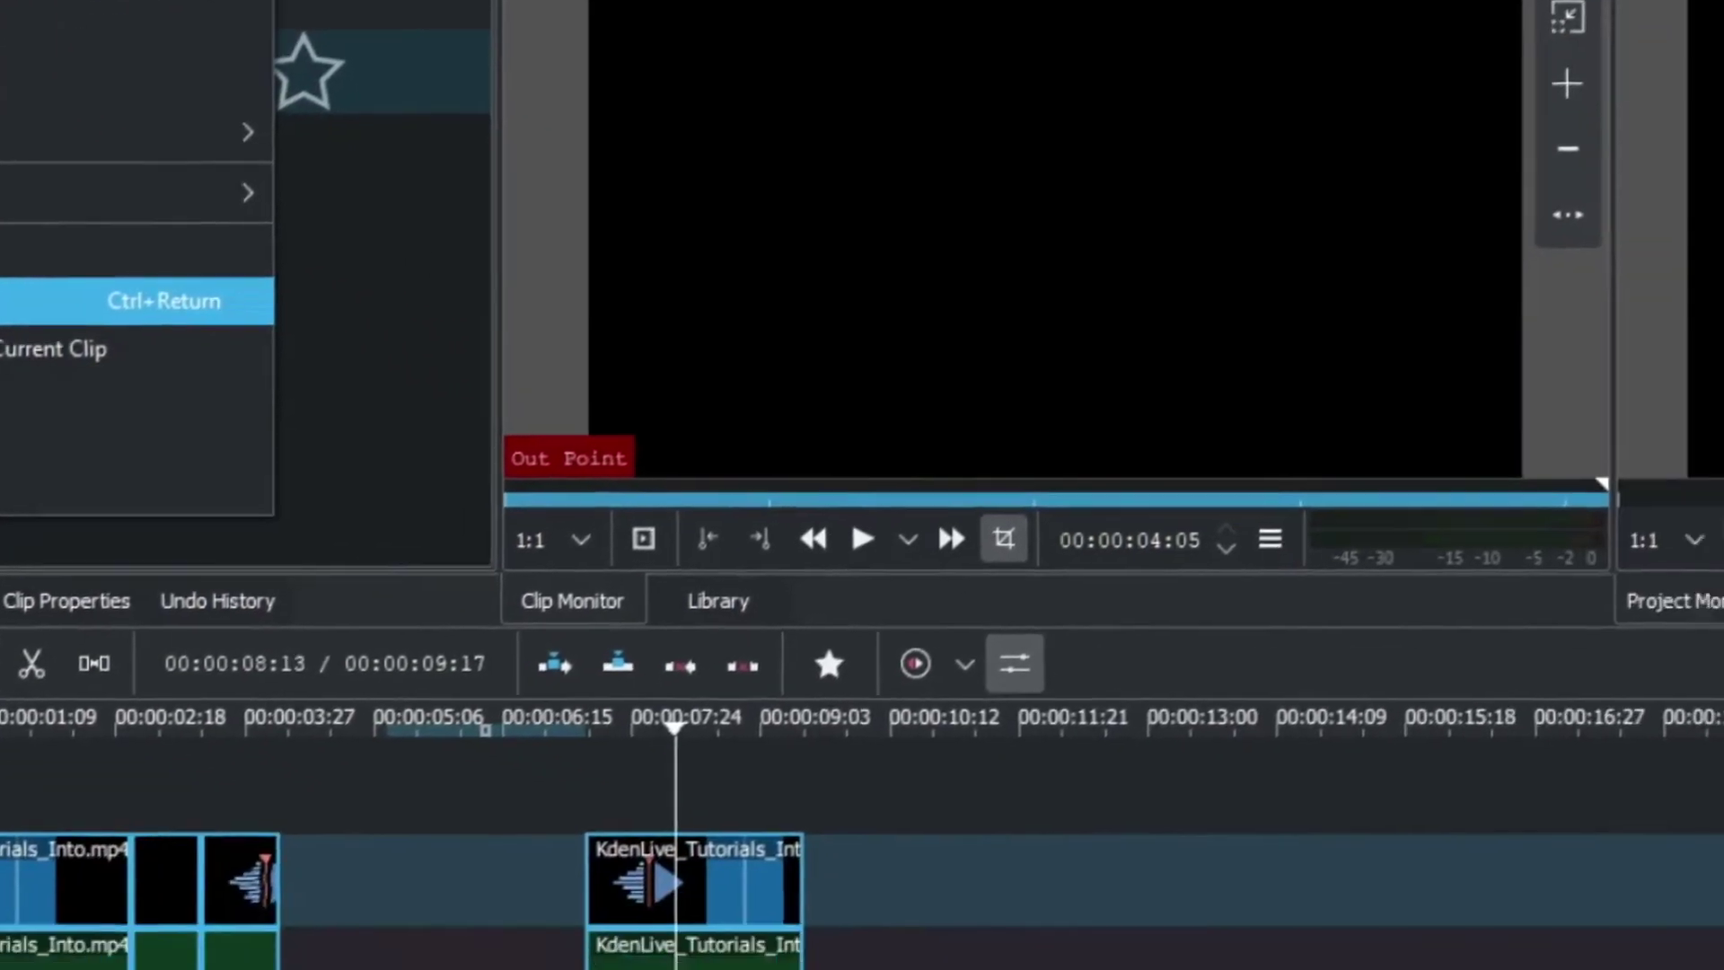
{"action": "left_click", "coordinate": [499, 619]}
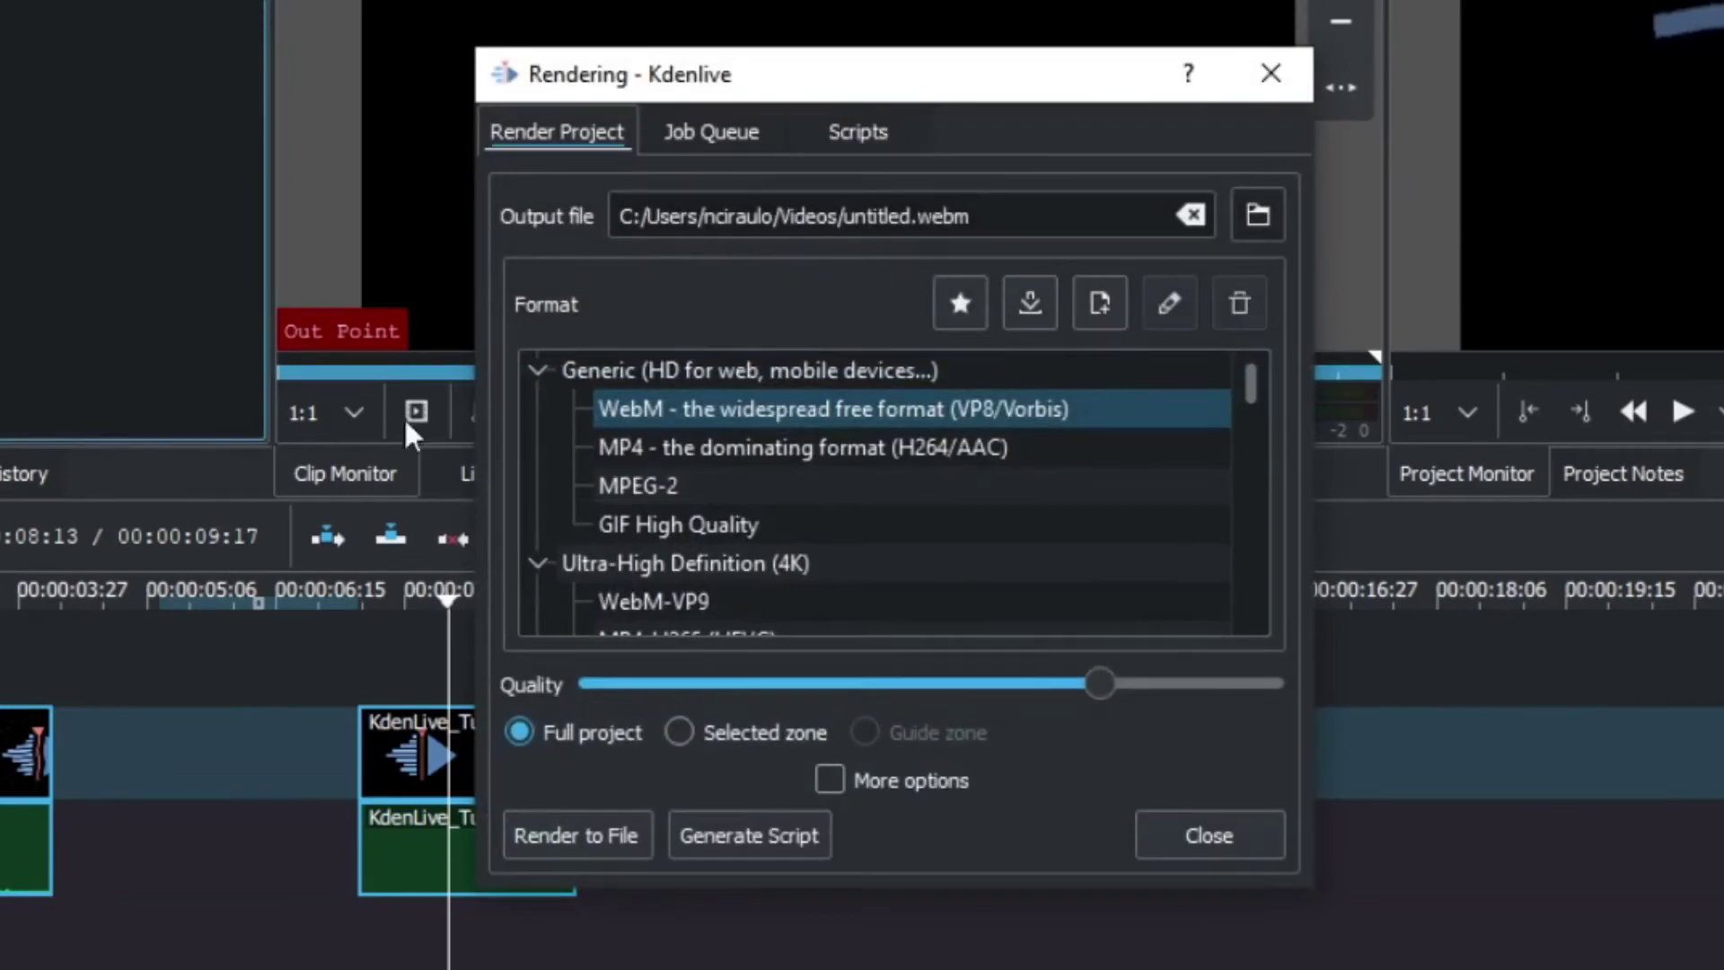
{"action": "left_click", "coordinate": [678, 732]}
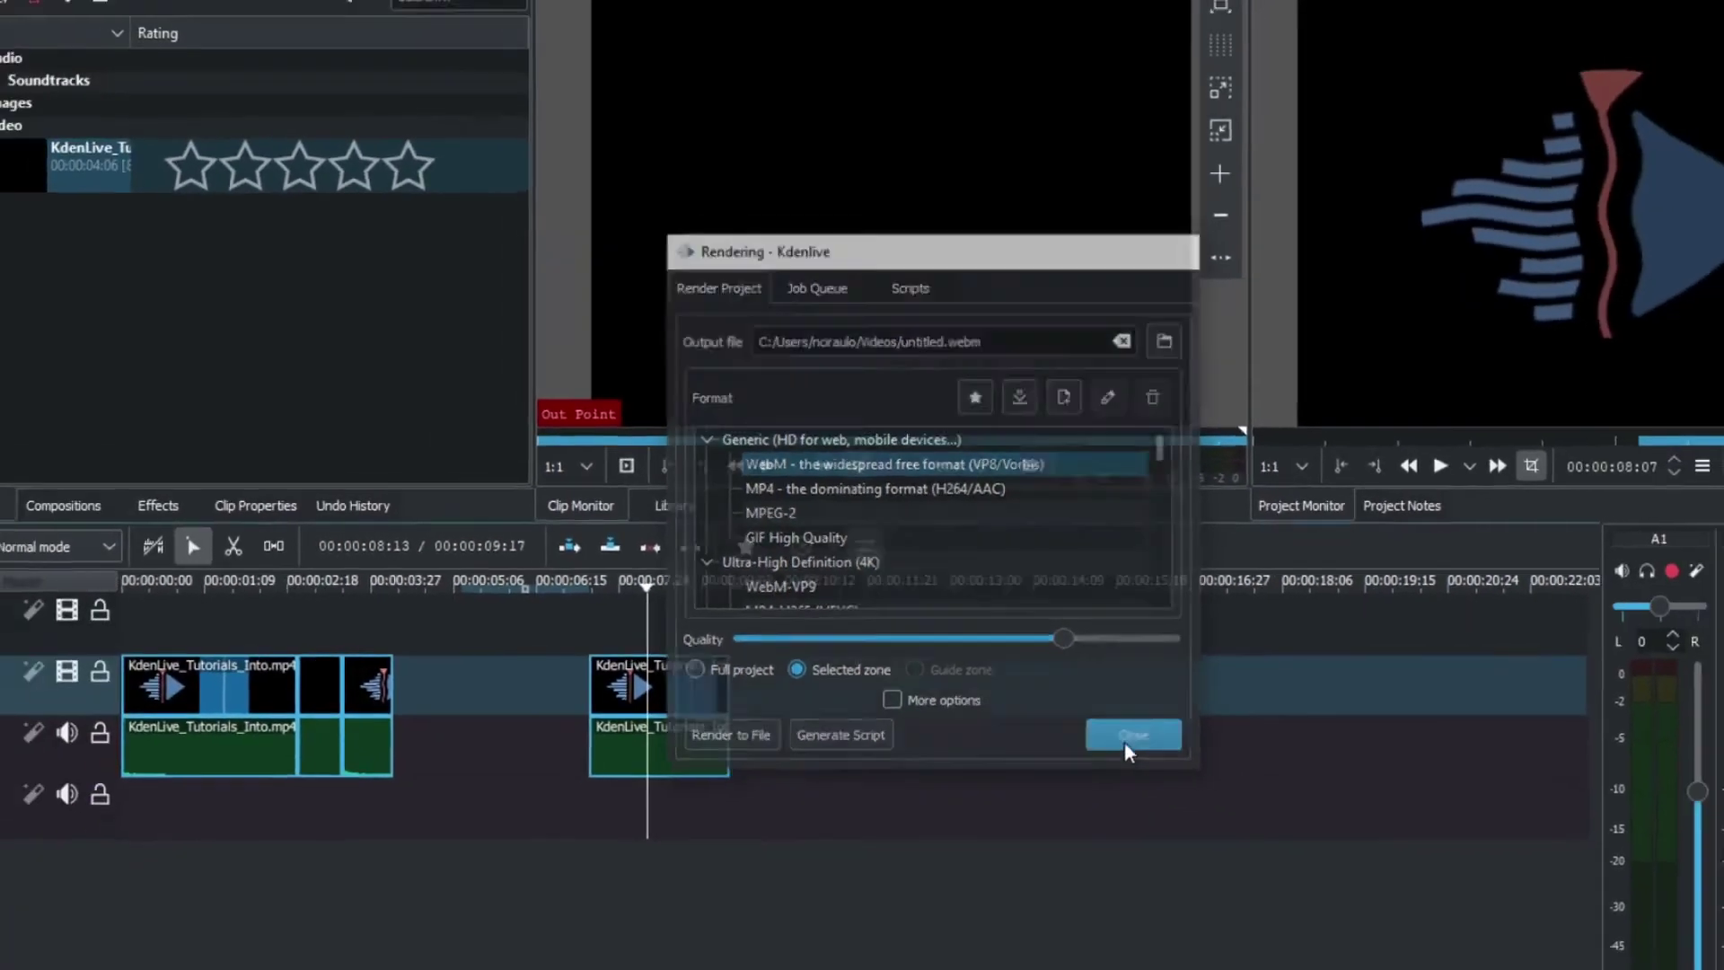
{"action": "left_click", "coordinate": [1208, 835]}
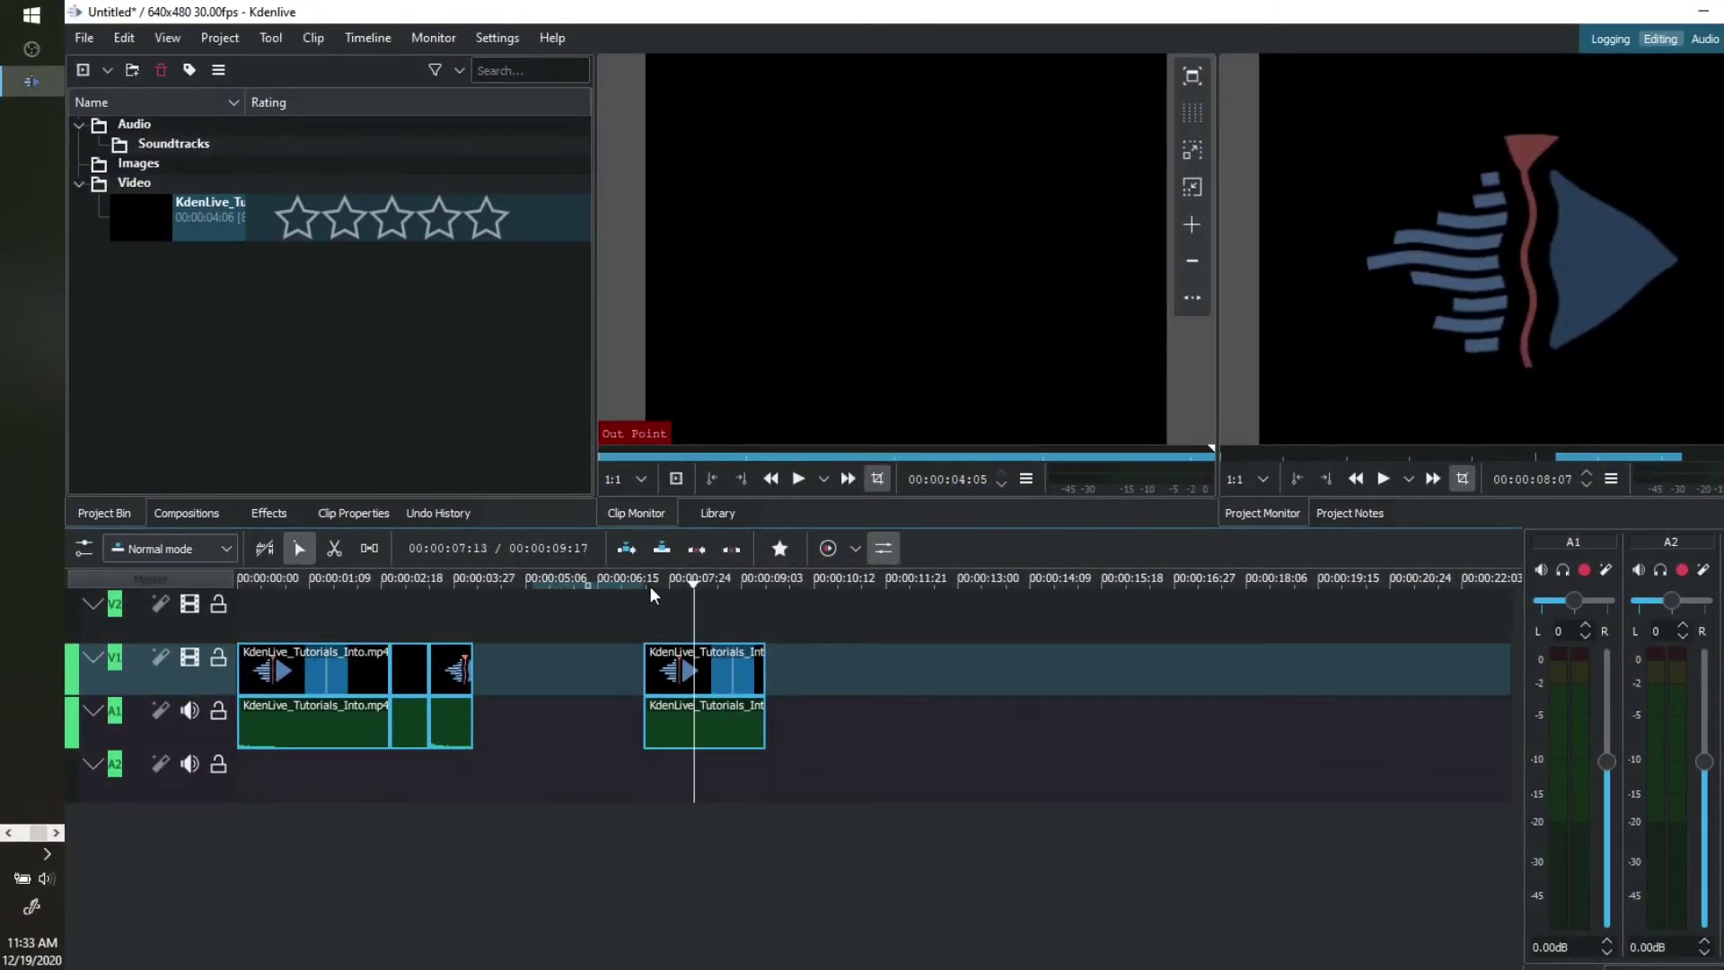
Step: Reposition the ruler zone over the right-hand clip, with its start back at about 00:00:05:09
{"action": "left_click_drag", "start_coordinate": [649, 583], "coordinate": [639, 583]}
{"action": "mouse_move", "coordinate": [656, 586]}
{"action": "left_mouse_down"}
{"action": "mouse_move", "coordinate": [777, 598]}
{"action": "mouse_move", "coordinate": [763, 594]}
{"action": "left_mouse_up"}
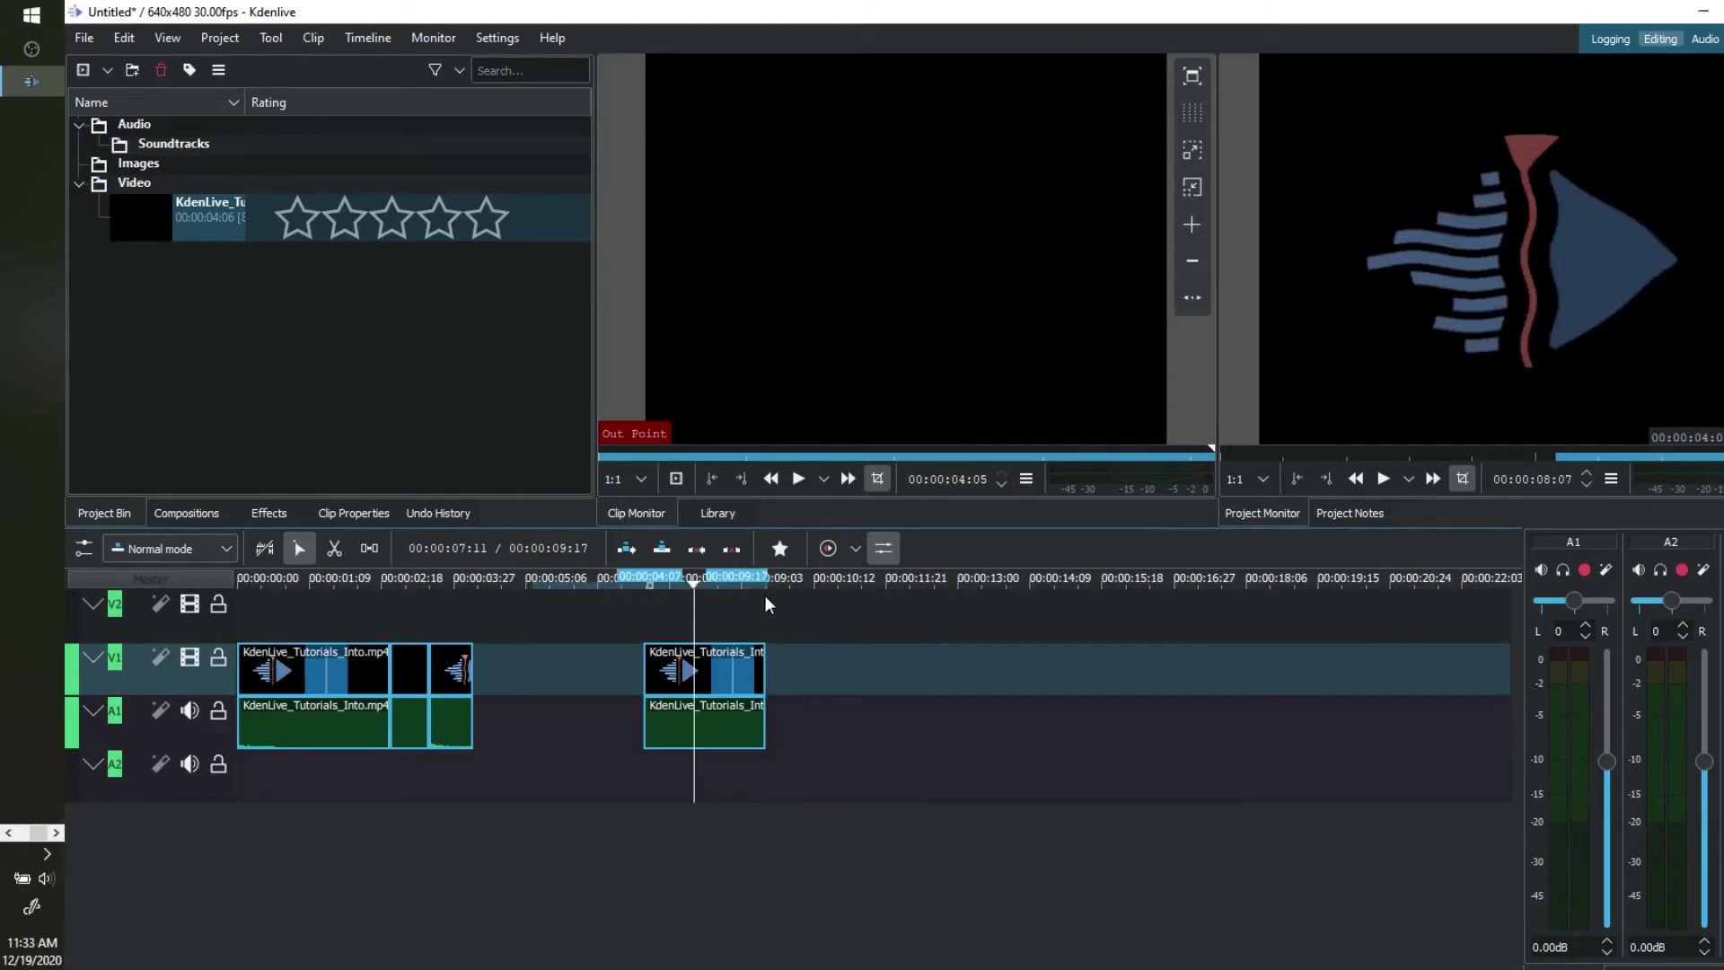
{"action": "left_click_drag", "start_coordinate": [531, 582], "coordinate": [644, 599]}
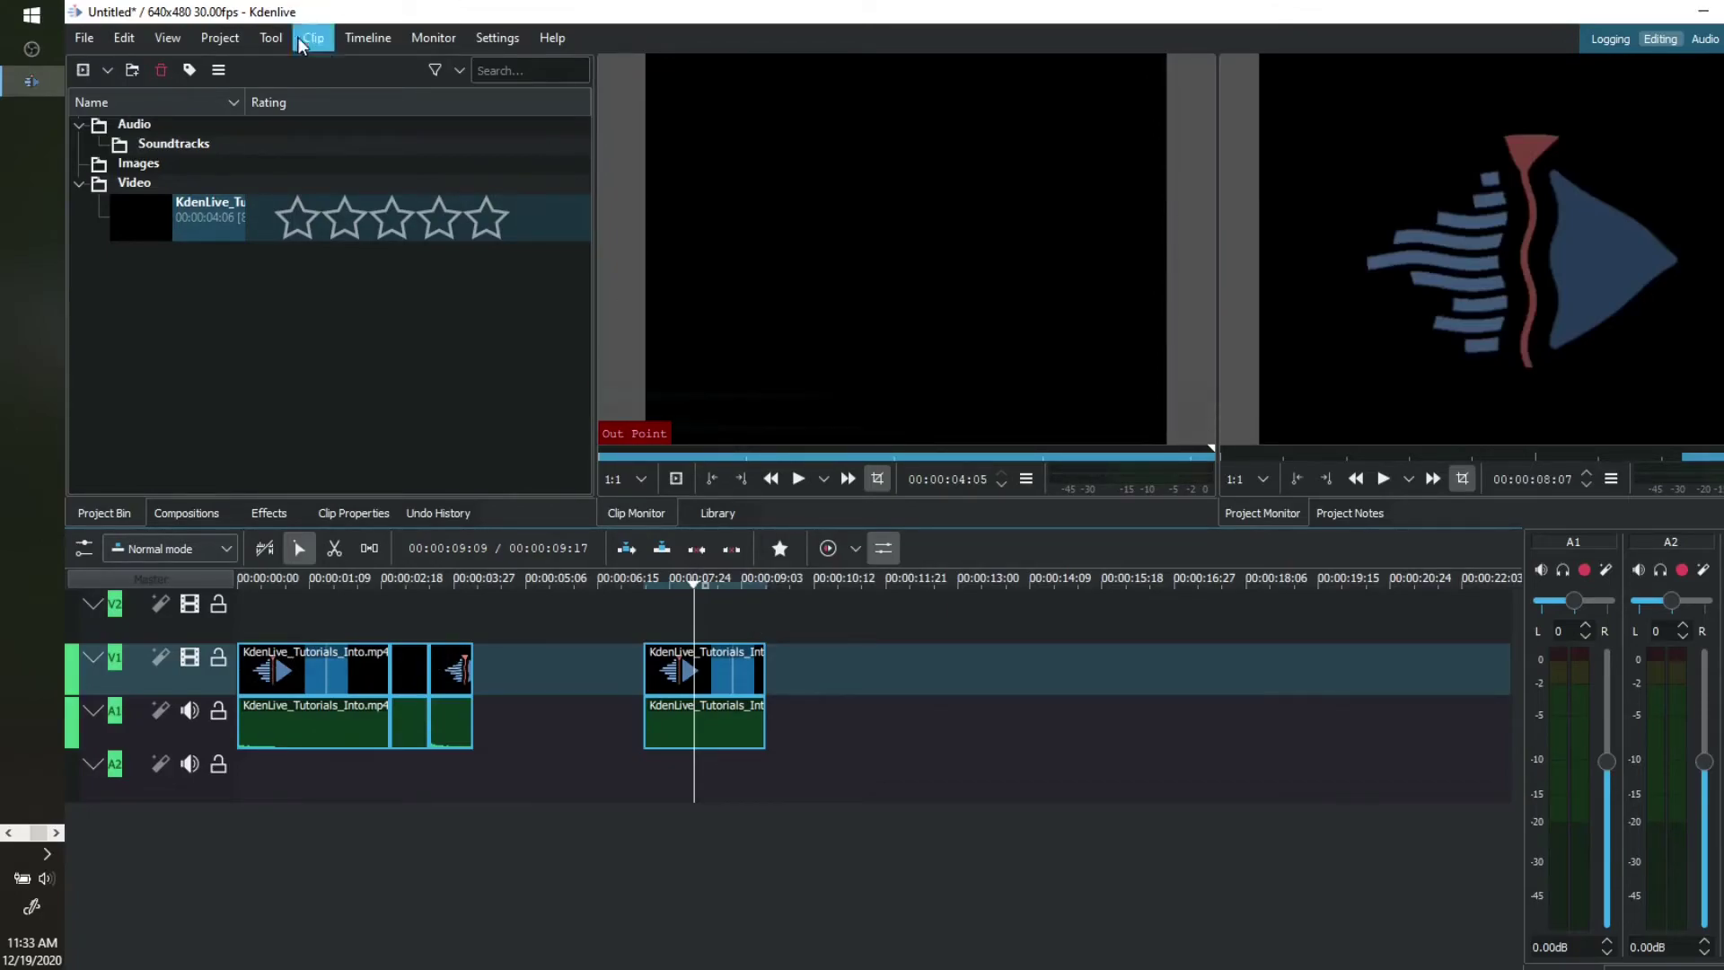
{"action": "left_click", "coordinate": [220, 37]}
{"action": "left_click", "coordinate": [326, 346]}
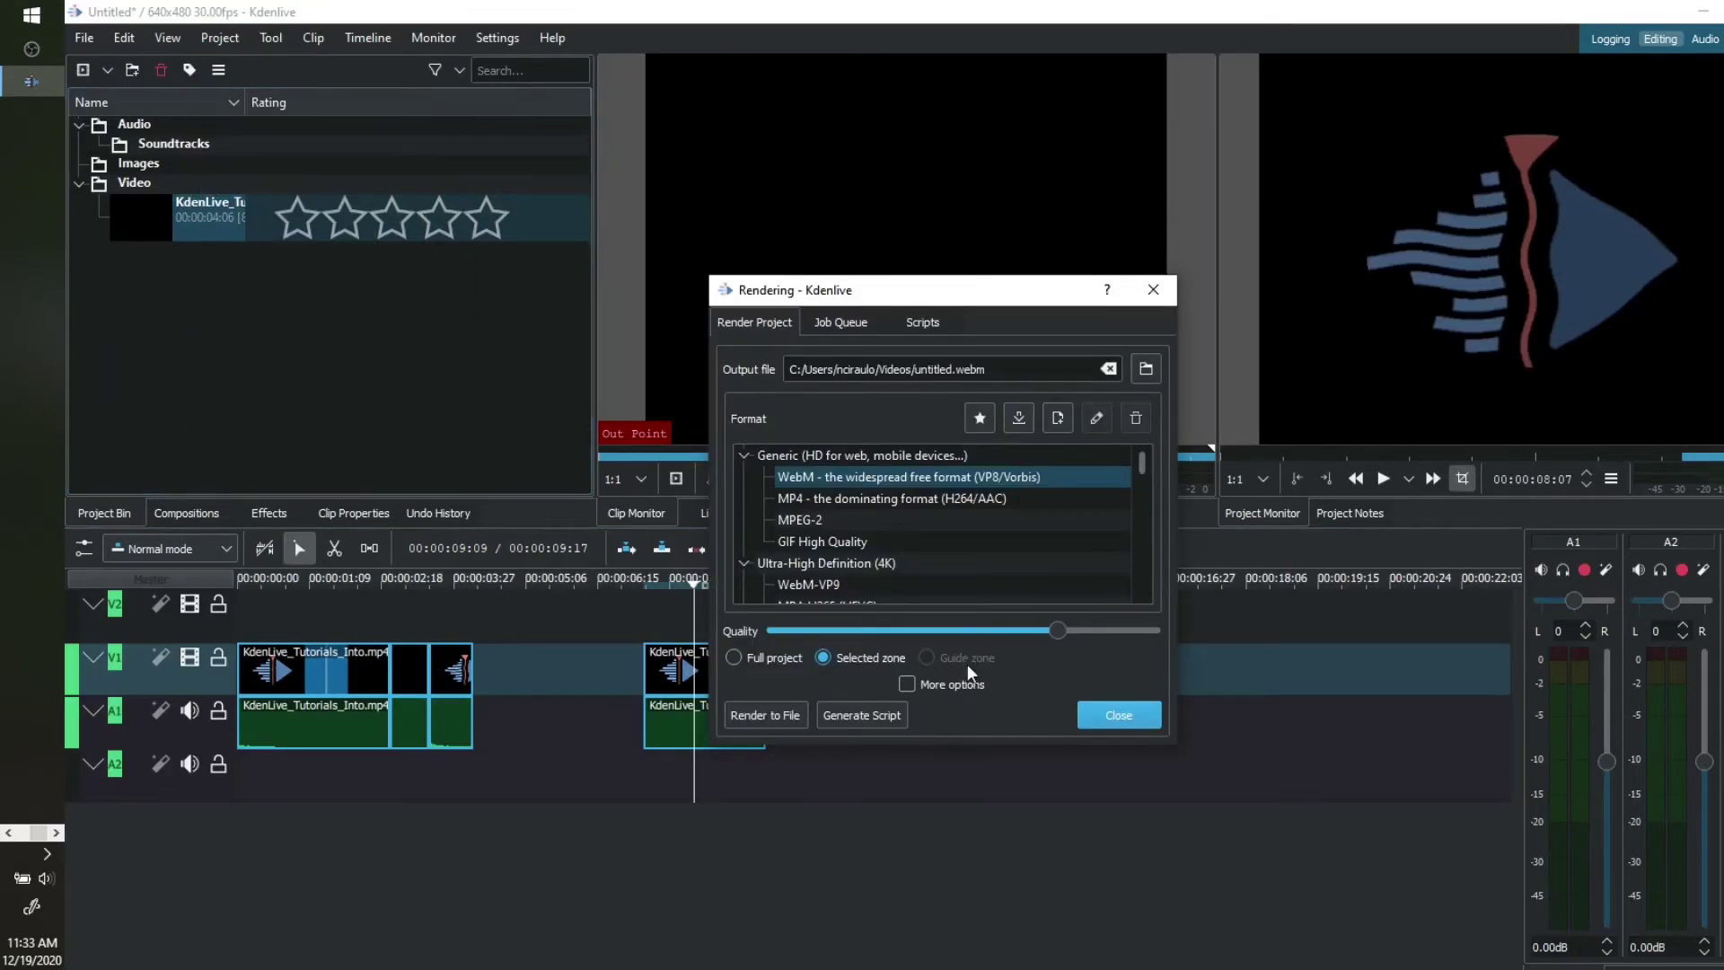
{"action": "left_click", "coordinate": [1154, 719]}
{"action": "left_click_drag", "start_coordinate": [660, 588], "coordinate": [528, 586]}
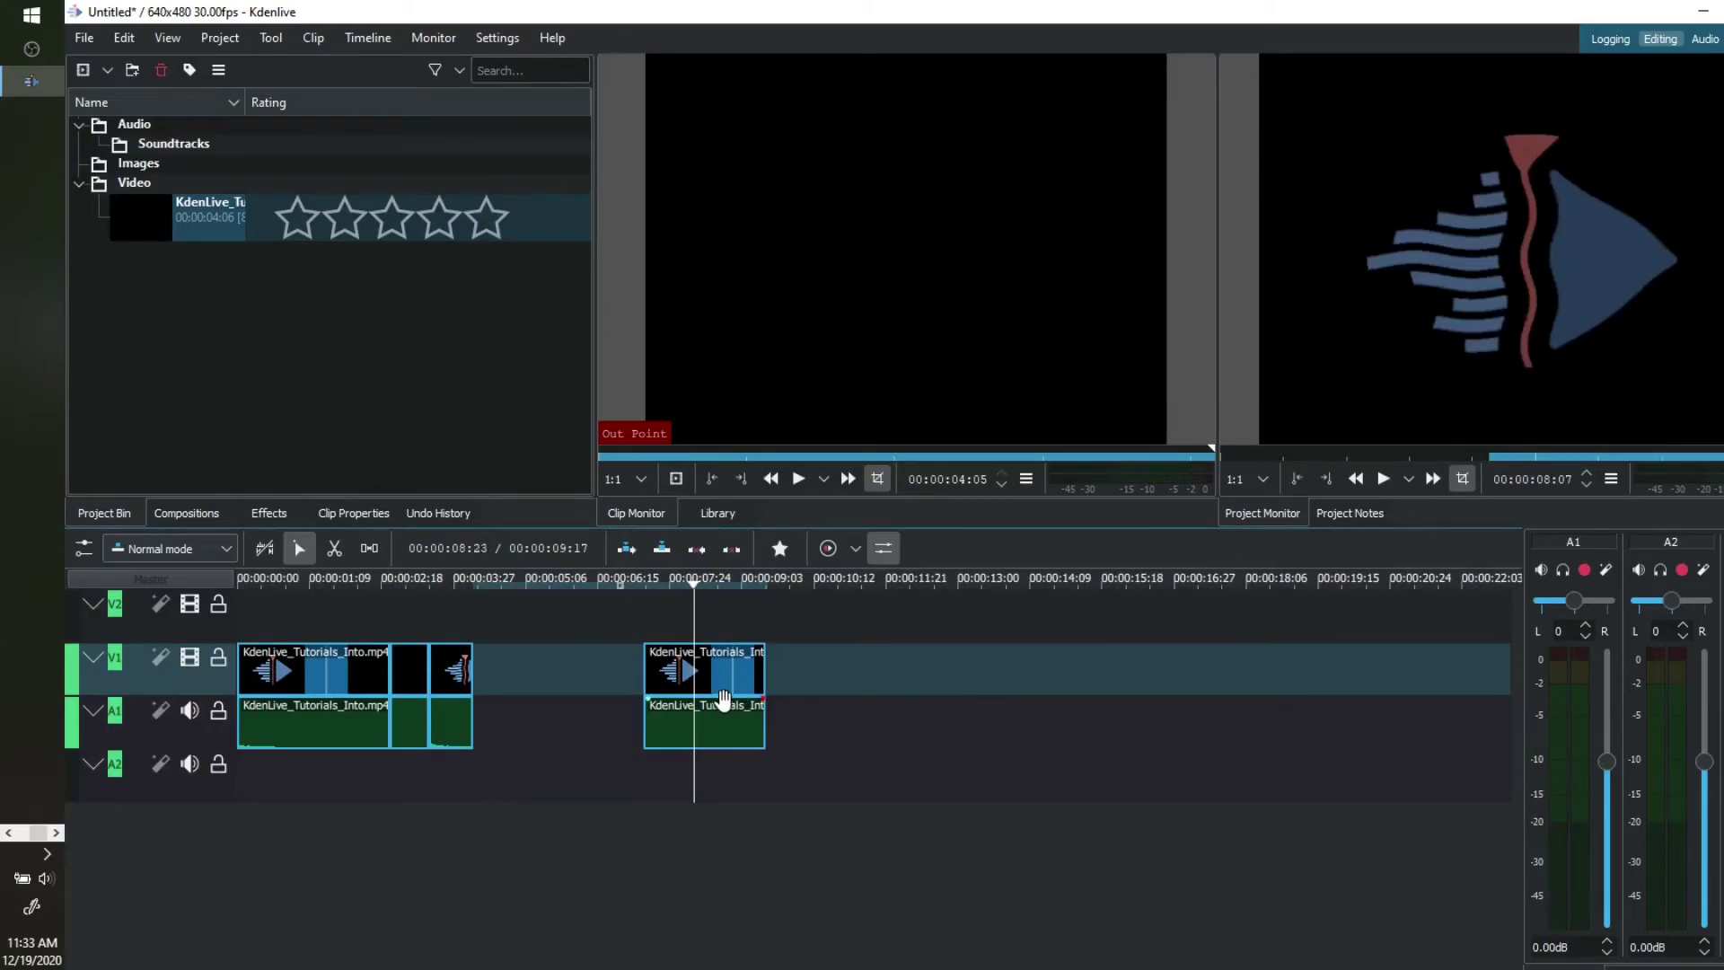
Step: Move the right-hand clip along V1 to about 00:00:14:14 and pull the zone's end earlier
{"action": "left_click_drag", "start_coordinate": [719, 677], "coordinate": [1239, 699]}
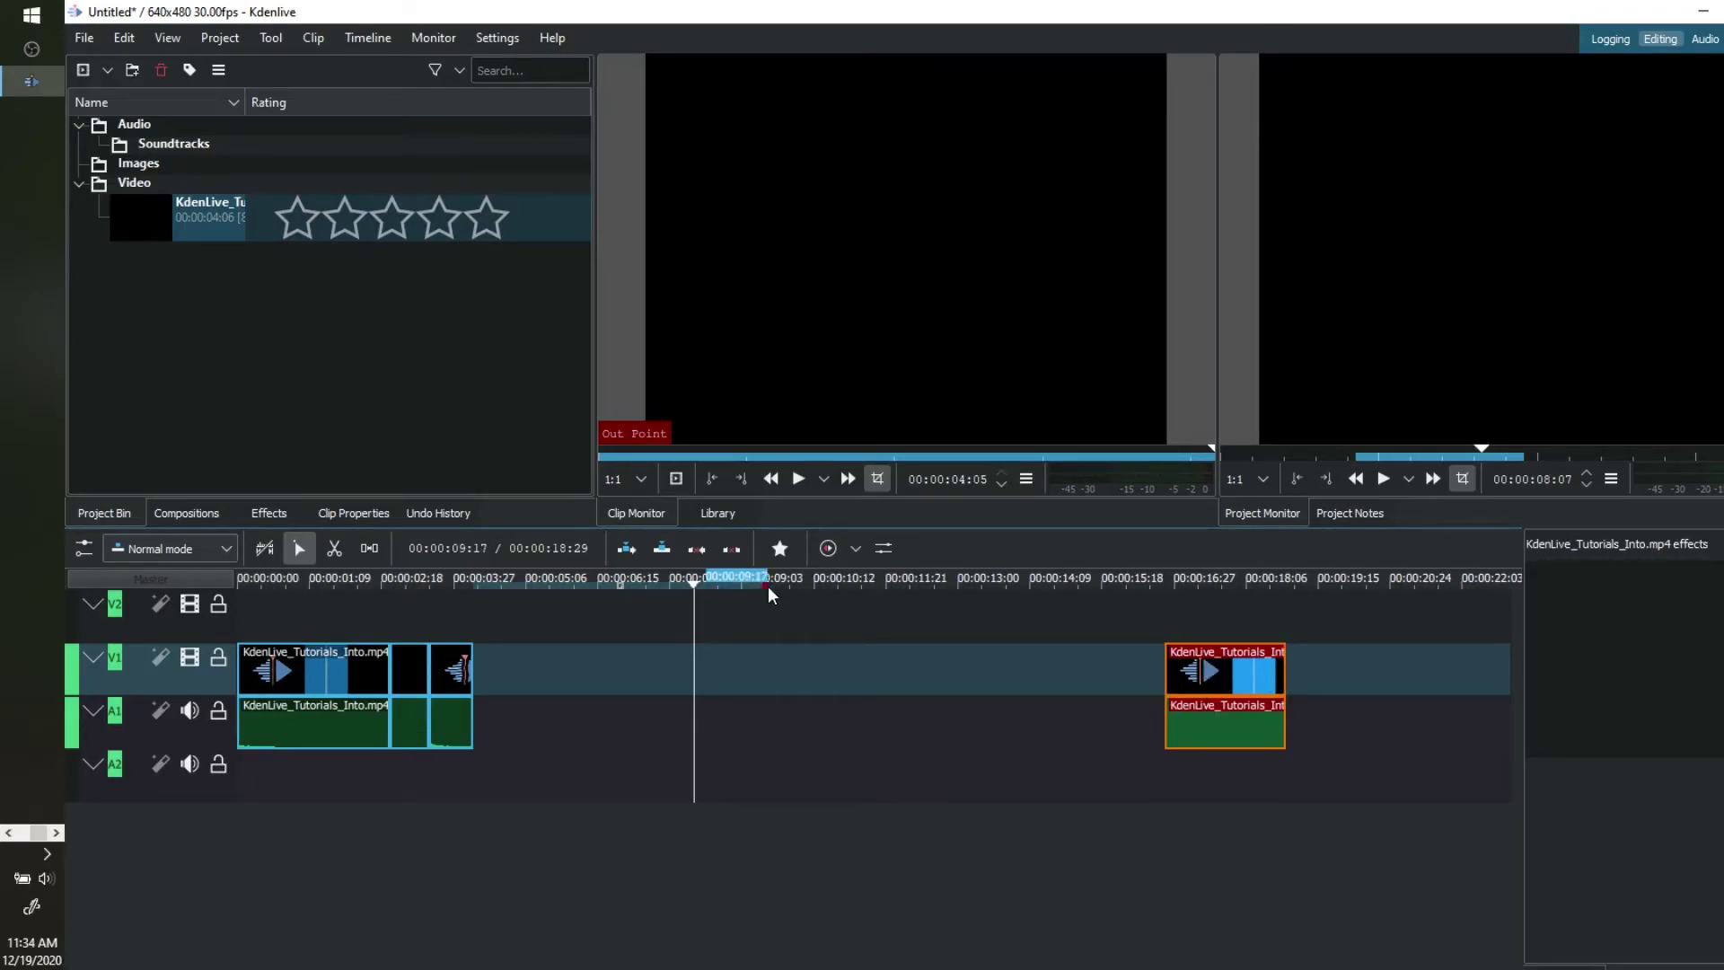
{"action": "left_click_drag", "start_coordinate": [768, 585], "coordinate": [644, 584]}
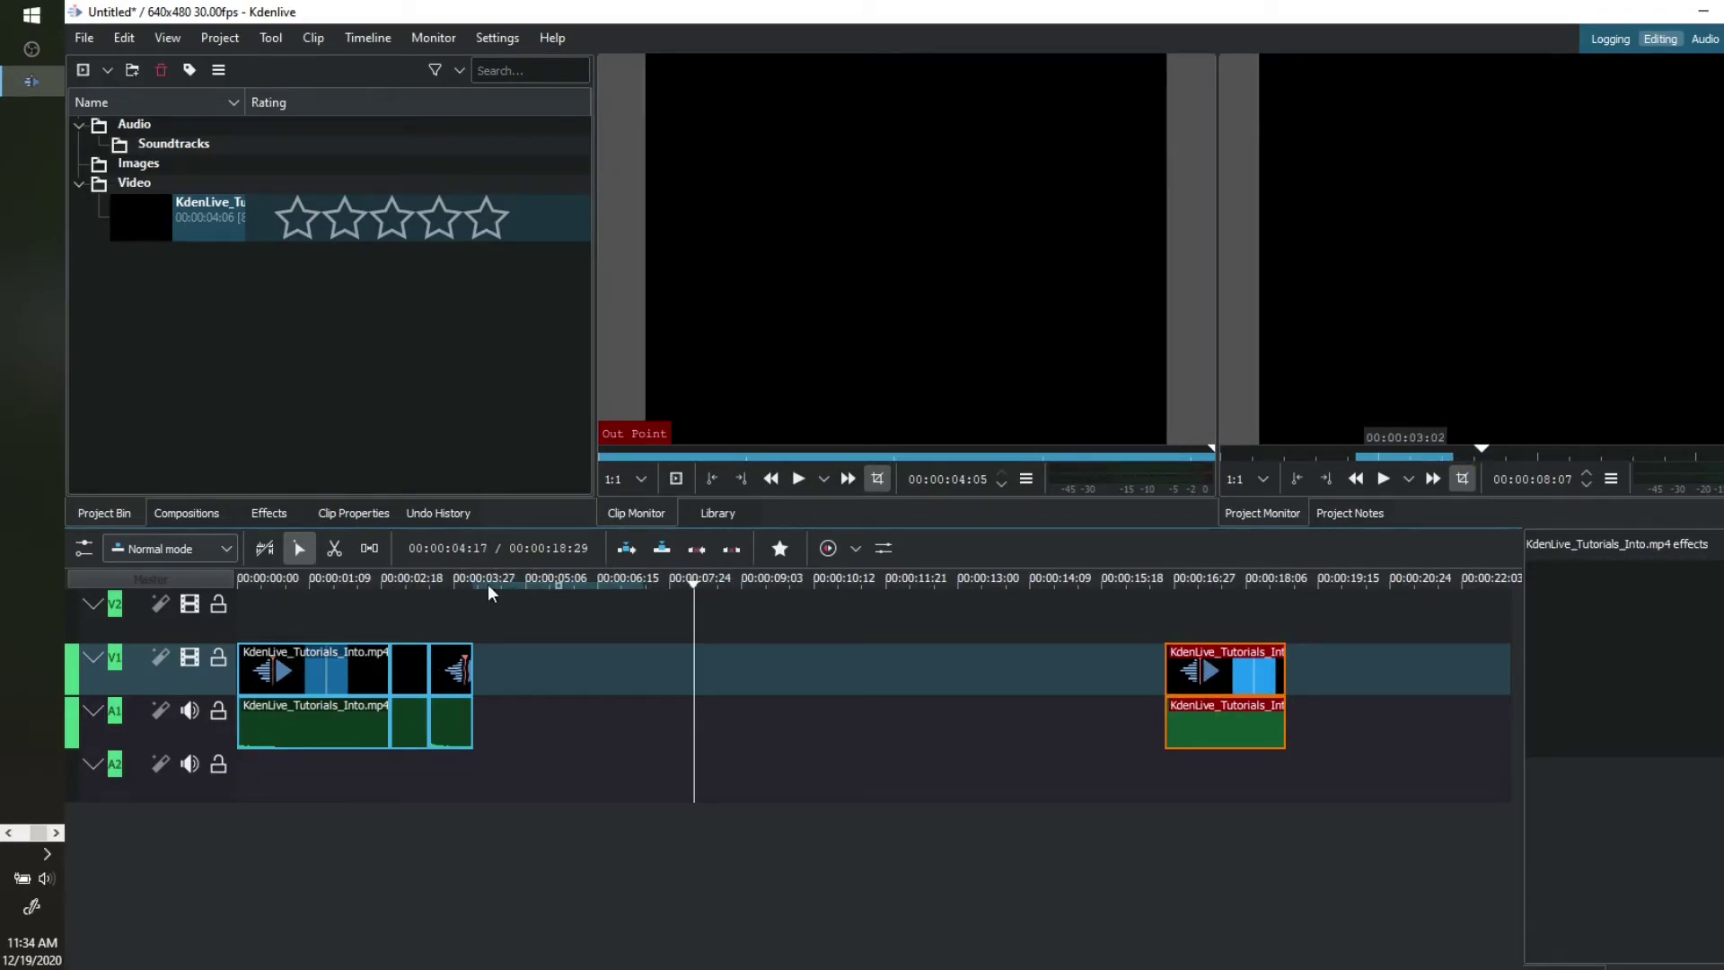
{"action": "left_click", "coordinate": [499, 584]}
Step: Make the zone run from 00:00:00:00 to the end of the opening clips, playhead at 00:00:01:07
{"action": "left_click", "coordinate": [536, 585]}
{"action": "left_click_drag", "start_coordinate": [455, 585], "coordinate": [237, 584]}
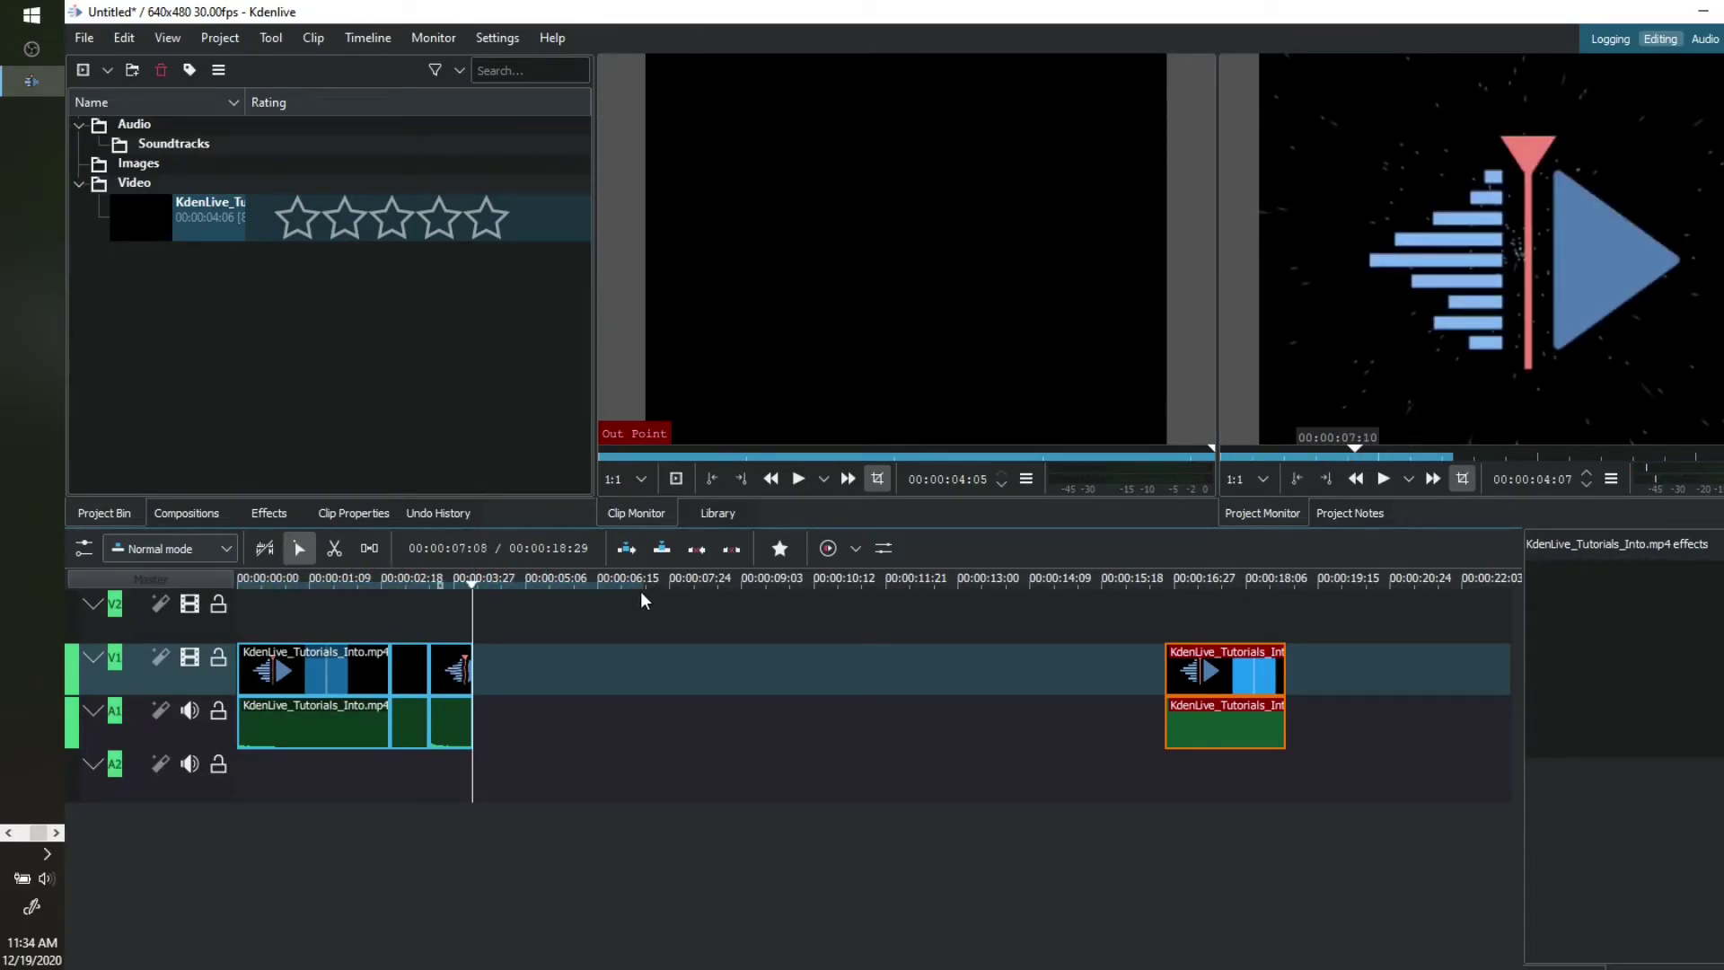
{"action": "left_click_drag", "start_coordinate": [644, 585], "coordinate": [472, 585]}
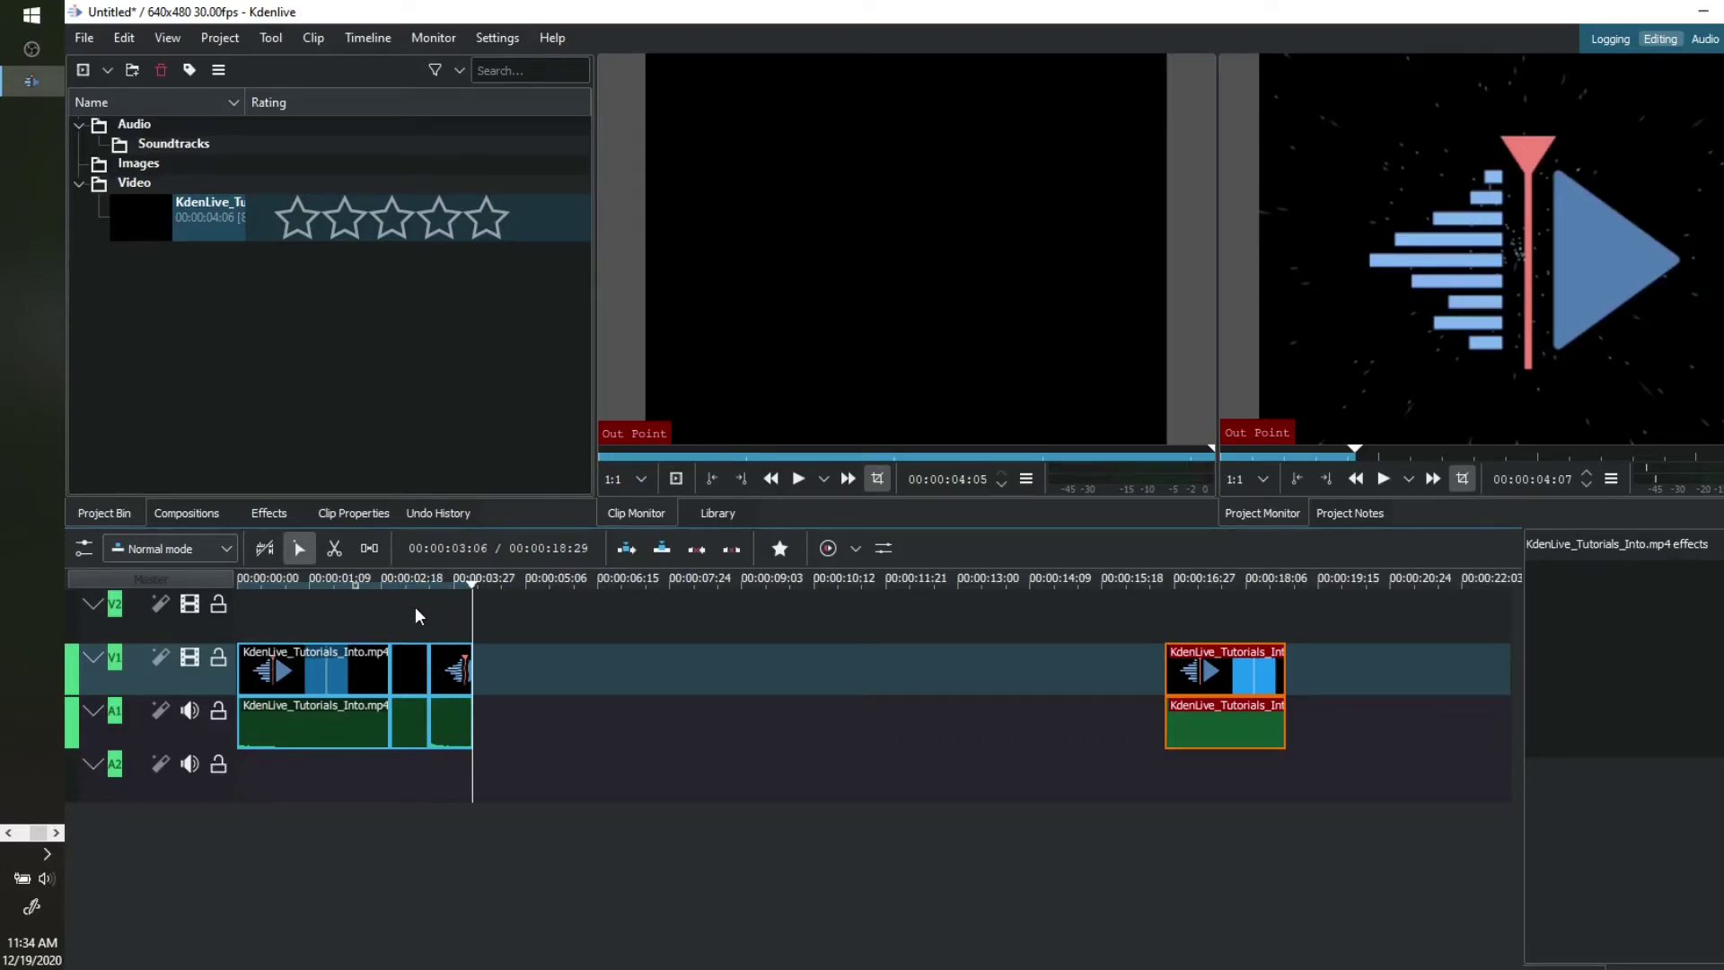
{"action": "left_click", "coordinate": [305, 585]}
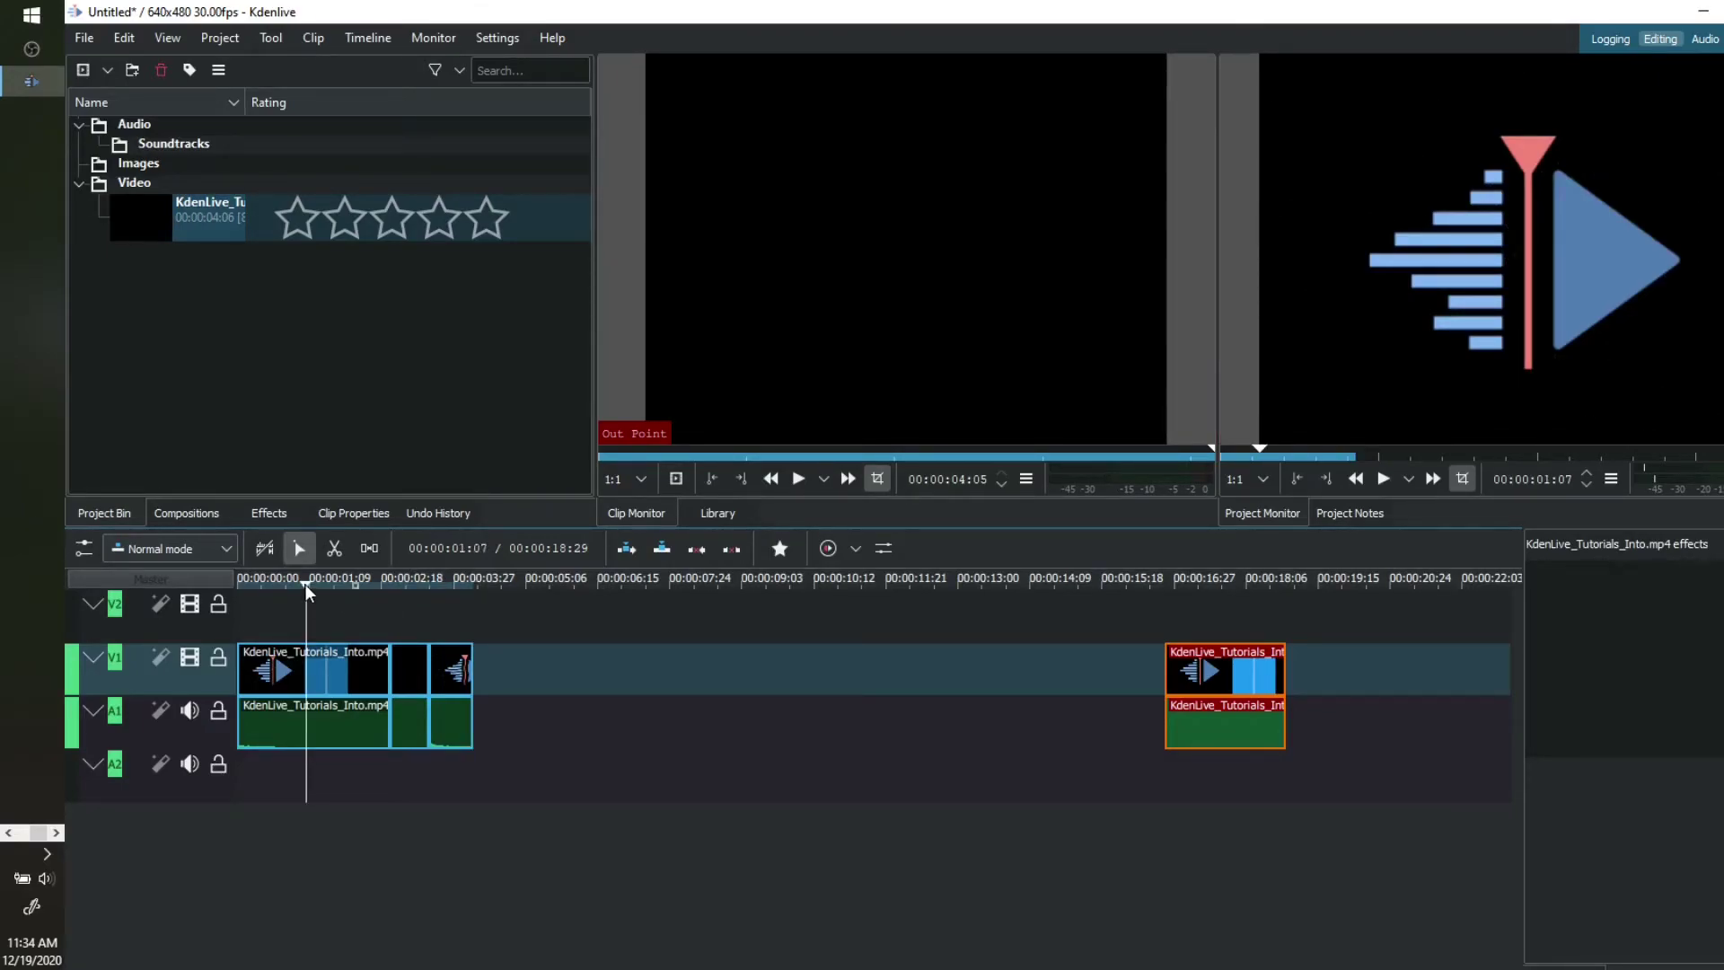
{"action": "right_click", "coordinate": [305, 585]}
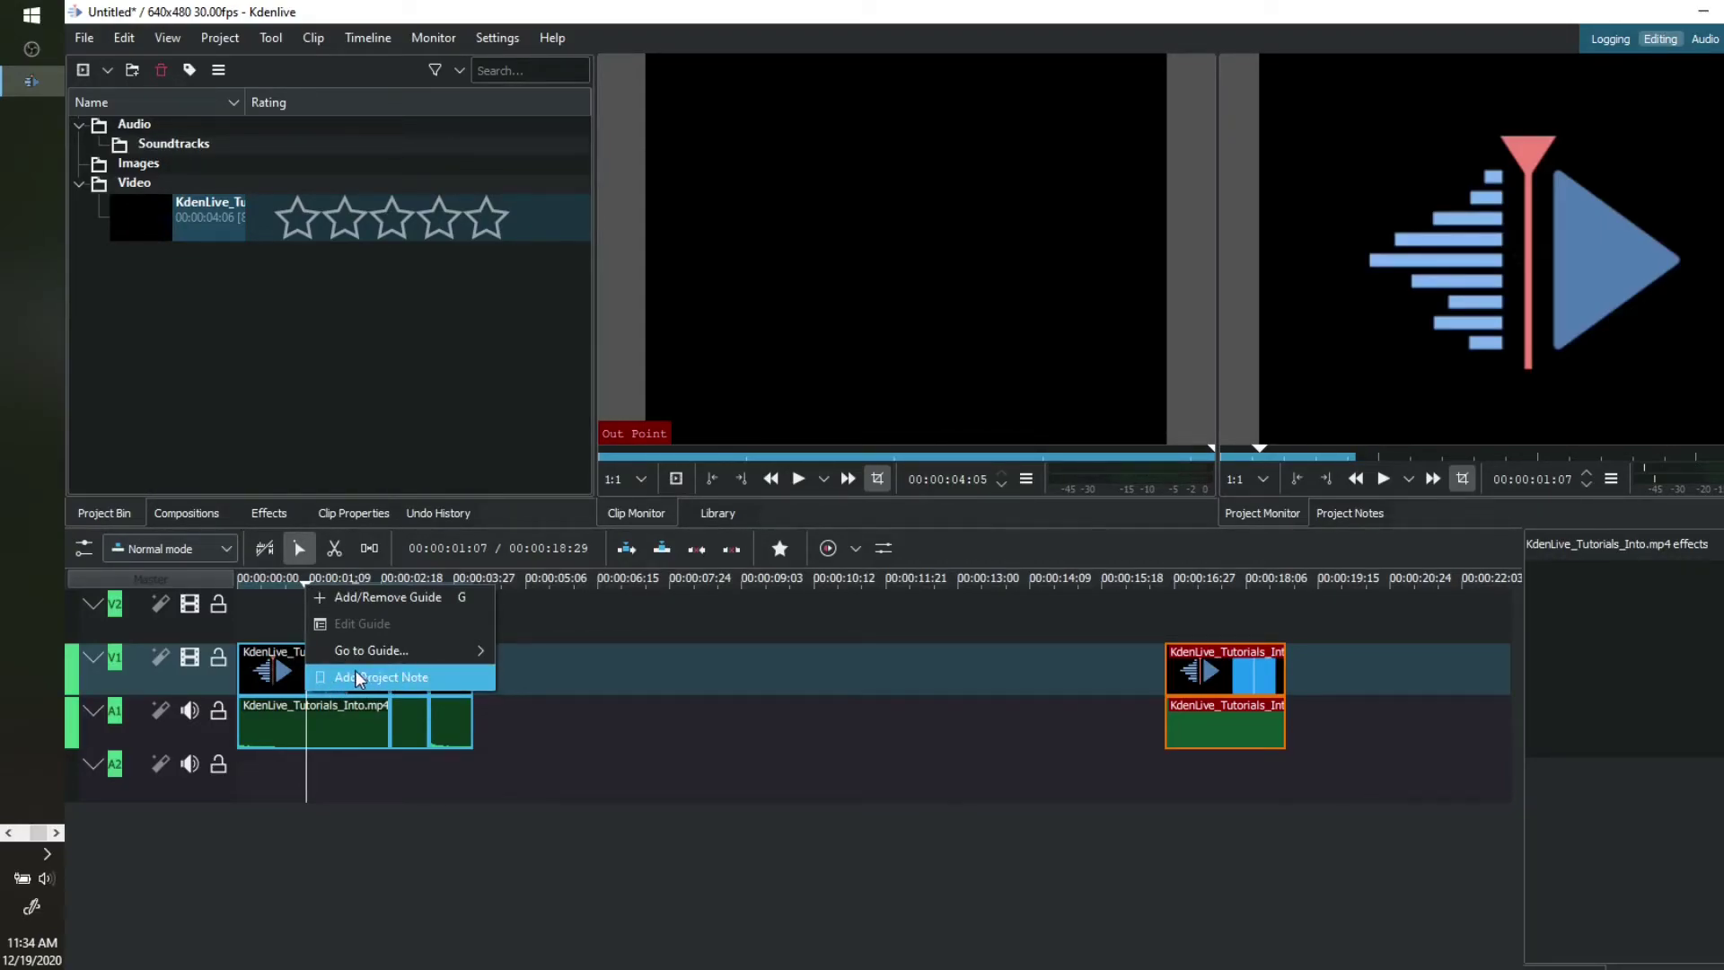
Step: Add a Category 0 marker to the first intro-clip piece, leaving the playhead at about 00:00:01:28
{"action": "right_click", "coordinate": [298, 664]}
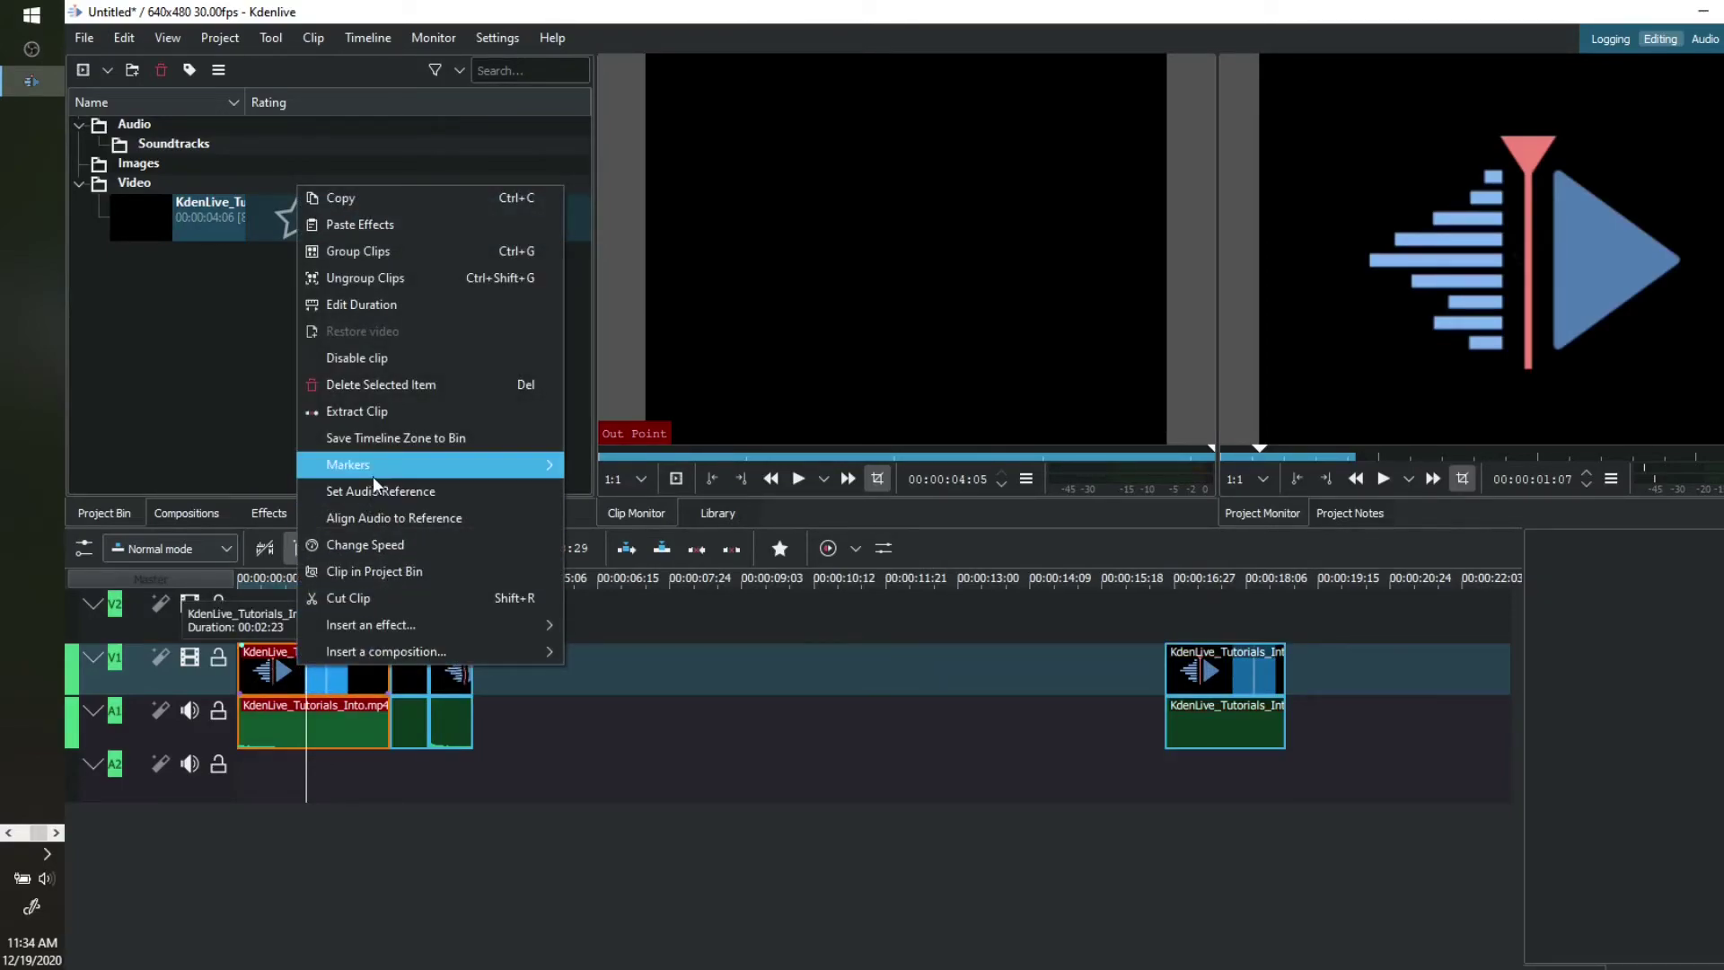
{"action": "mouse_move", "coordinate": [372, 476]}
{"action": "left_click", "coordinate": [734, 467]}
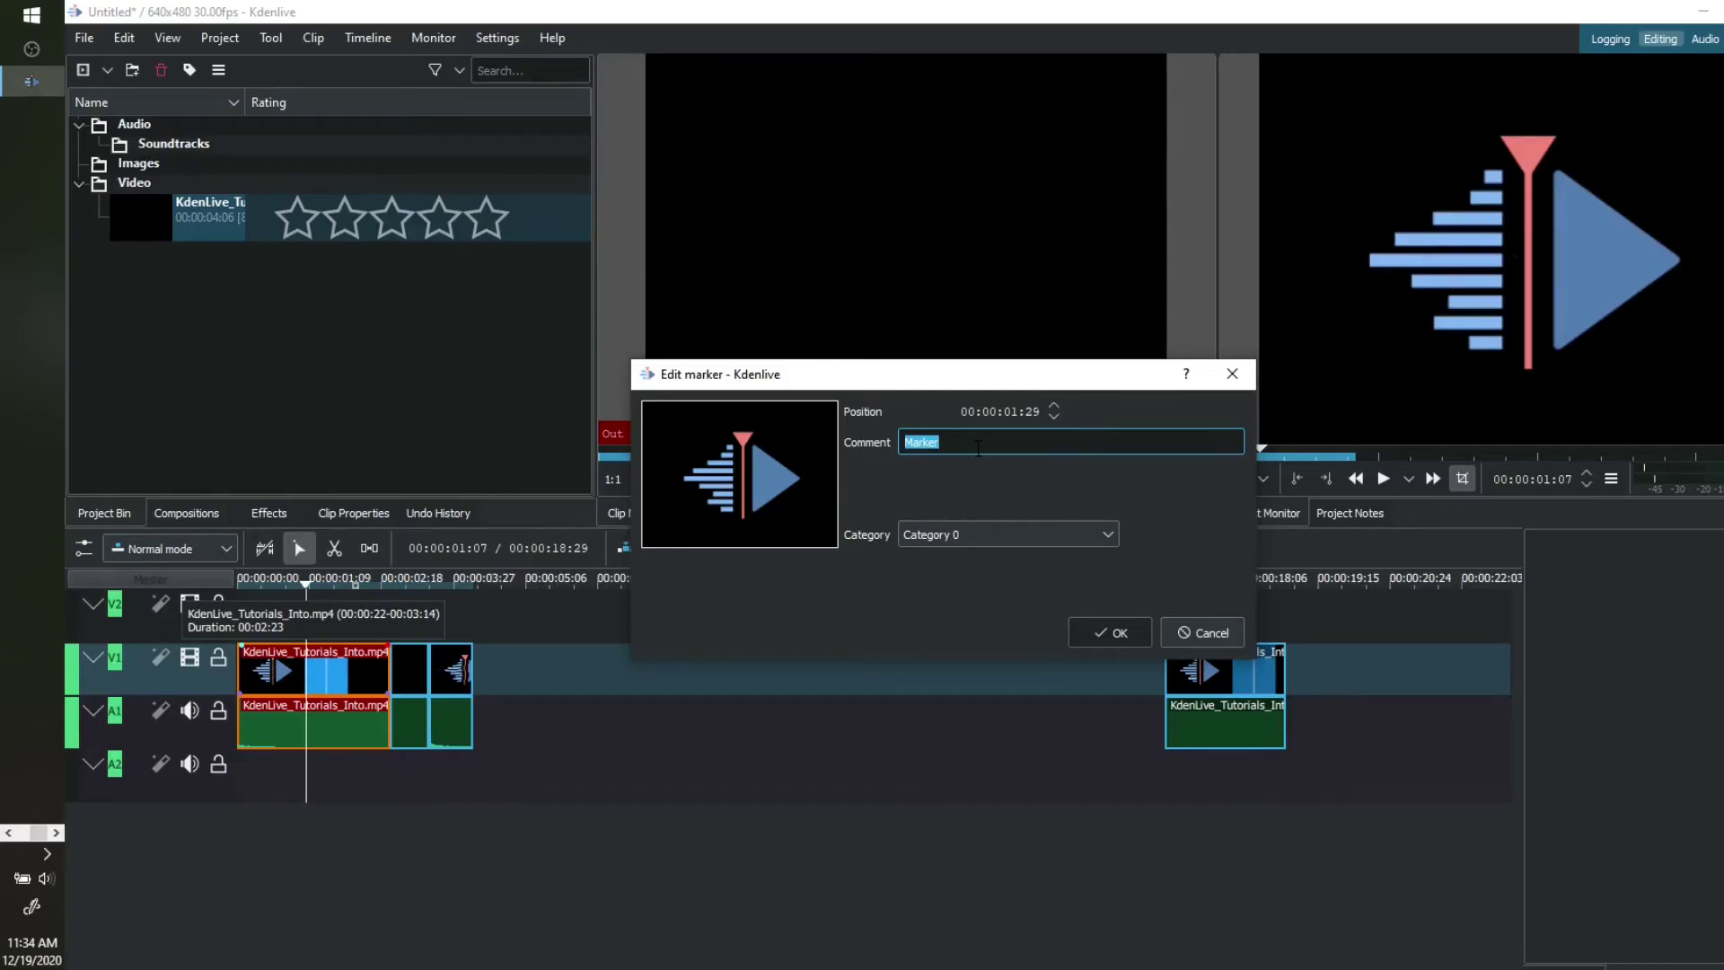
{"action": "left_click", "coordinate": [1103, 547]}
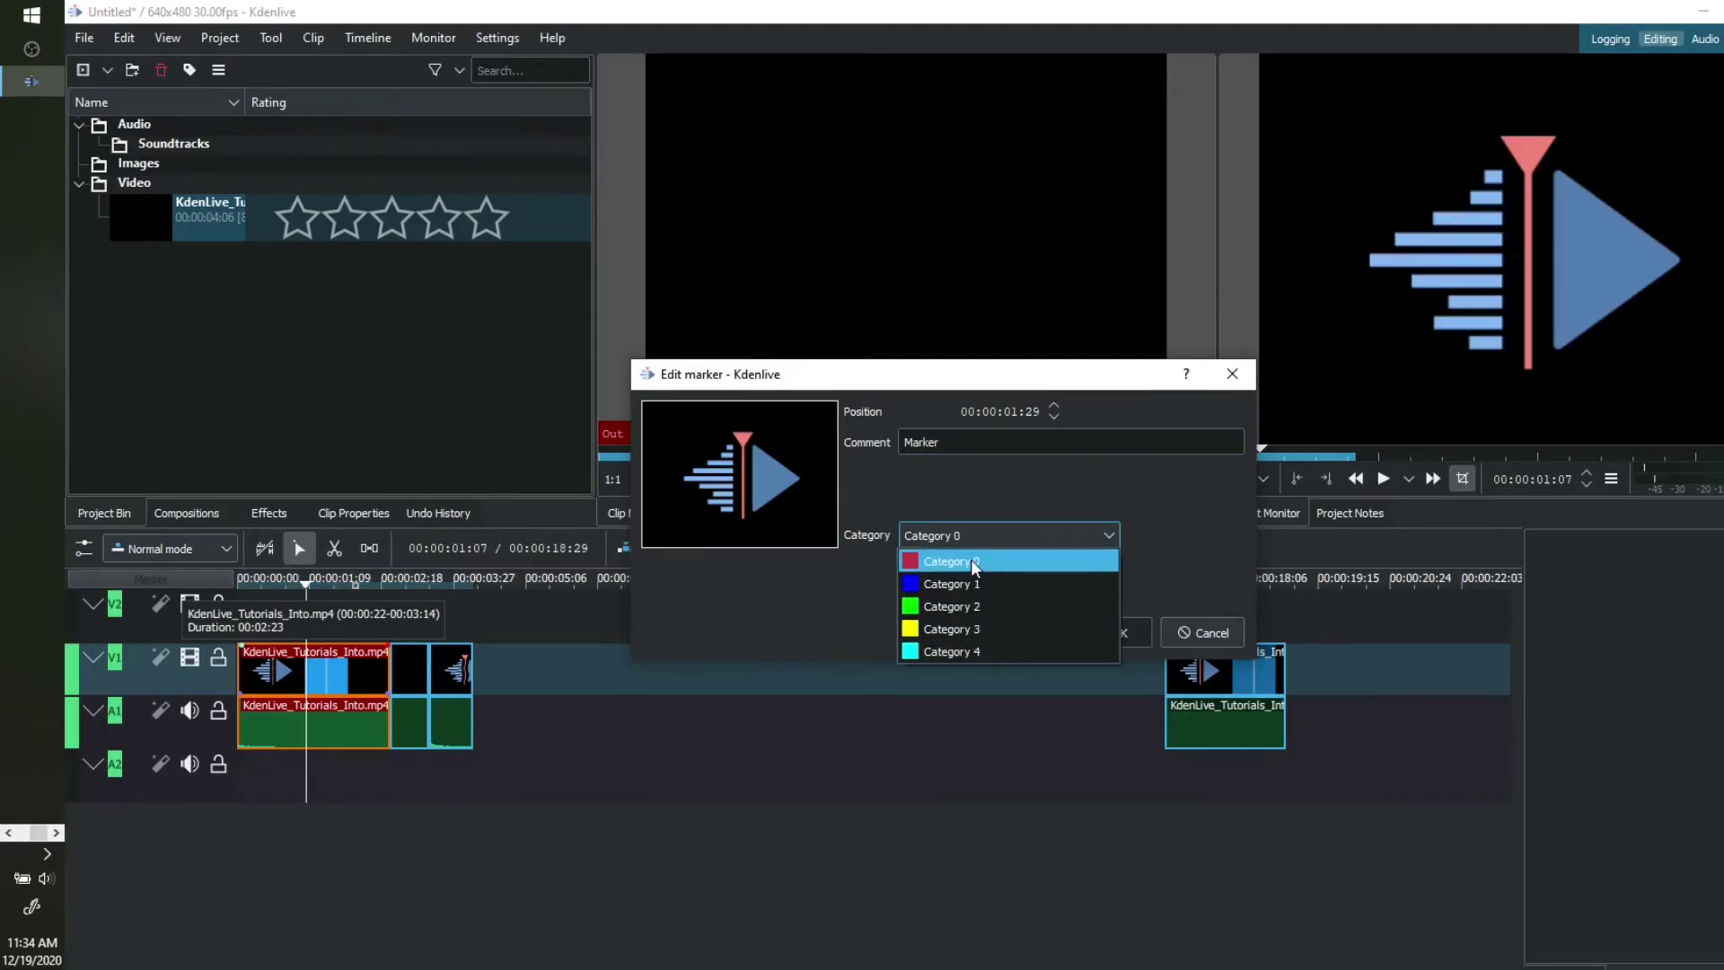
{"action": "left_click", "coordinate": [1133, 550]}
{"action": "left_click", "coordinate": [1112, 634]}
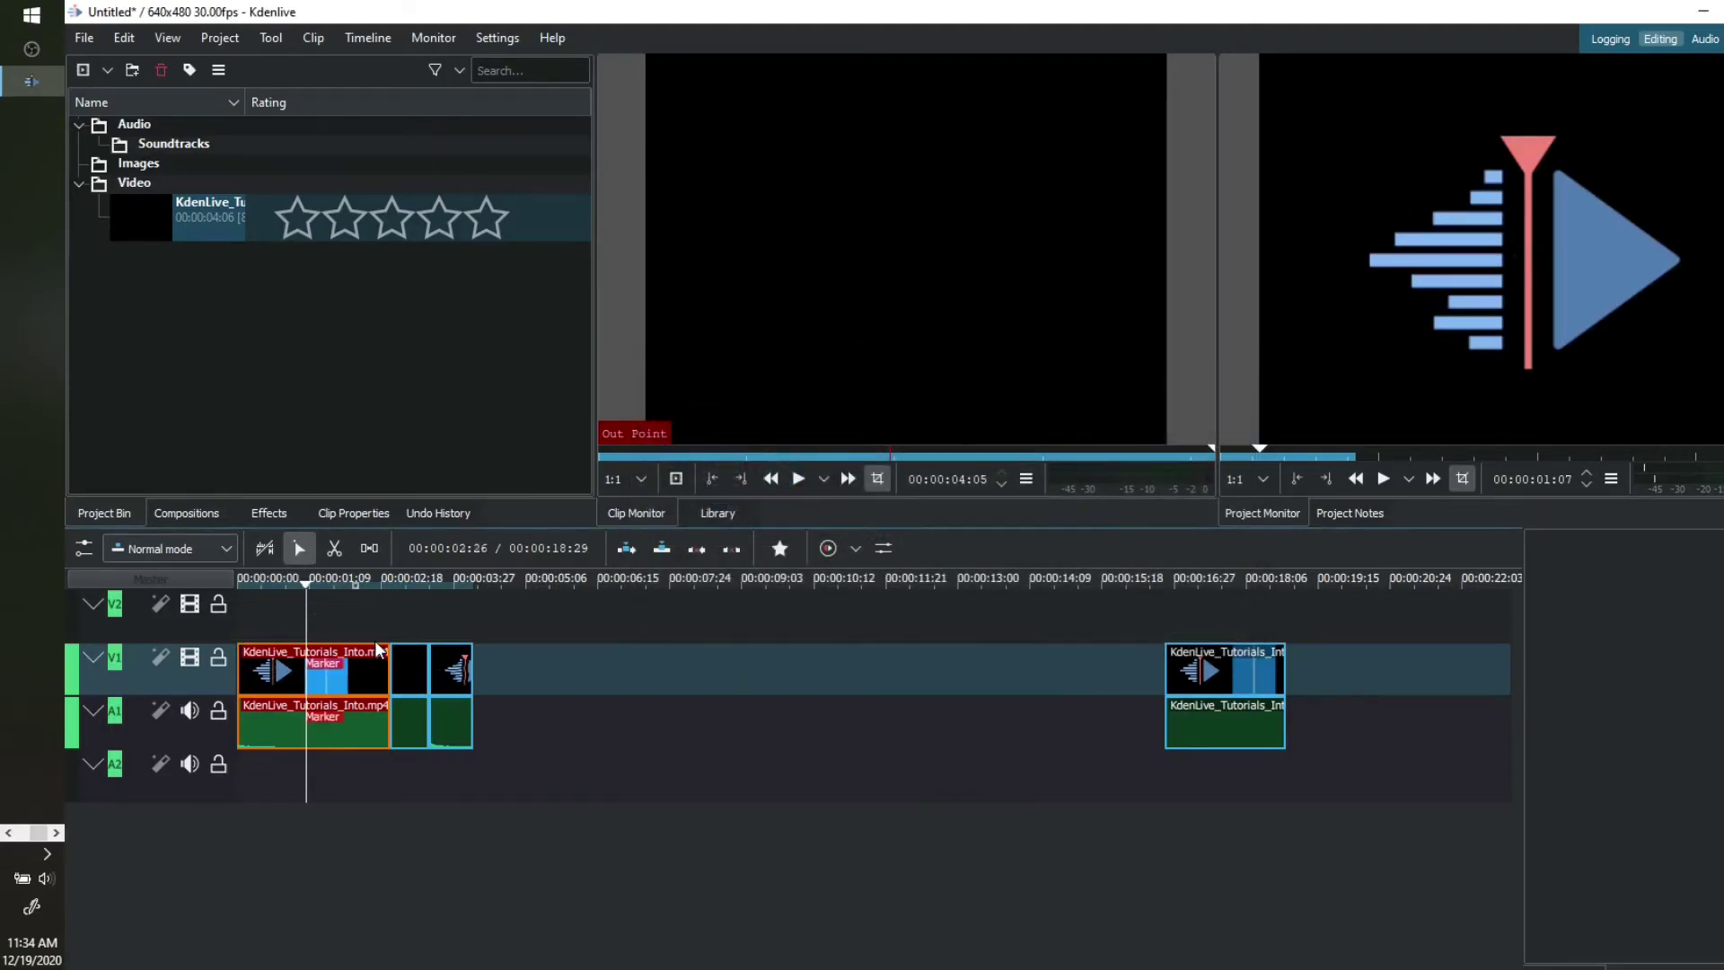
{"action": "mouse_move", "coordinate": [339, 584]}
{"action": "left_mouse_down"}
{"action": "mouse_move", "coordinate": [409, 585]}
{"action": "mouse_move", "coordinate": [282, 613]}
{"action": "mouse_move", "coordinate": [347, 607]}
{"action": "left_mouse_up"}
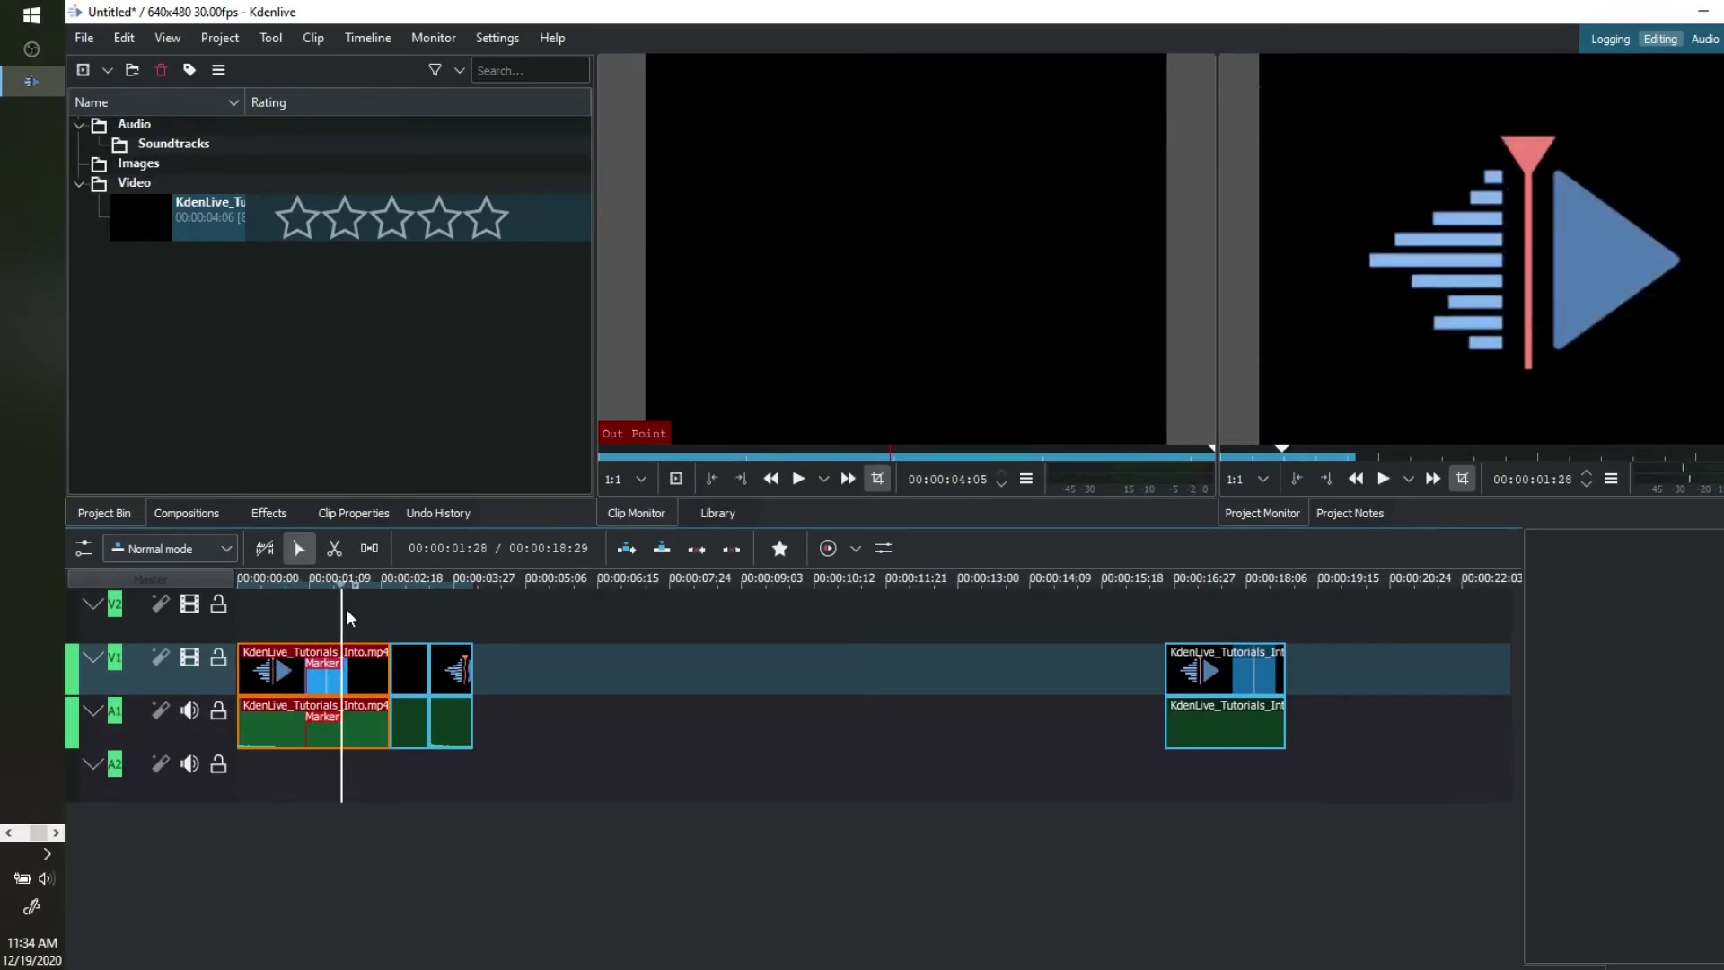
Step: Add a guide on the timeline ruler at the playhead
{"action": "right_click", "coordinate": [309, 587]}
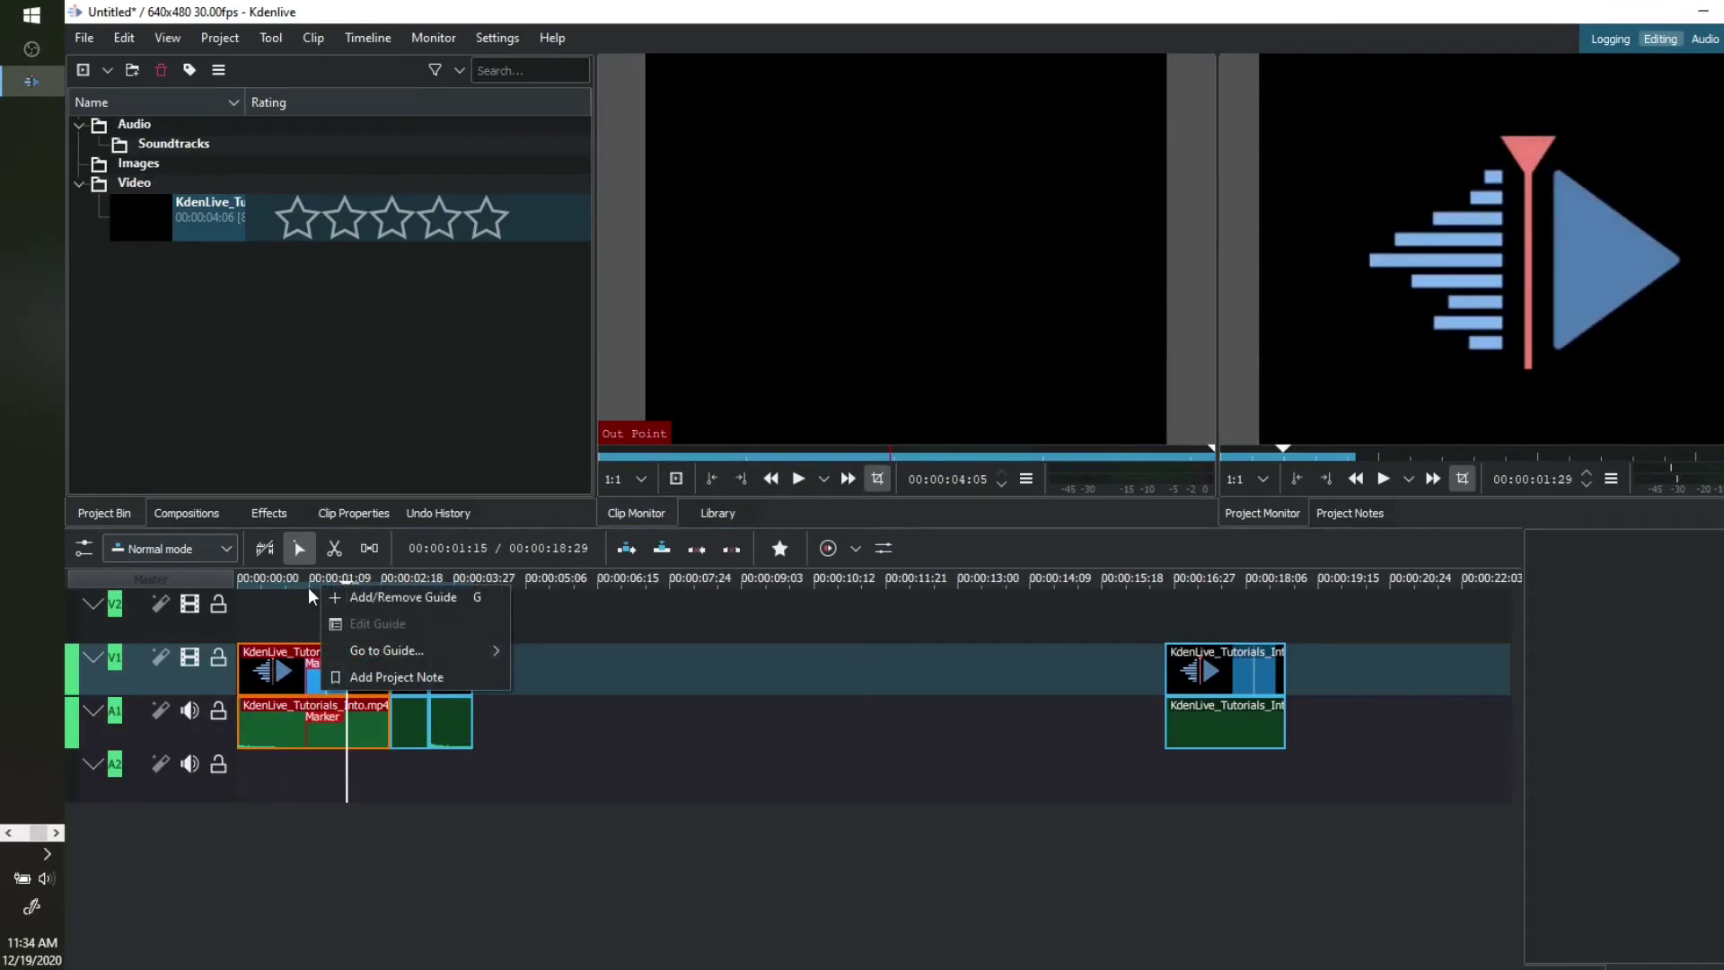
{"action": "right_click", "coordinate": [282, 614]}
{"action": "right_click", "coordinate": [267, 681]}
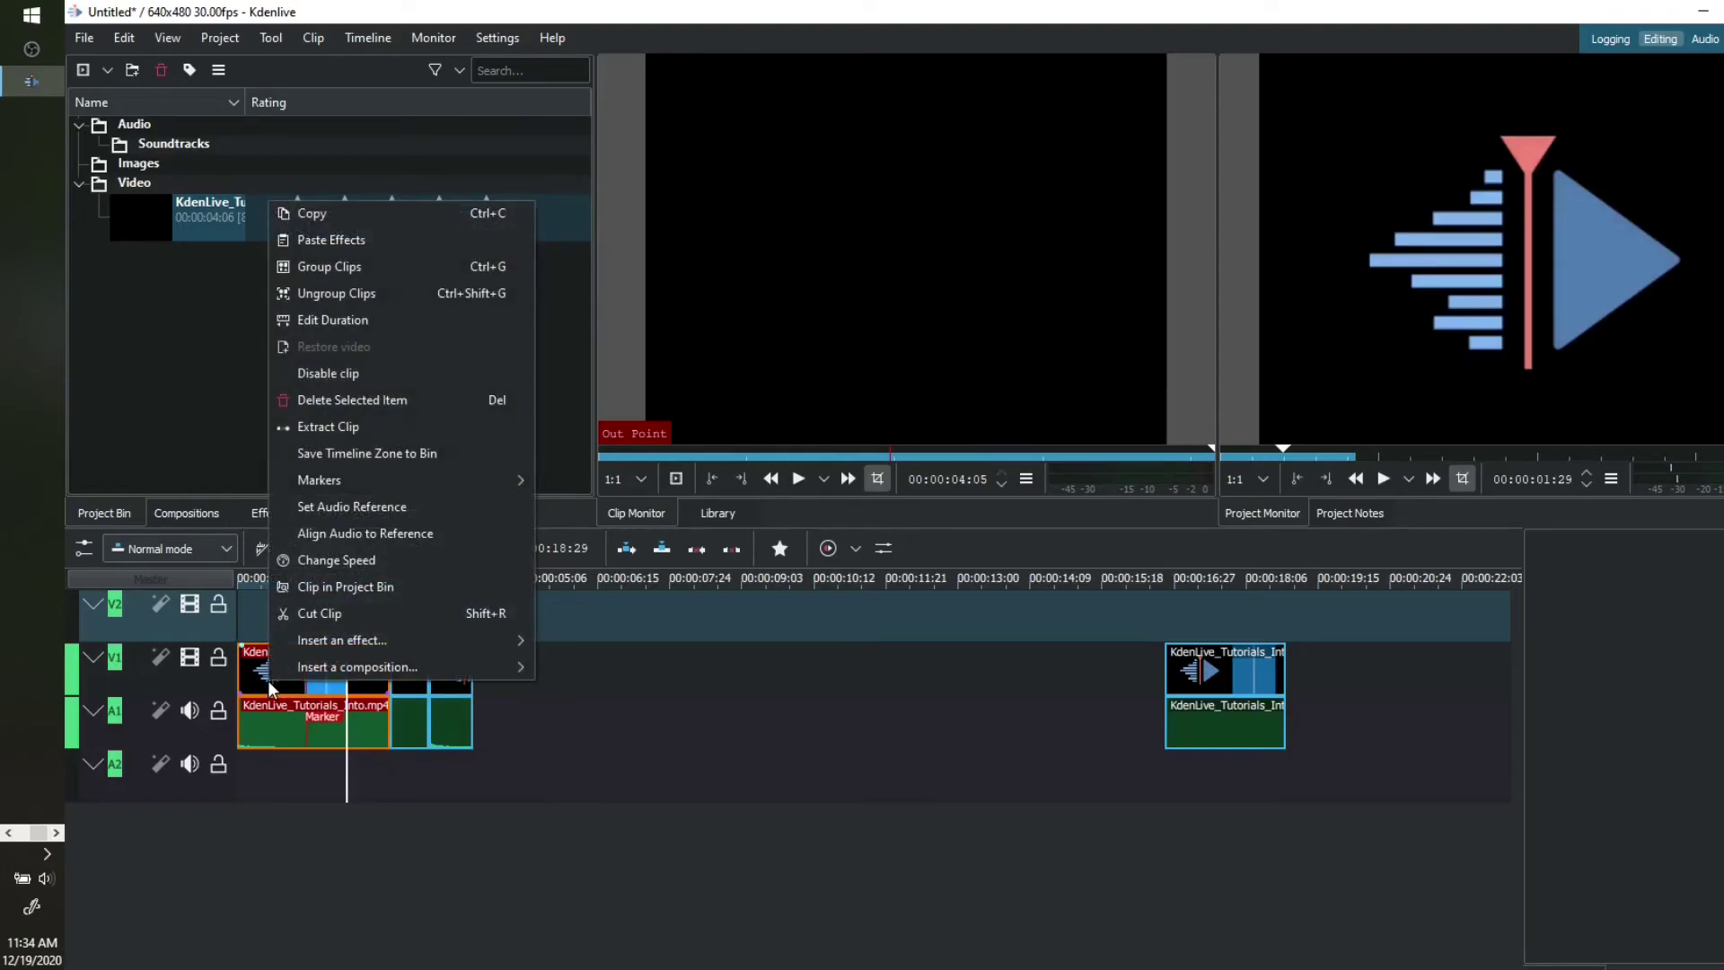
{"action": "mouse_move", "coordinate": [400, 472]}
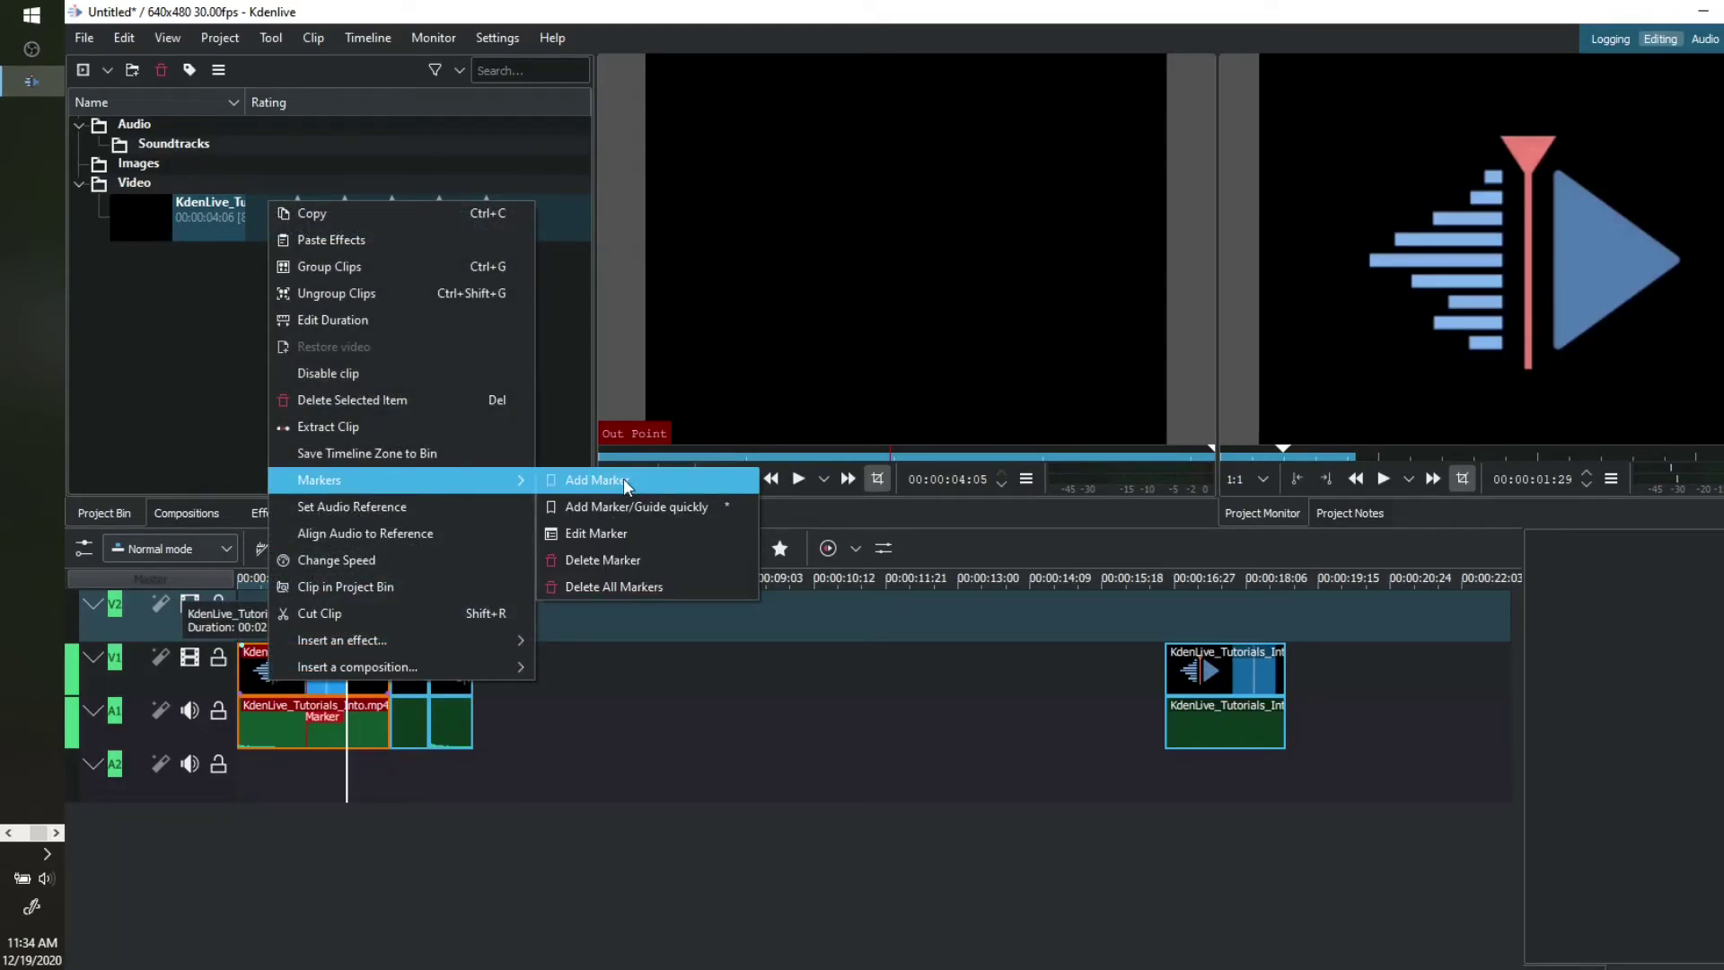
{"action": "left_click", "coordinate": [690, 766]}
{"action": "right_click", "coordinate": [373, 581]}
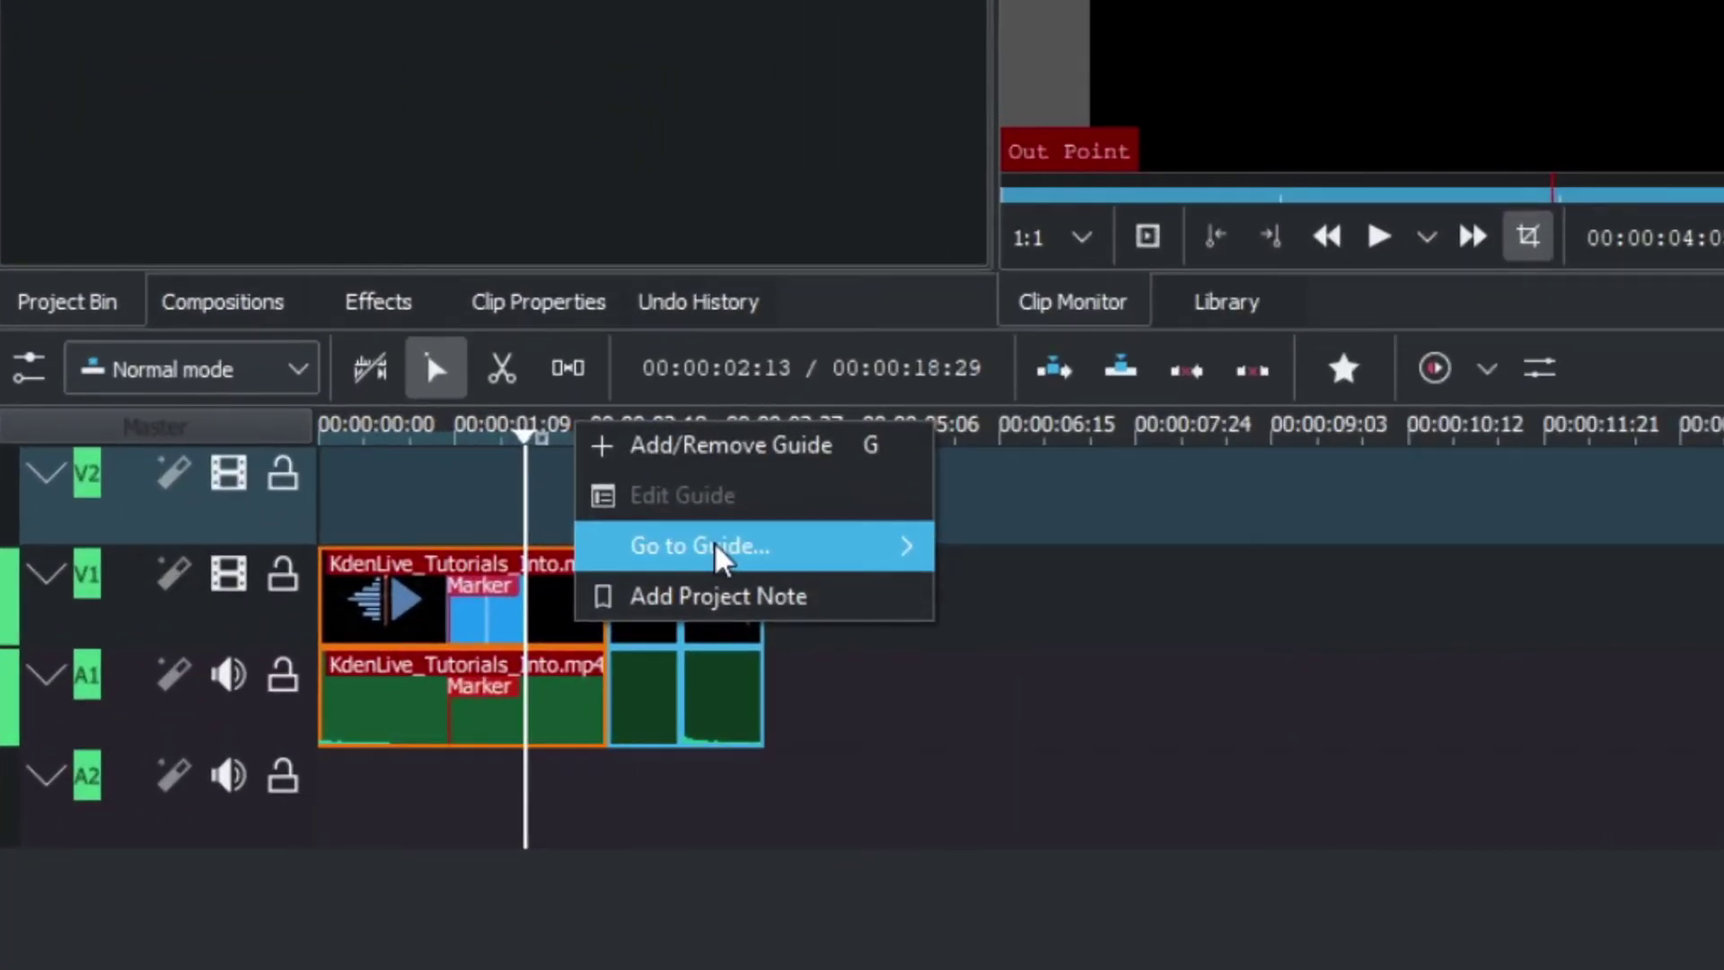
{"action": "left_click", "coordinate": [716, 446]}
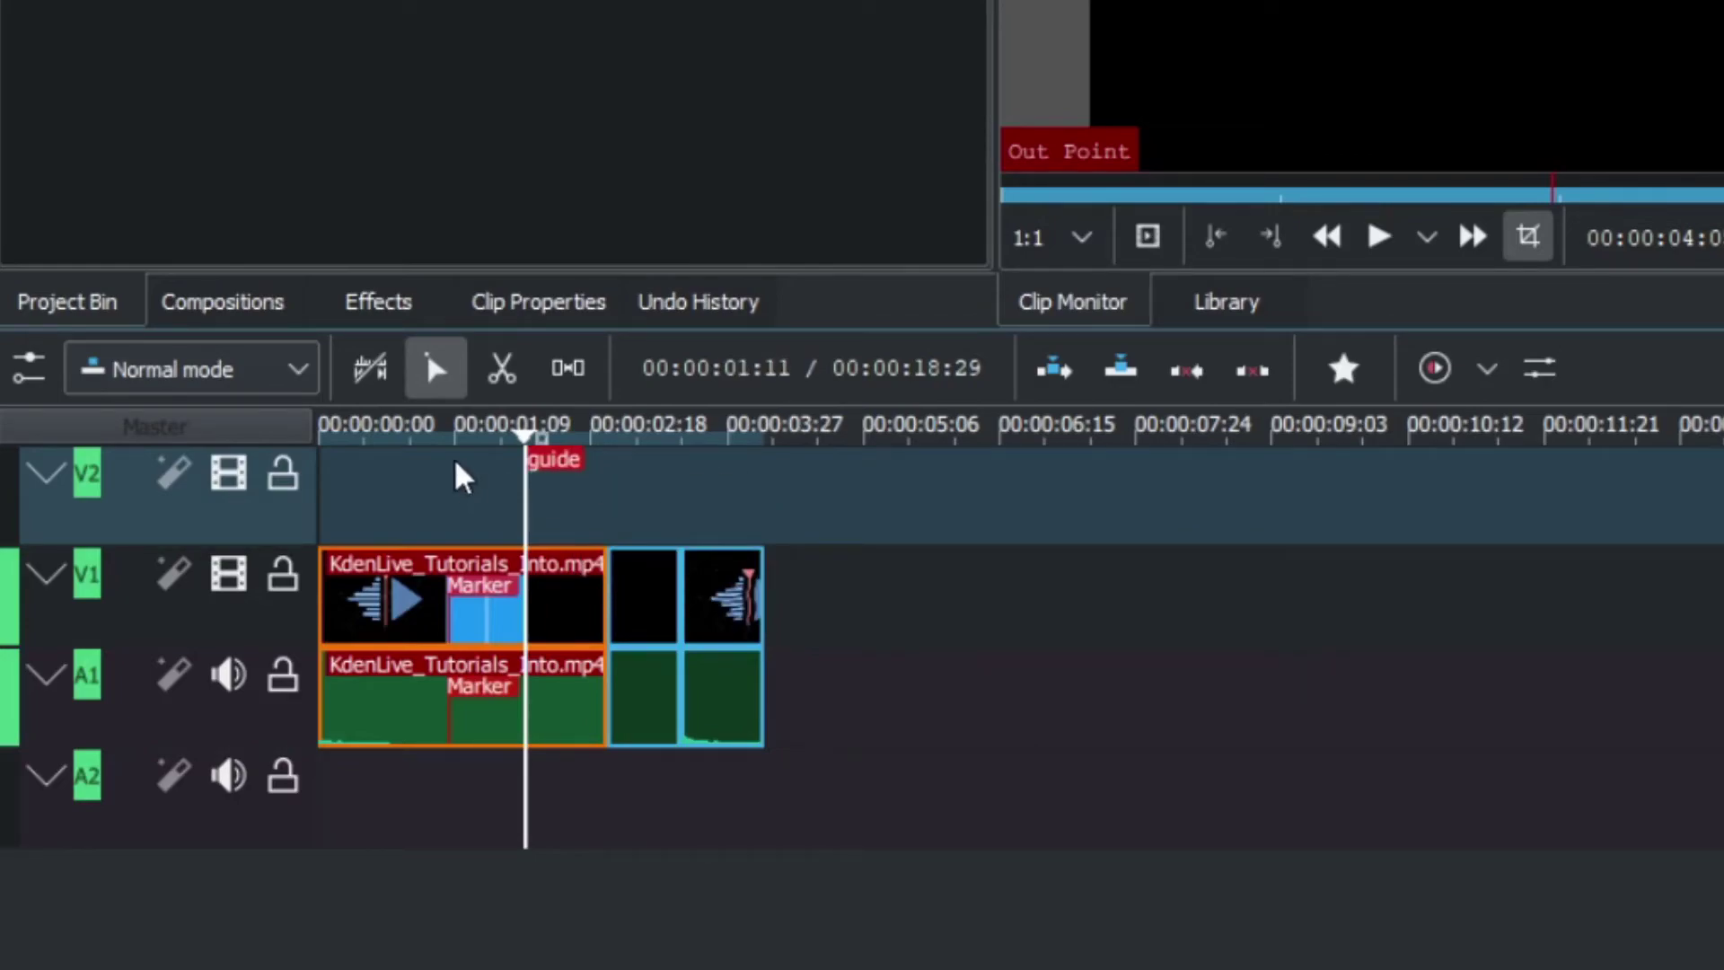
Step: Jump the playhead to the guide, then move it on past the guide
{"action": "left_click", "coordinate": [379, 434]}
{"action": "right_click", "coordinate": [379, 434]}
{"action": "mouse_move", "coordinate": [550, 552]}
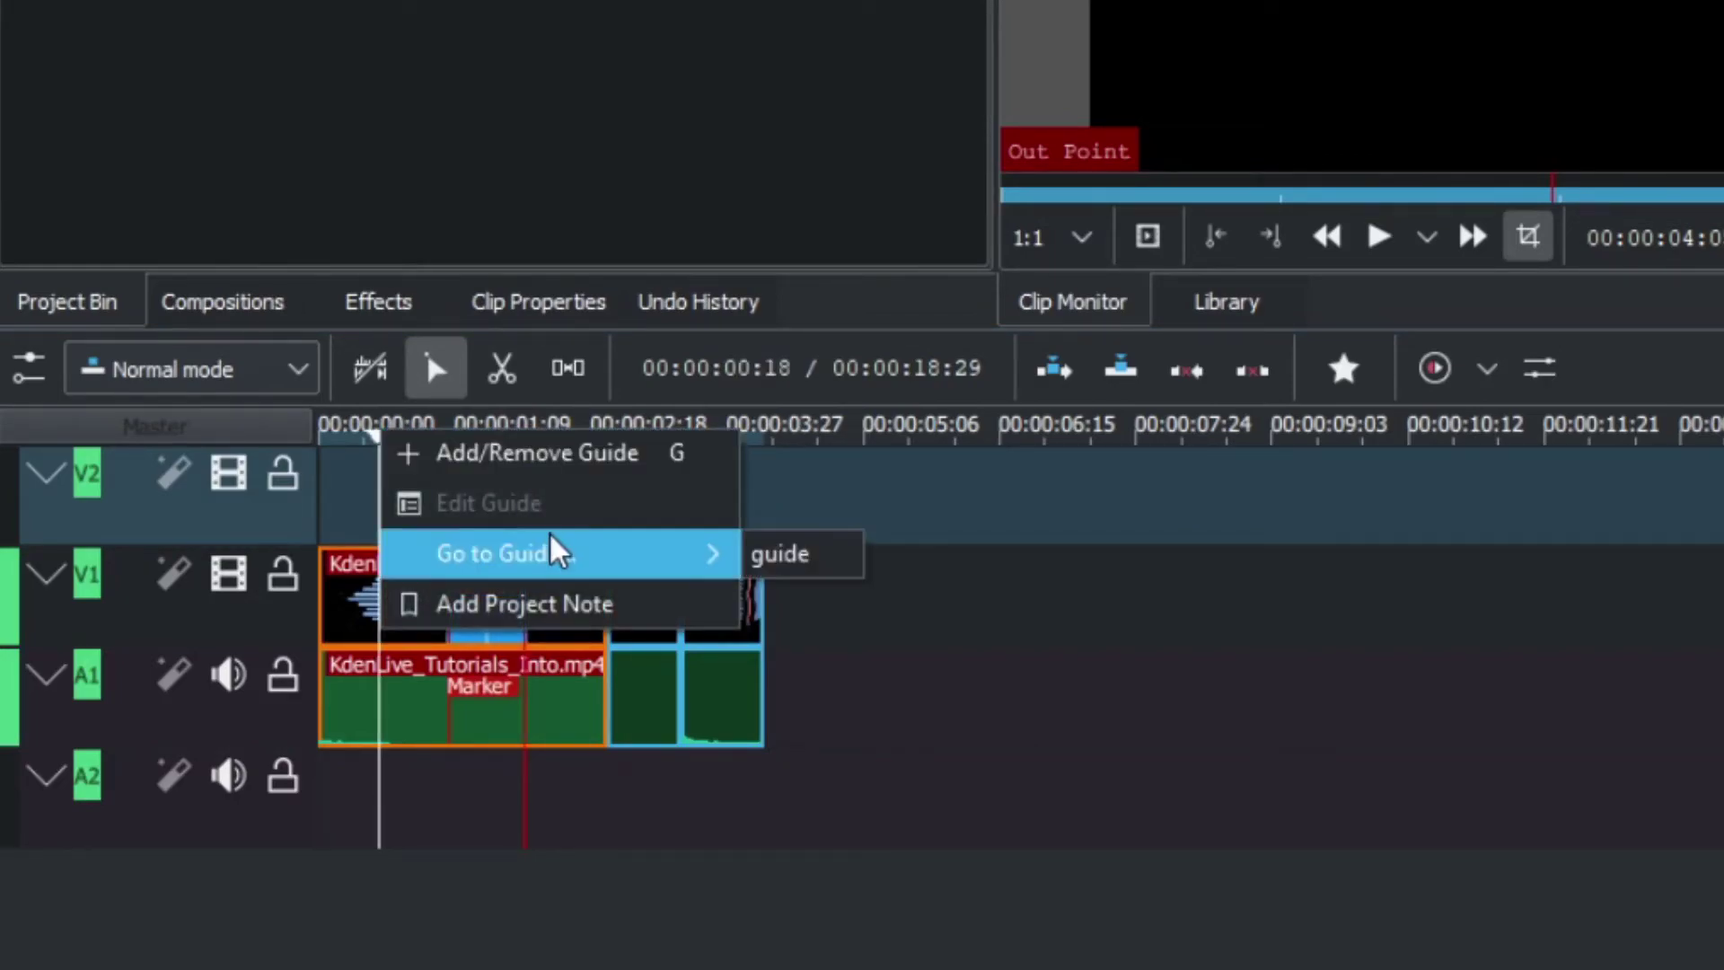
{"action": "left_click", "coordinate": [787, 556]}
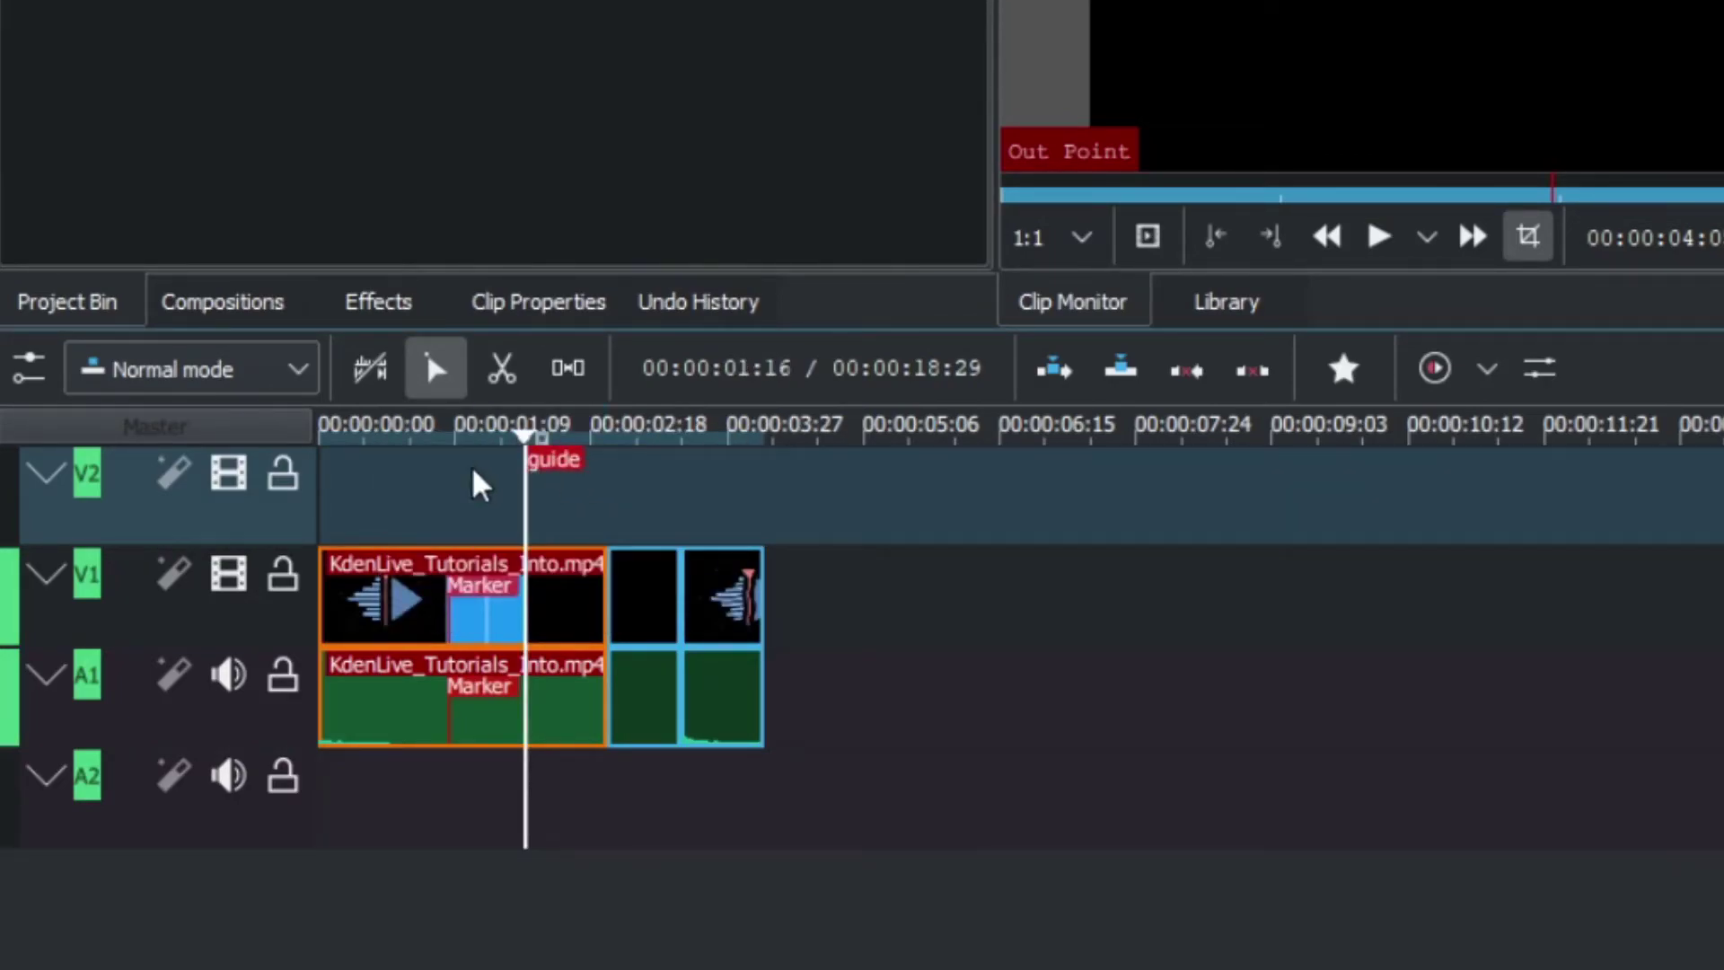
{"action": "left_click", "coordinate": [447, 437]}
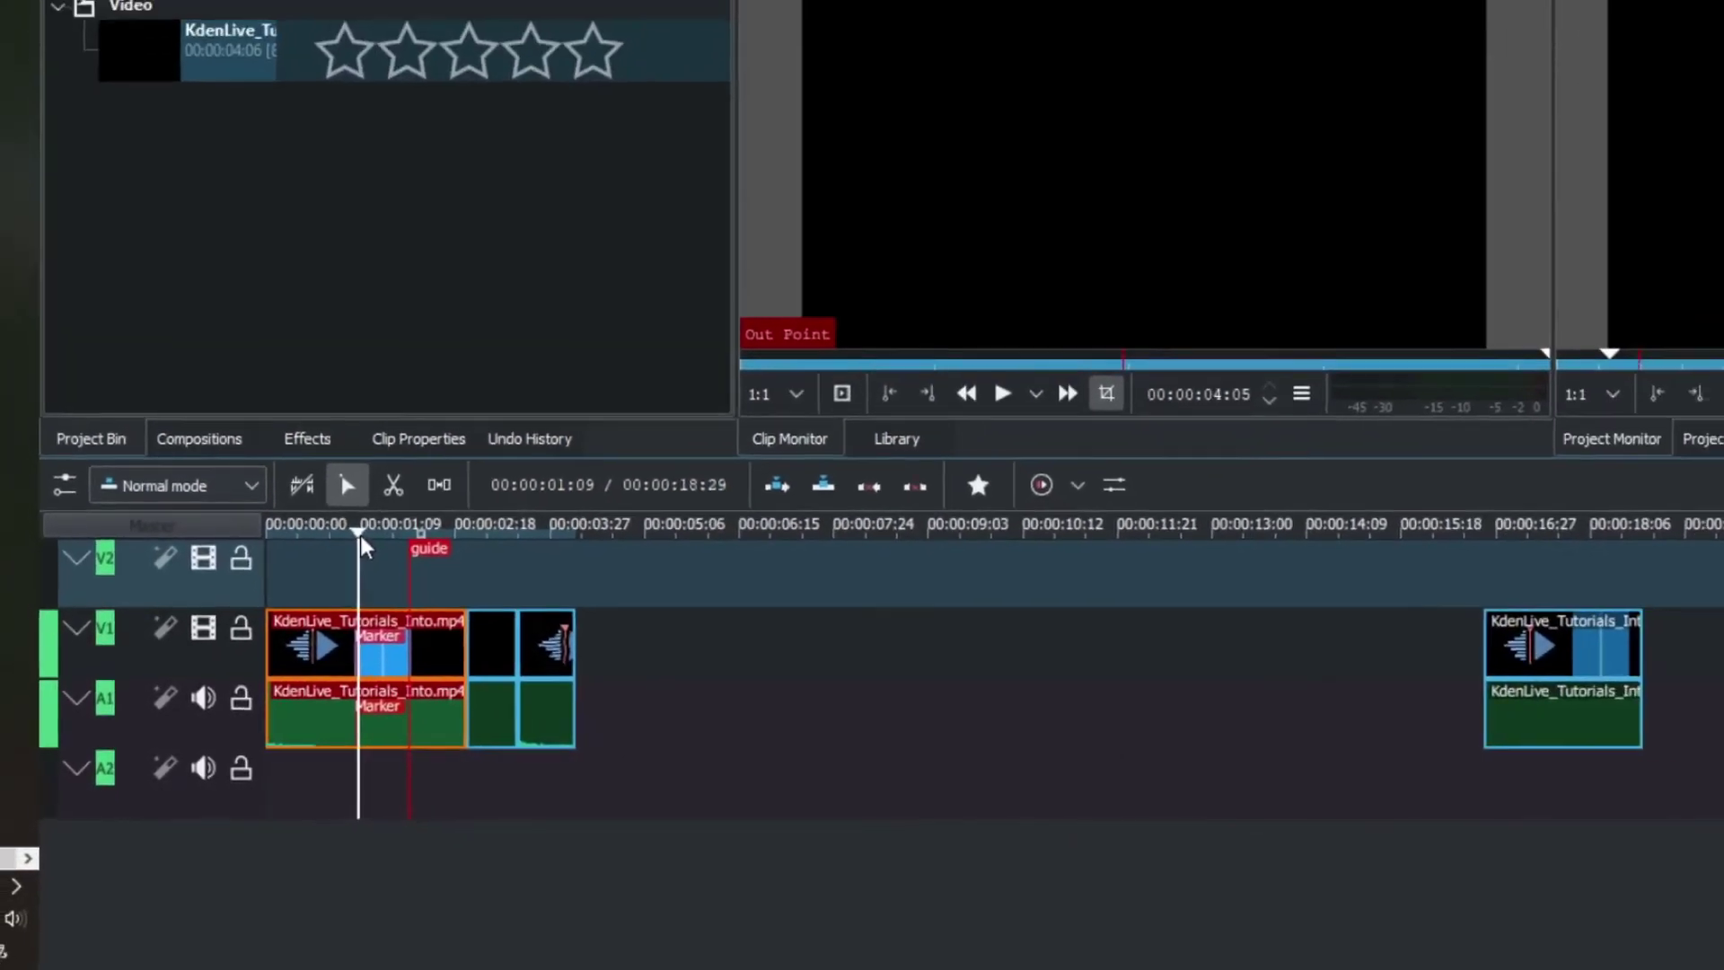
{"action": "left_click_drag", "start_coordinate": [443, 454], "coordinate": [705, 460]}
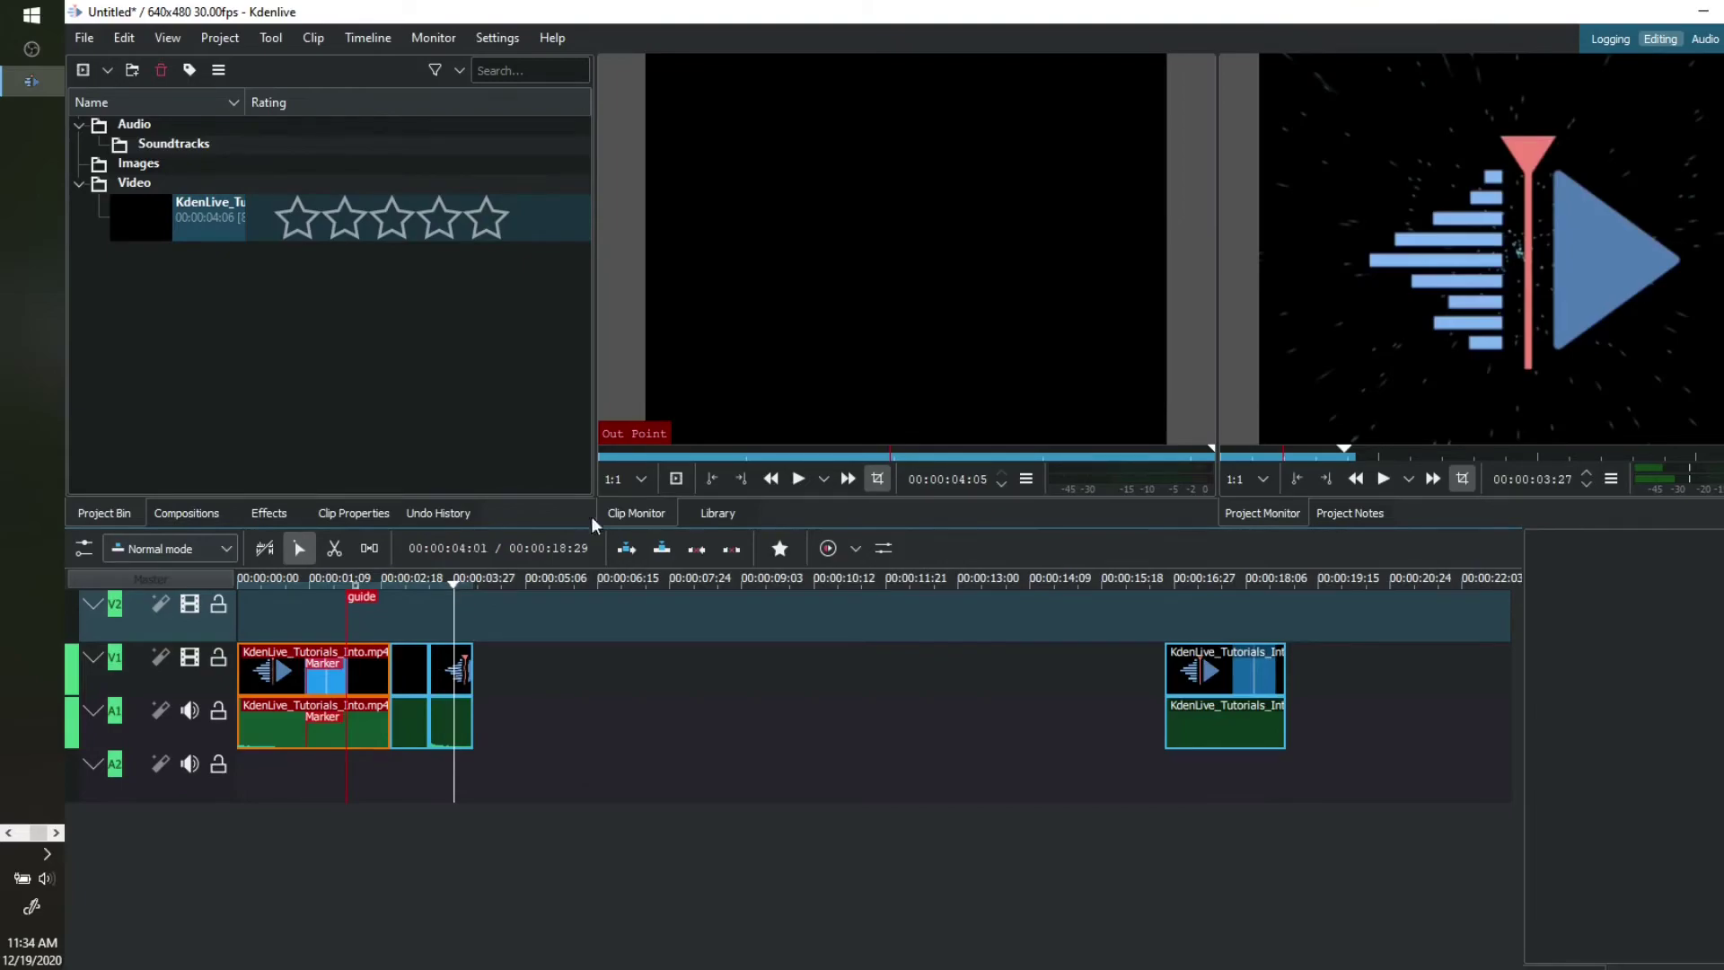
Step: Follow the two timestamp links in Project Notes, ending at 00:00:00:21, and return to the Project Monitor
{"action": "left_click", "coordinate": [1350, 514]}
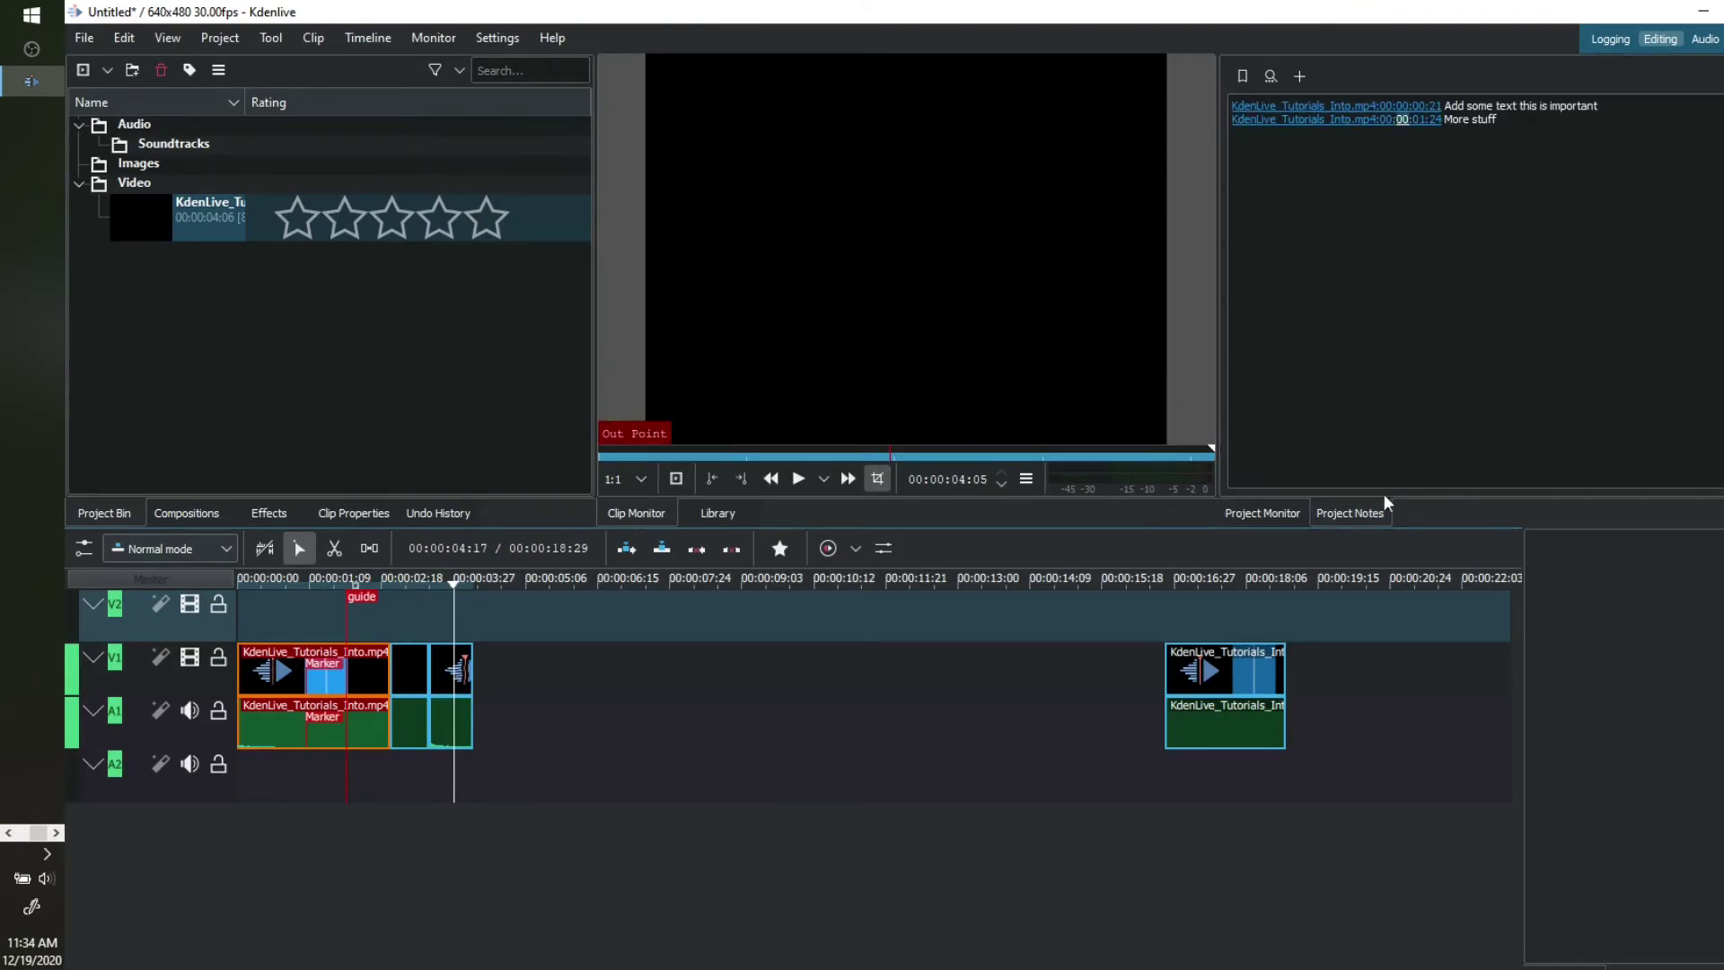
{"action": "left_click", "coordinate": [1358, 120]}
{"action": "left_click", "coordinate": [1365, 106]}
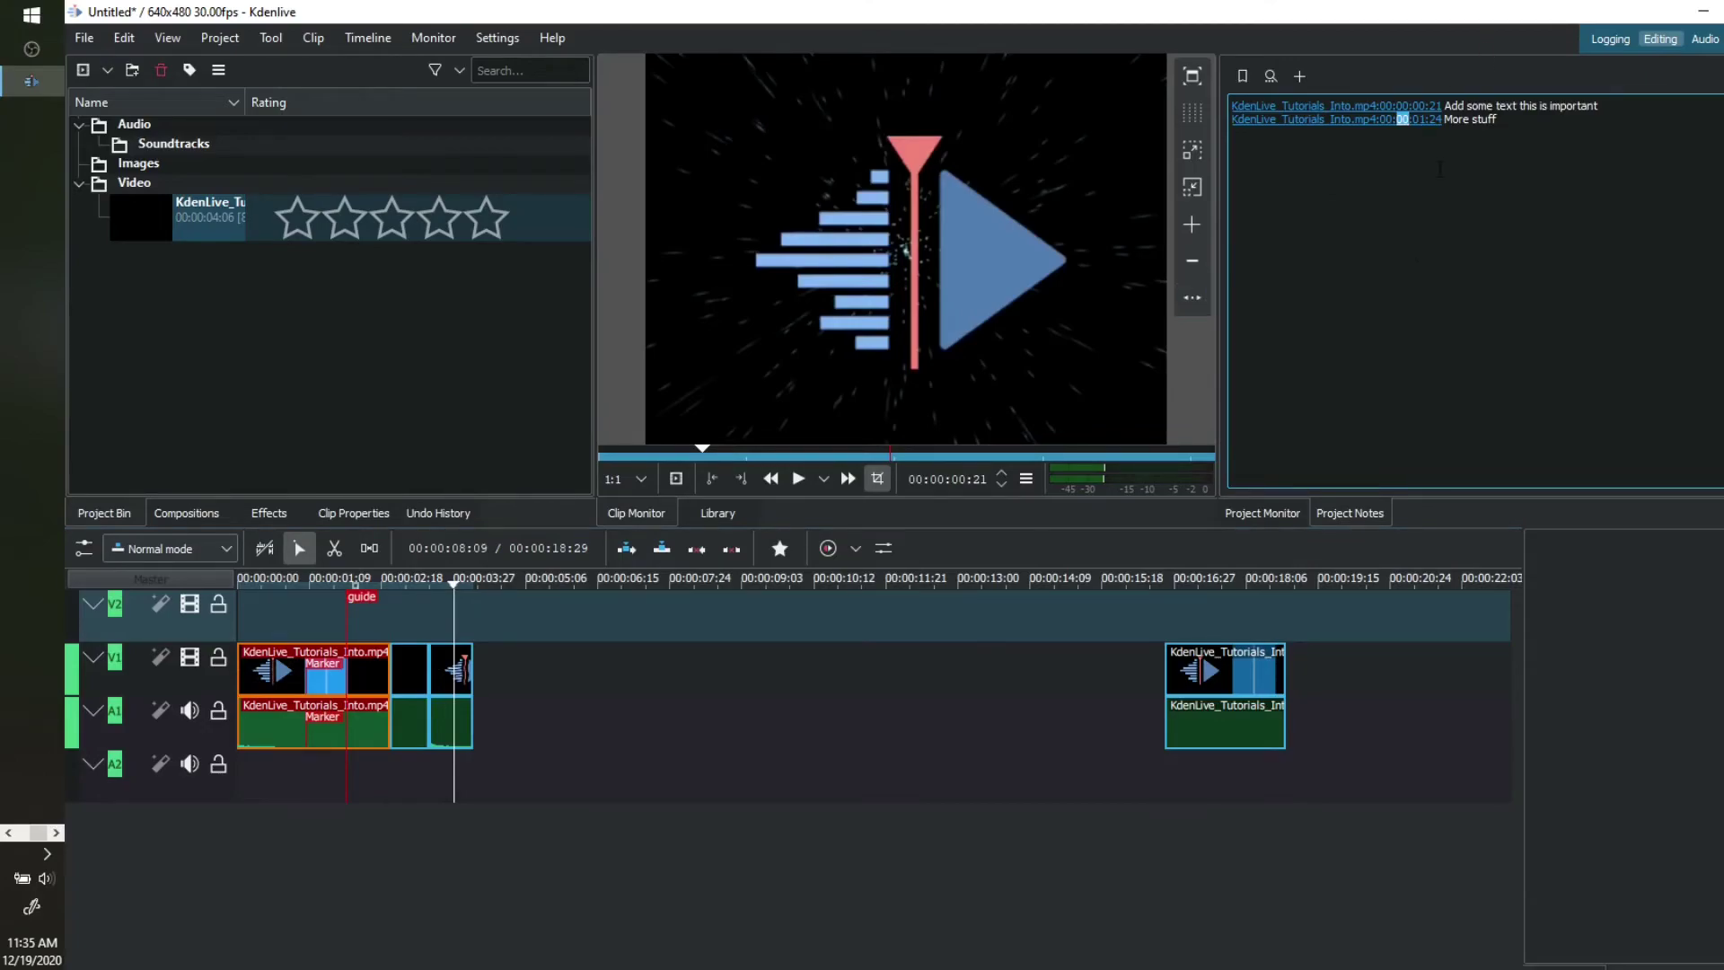
{"action": "left_click", "coordinate": [1263, 512]}
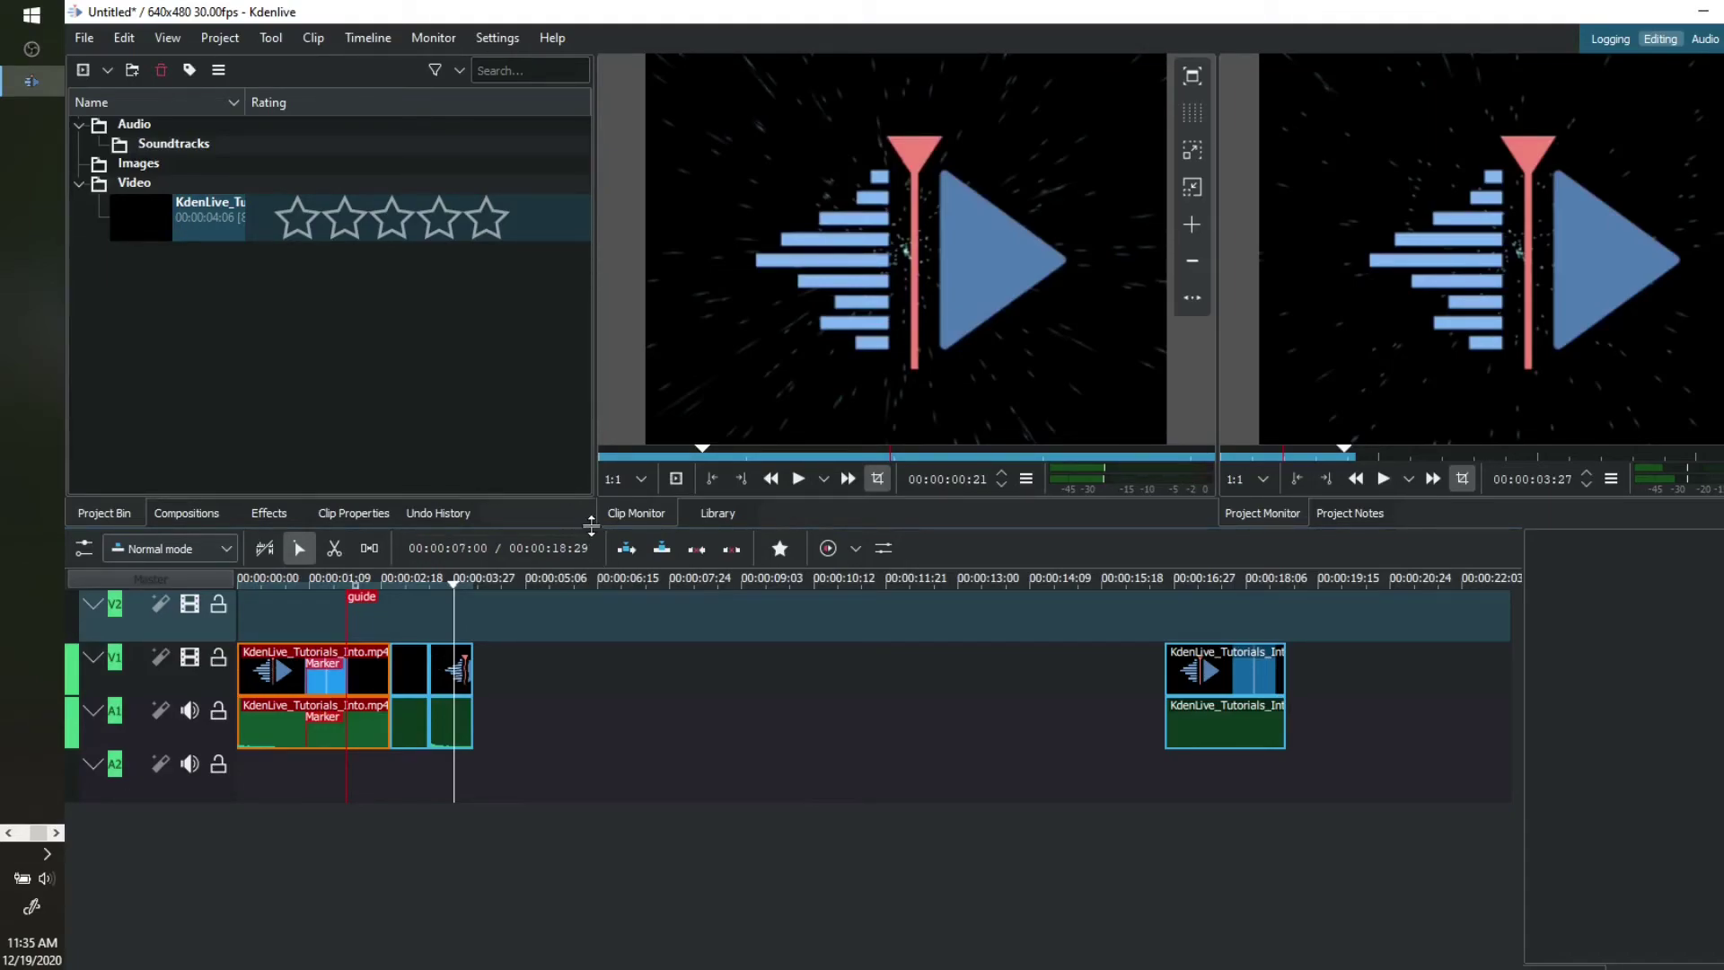
Step: Drop the Image adjustment Blur effect onto the first V1 intro clip and show its Lowpass settings
{"action": "left_click", "coordinate": [268, 513]}
{"action": "left_click", "coordinate": [159, 232]}
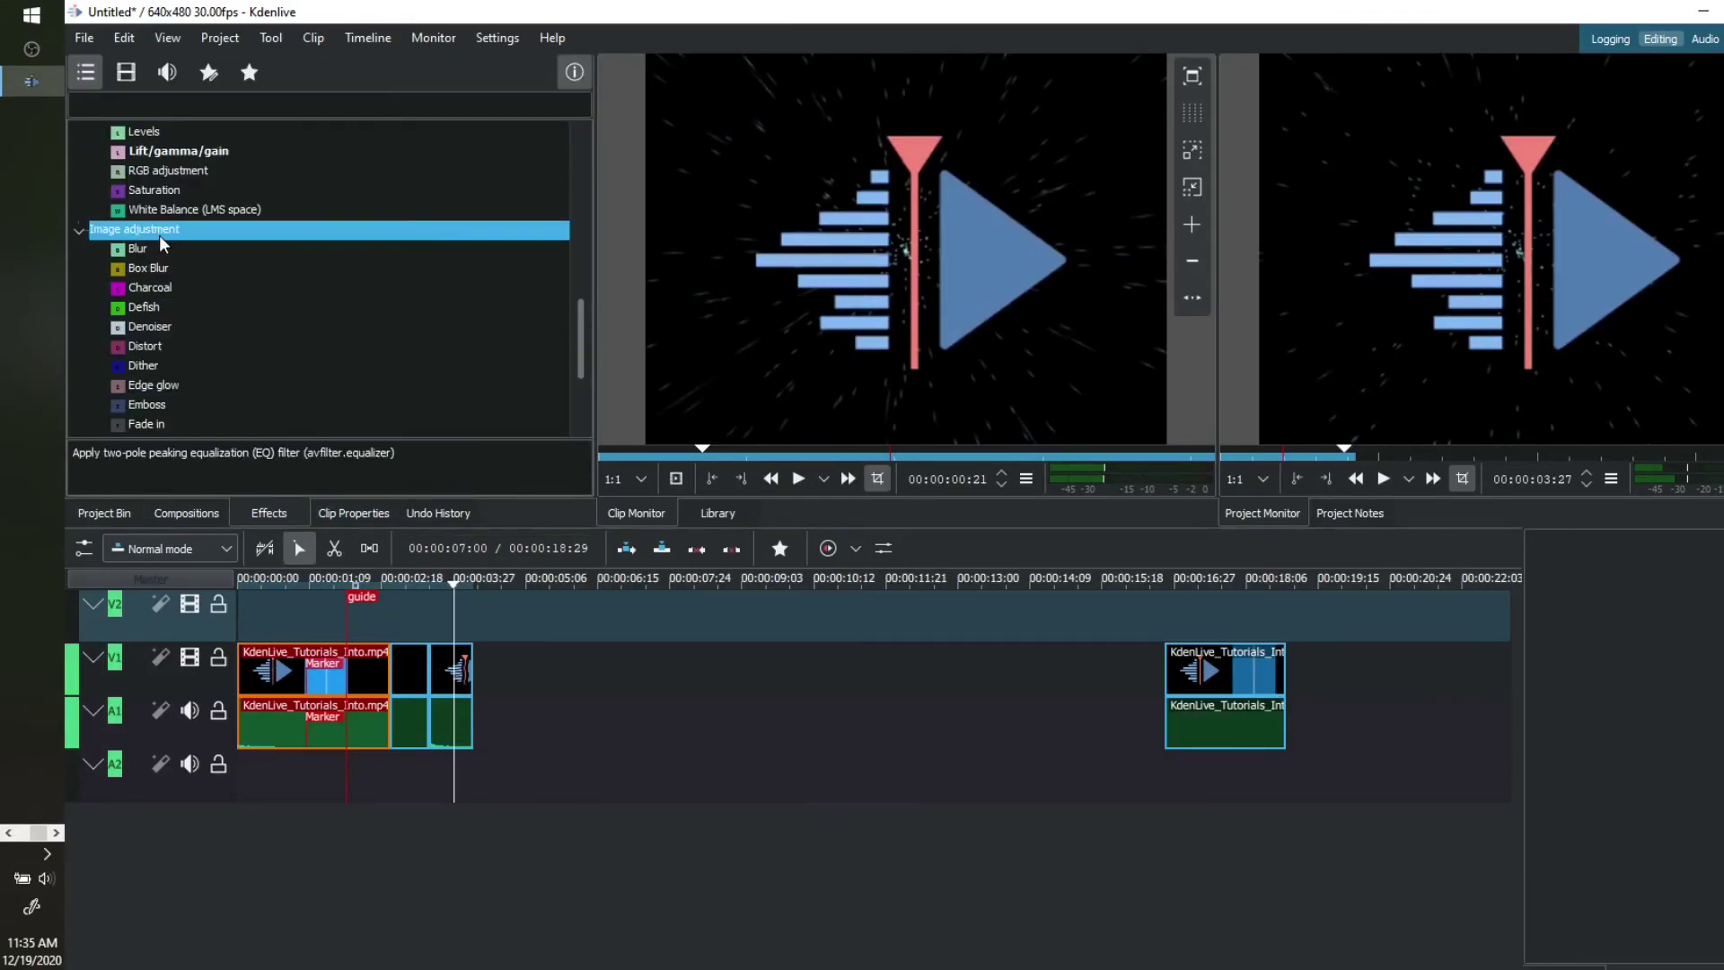
{"action": "left_click", "coordinate": [136, 248]}
{"action": "left_click_drag", "start_coordinate": [142, 245], "coordinate": [340, 645]}
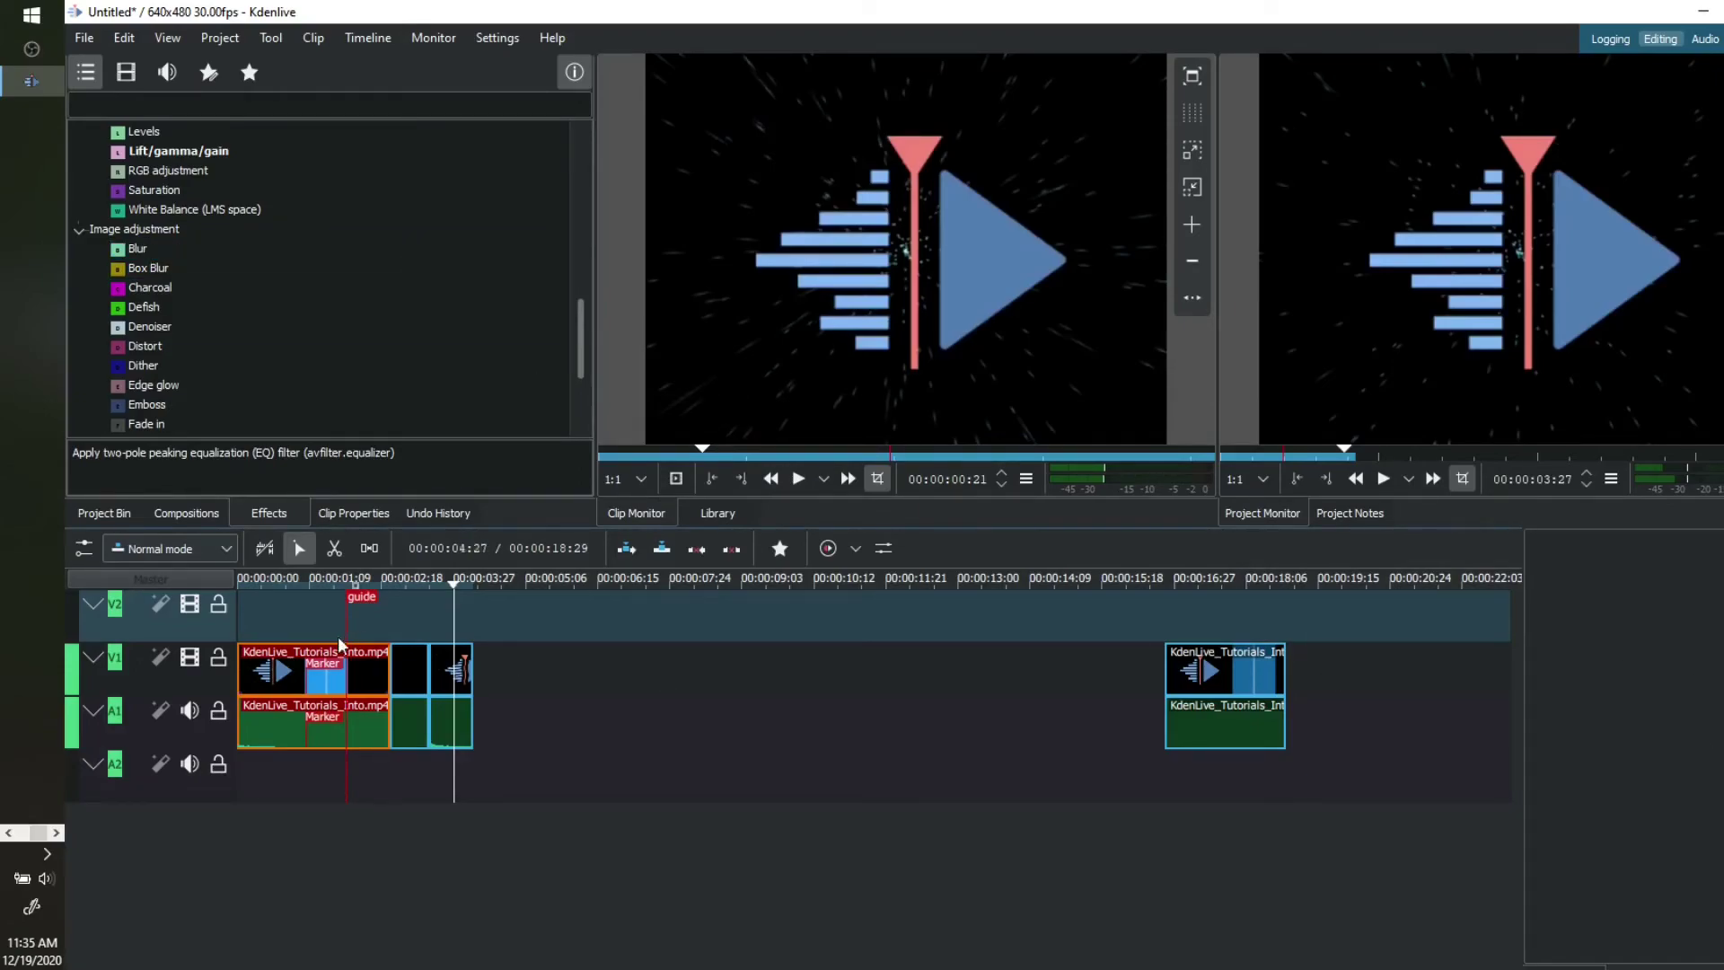
{"action": "left_click_drag", "start_coordinate": [153, 254], "coordinate": [289, 655]}
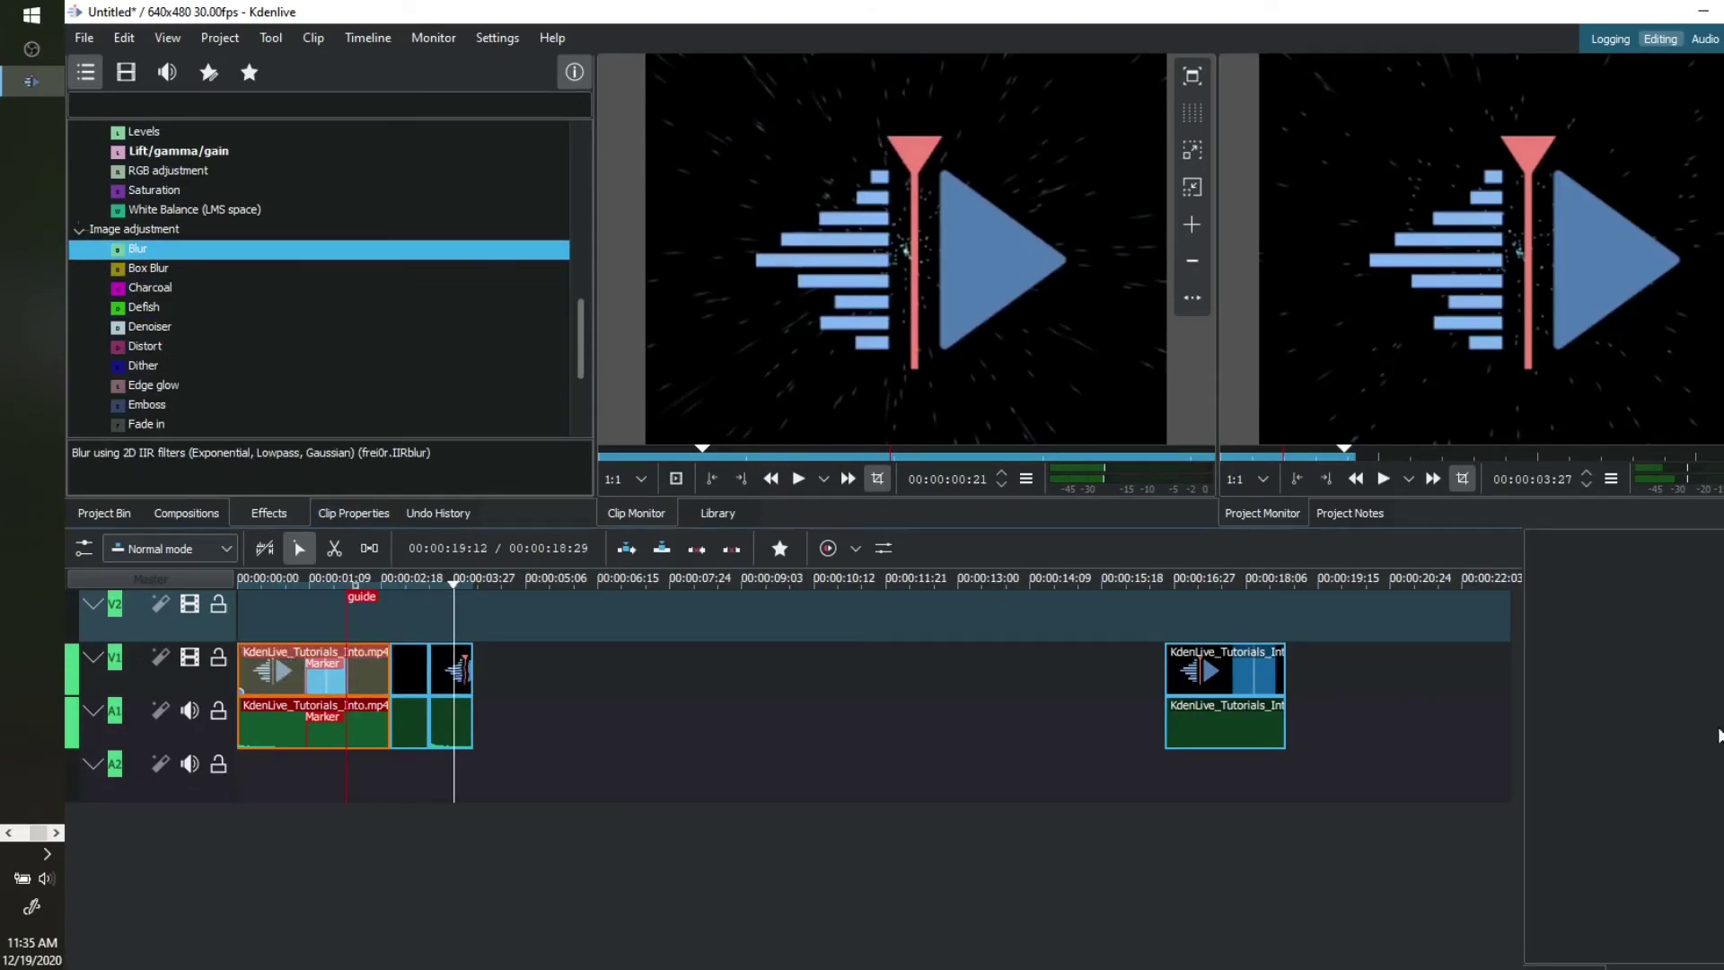
{"action": "left_click_drag", "start_coordinate": [1518, 705], "coordinate": [1235, 705]}
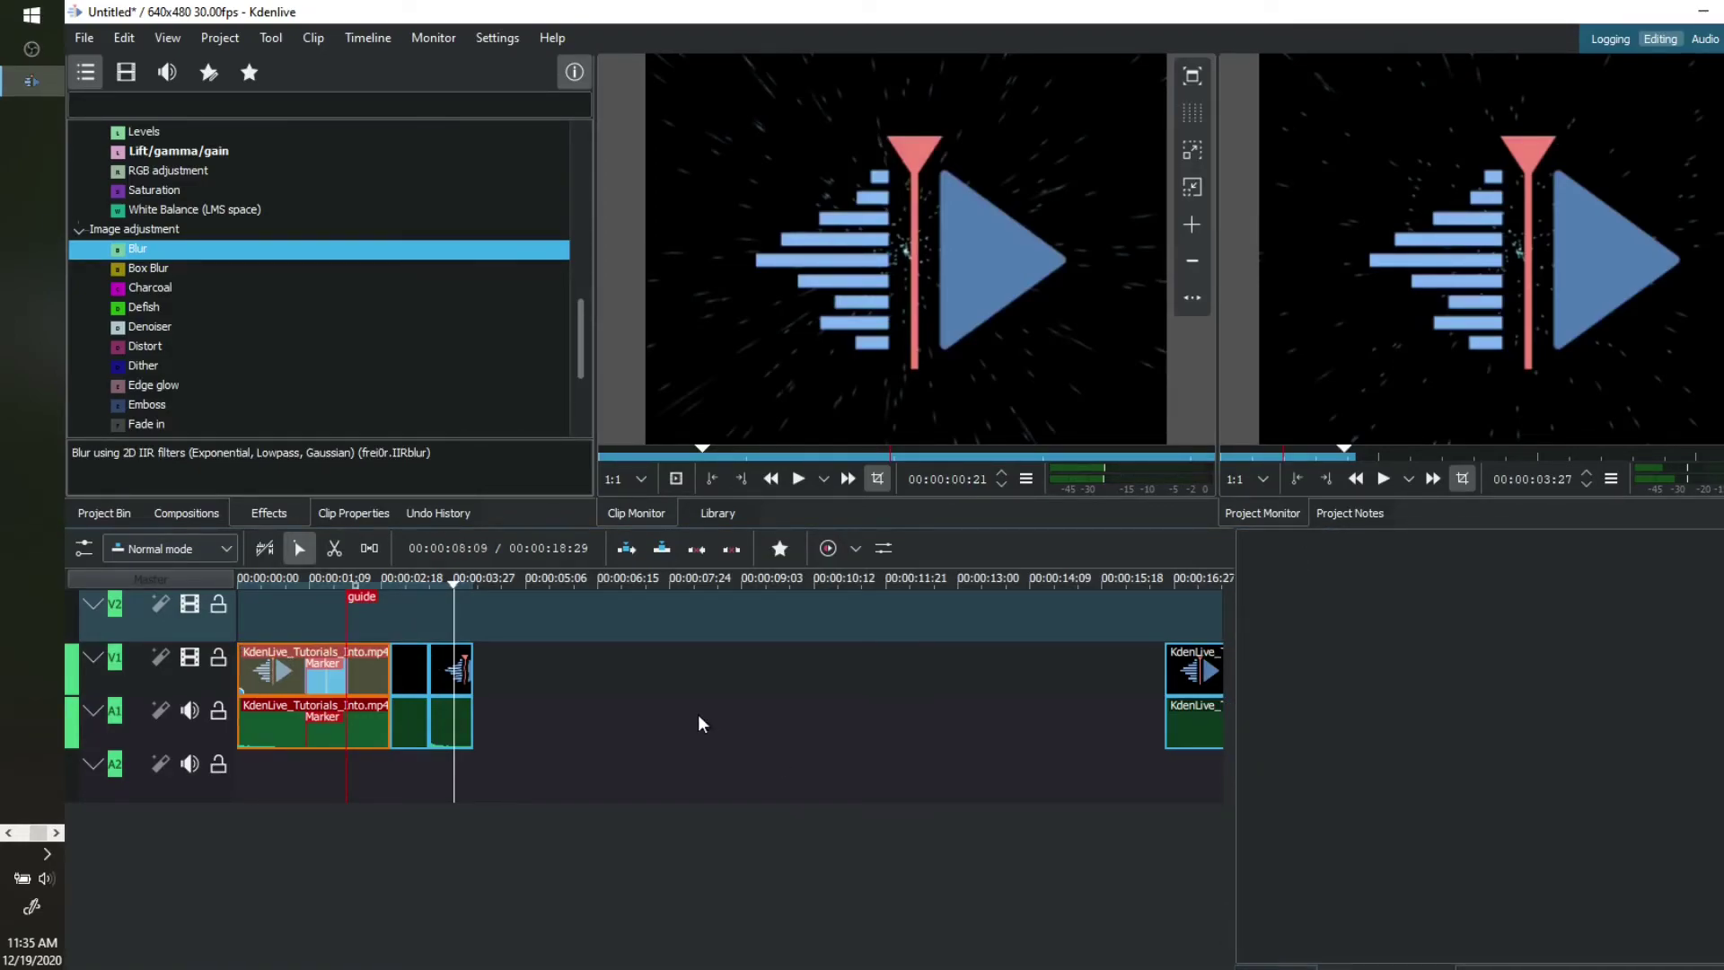
{"action": "left_click", "coordinate": [322, 684]}
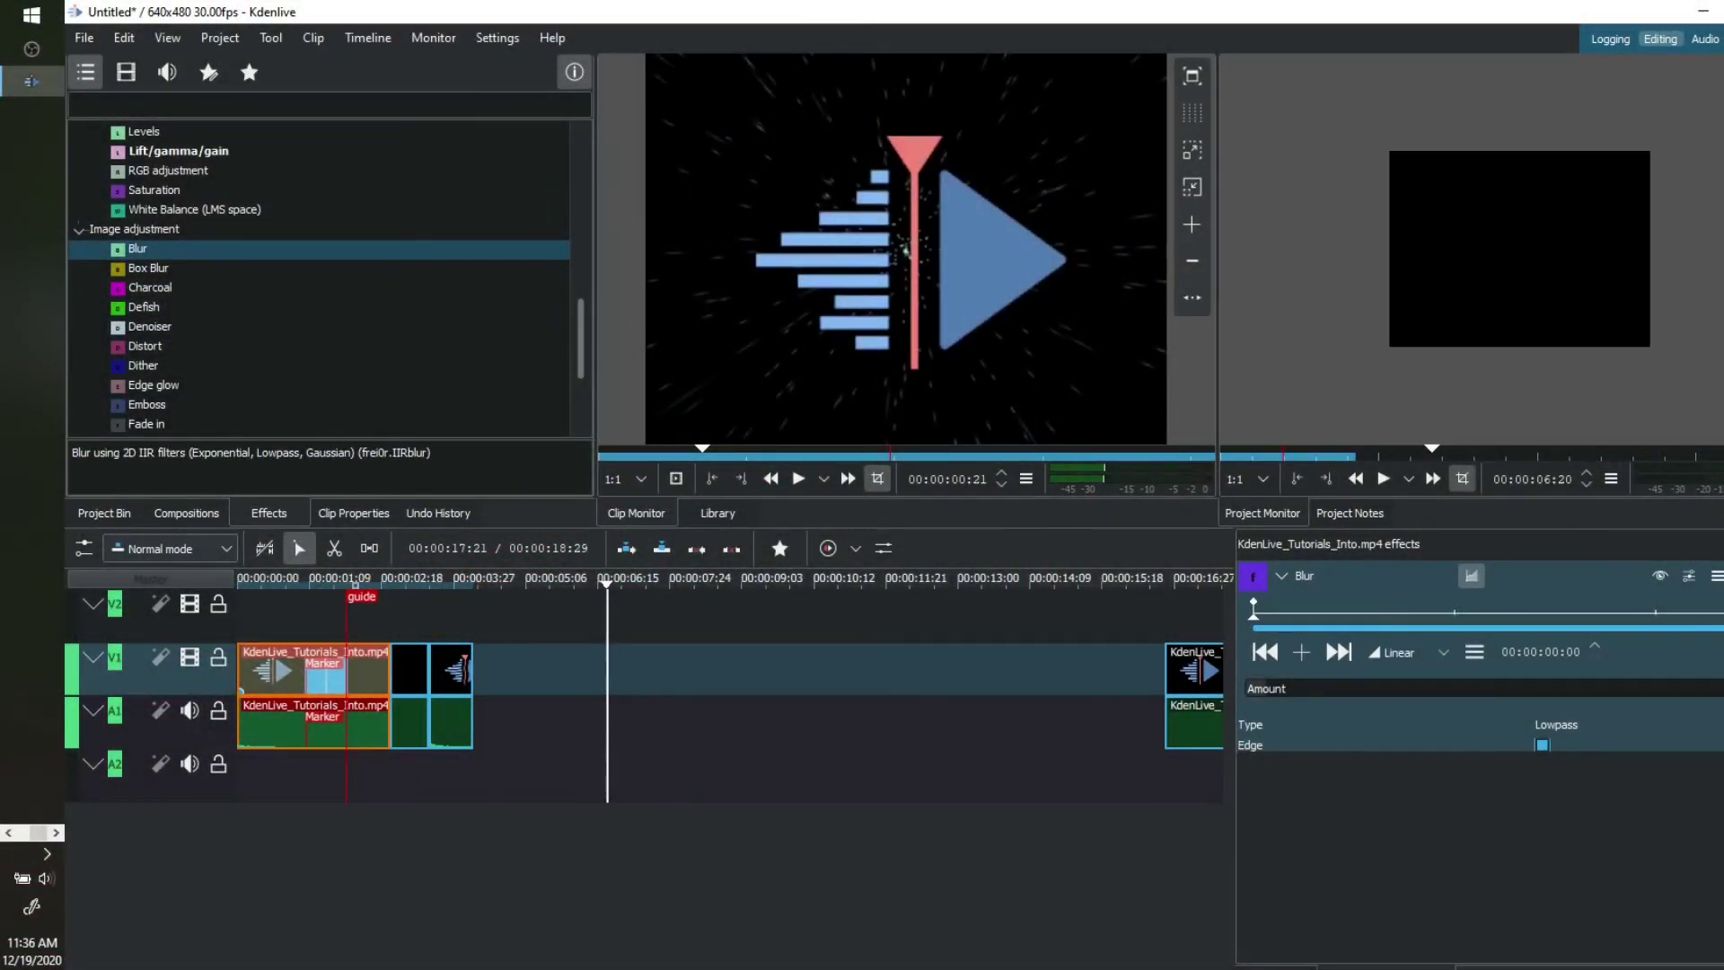
Step: Play the blurred clip from about 00:00:01:02, then widen the Project Monitor over the Clip Monitor
{"action": "key", "text": "space"}
{"action": "left_click_drag", "start_coordinate": [1371, 444], "coordinate": [1254, 445]}
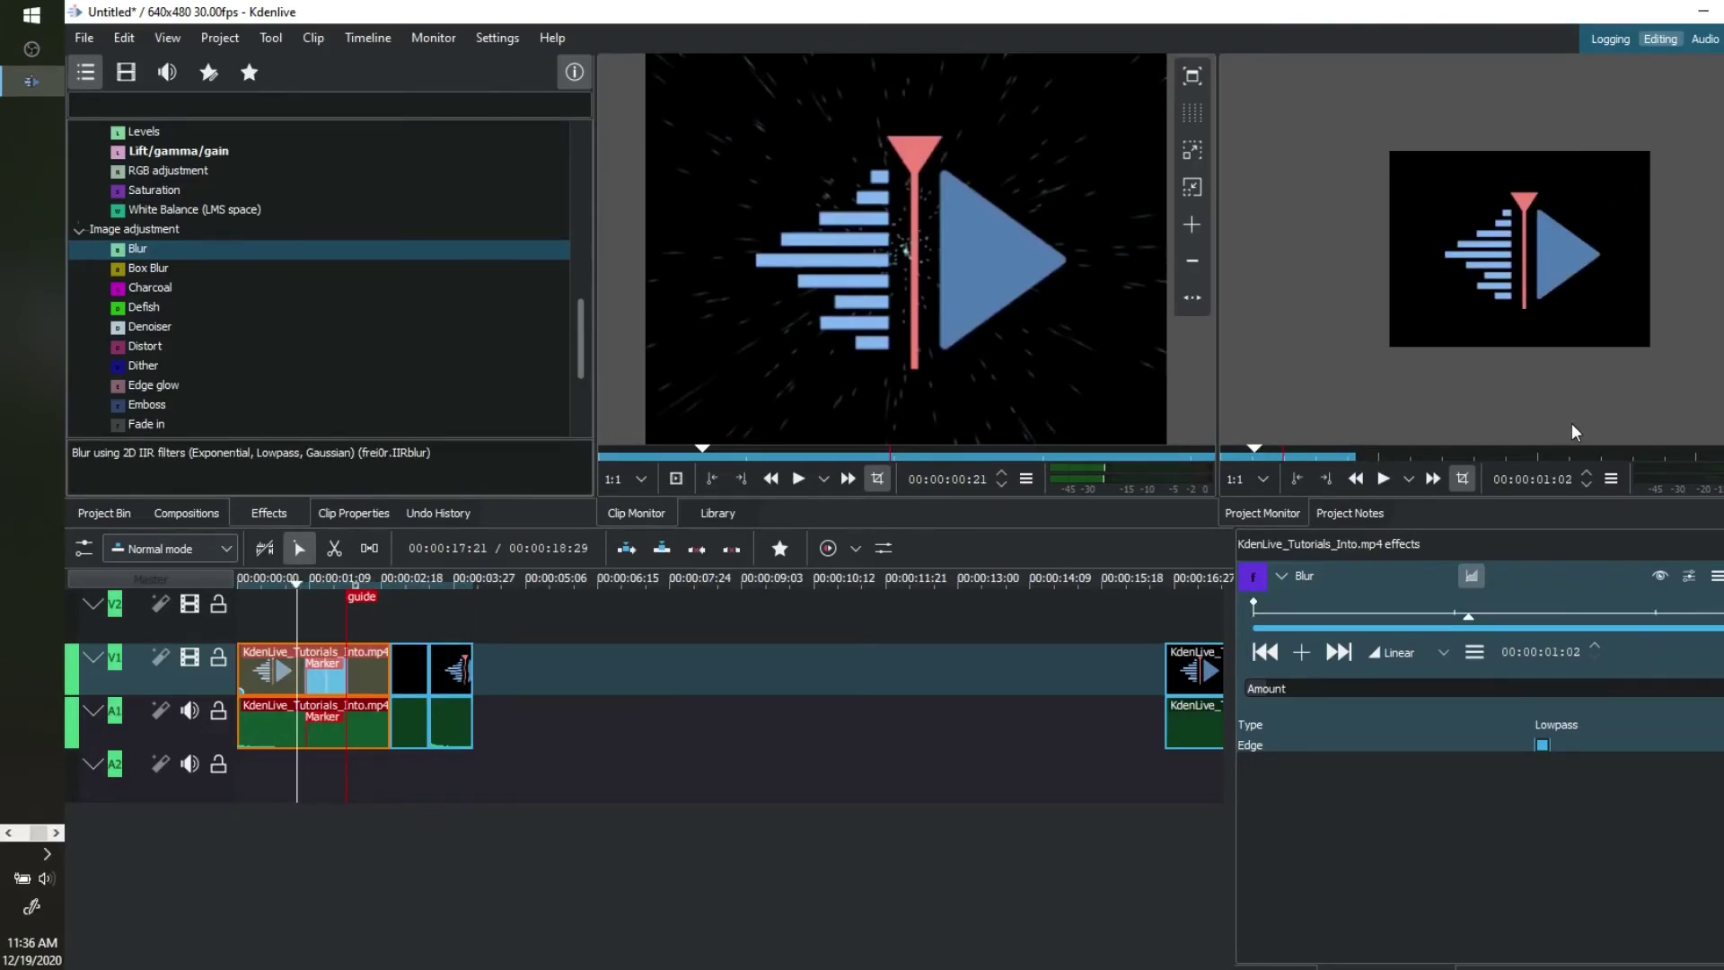
{"action": "scroll", "coordinate": [1257, 440], "scroll_direction": "up", "scroll_amount": 2}
{"action": "key", "text": "space"}
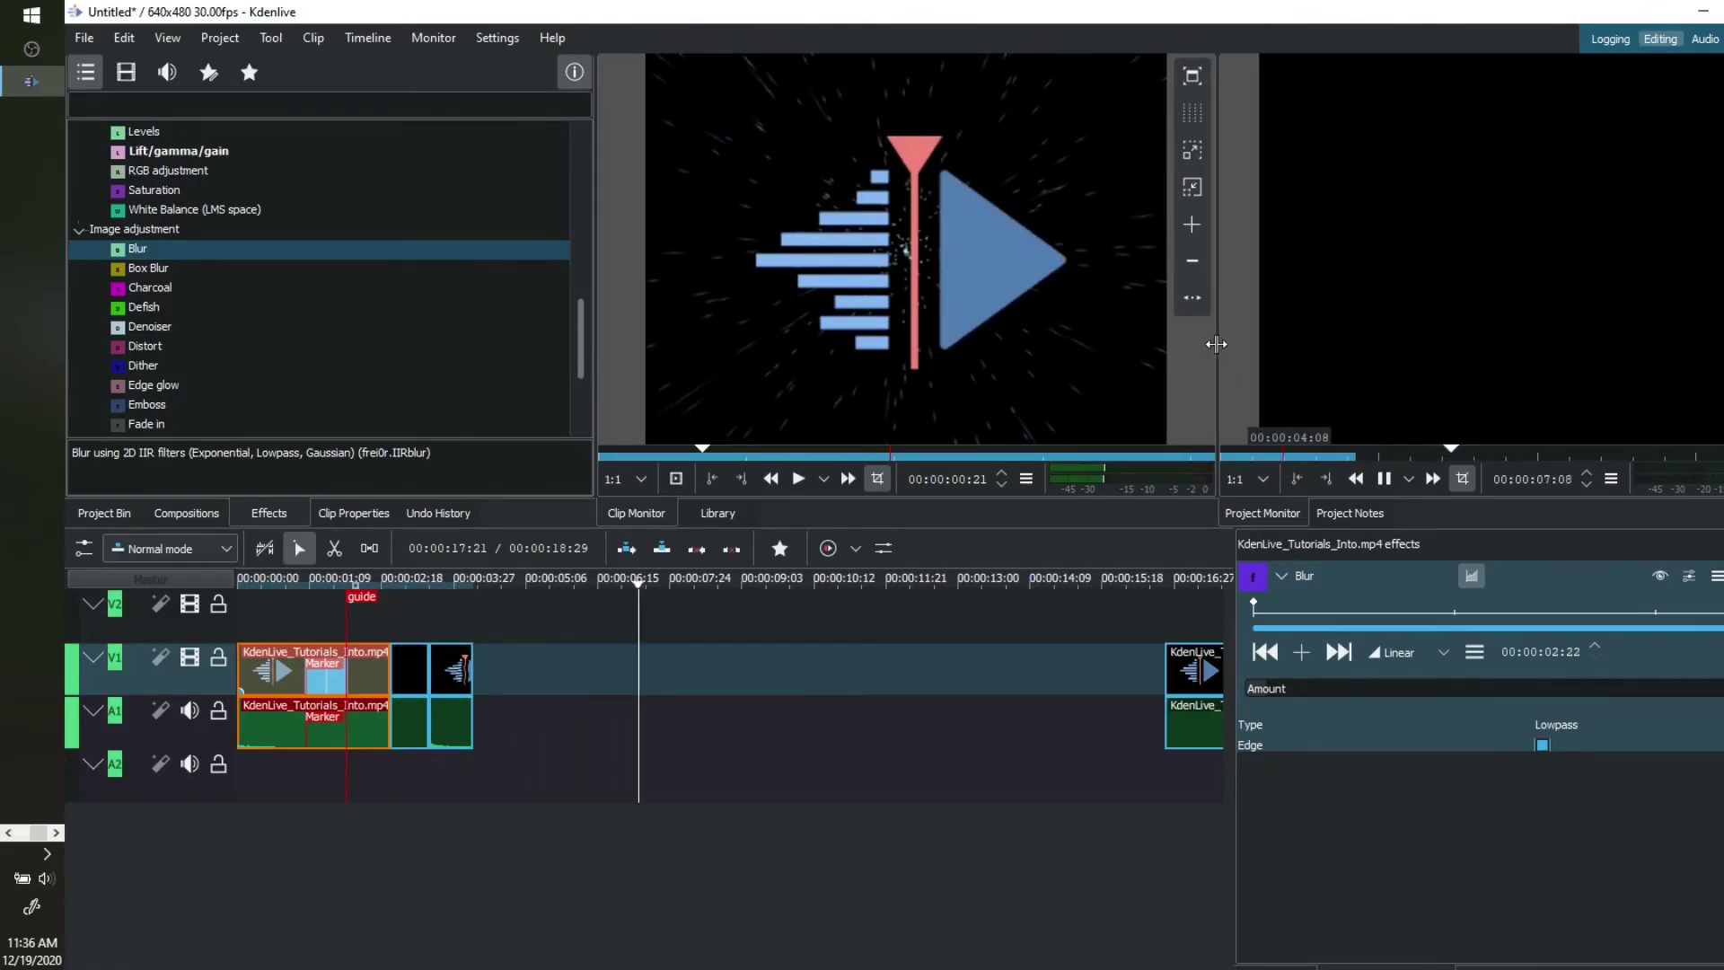
{"action": "key", "text": "space"}
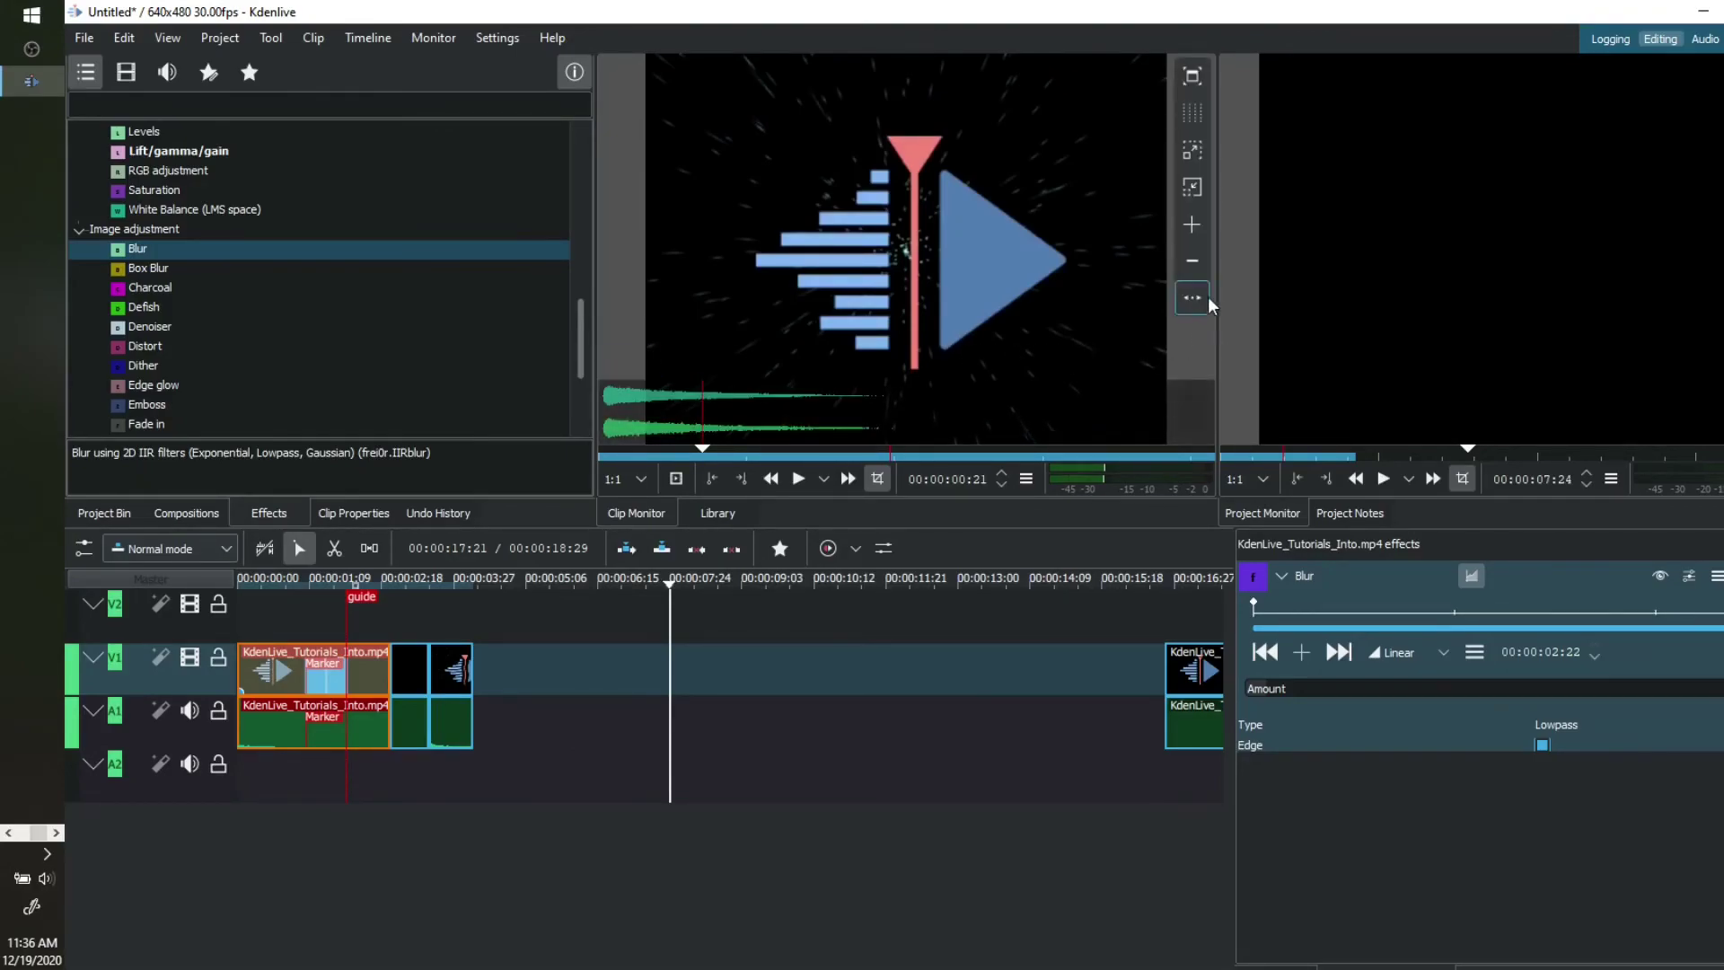
{"action": "left_click_drag", "start_coordinate": [1212, 278], "coordinate": [618, 273]}
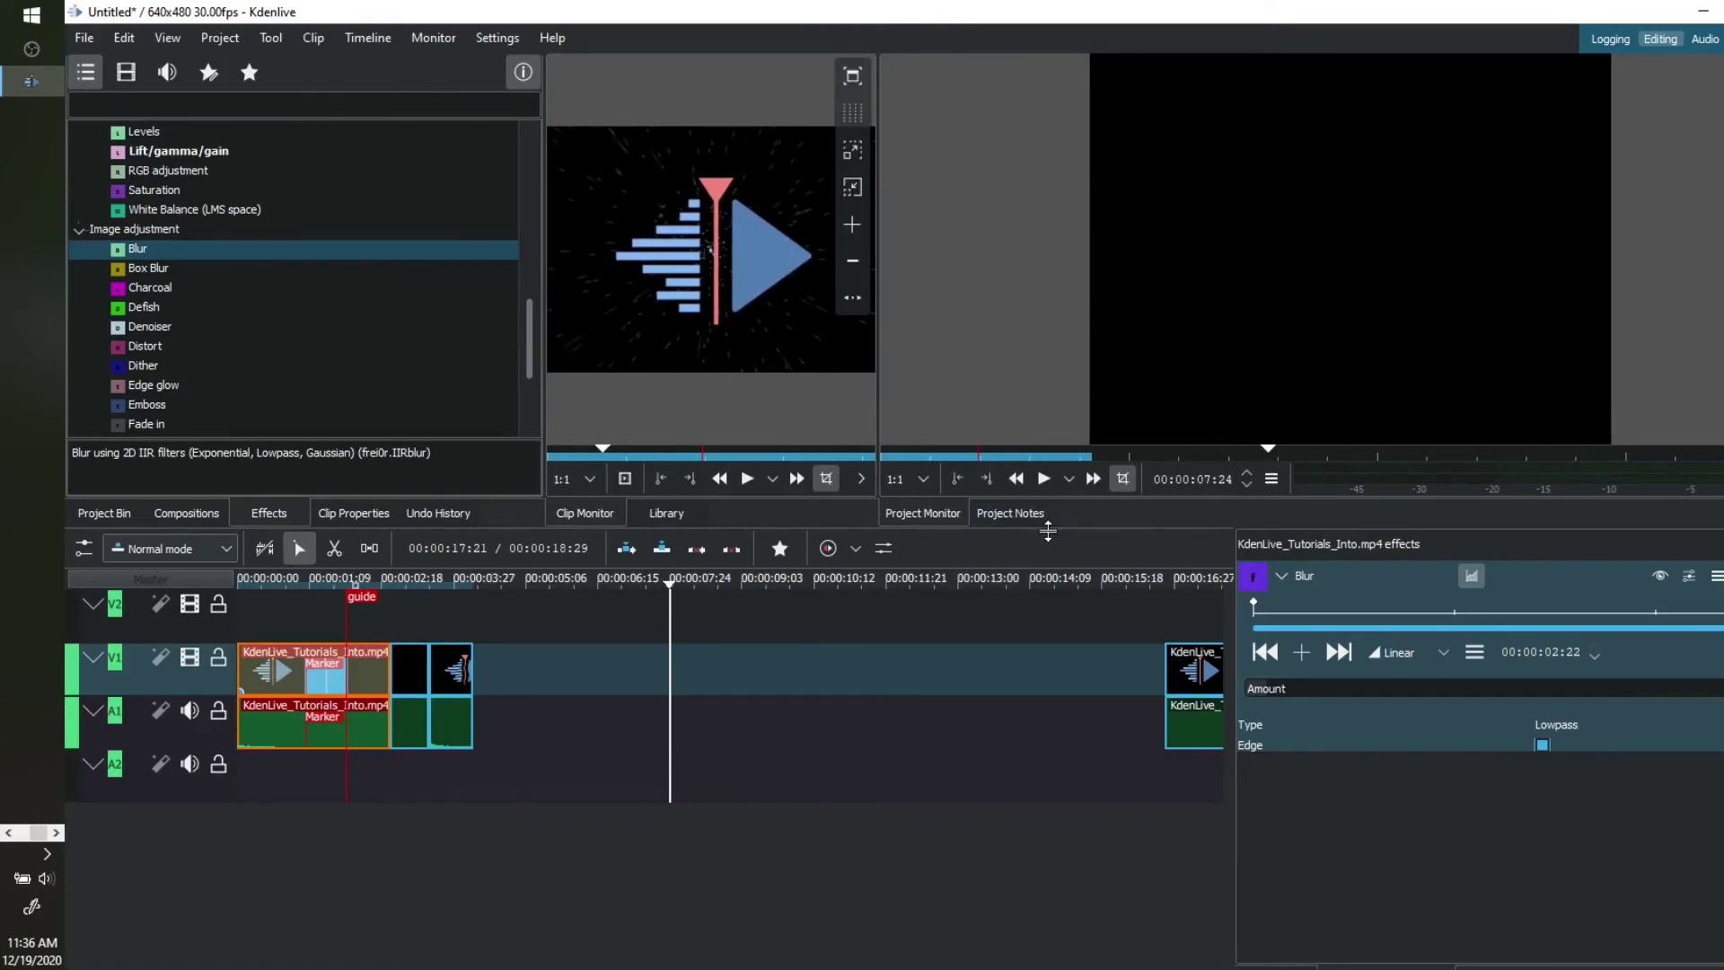
Step: Enlarge the monitors, collapse and expand V1 and V2, and resize V1 to show clip thumbnails
{"action": "mouse_move", "coordinate": [1043, 531]}
{"action": "left_mouse_down"}
{"action": "mouse_move", "coordinate": [1051, 711]}
{"action": "mouse_move", "coordinate": [1058, 367]}
{"action": "mouse_move", "coordinate": [1058, 503]}
{"action": "left_mouse_up"}
{"action": "left_click", "coordinate": [92, 578]}
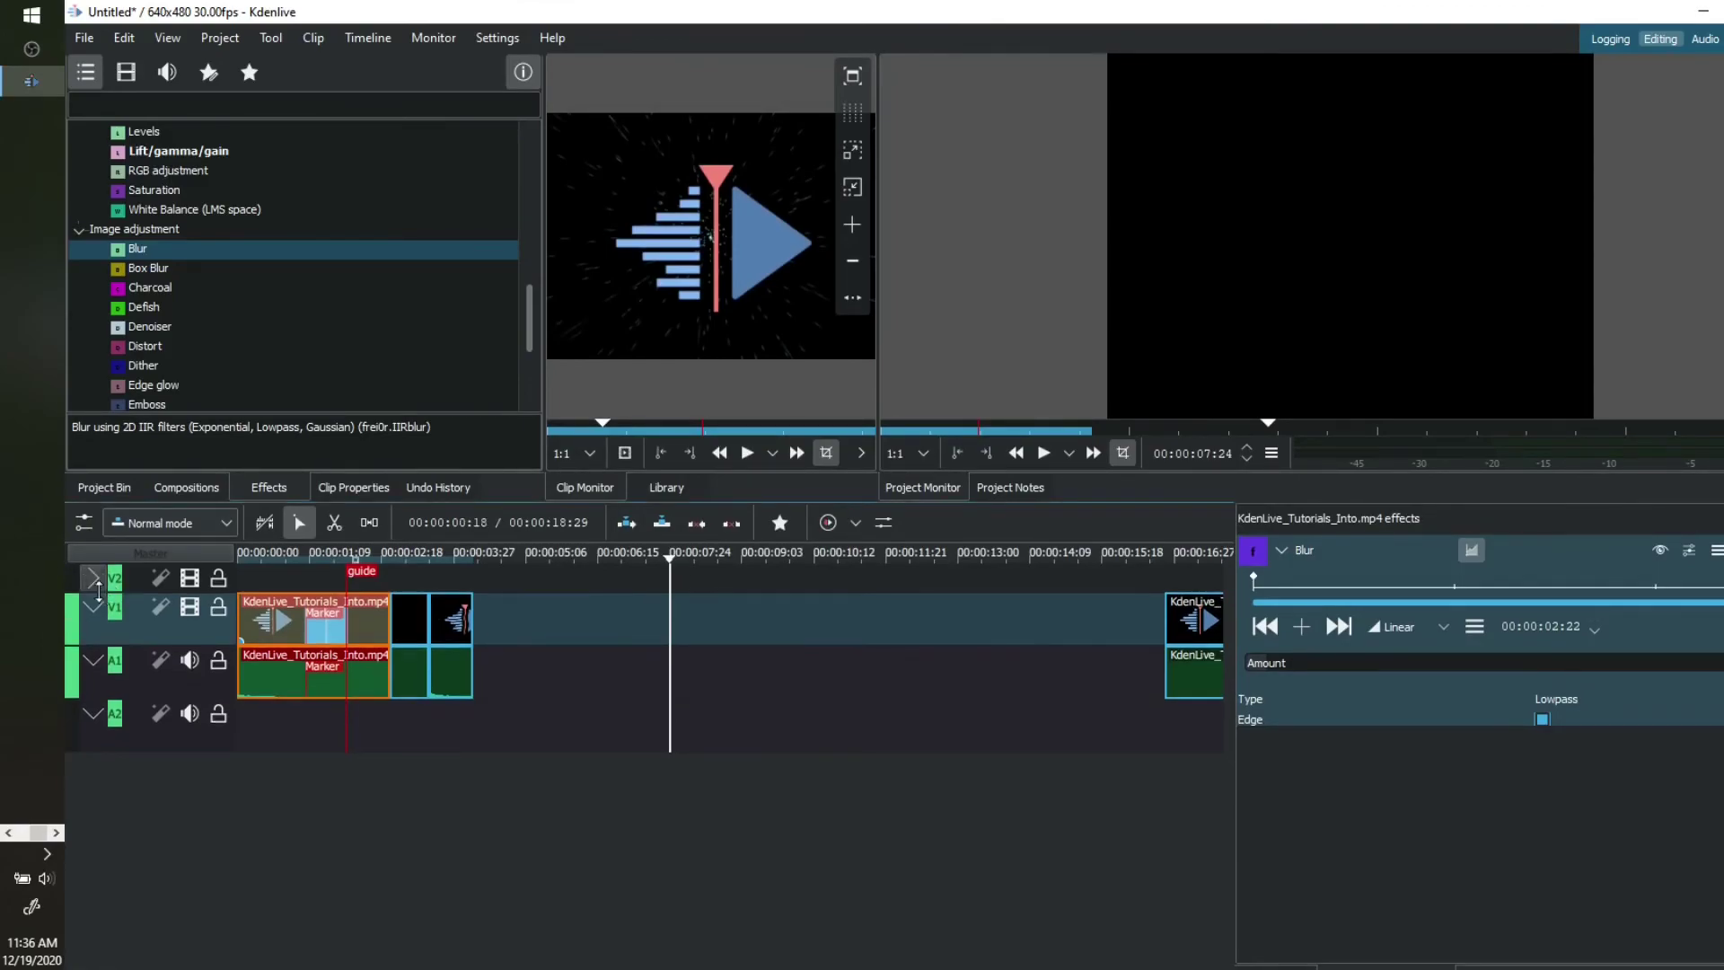
{"action": "left_click", "coordinate": [94, 606]}
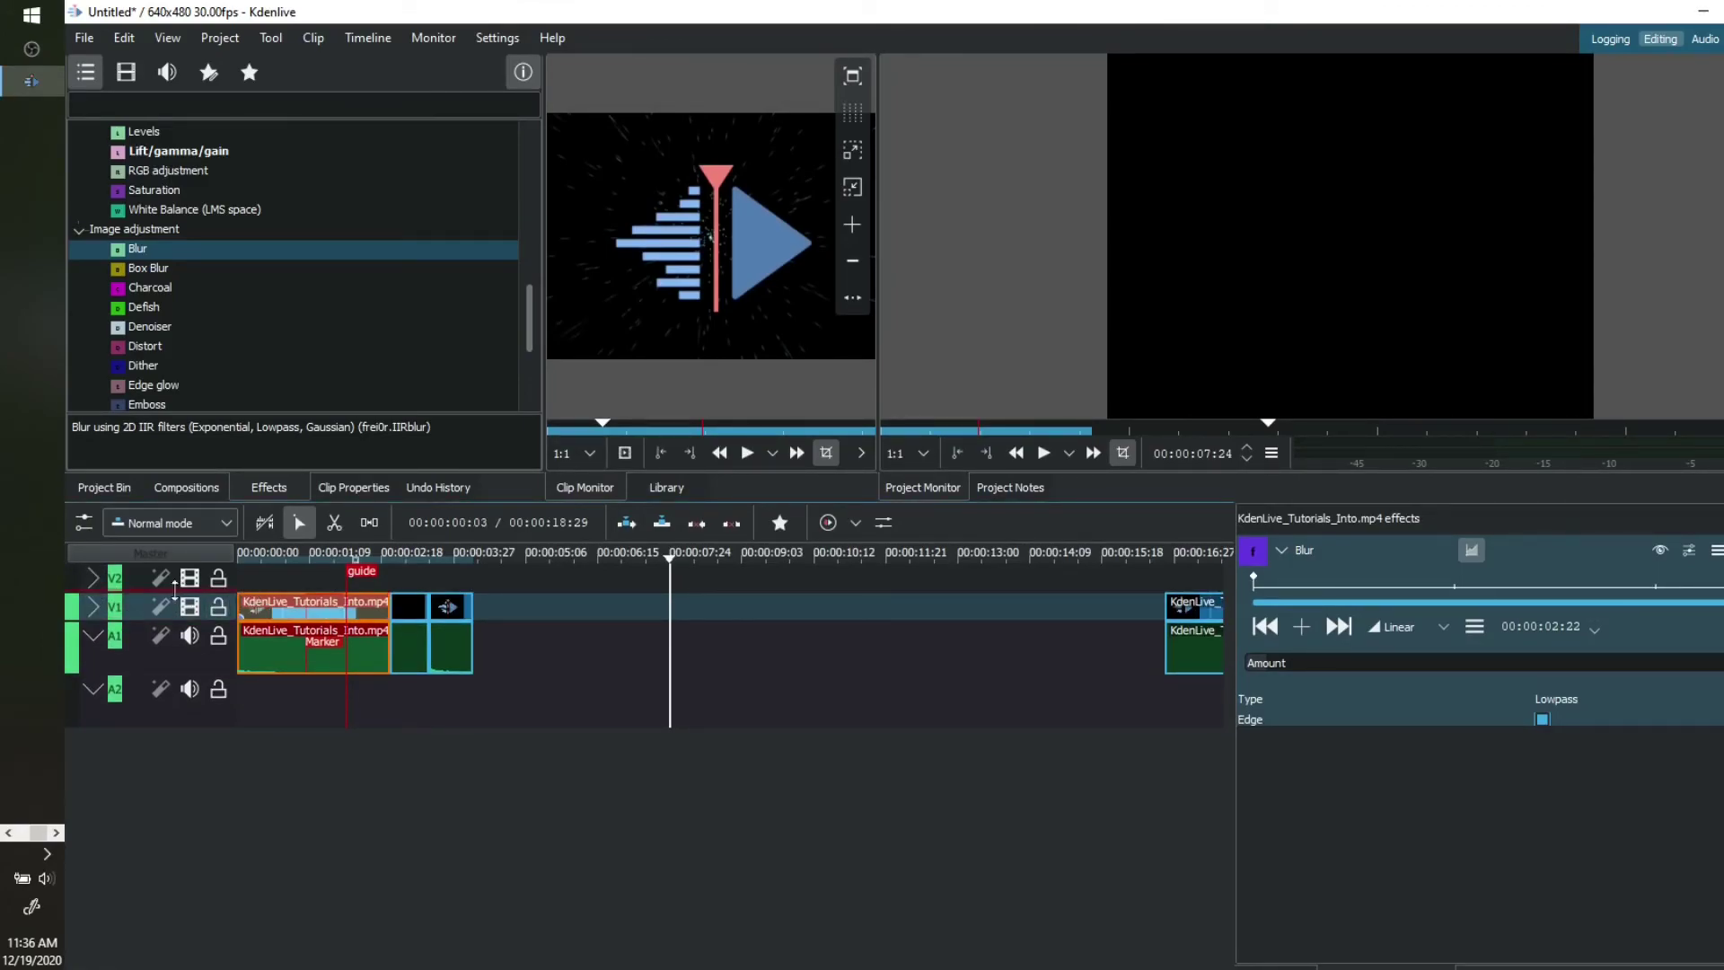
{"action": "left_click", "coordinate": [93, 577]}
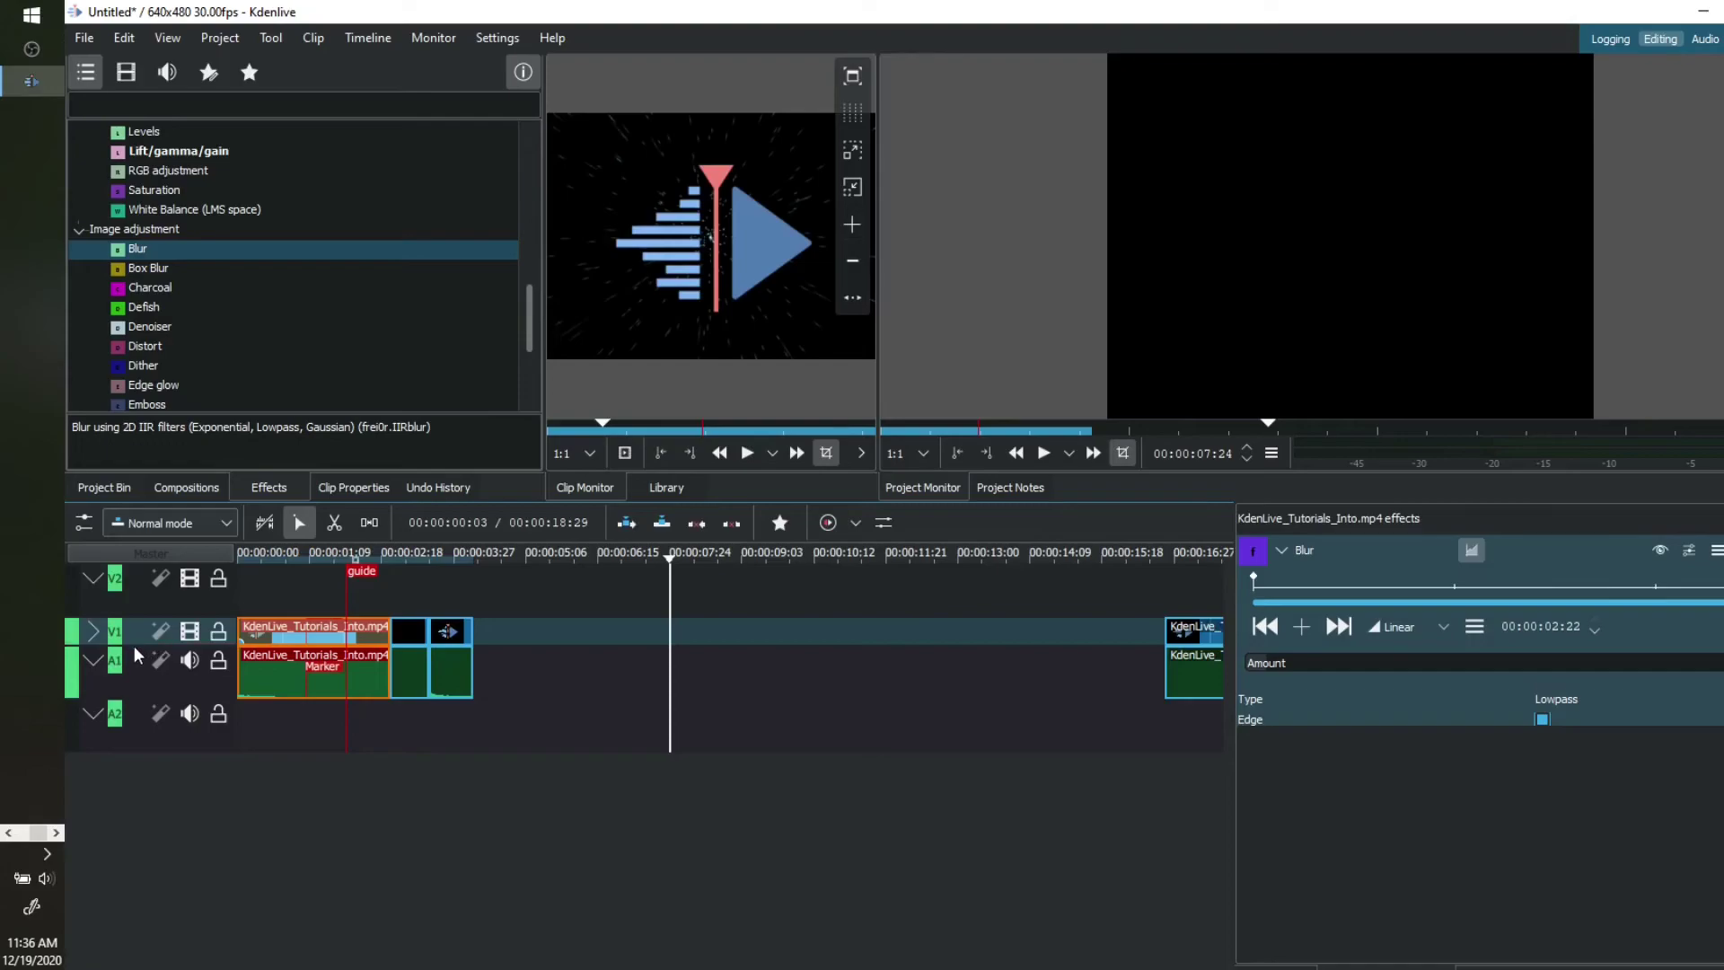
{"action": "left_click_drag", "start_coordinate": [134, 639], "coordinate": [135, 795]}
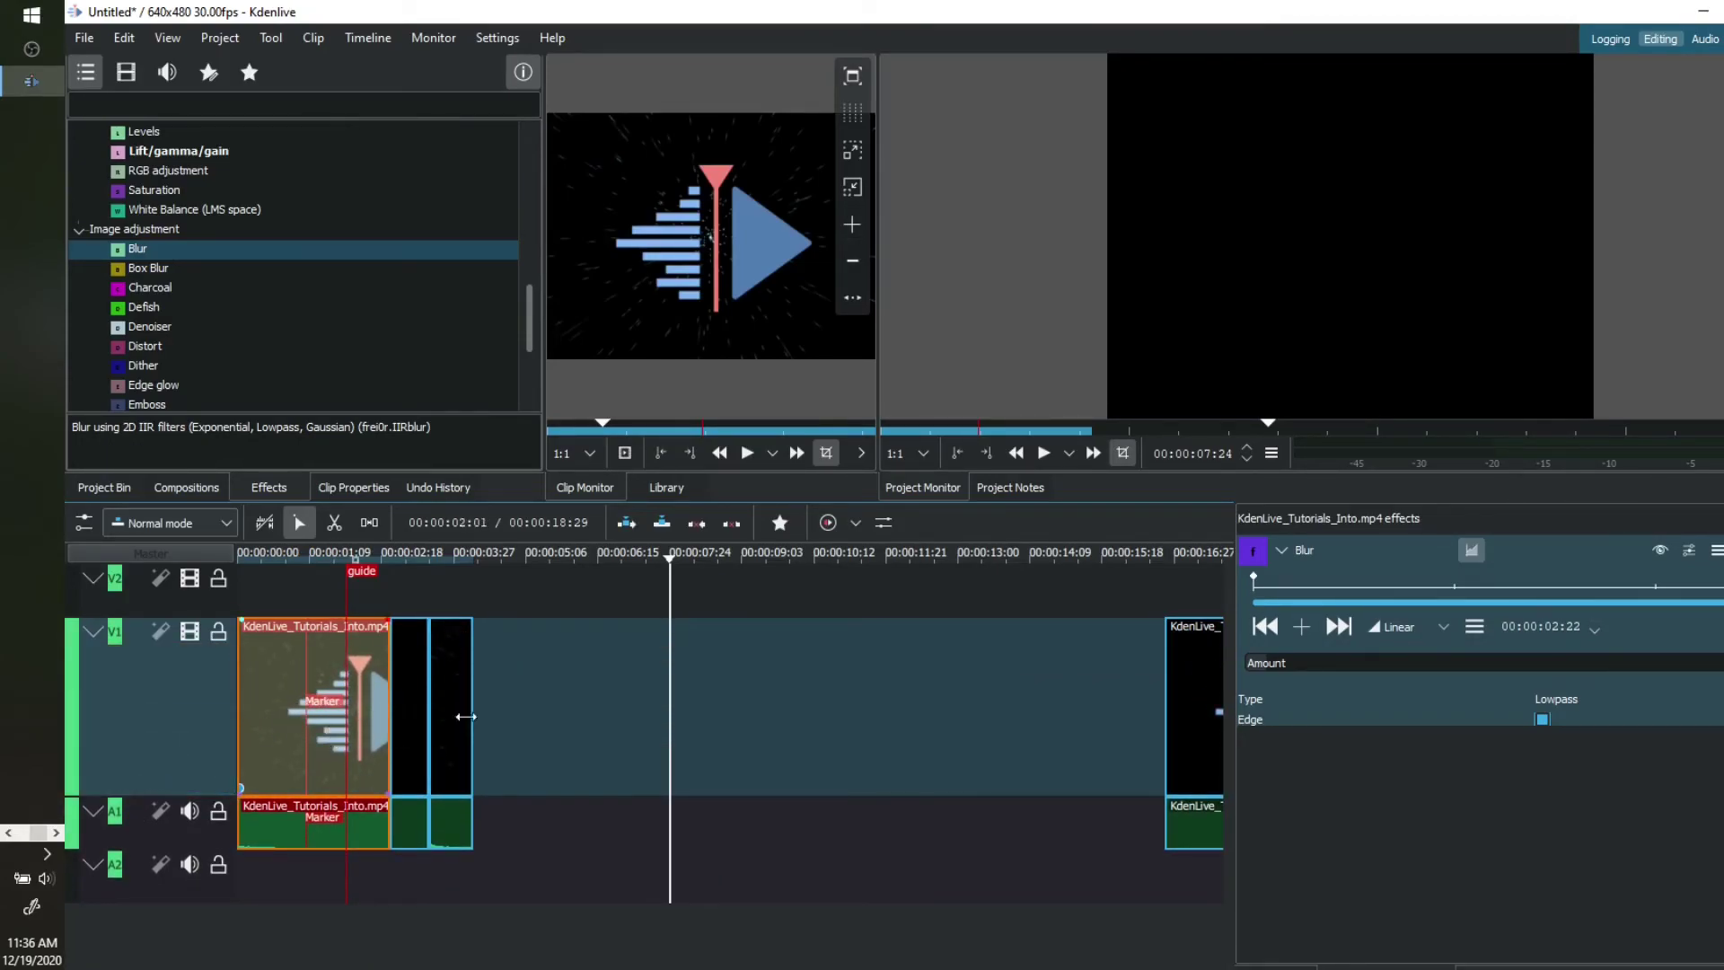
{"action": "right_click", "coordinate": [339, 707]}
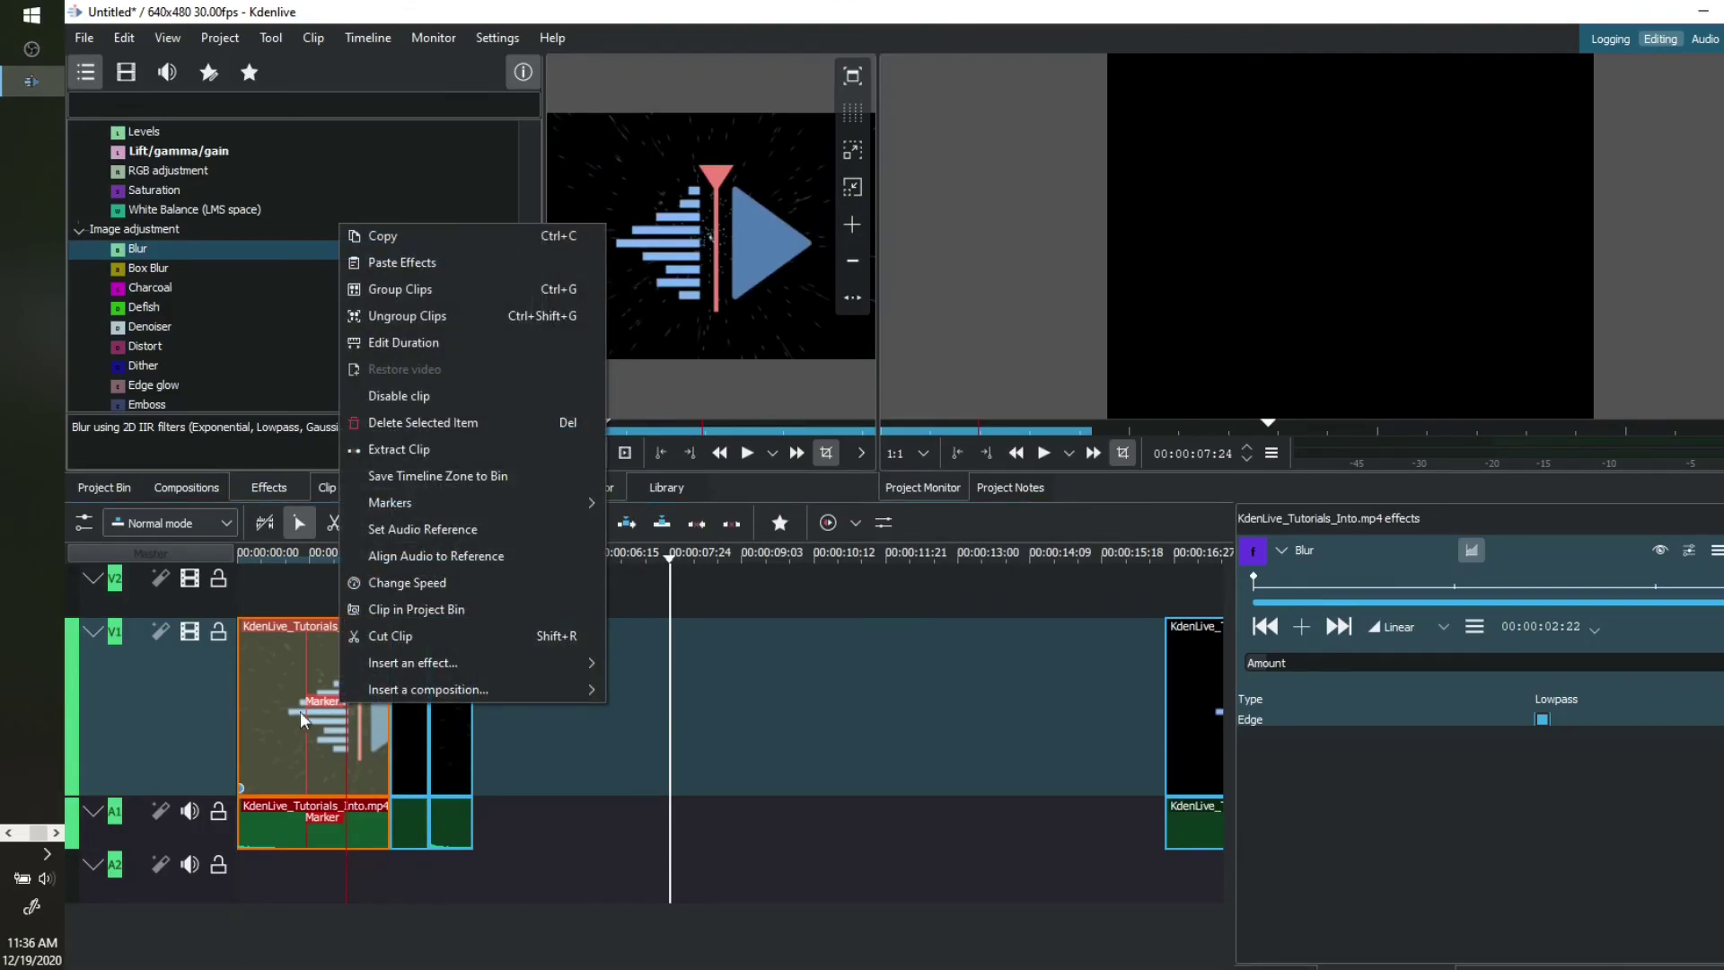
{"action": "left_click", "coordinate": [138, 792]}
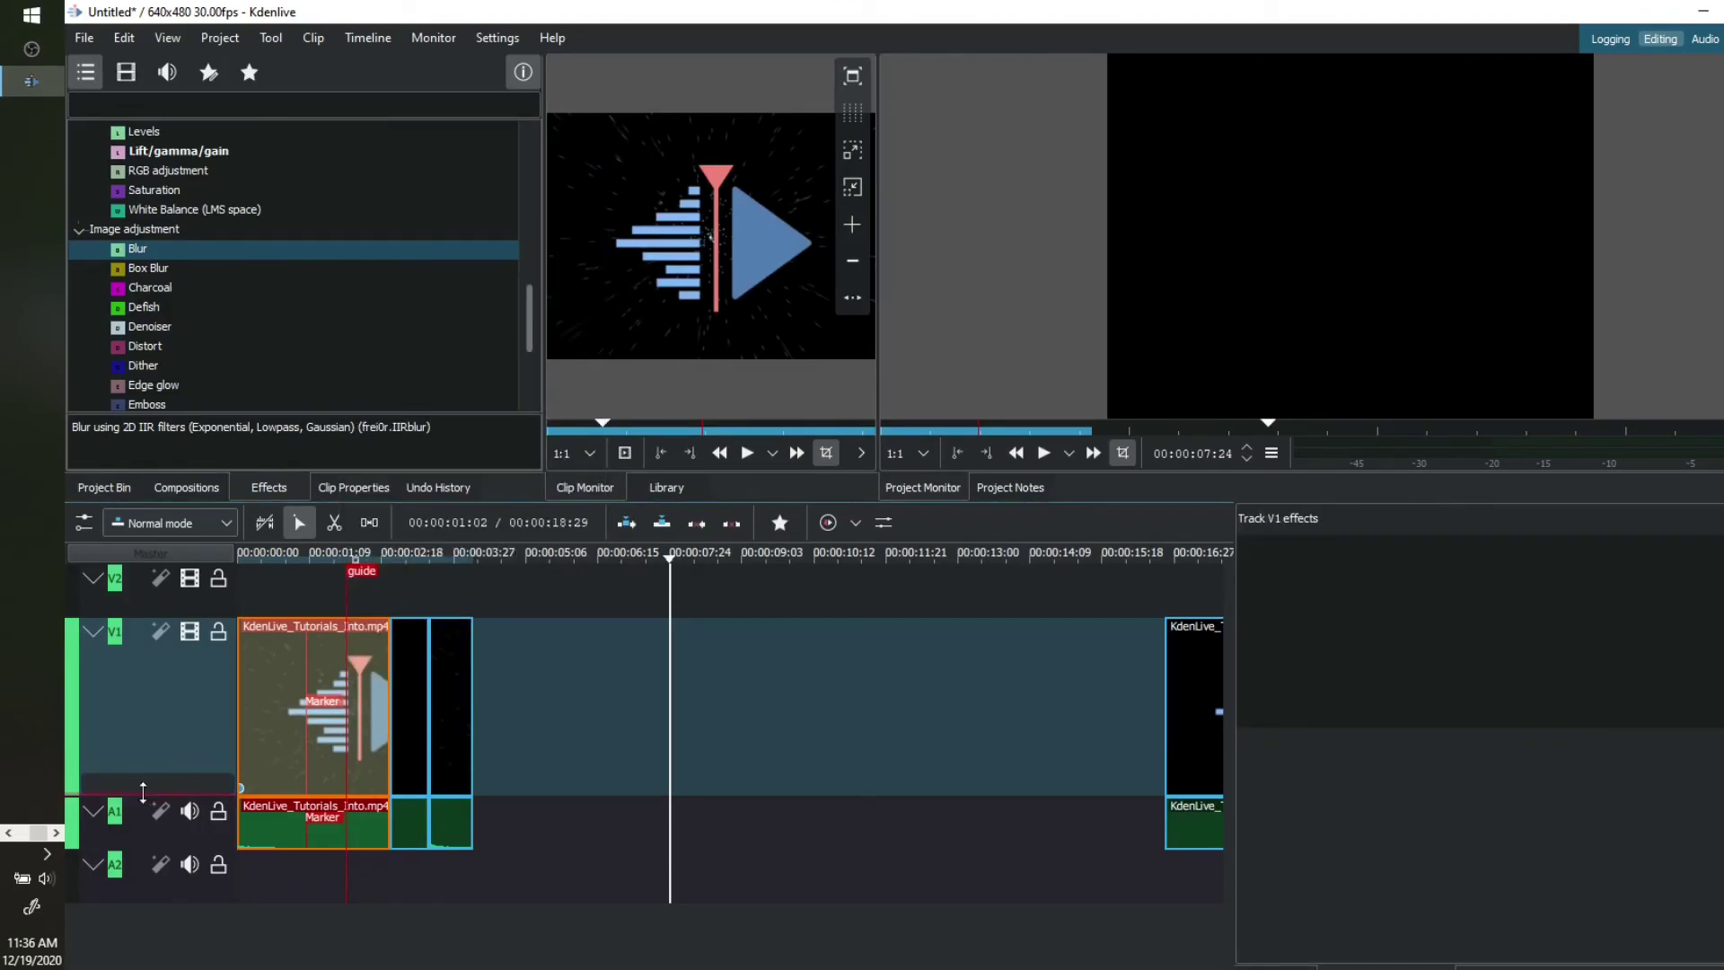
{"action": "left_click_drag", "start_coordinate": [143, 792], "coordinate": [147, 669]}
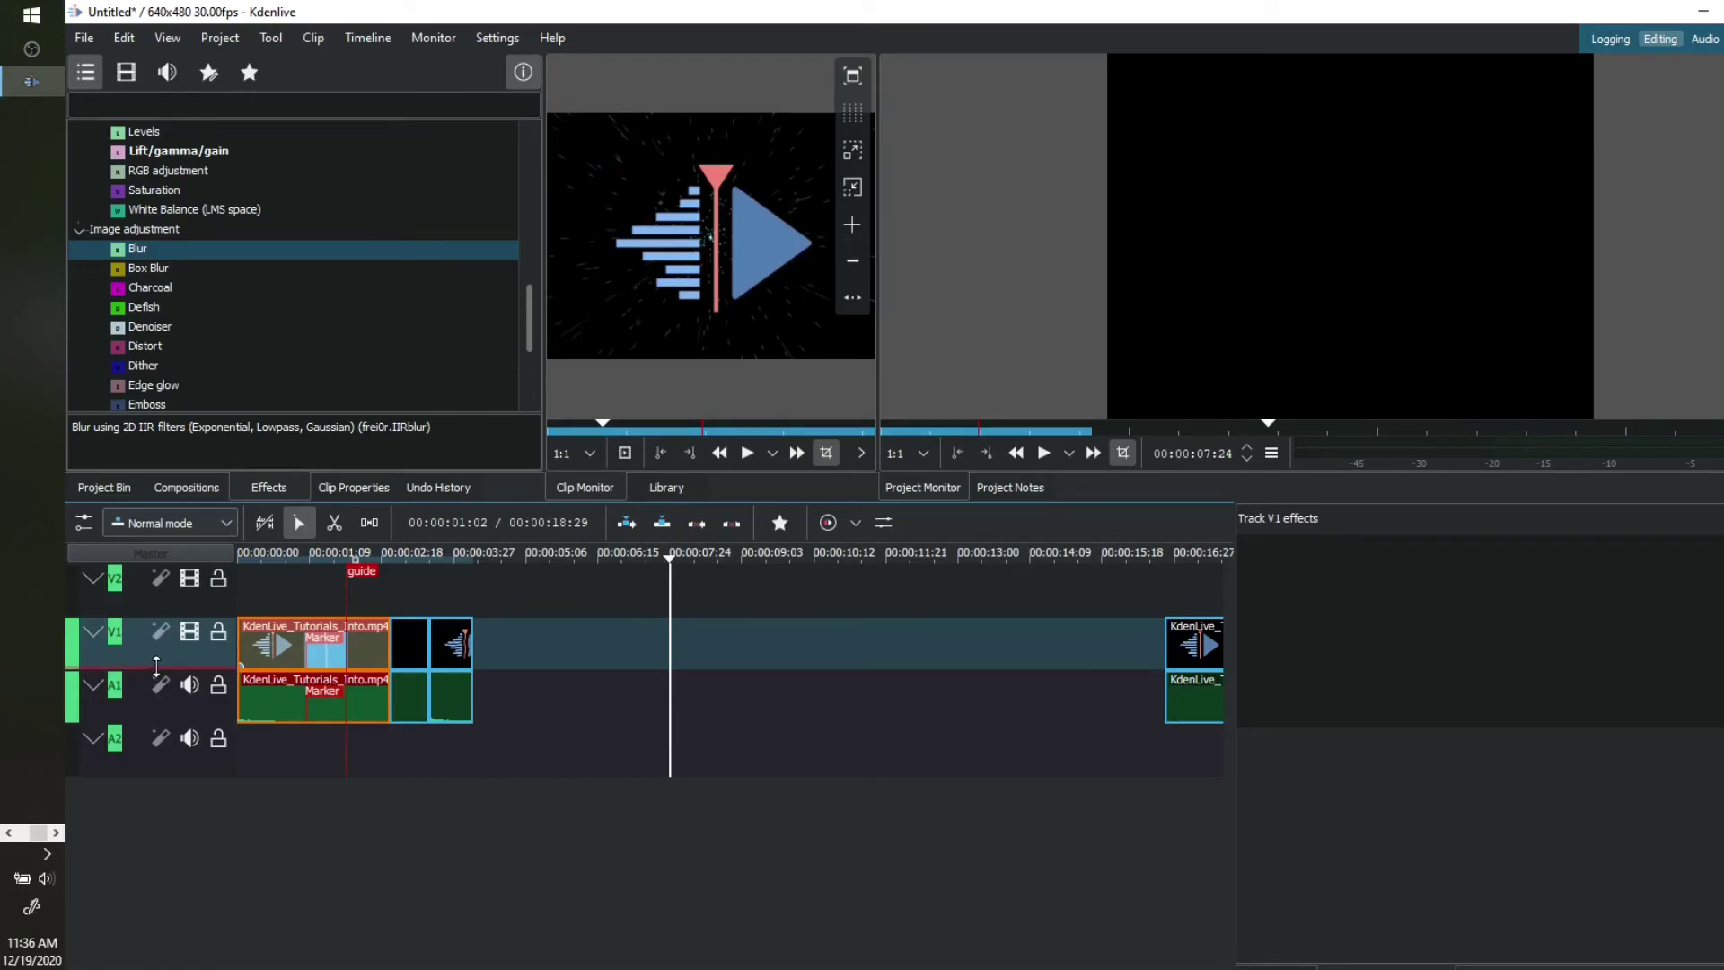
Step: Rename video track V1 to 'Main' and shrink the track back down
{"action": "left_click_drag", "start_coordinate": [156, 666], "coordinate": [124, 732]}
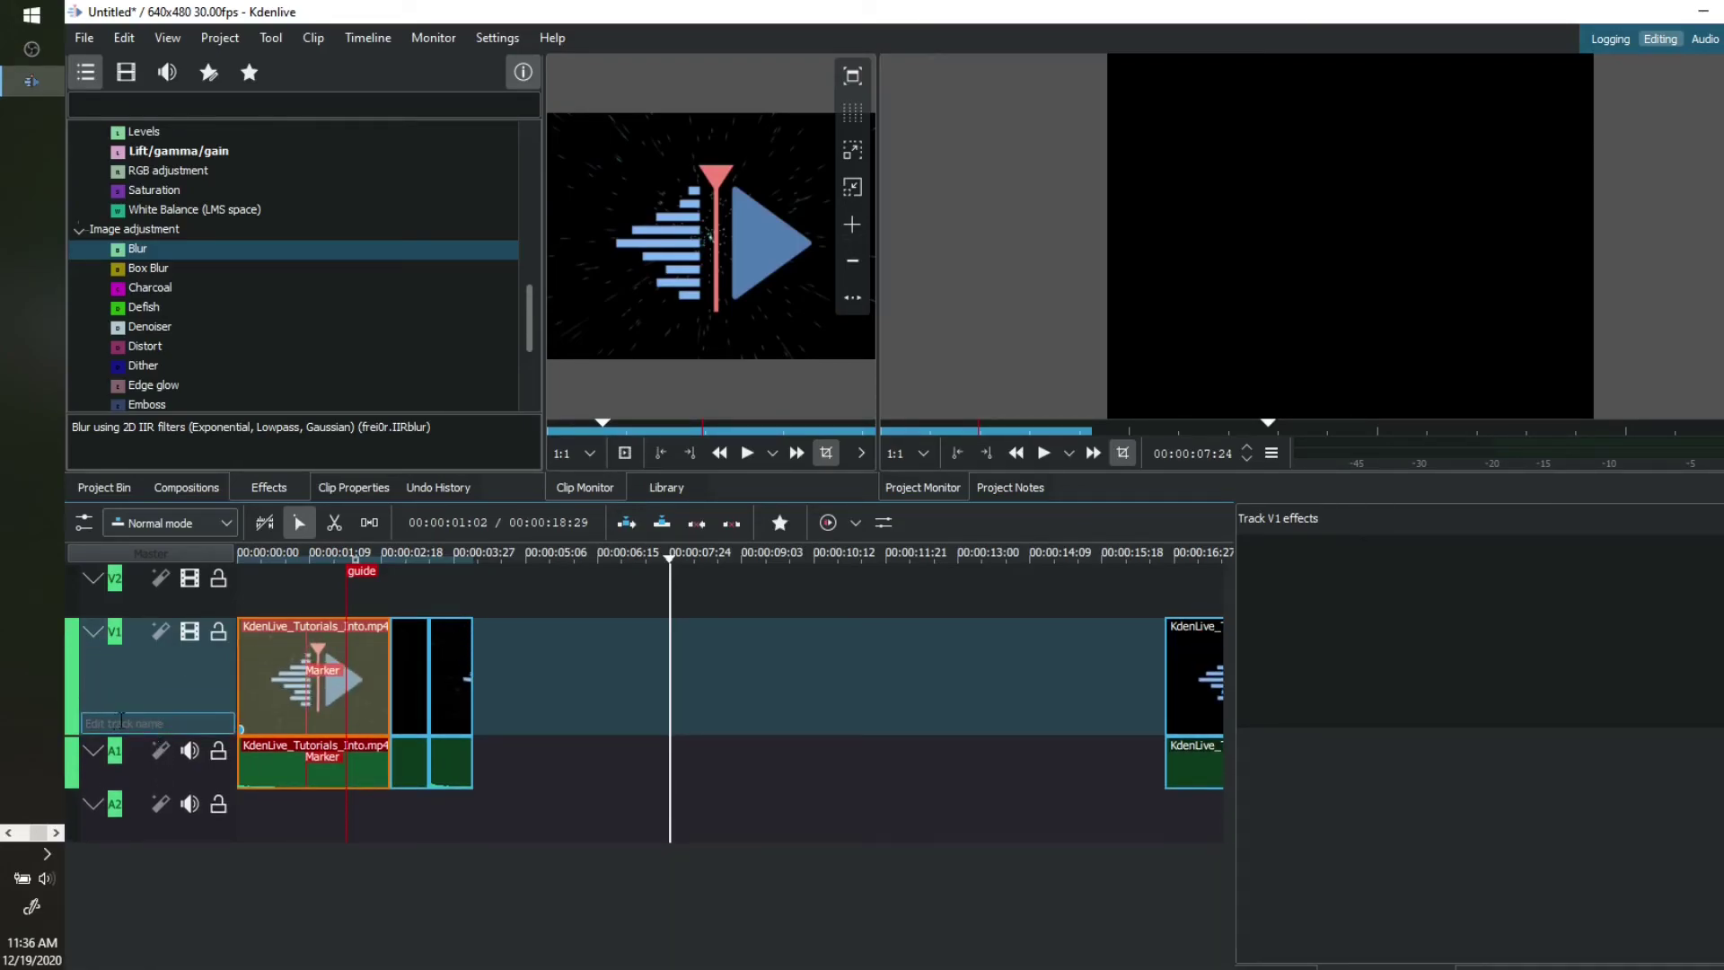
{"action": "left_click", "coordinate": [144, 719]}
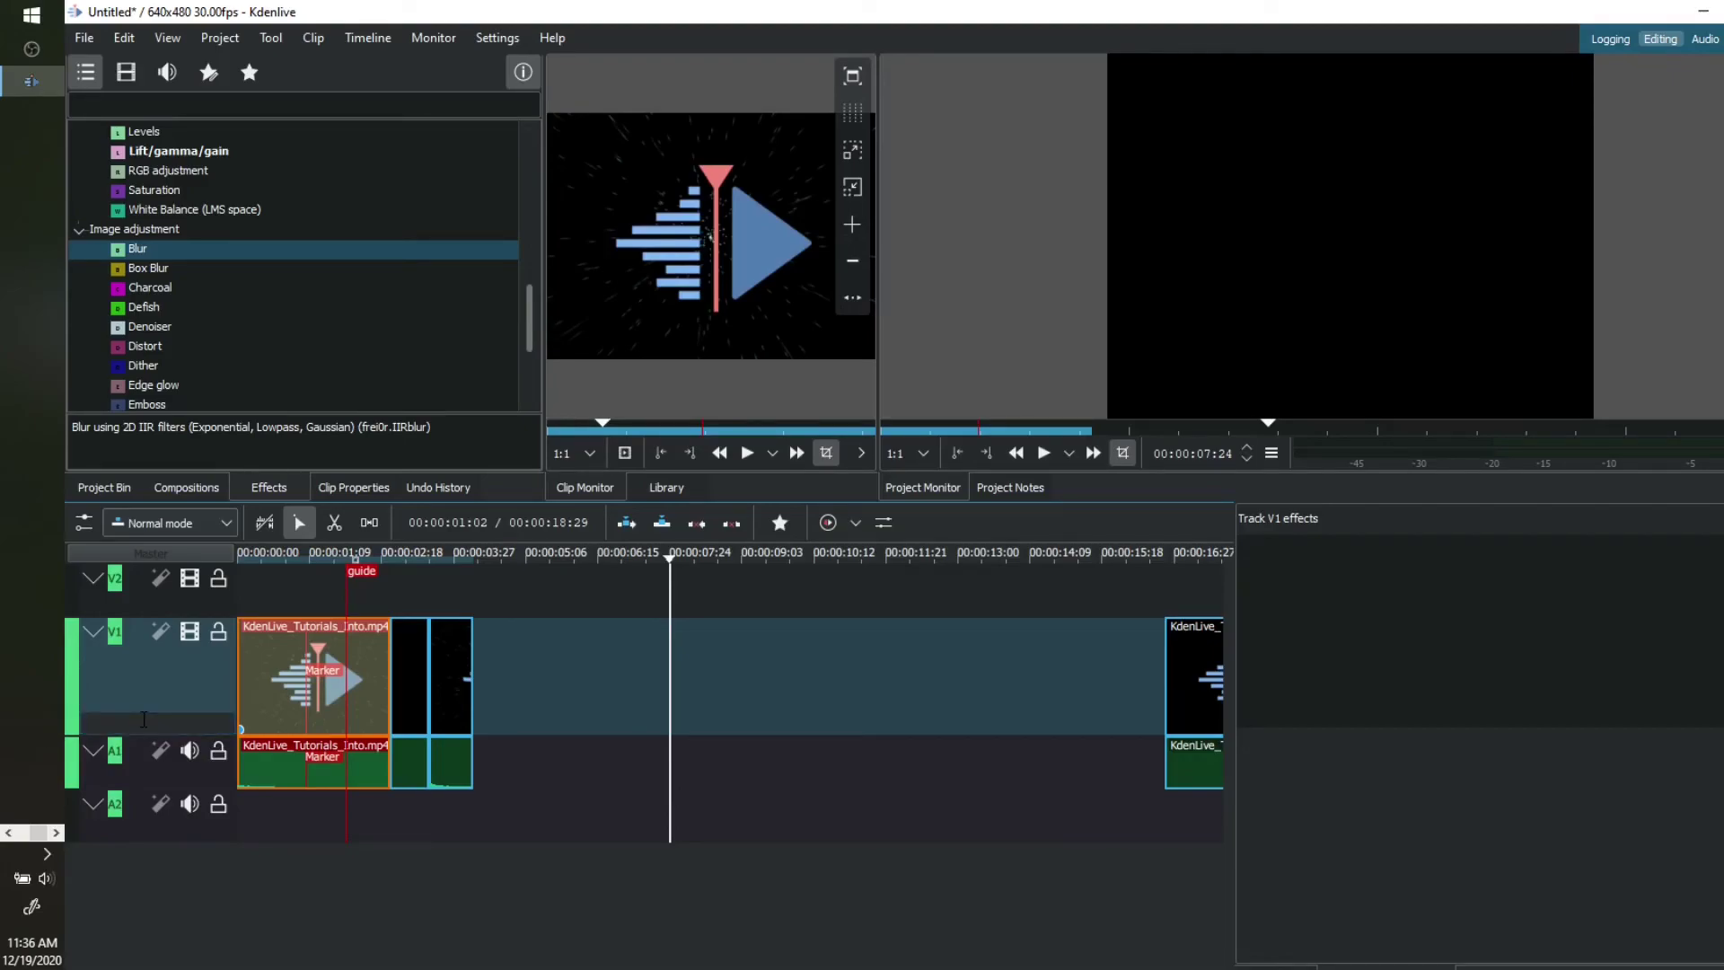
{"action": "type", "text": "Main"}
{"action": "key", "text": "Return"}
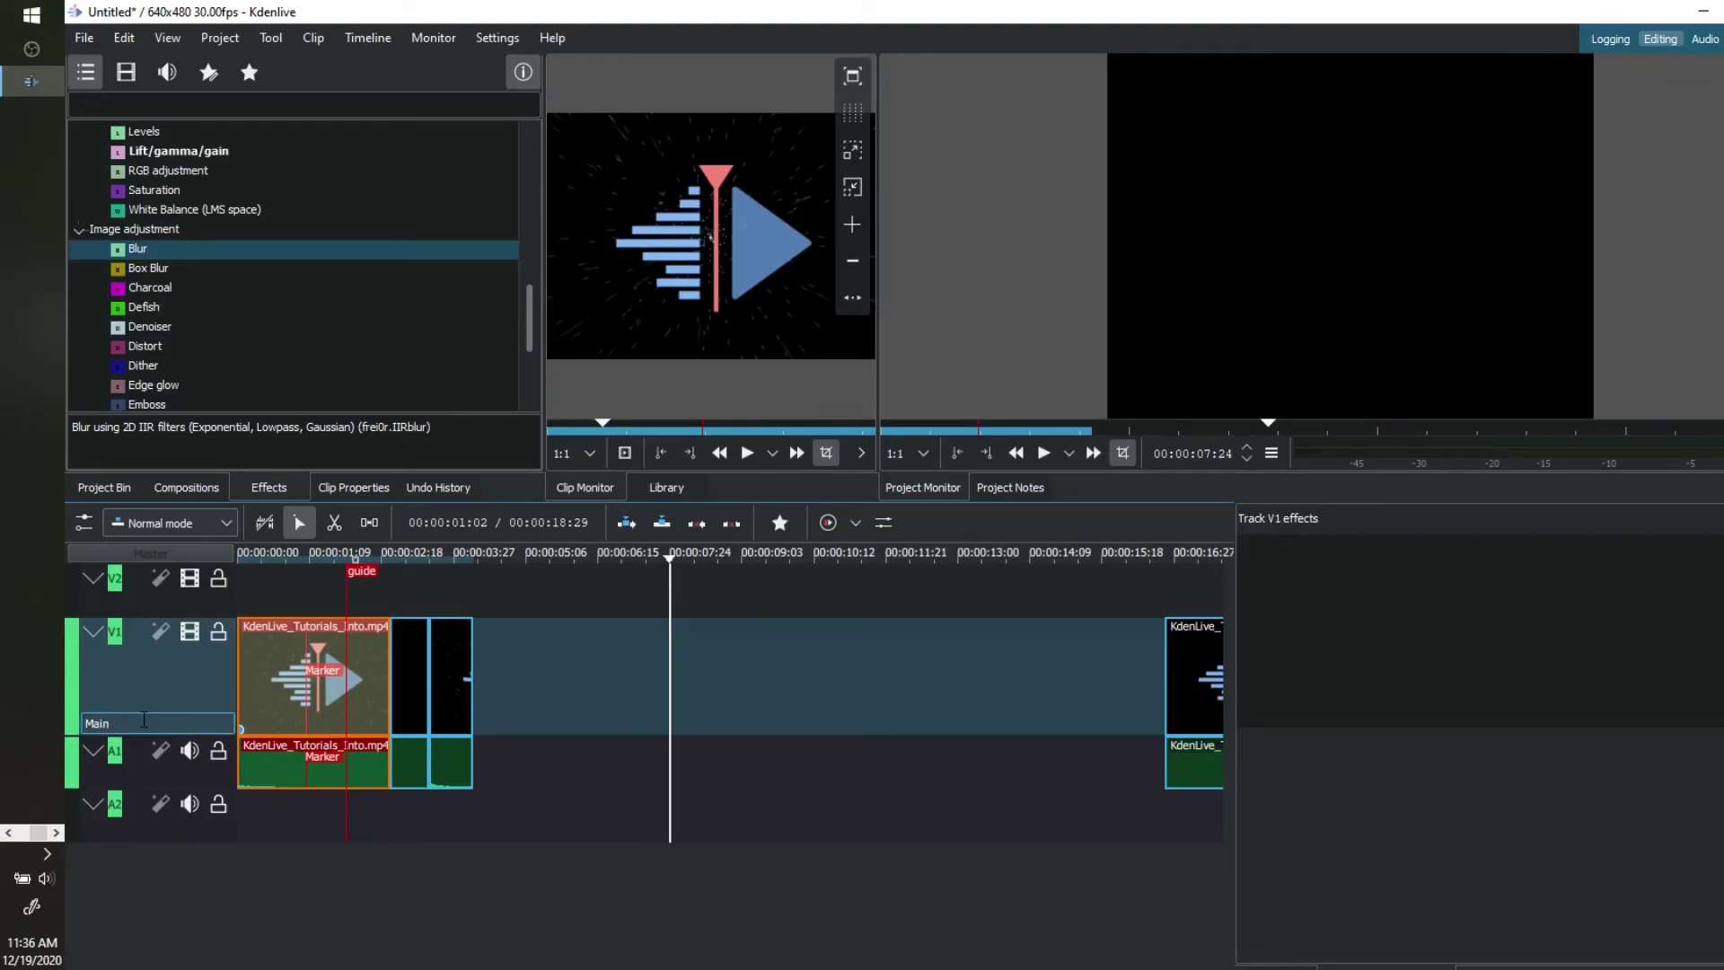
{"action": "left_click_drag", "start_coordinate": [146, 734], "coordinate": [158, 678]}
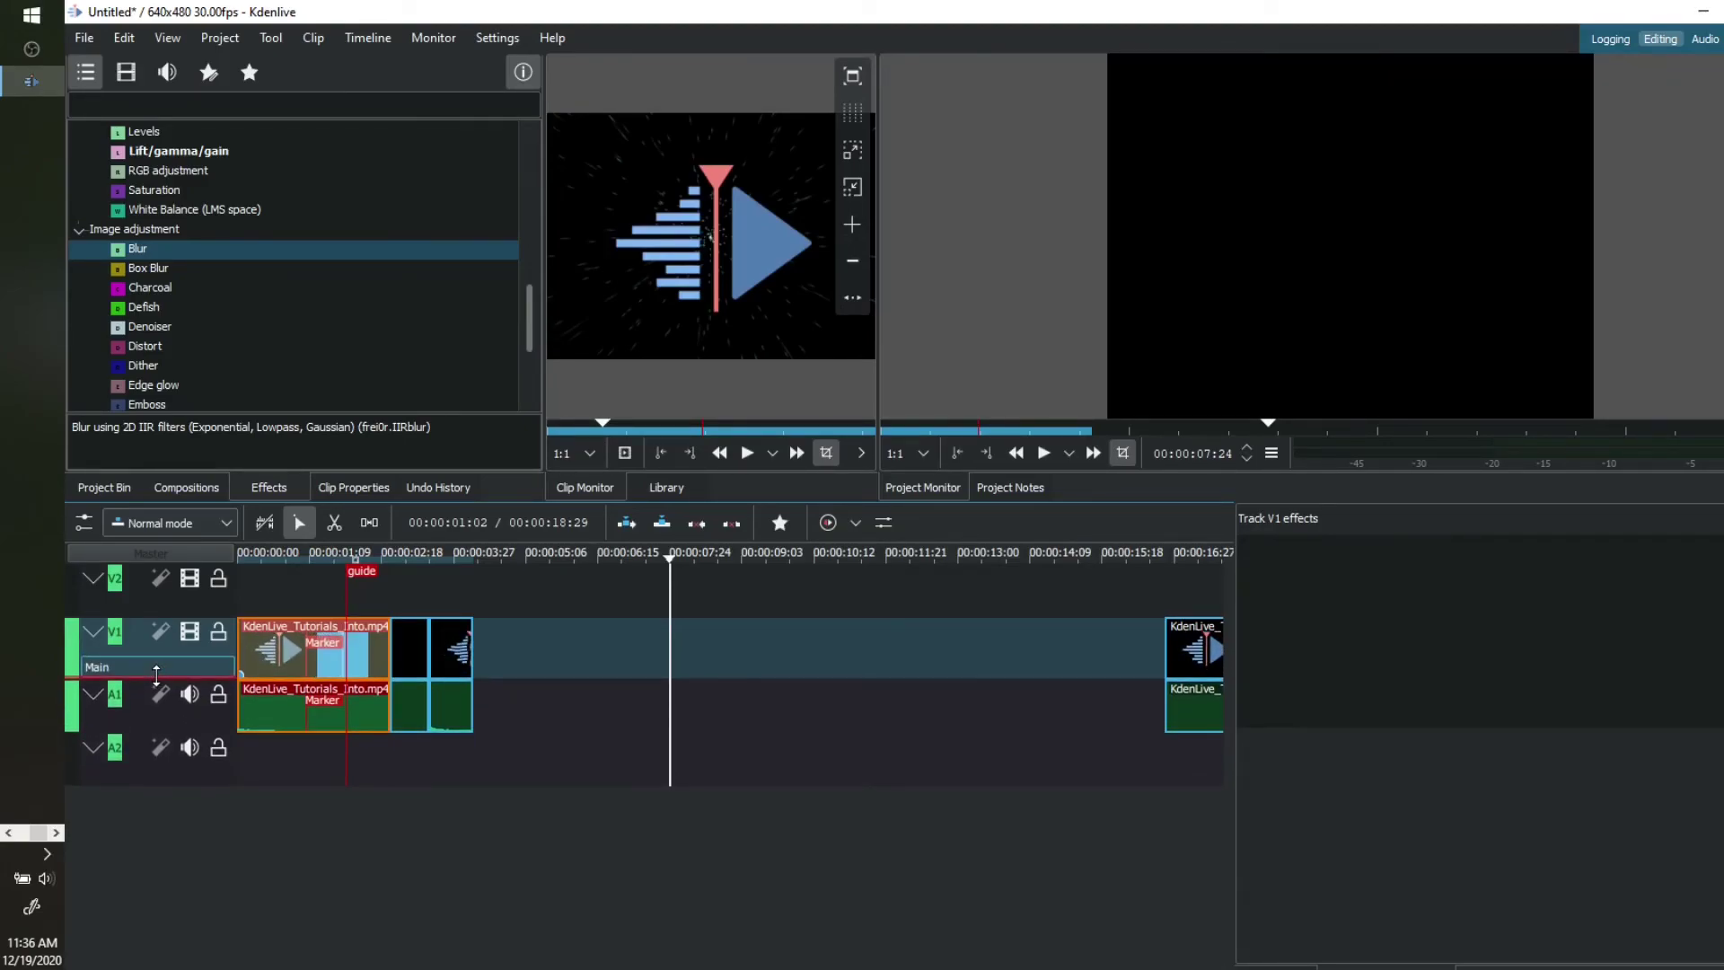